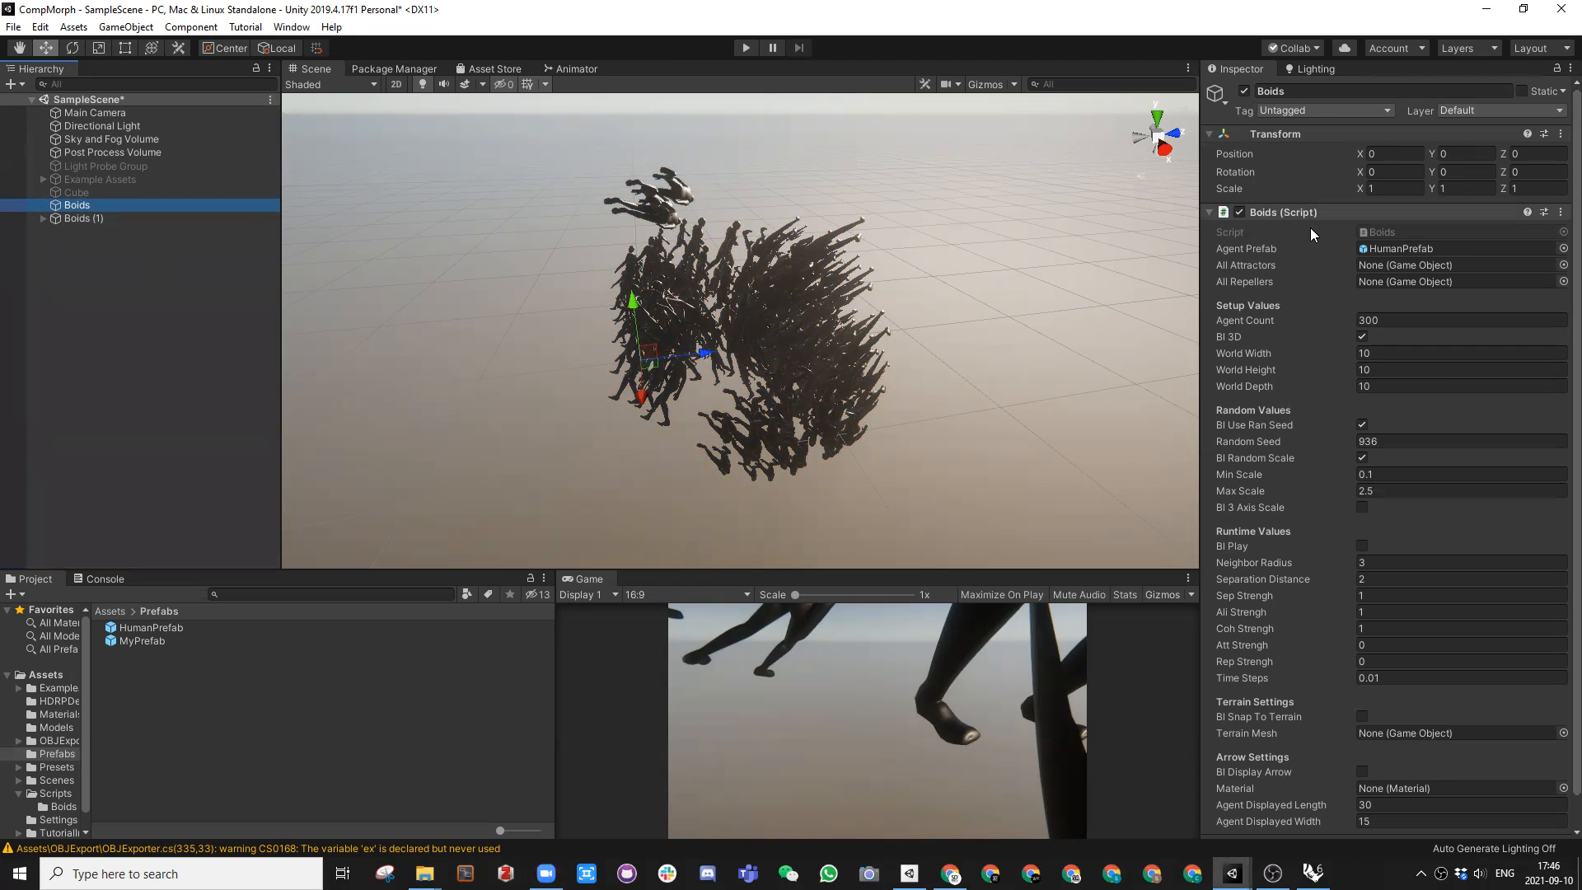
Step: Deactivate the Boids (1) object in the scene
key("alt")
left_click_drag(629, 322, 587, 284, "alt")
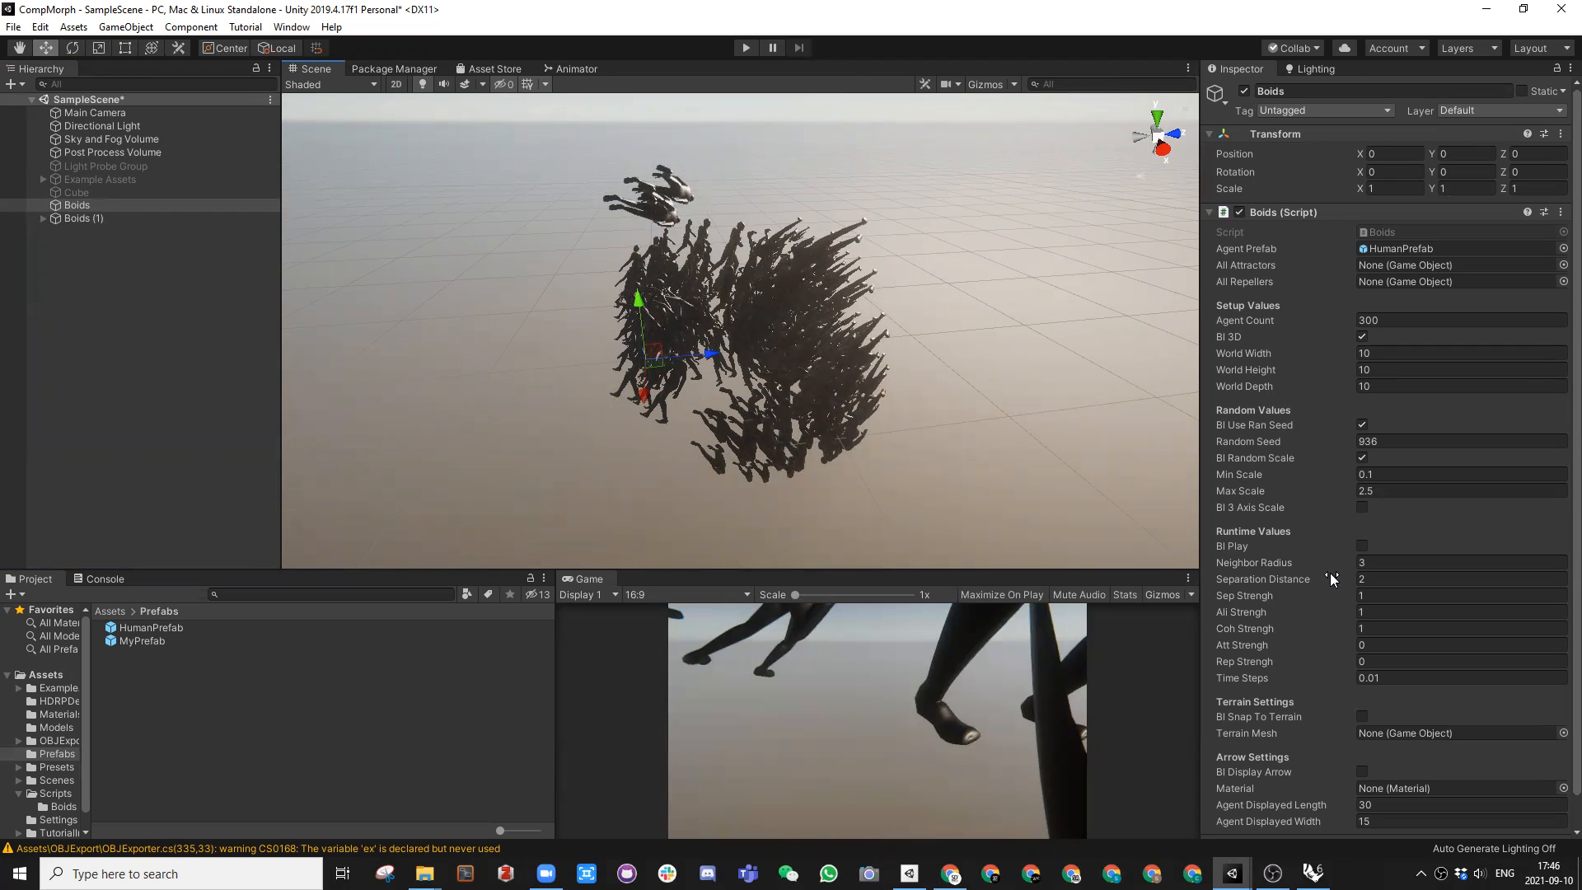
middle_click_drag(1007, 350, 968, 358)
left_click_drag(969, 357, 894, 423, "alt")
left_click(91, 219)
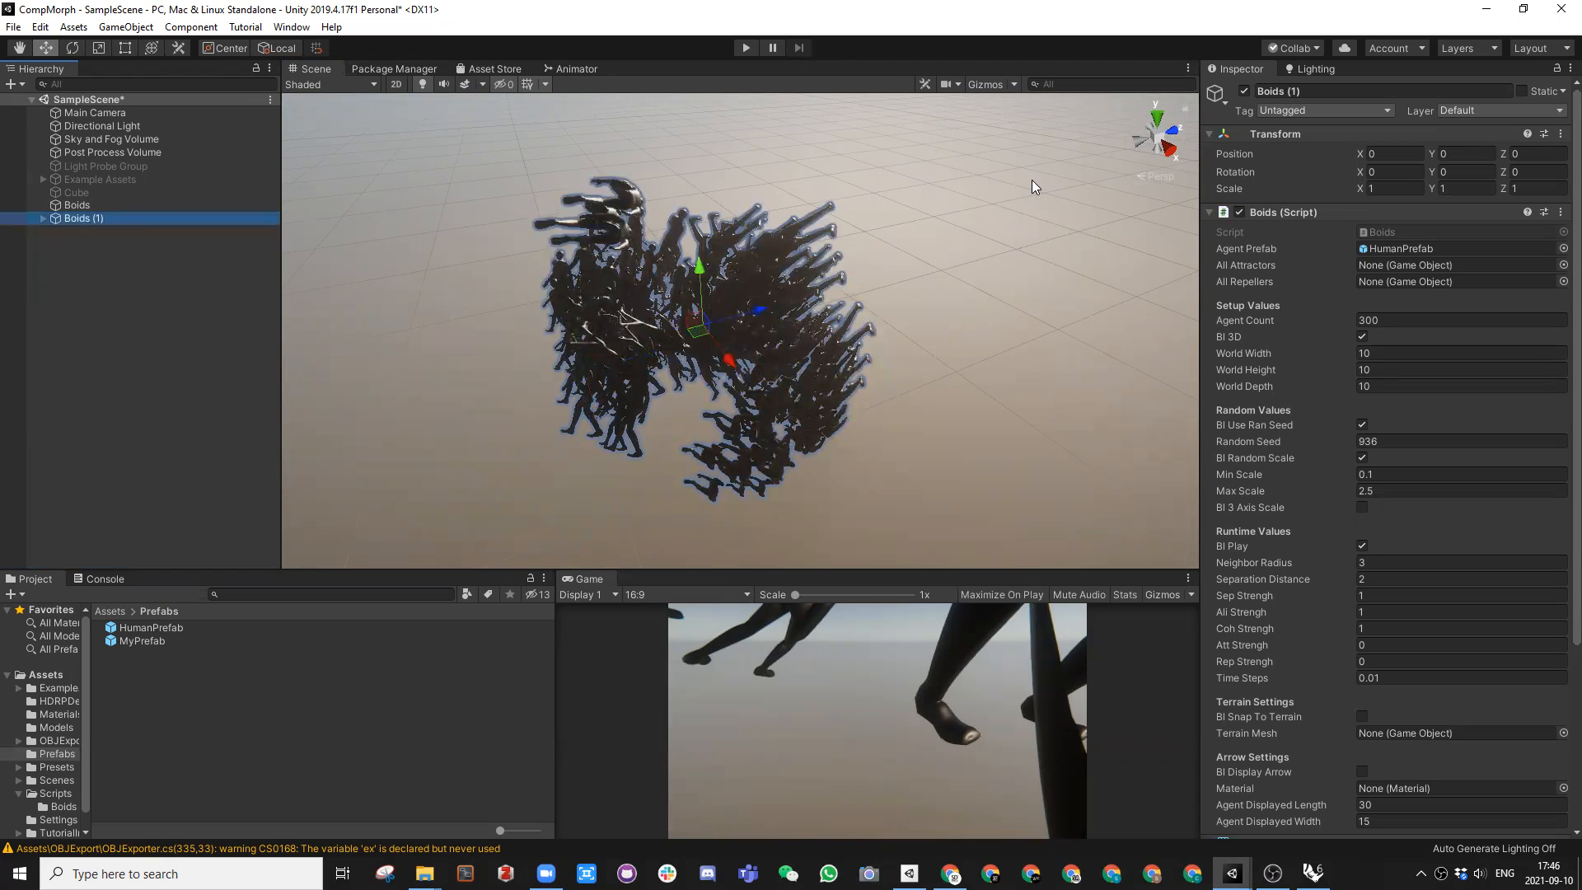
left_click(1244, 90)
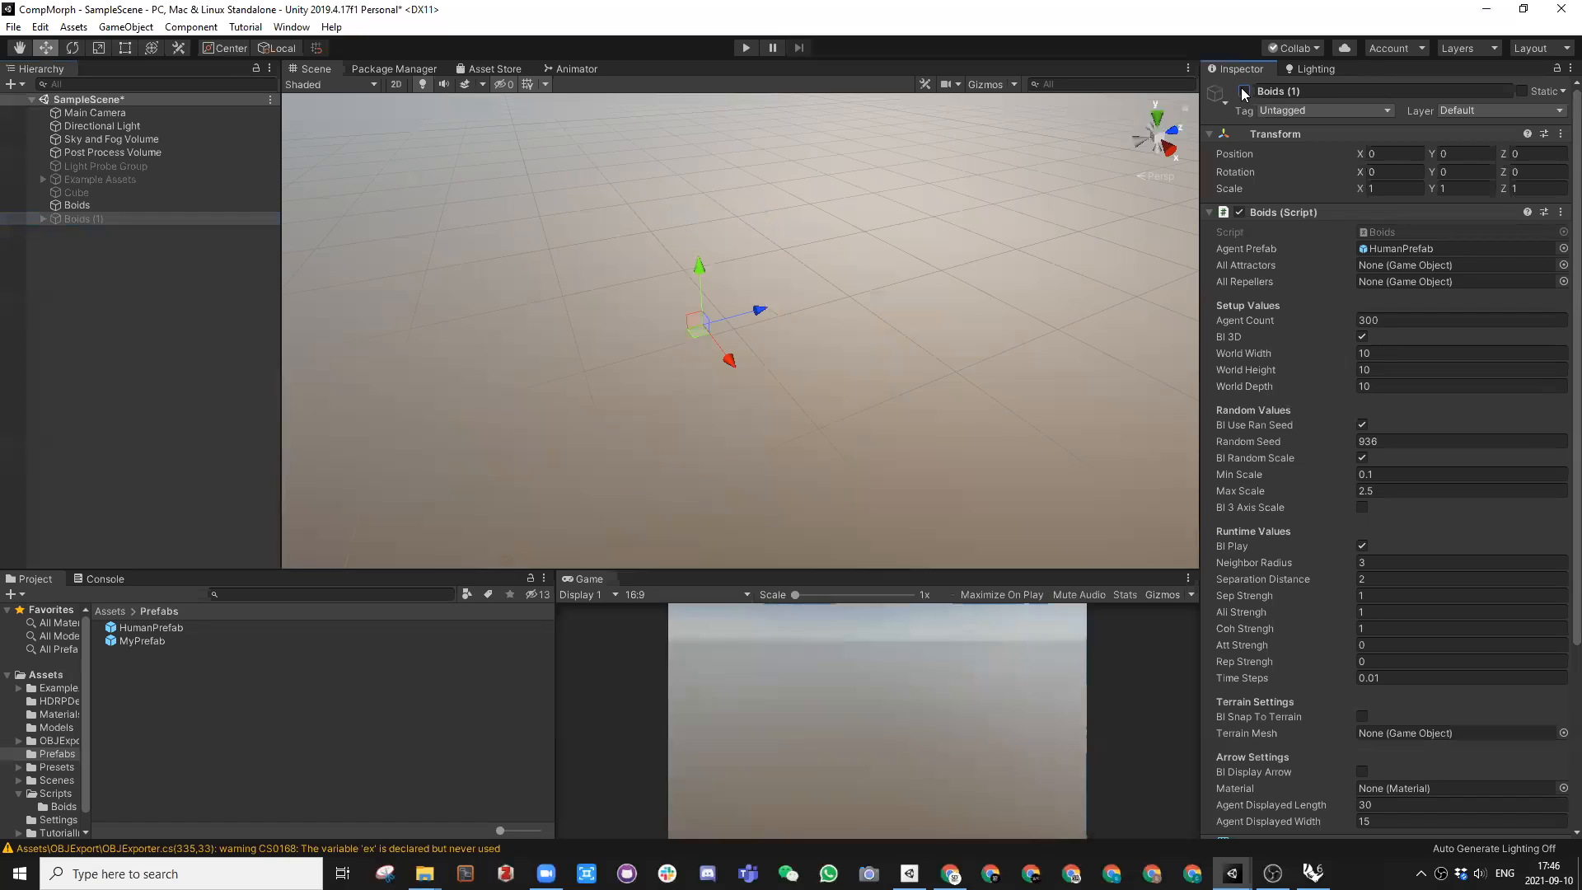
left_click(85, 262)
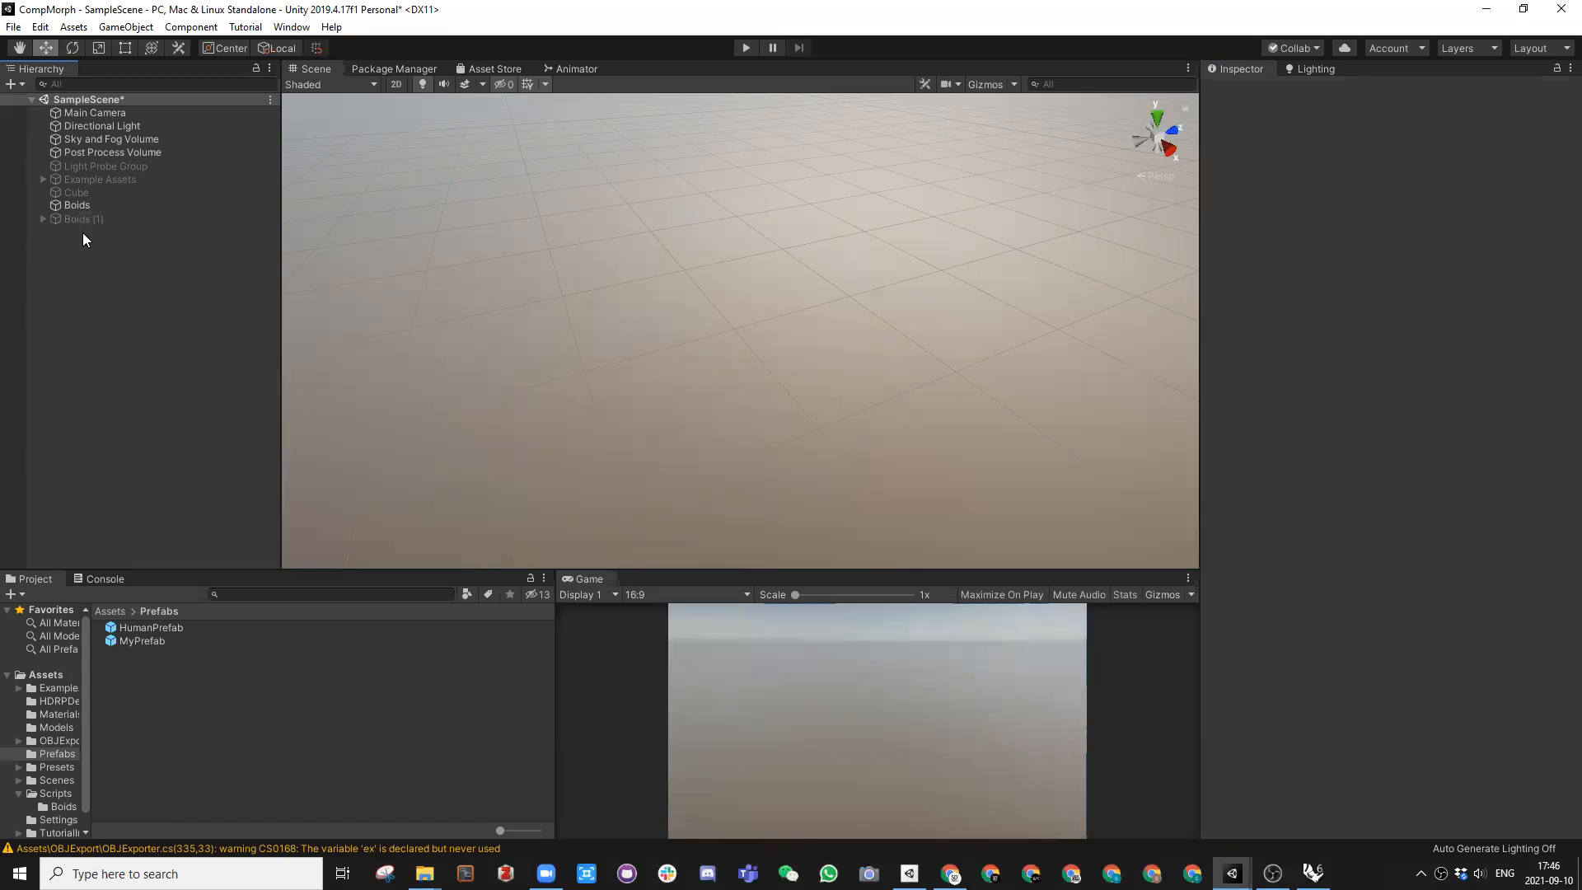
Step: Activate the Cube object in the scene
left_click(76, 205)
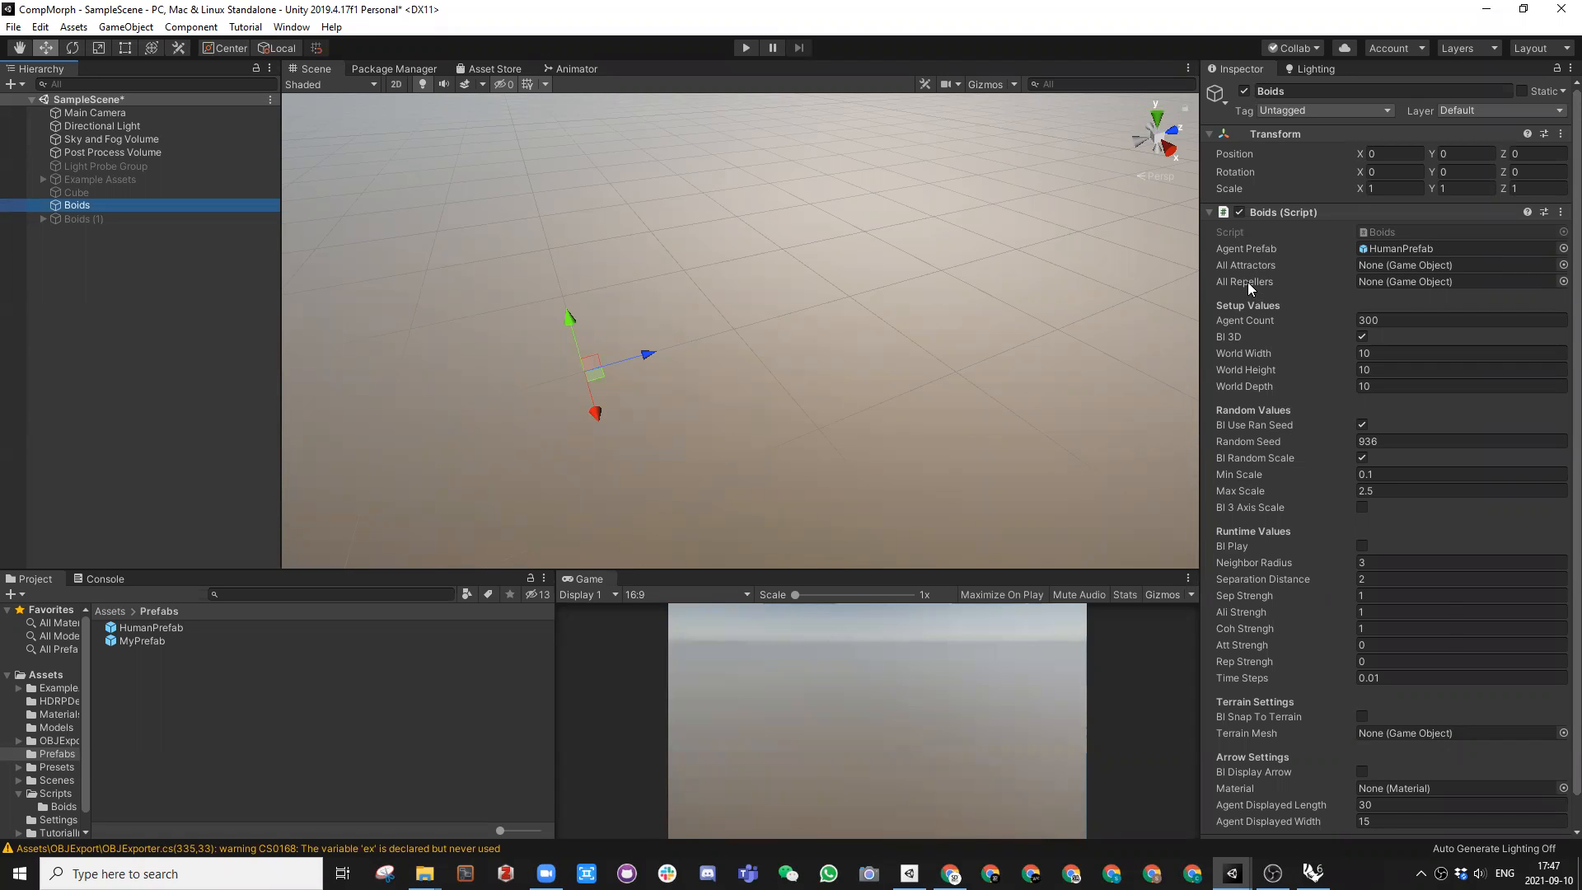
left_click(76, 193)
left_click(1243, 91)
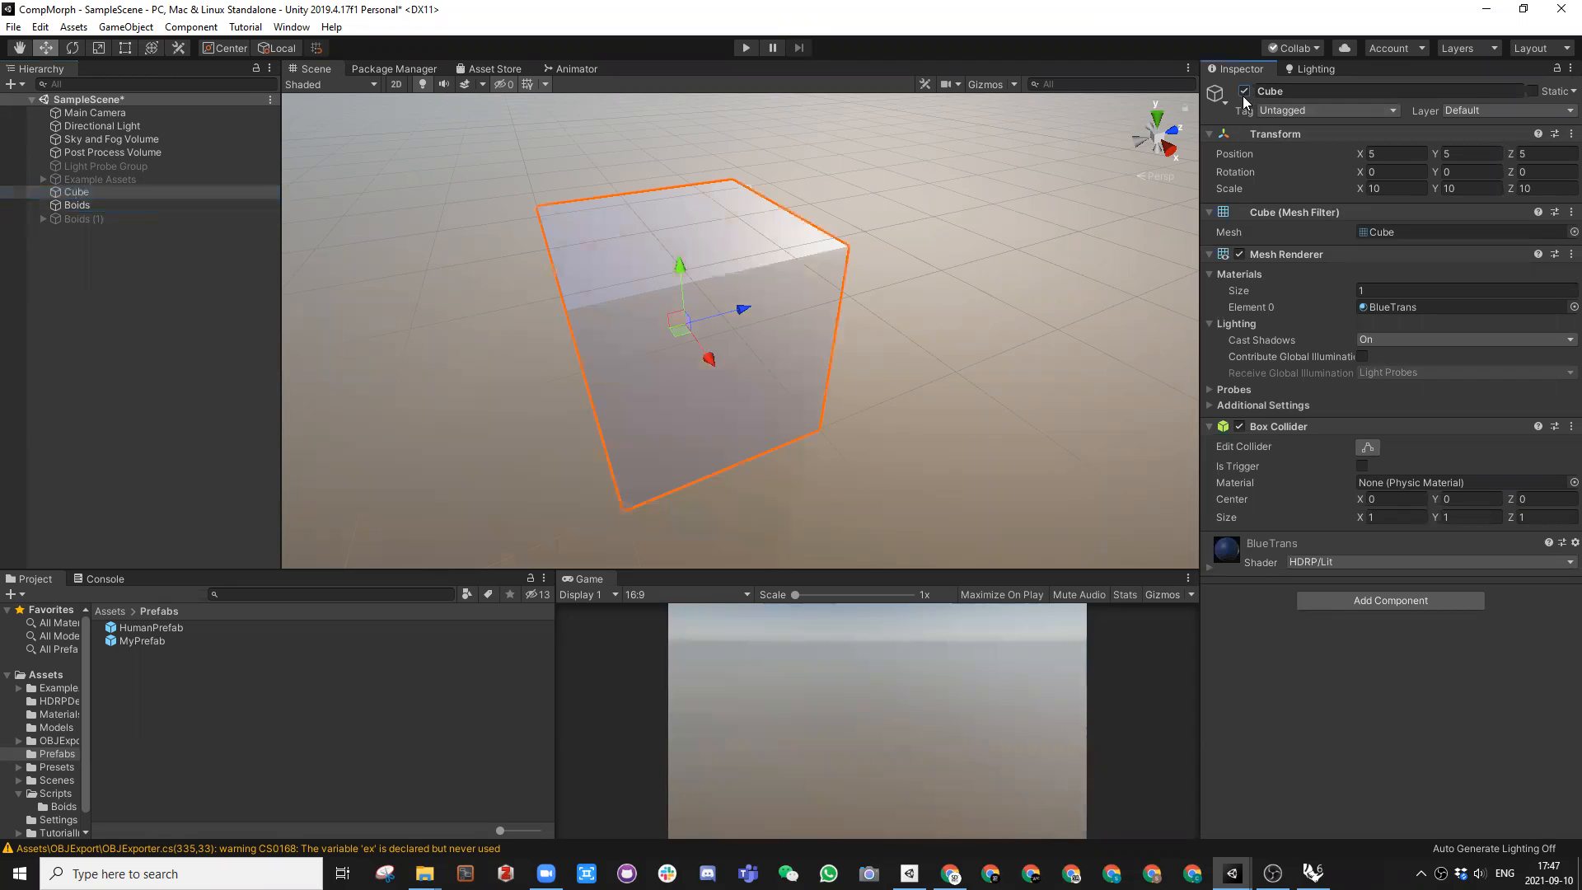
mouse_move(707, 348)
left_mouse_down("alt")
mouse_move(890, 346)
mouse_move(650, 424)
mouse_move(650, 379)
mouse_move(723, 343)
mouse_move(713, 321)
mouse_move(730, 338)
left_mouse_up("alt")
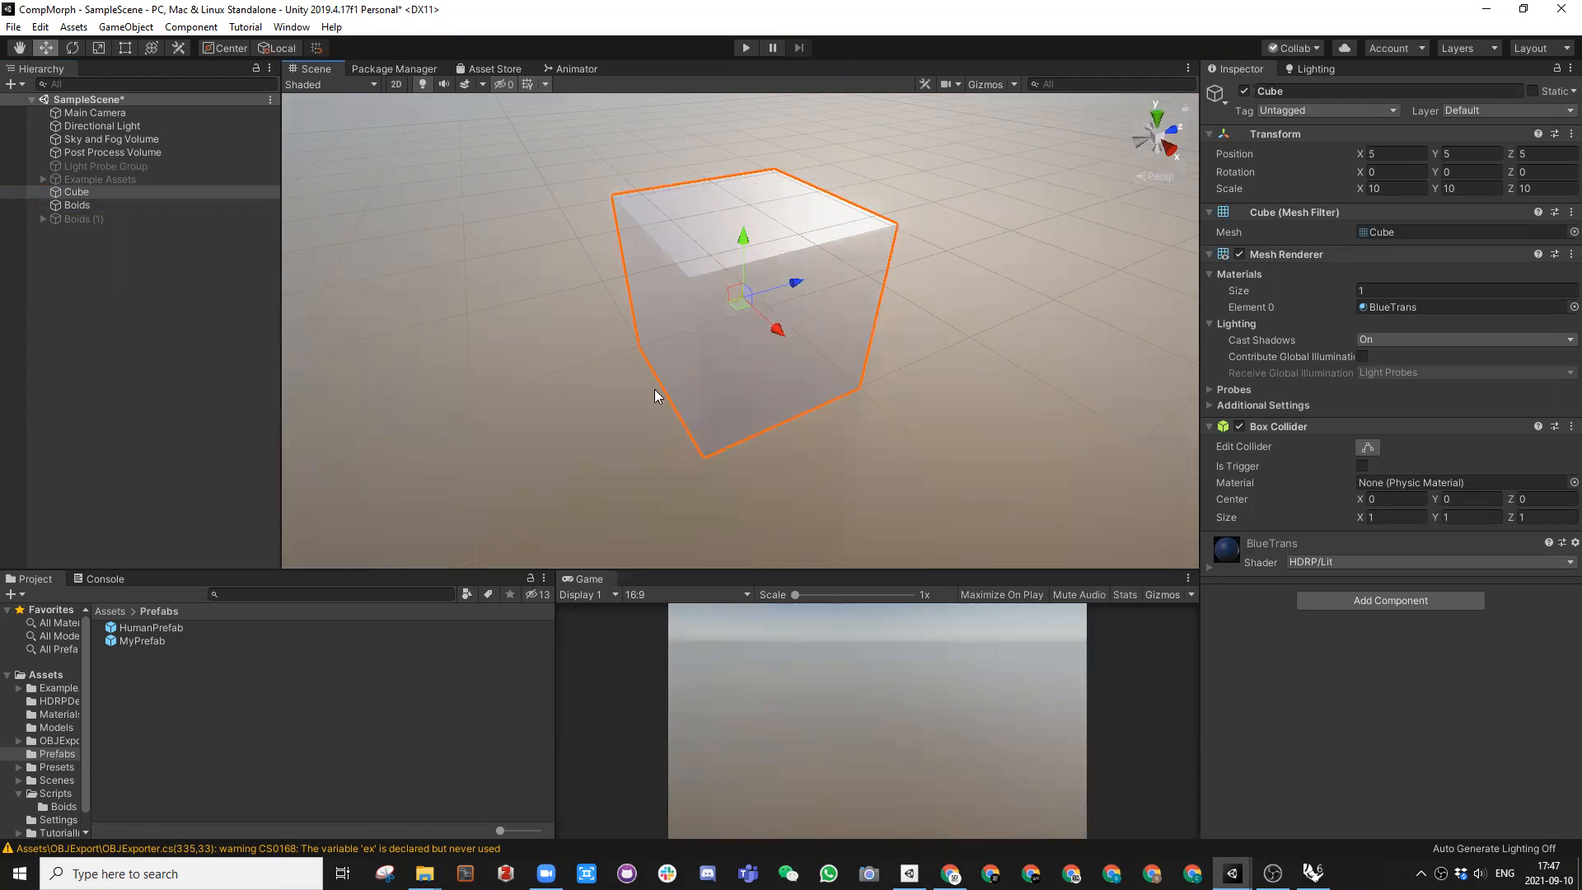
Step: Add a sphere beside the cube at about X 12.16, Y 3.95, Z 8.31 and scale it uniformly to about 2.93
right_click(87, 303)
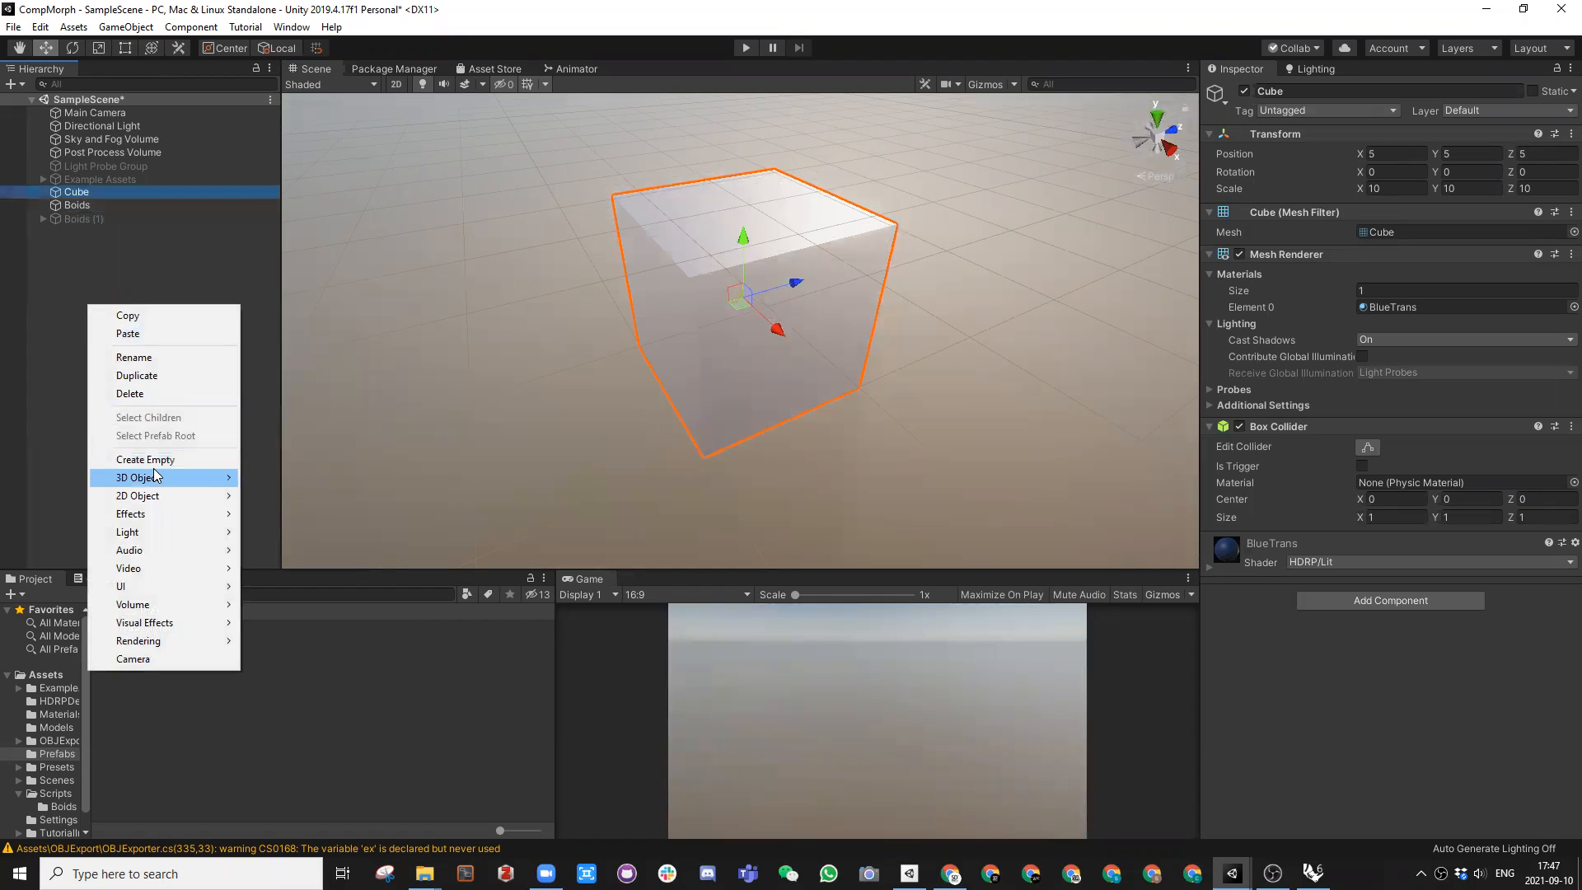
mouse_move(159, 477)
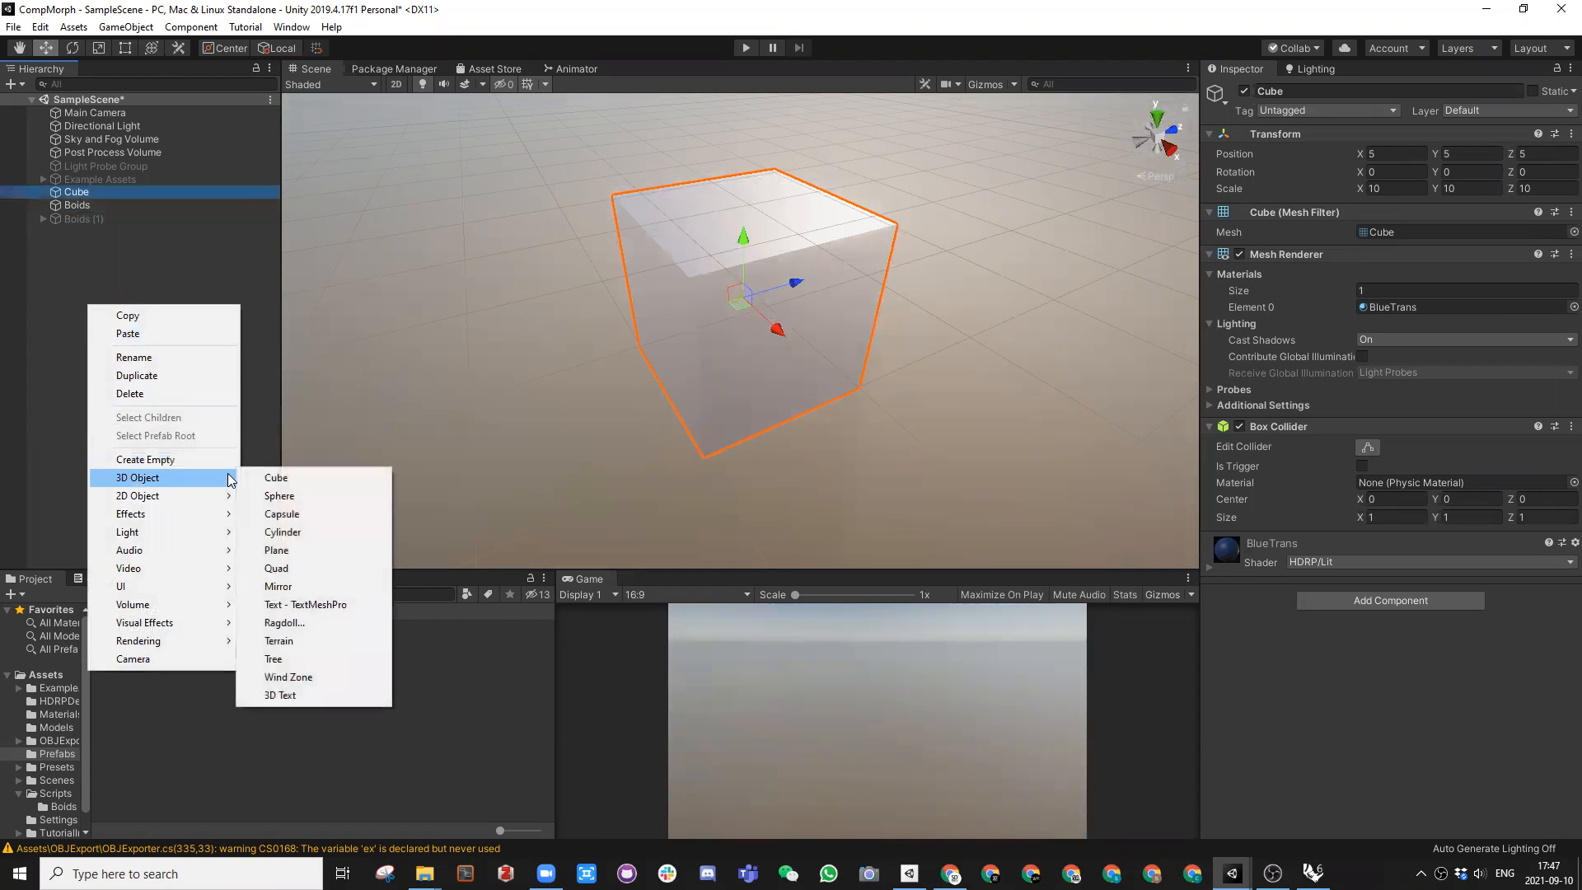
left_click(279, 495)
key("f")
left_click_drag(737, 338, 990, 375)
key("r")
left_click_drag(866, 371, 865, 214, "alt")
left_click_drag(705, 399, 704, 543, "alt")
Step: Duplicate the sphere and move the copy across the cube and upward to about X -0.46, Y 11.88
key("ctrl+d")
left_click_drag(883, 449, 835, 353)
left_click_drag(882, 297, 650, 356)
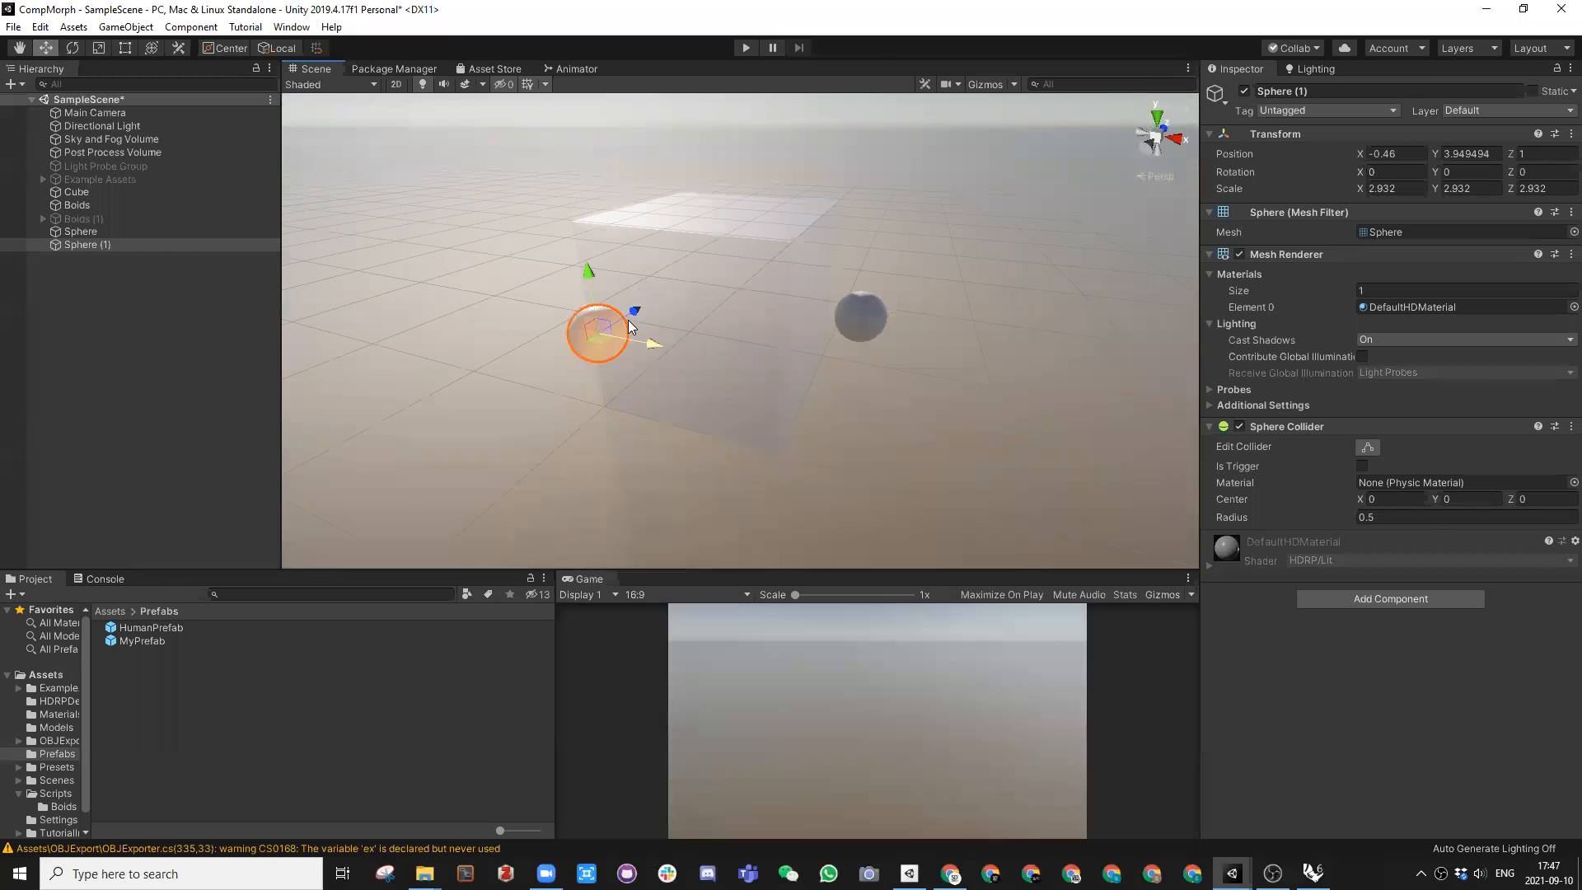
left_click_drag(576, 227, 558, 147)
Step: Scale the raised sphere copy uniformly to about 1.04 and shift it along Z to about 0.77
left_click_drag(603, 205, 917, 353, "alt")
key("r")
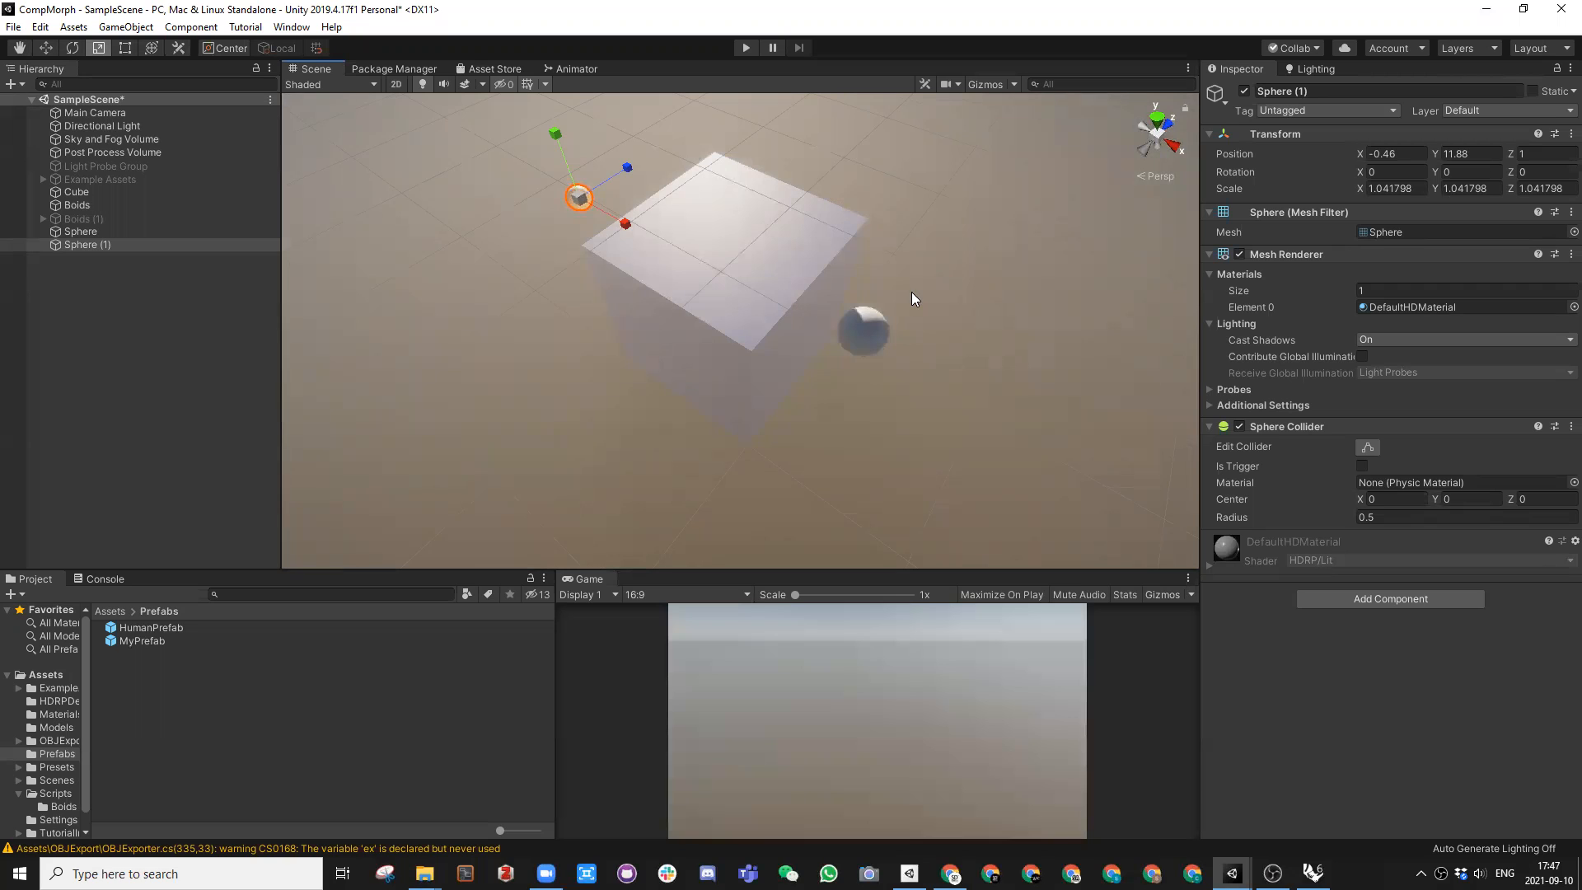
left_click_drag(770, 255, 695, 254, "alt")
key("w")
left_click_drag(632, 165, 619, 173)
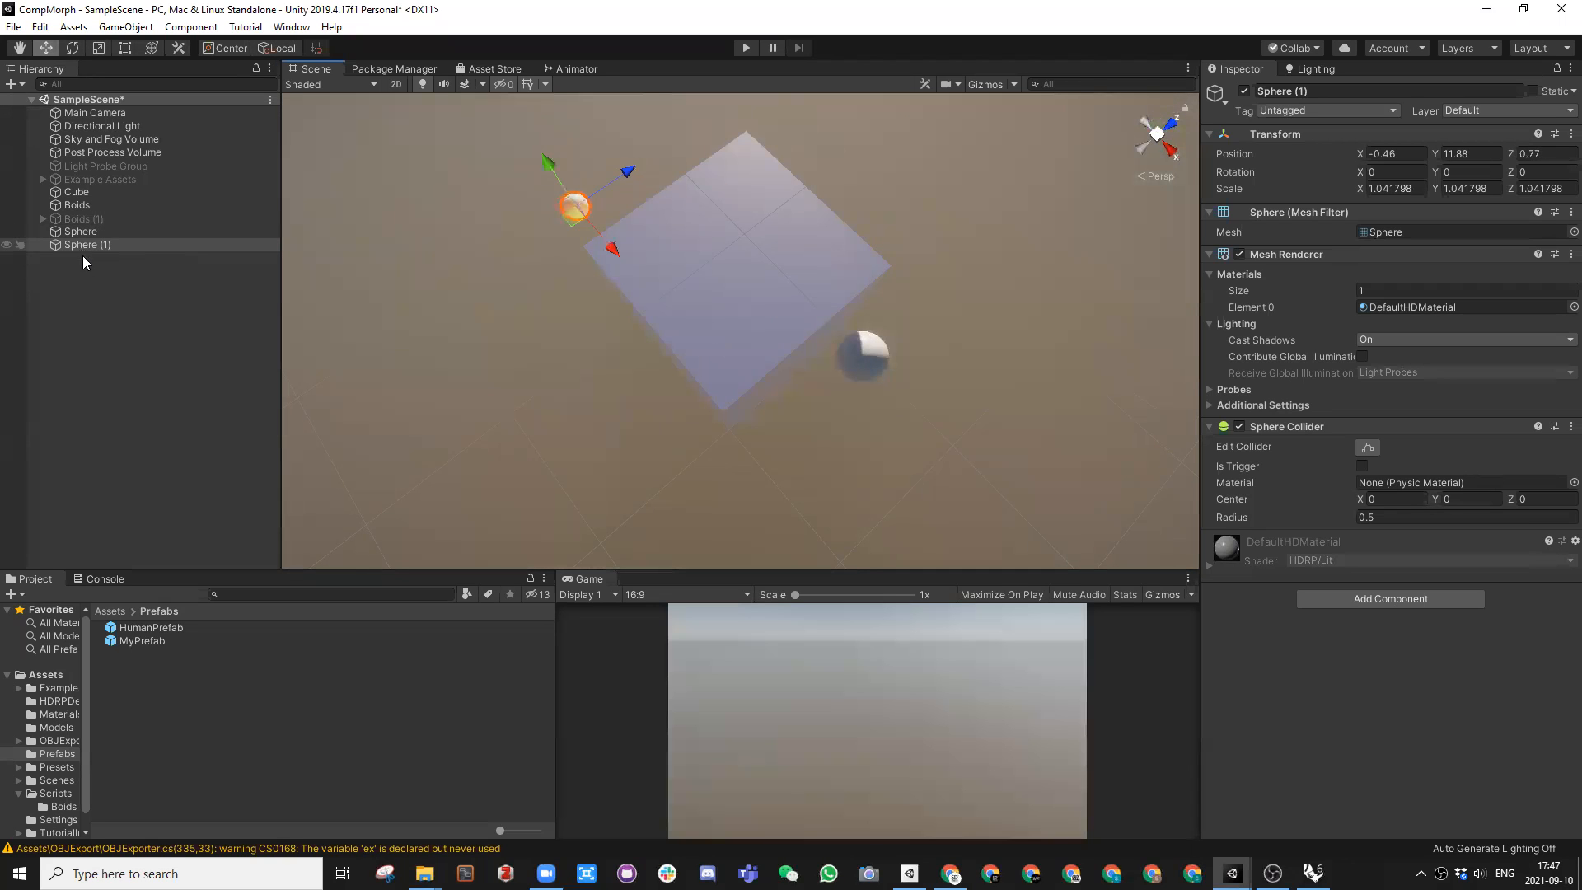
Step: Duplicate the original sphere and move the copy along X to about 3.26
left_click(83, 231)
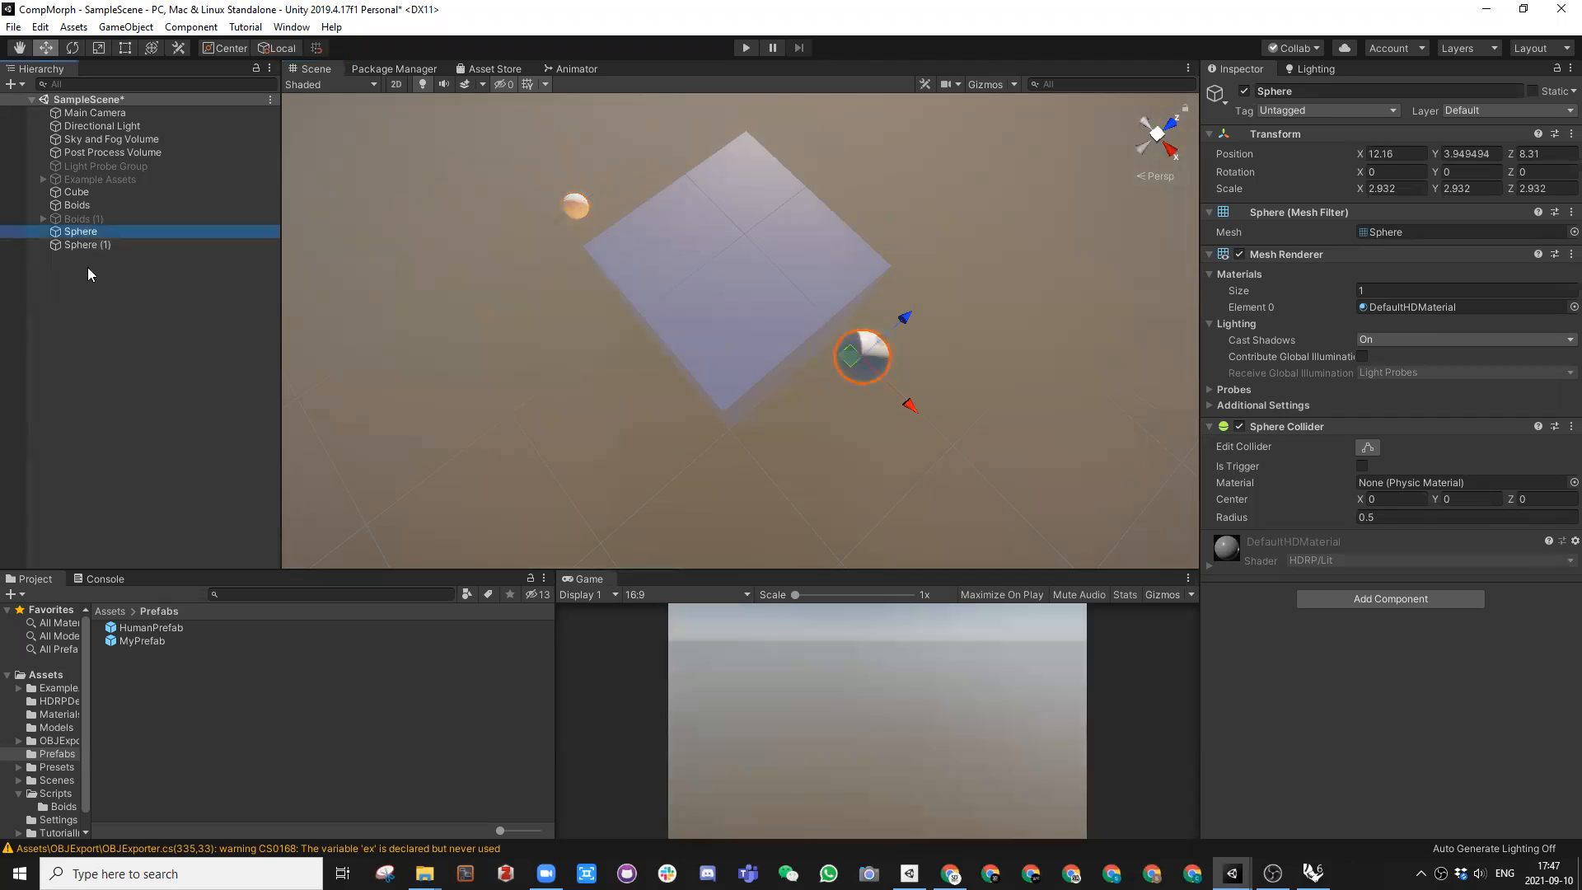
left_click(85, 295)
left_click(84, 231)
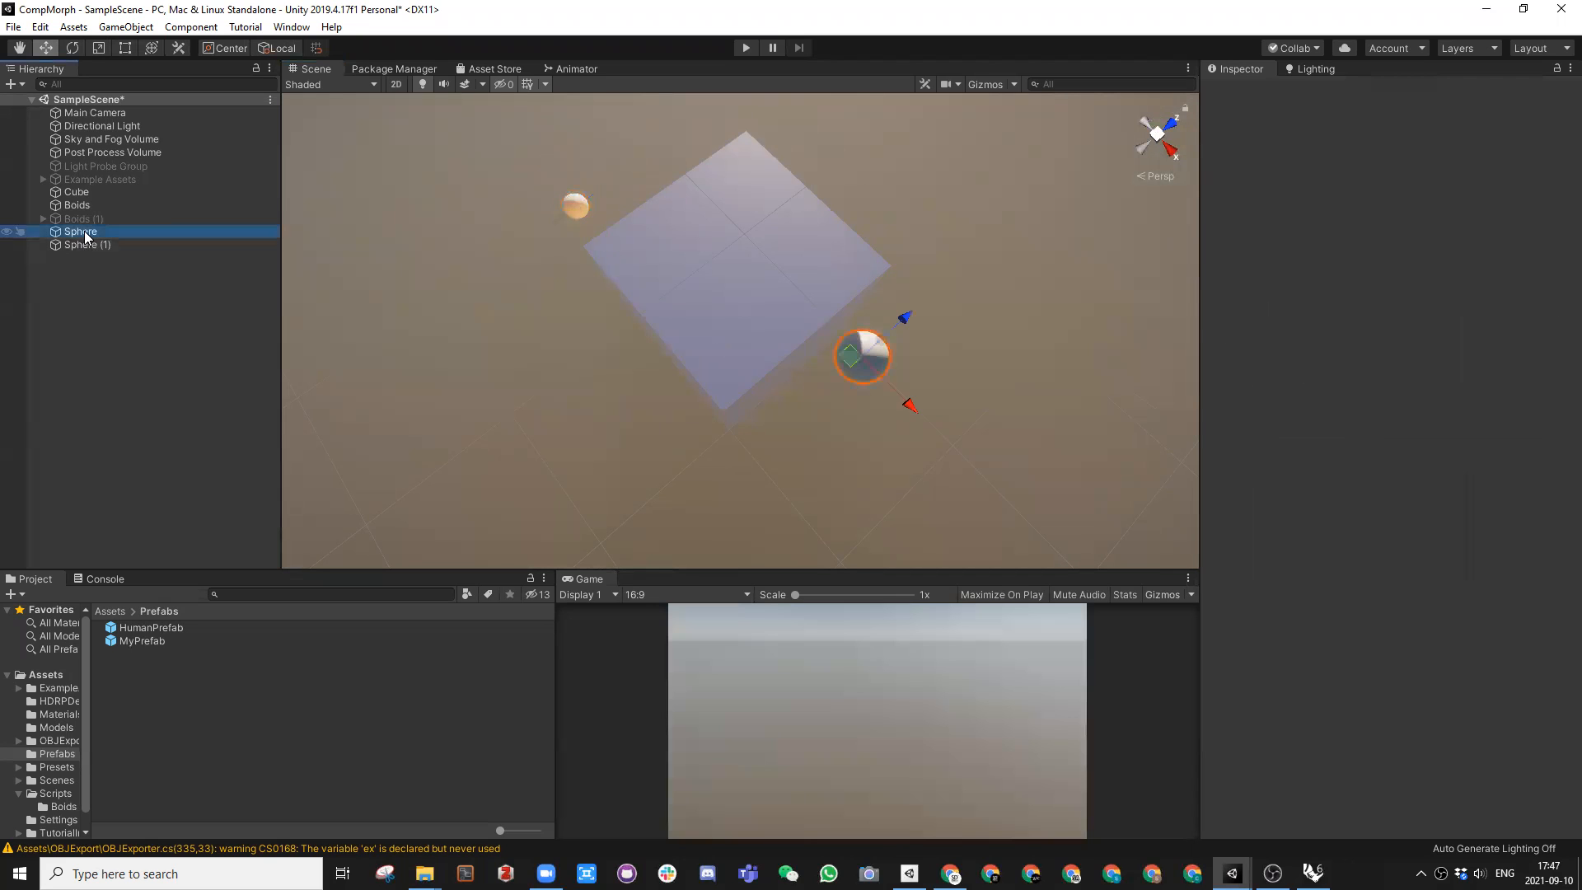
key("ctrl+d")
left_click_drag(908, 402, 785, 338)
Step: Scale the new sphere copy uniformly to about 5.25 and move it along Z to about 1.45
key("r")
key("w")
left_click_drag(671, 325, 1107, 411, "alt")
left_click_drag(714, 294, 705, 301)
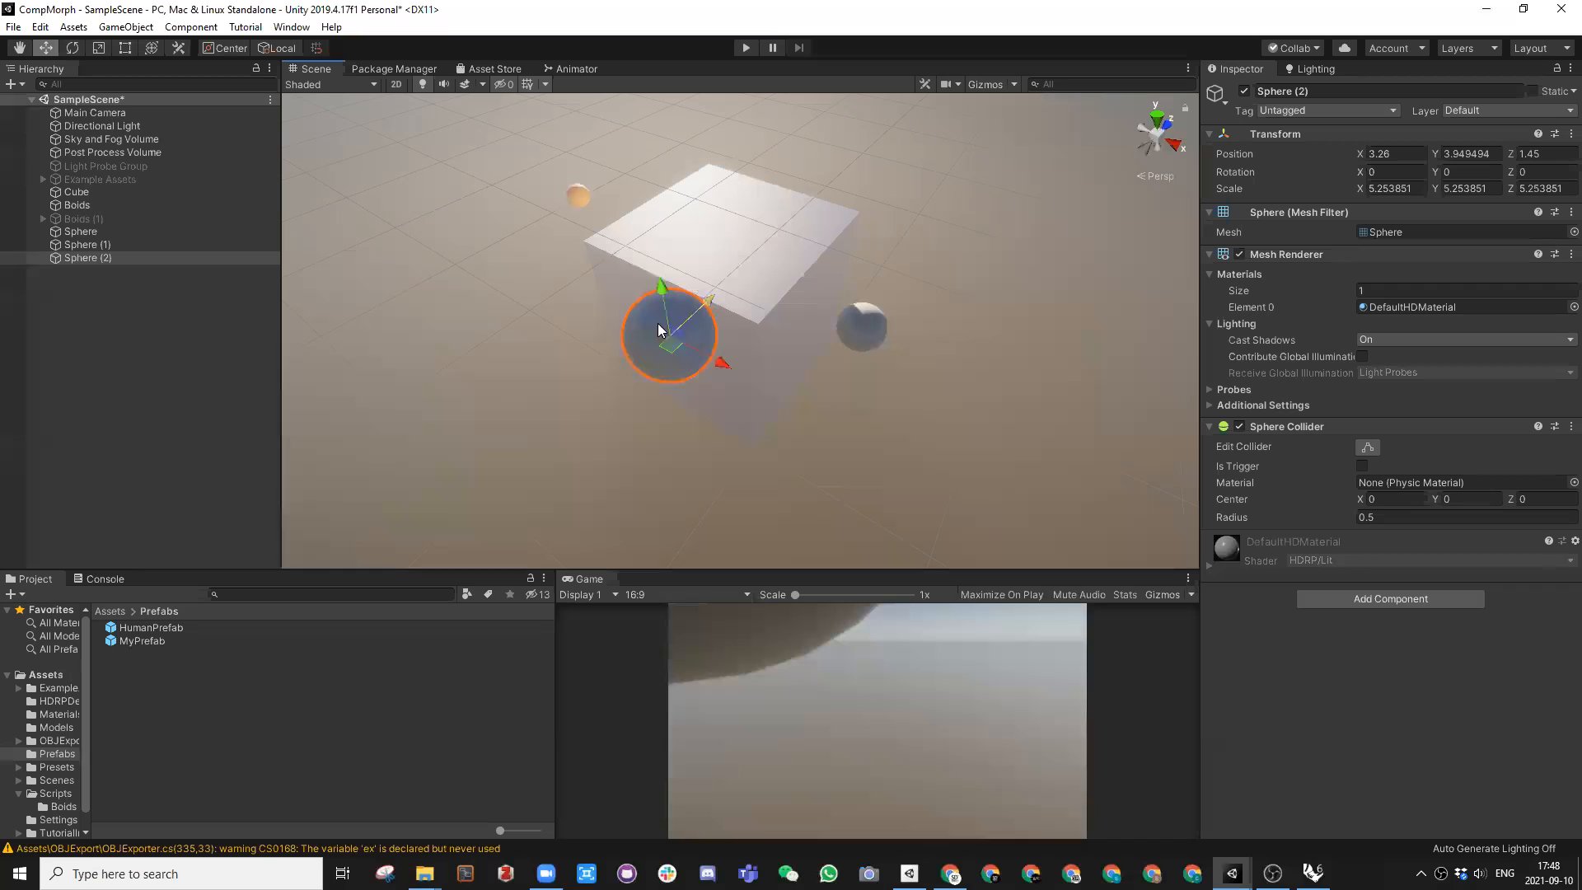
Step: Apply the Pink material from the Materials folder to the largest sphere, Sphere (2)
left_click(113, 612)
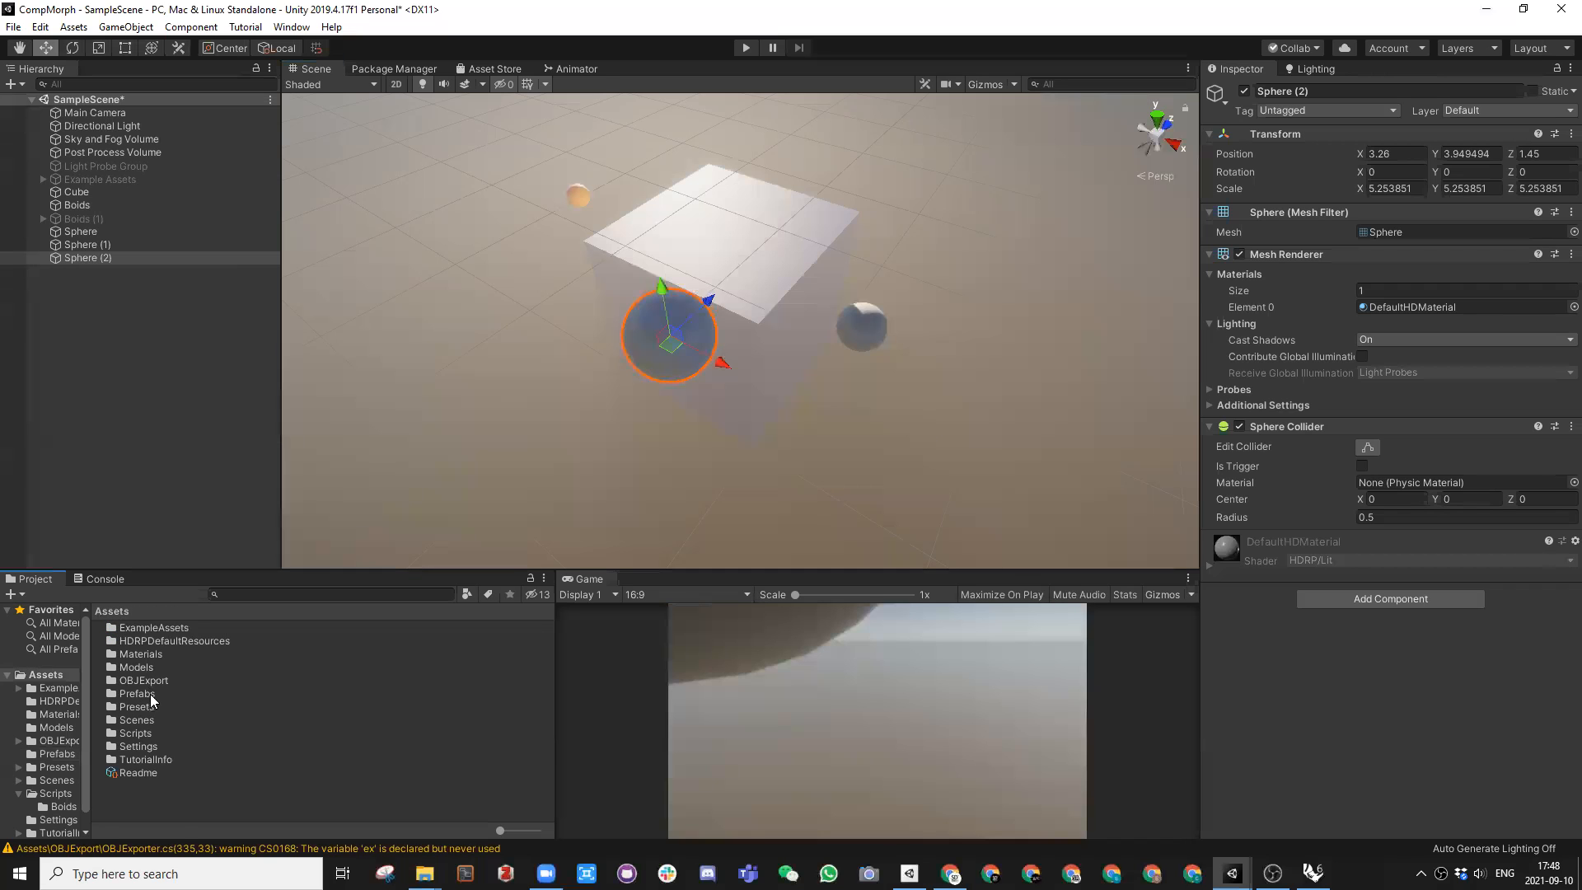
double_click(136, 655)
left_click_drag(129, 640, 662, 359)
left_click_drag(641, 278, 478, 237, "alt")
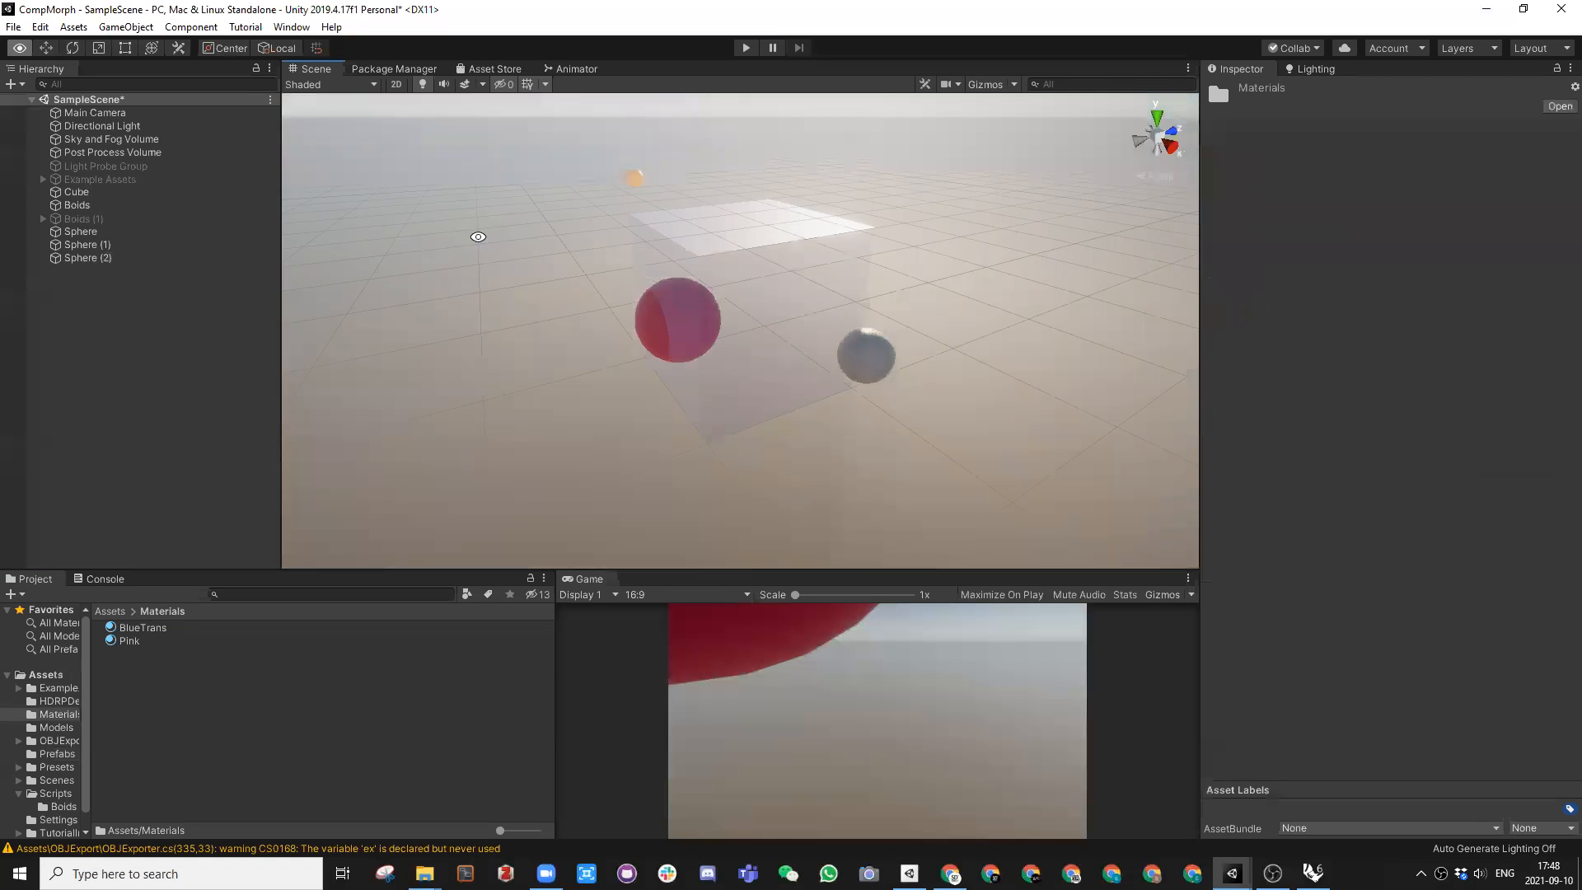
Step: Create an empty object at the scene root and reset its transform to the origin
left_click(81, 236)
left_click(82, 245)
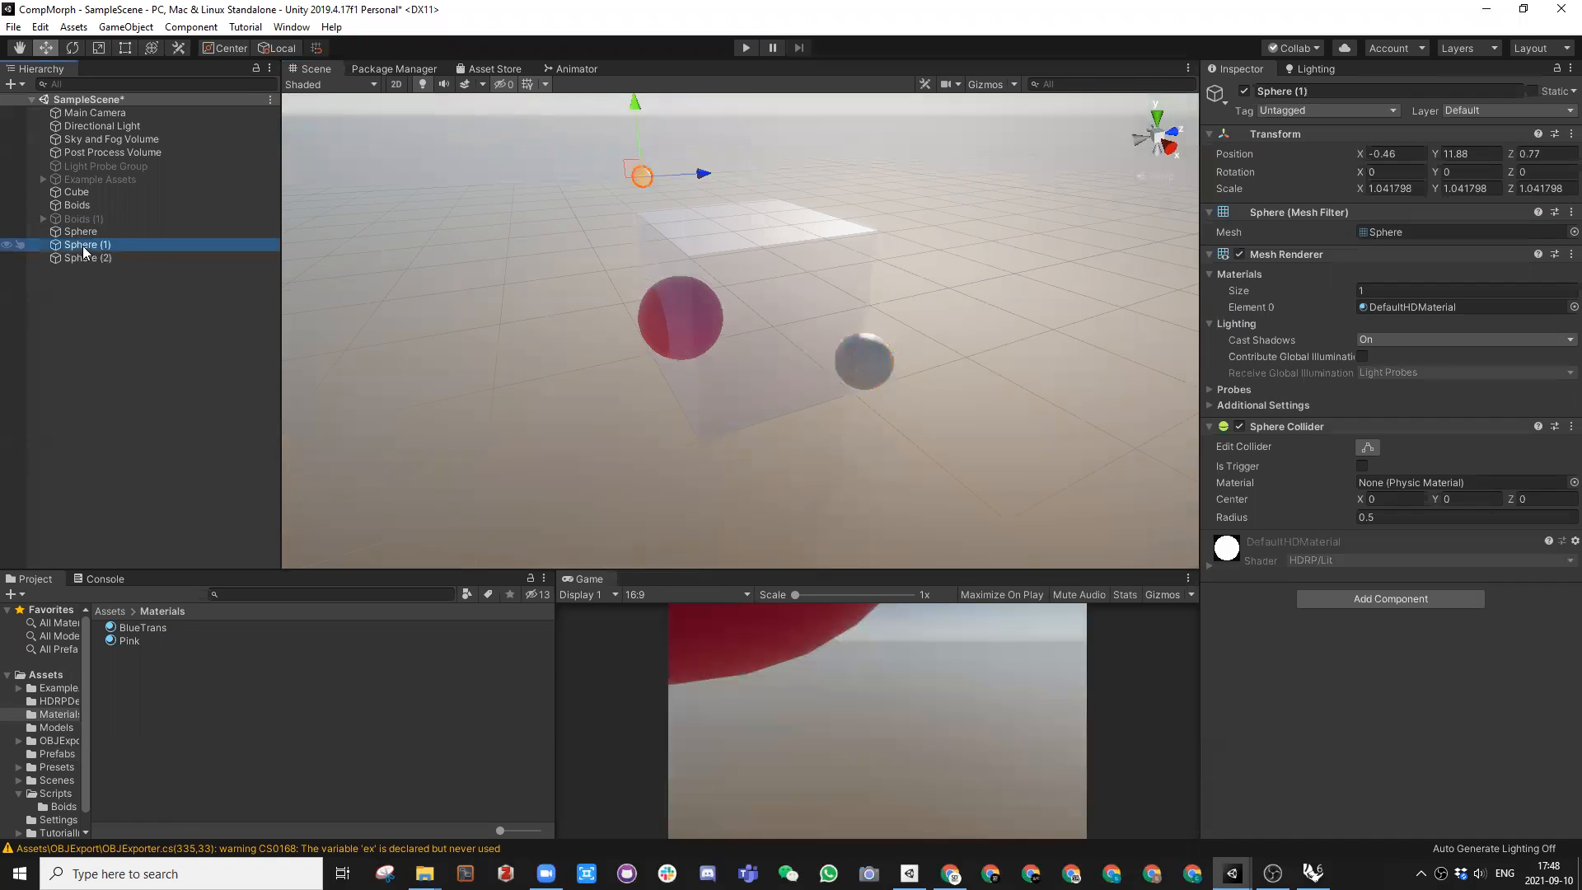
right_click(89, 304)
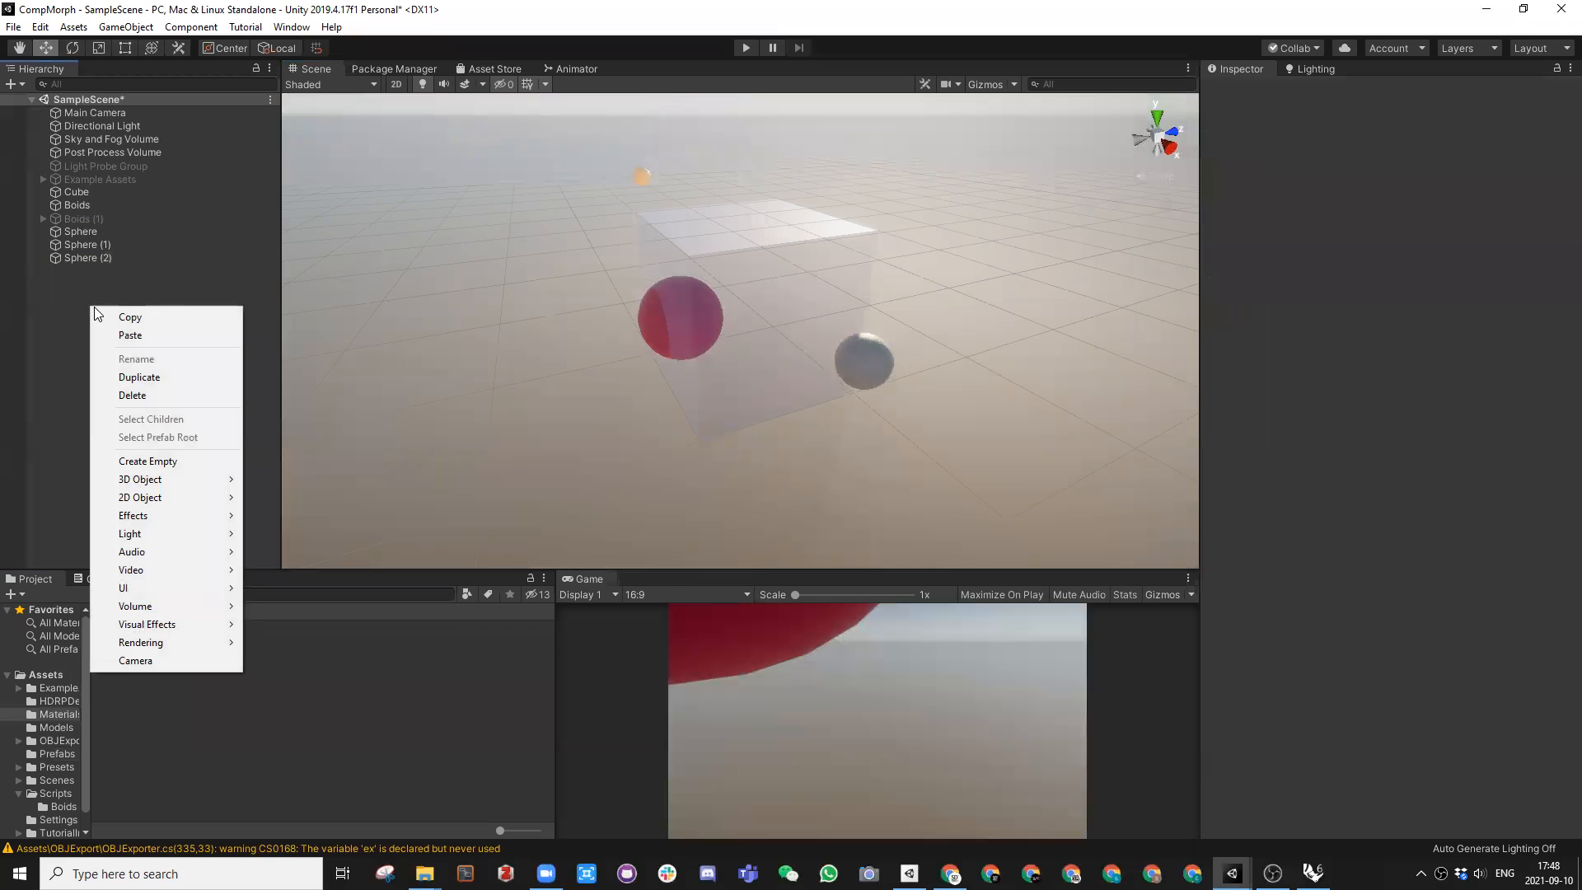
left_click(129, 461)
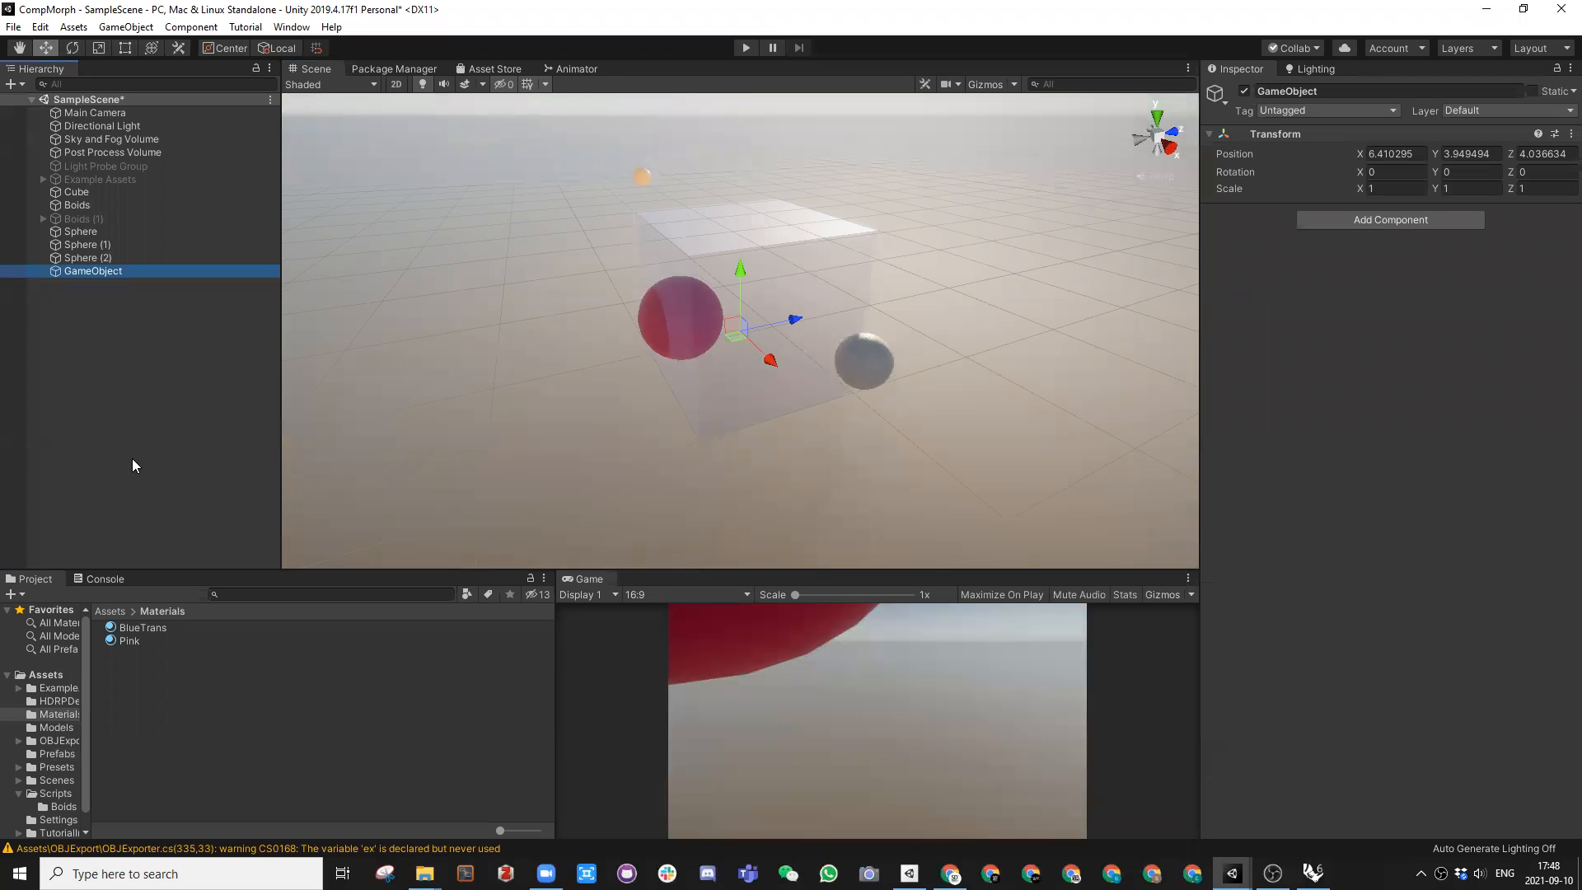
right_click(1268, 132)
left_click(1285, 140)
Step: Rename the new empty object as Atts
left_click(1278, 91)
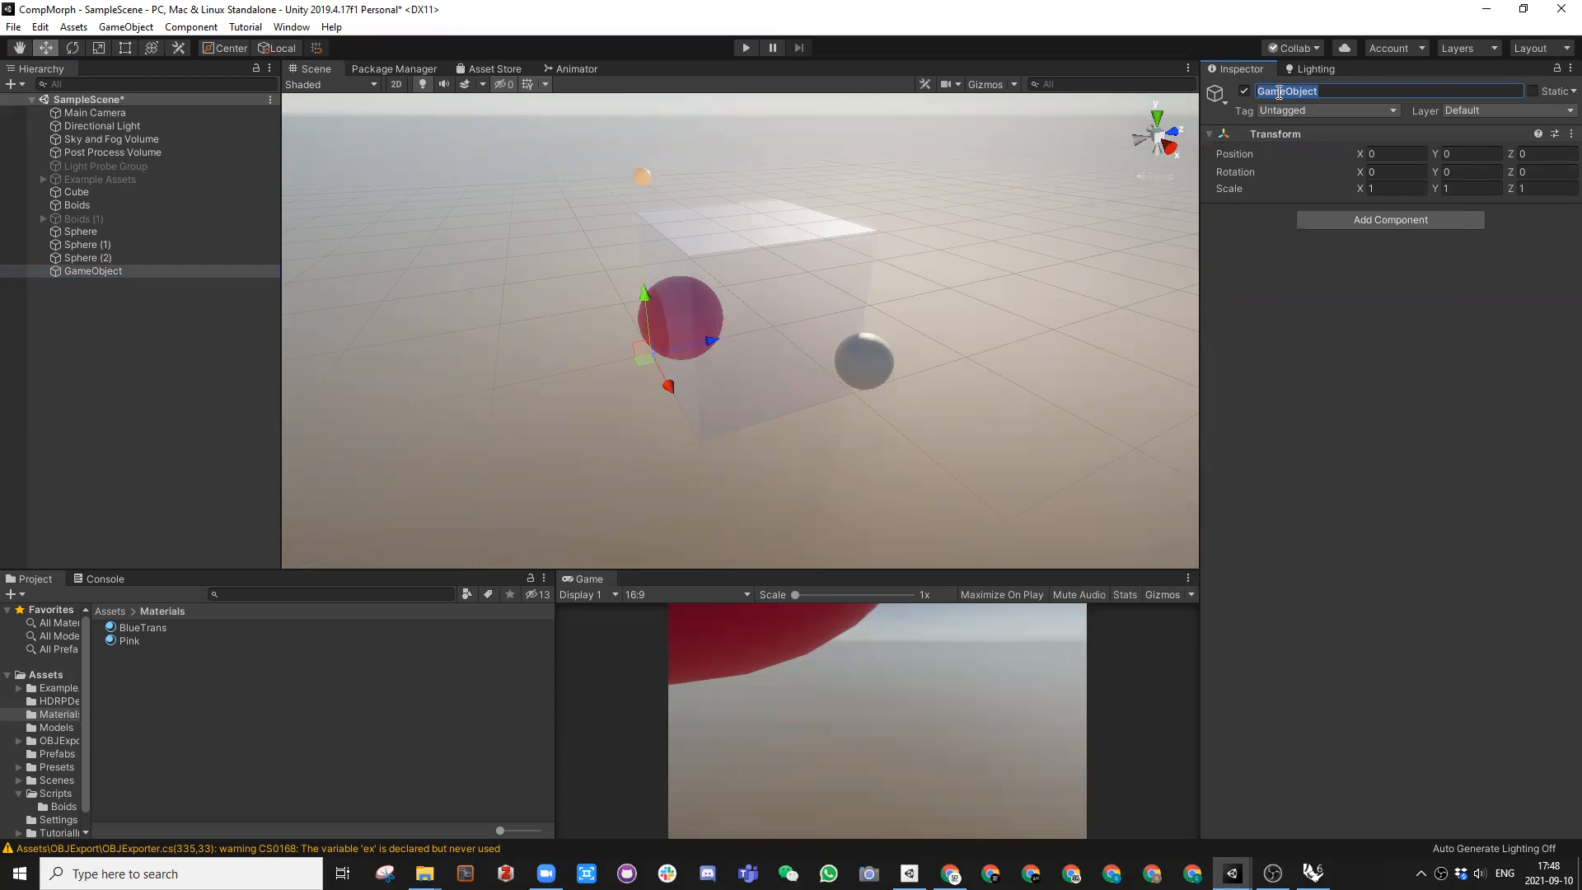
type("Att")
key("Return")
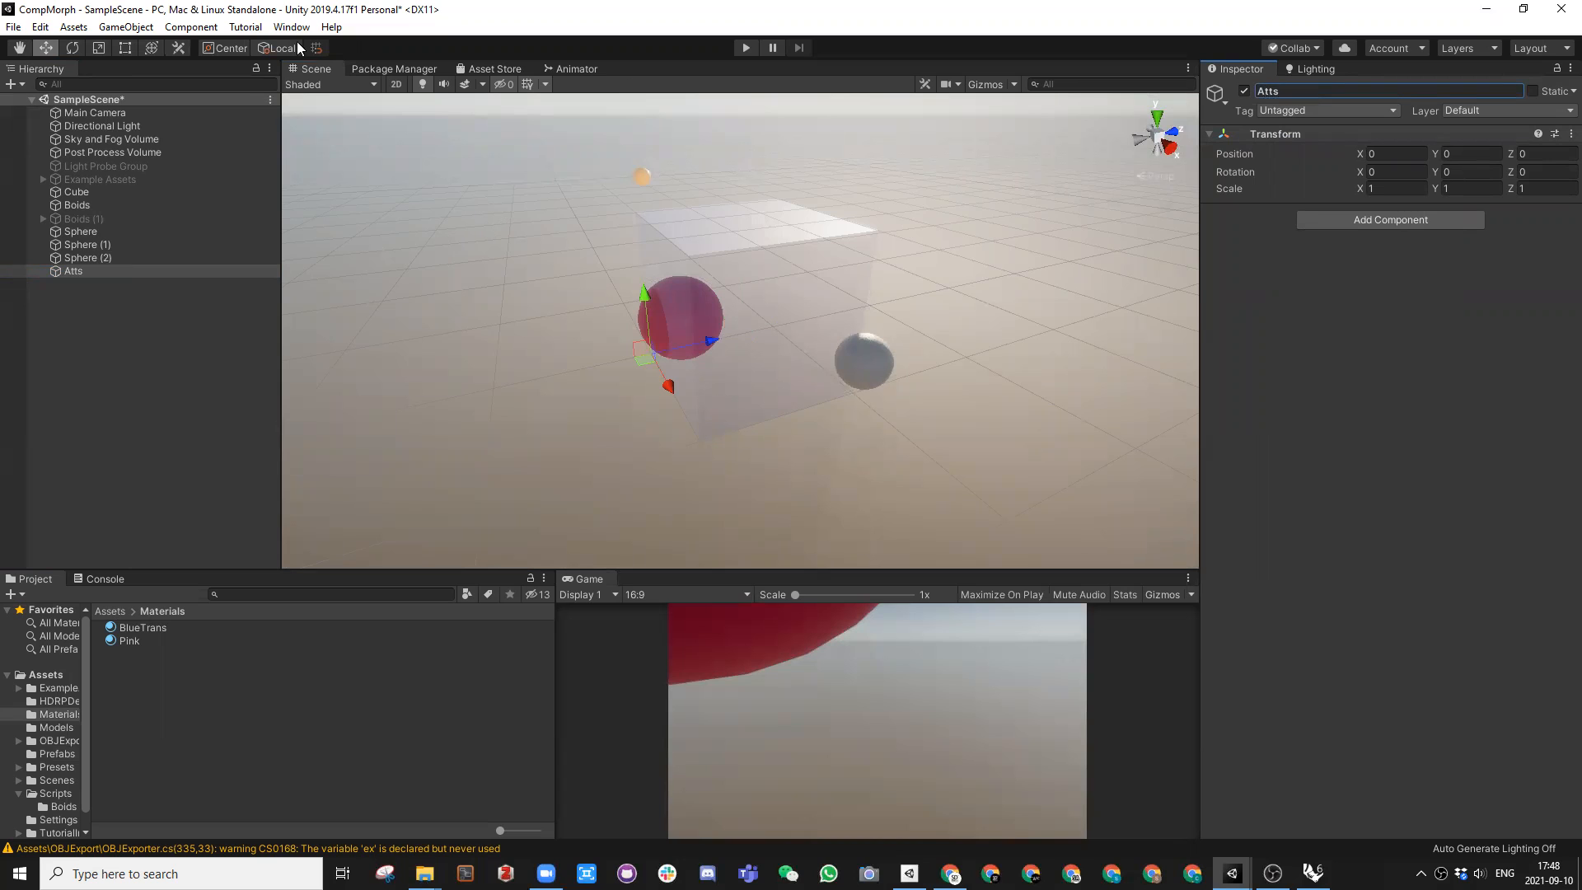
Step: Parent Sphere and Sphere (1) under Atts and collapse the group
left_click(74, 231)
left_click(83, 245, "shift")
left_click_drag(86, 245, 78, 271)
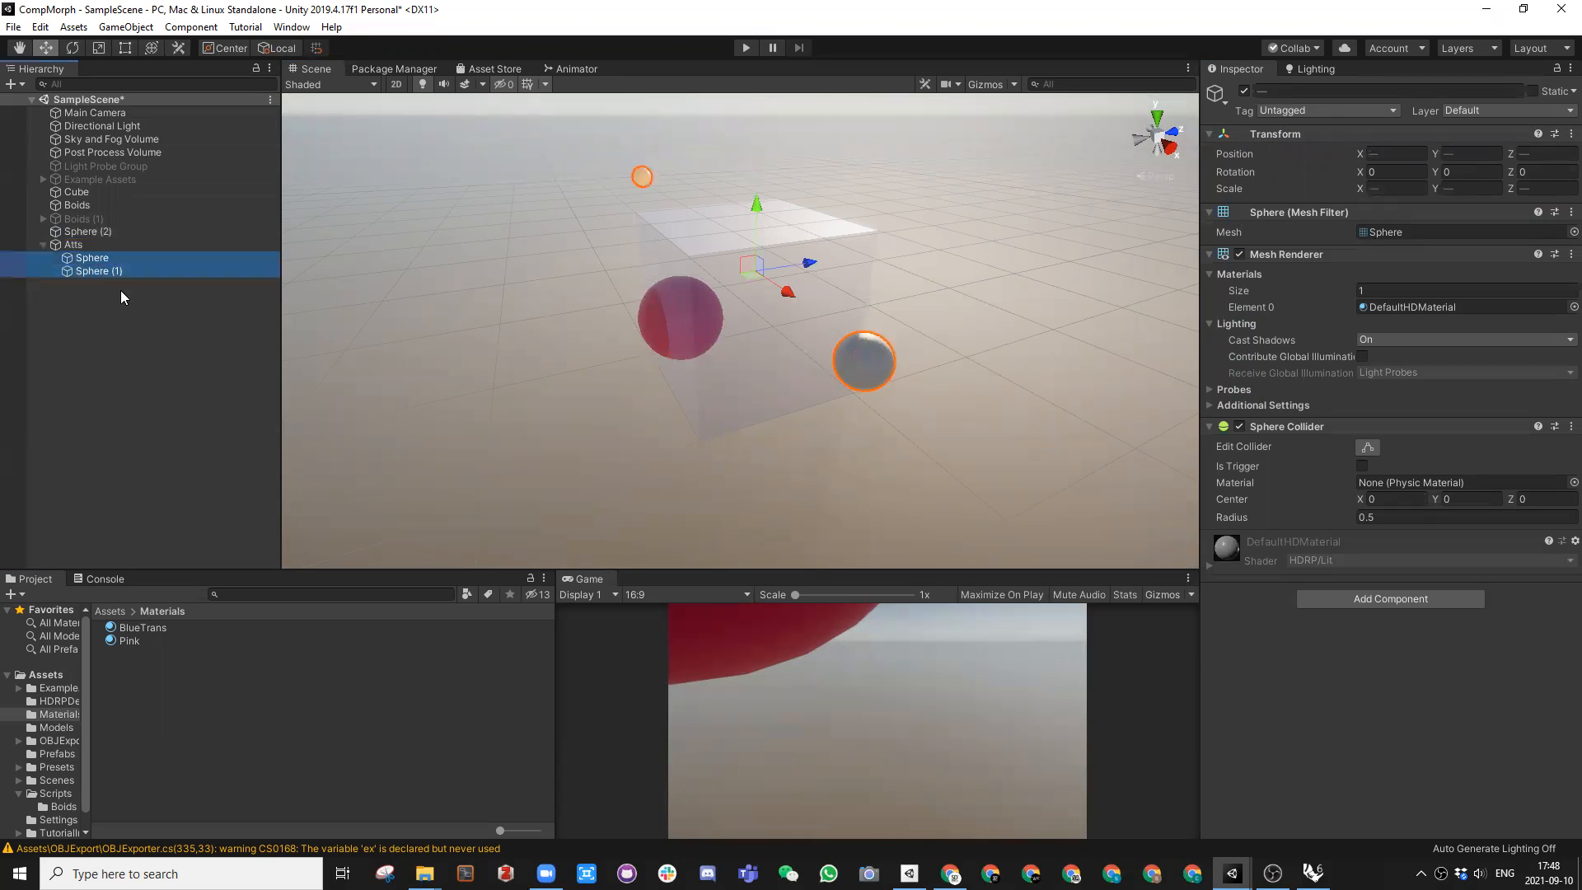
left_click(43, 244)
left_click(66, 244)
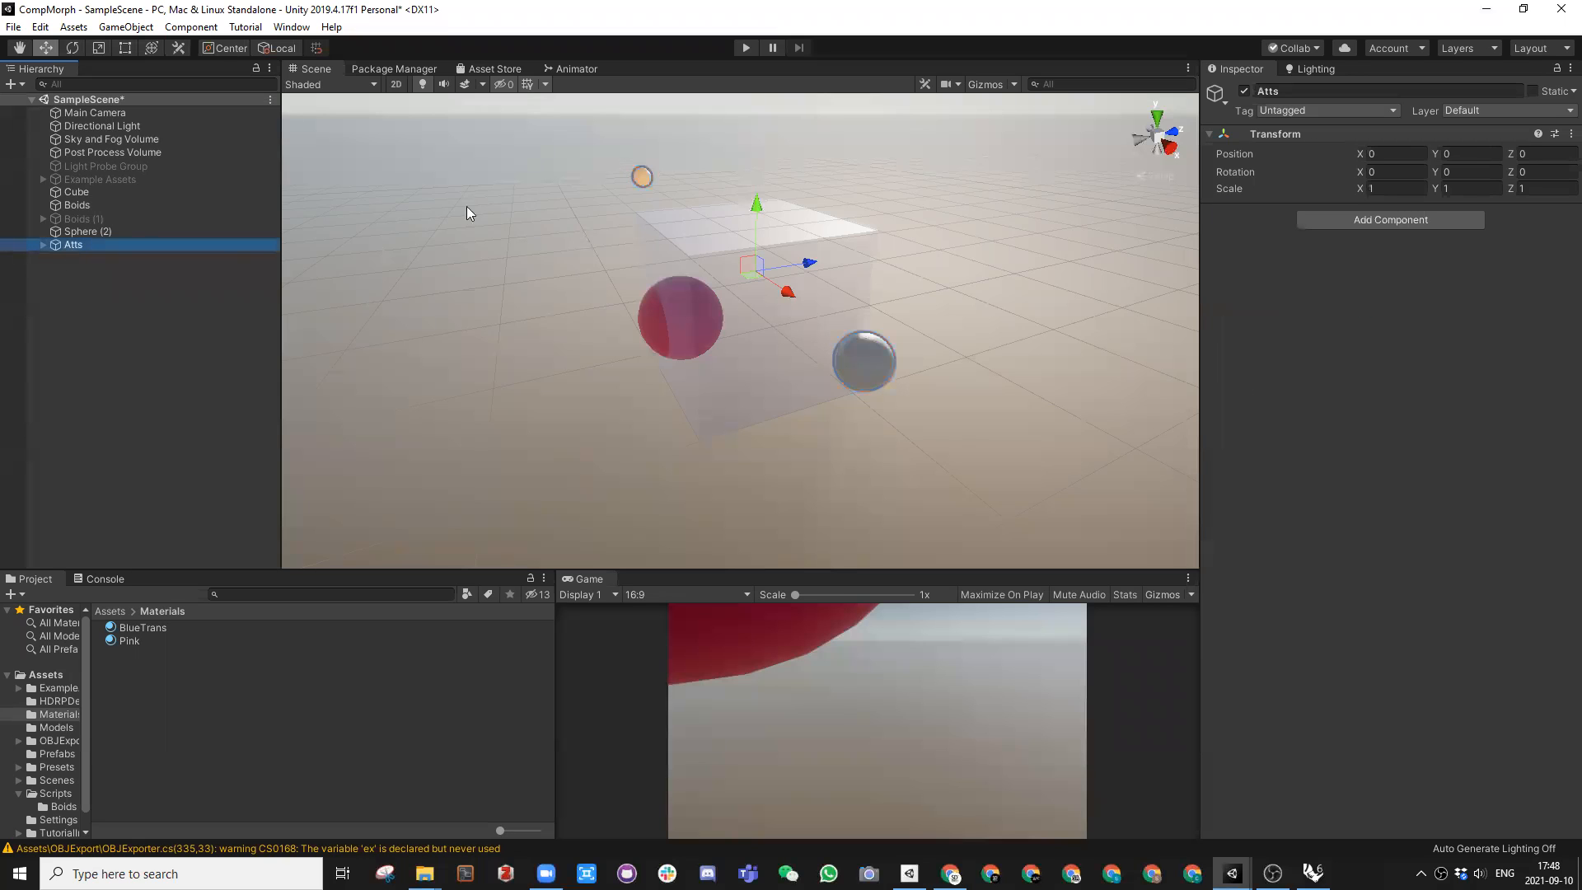
Step: Reorder Sphere (2) so that it sits below Atts in the hierarchy
left_click(83, 289)
right_click(75, 280)
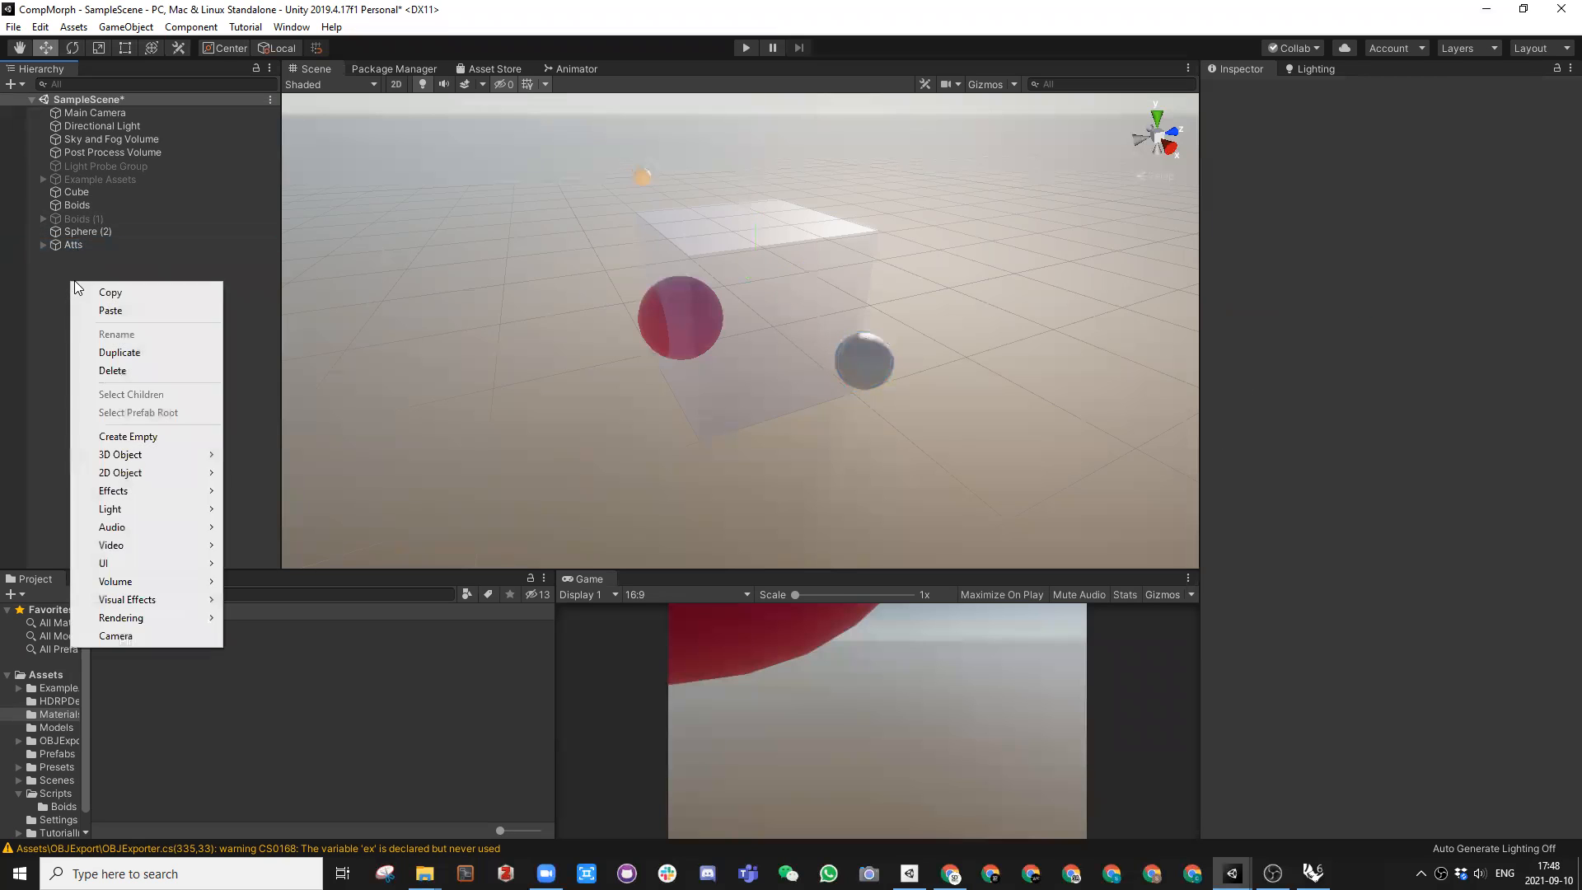
mouse_move(79, 234)
left_mouse_down()
mouse_move(84, 265)
mouse_move(84, 252)
left_mouse_up()
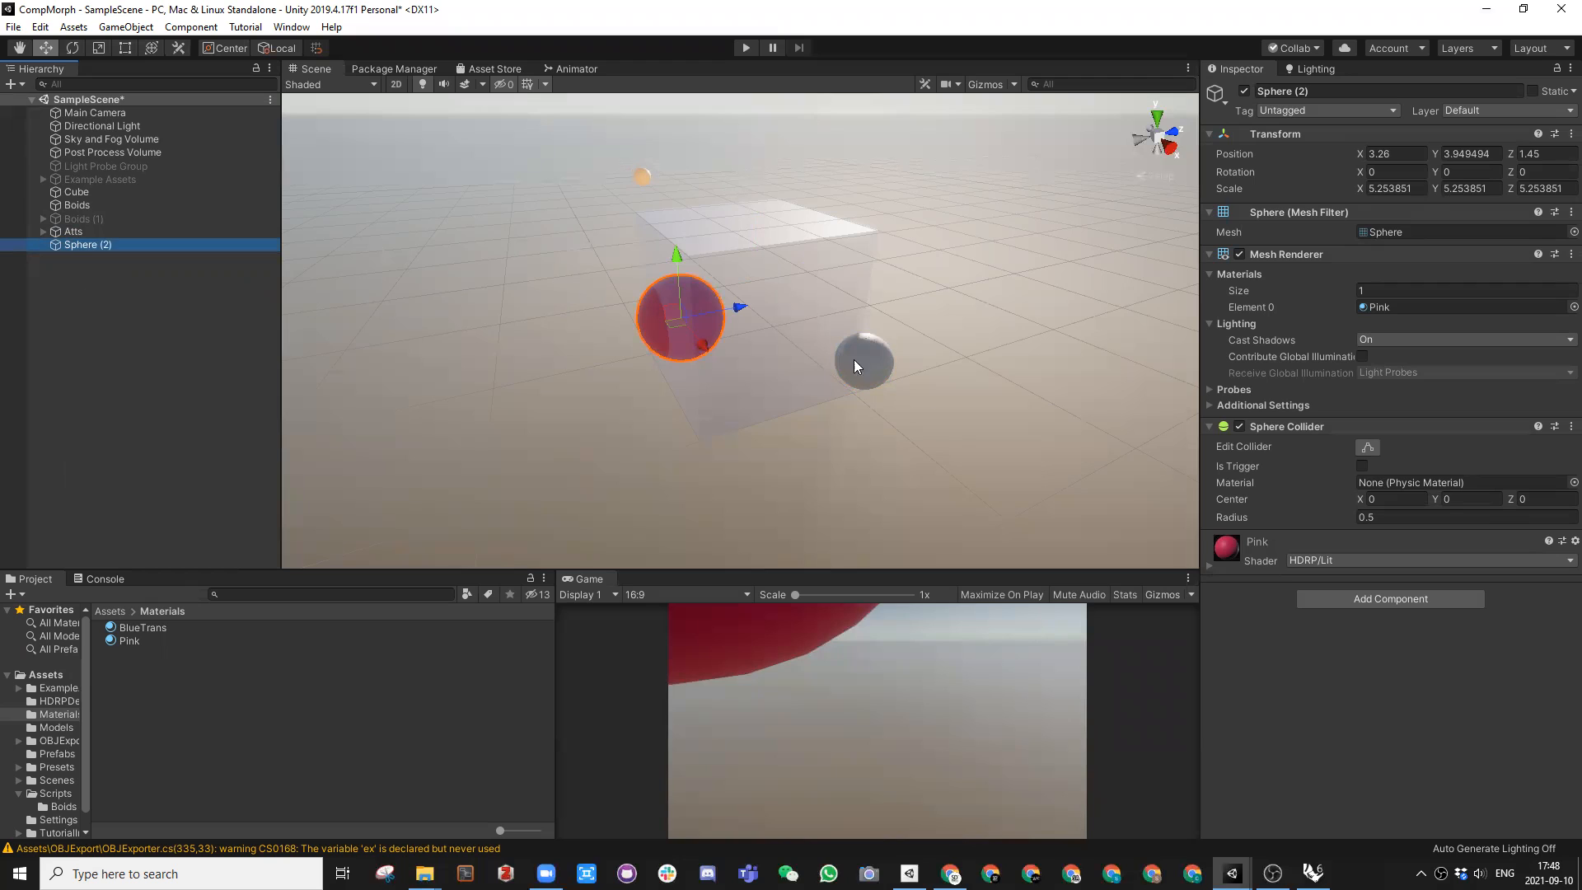
Step: Create a second empty object at the scene root and reset its transform
left_click(91, 291)
right_click(80, 292)
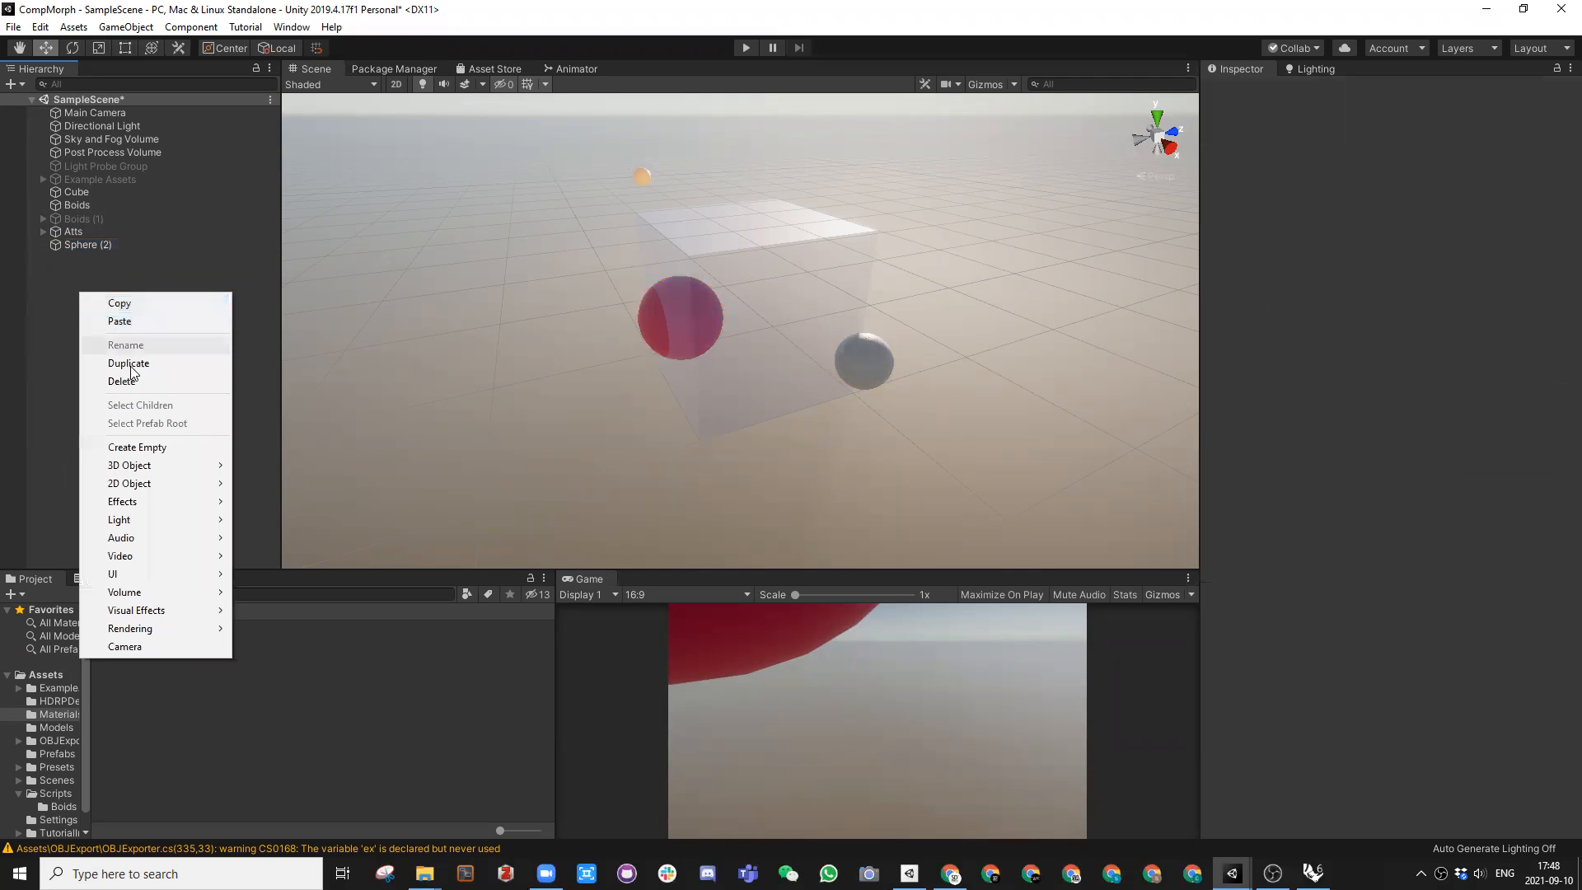
left_click(138, 448)
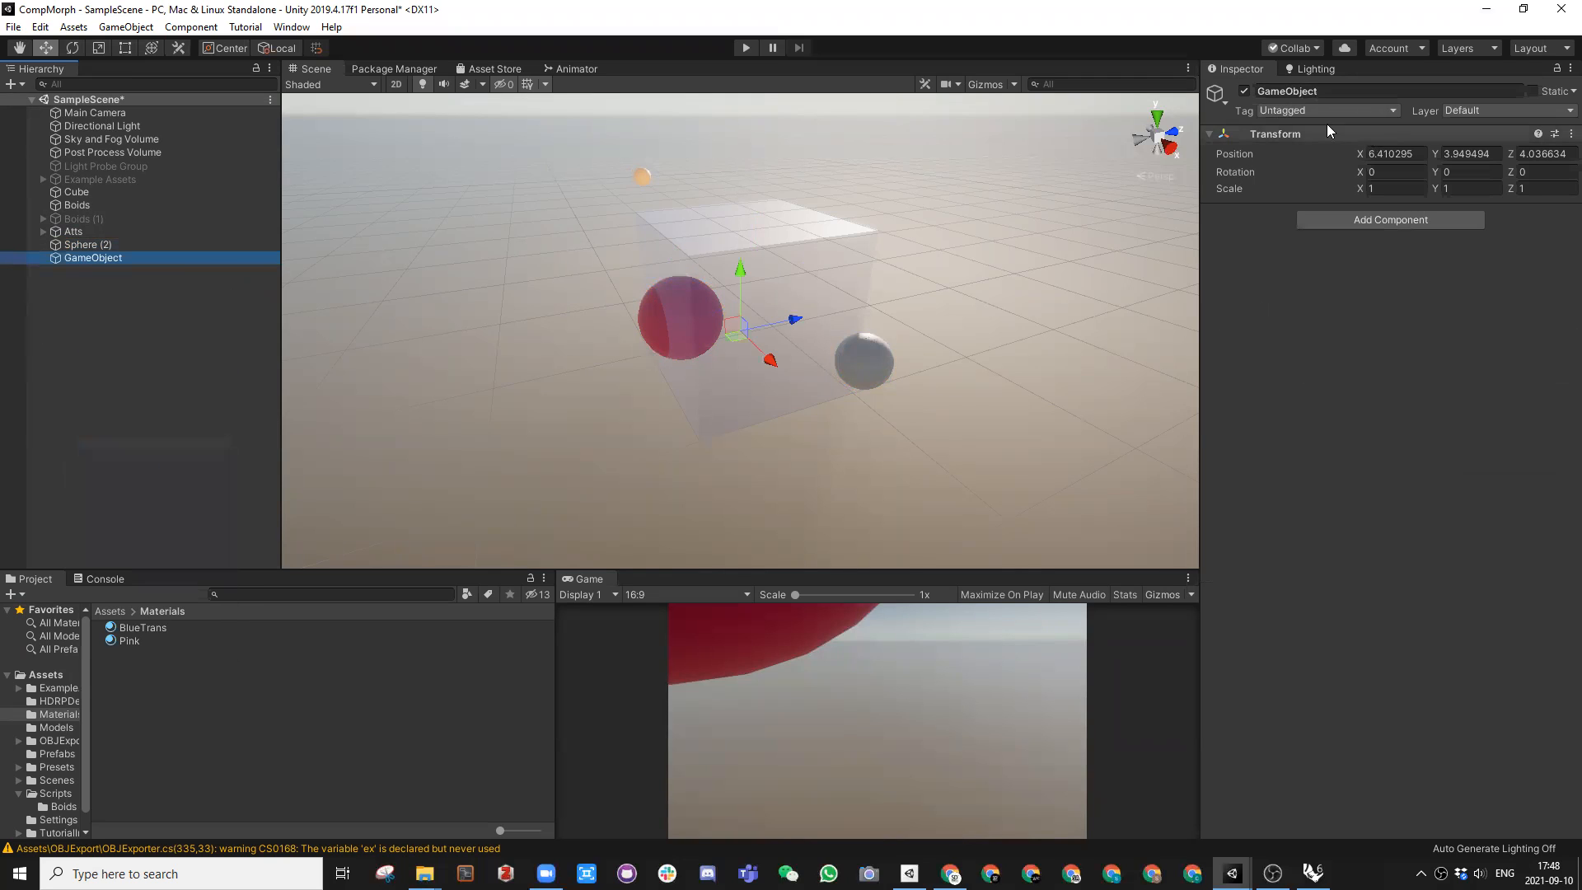
right_click(1282, 142)
left_click(1310, 145)
Step: Rename the second empty object as Reps
left_click(1324, 91)
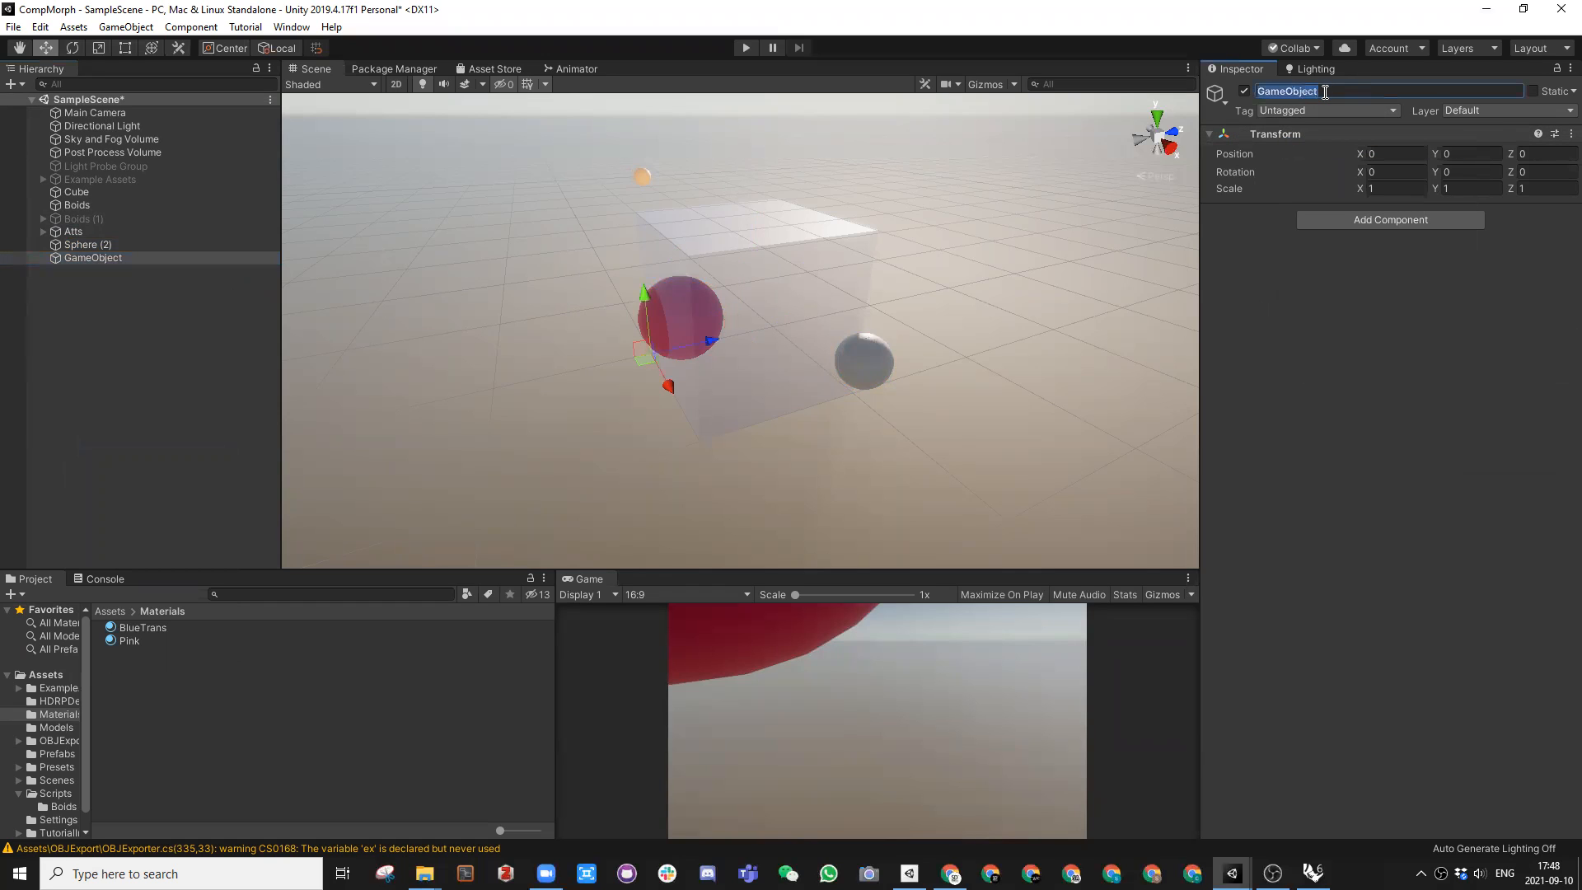
type("Reps")
key("Return")
Step: Parent Sphere (2) under Reps and collapse the group
left_click_drag(93, 244, 87, 257)
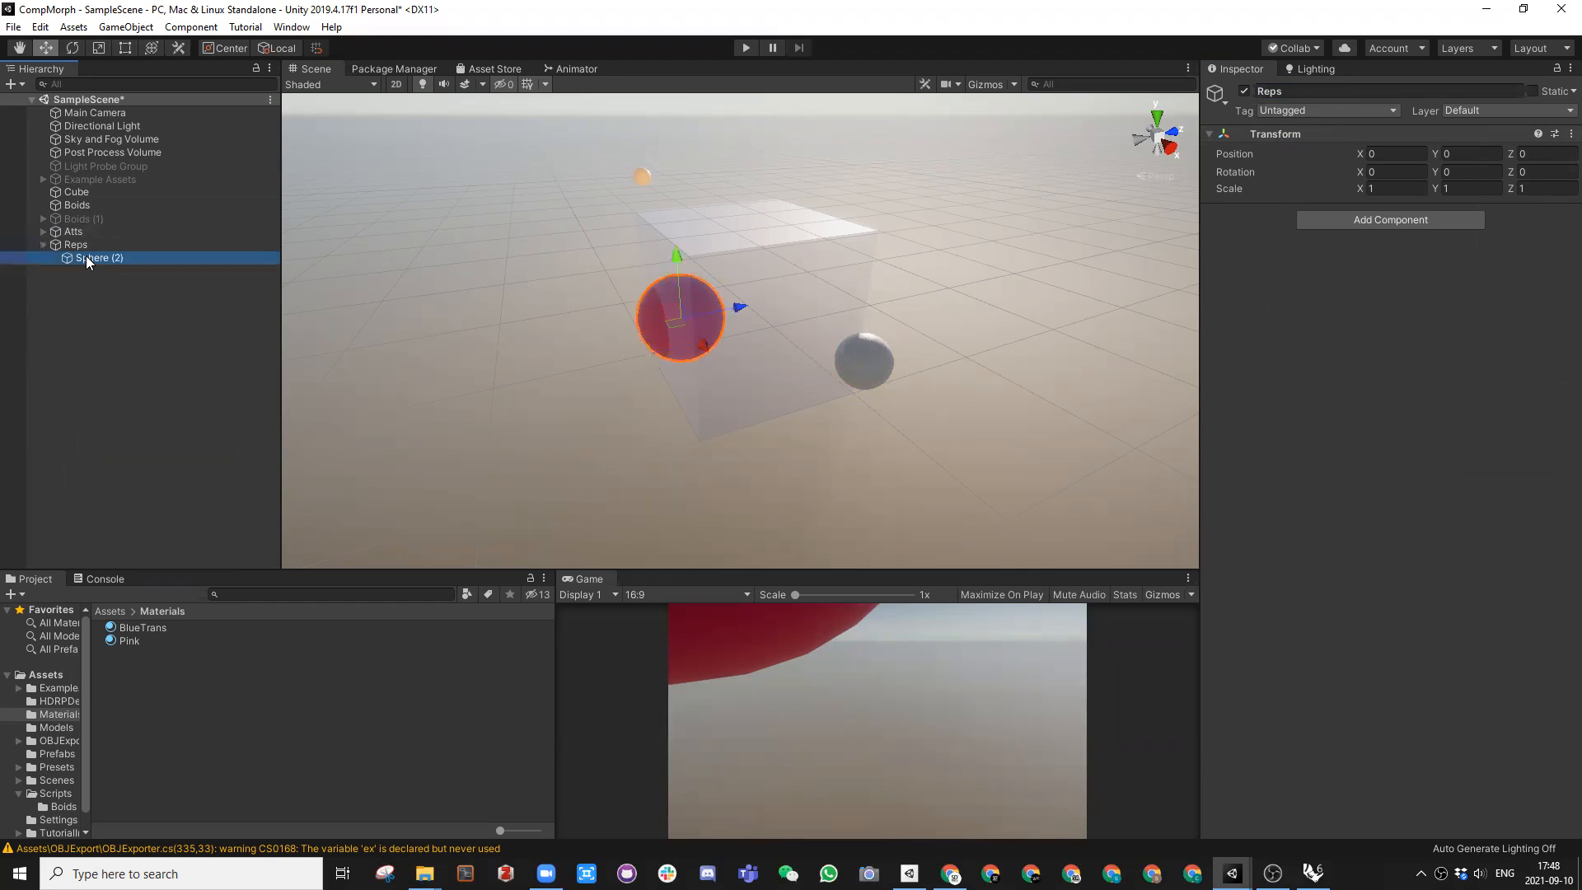
left_click(43, 245)
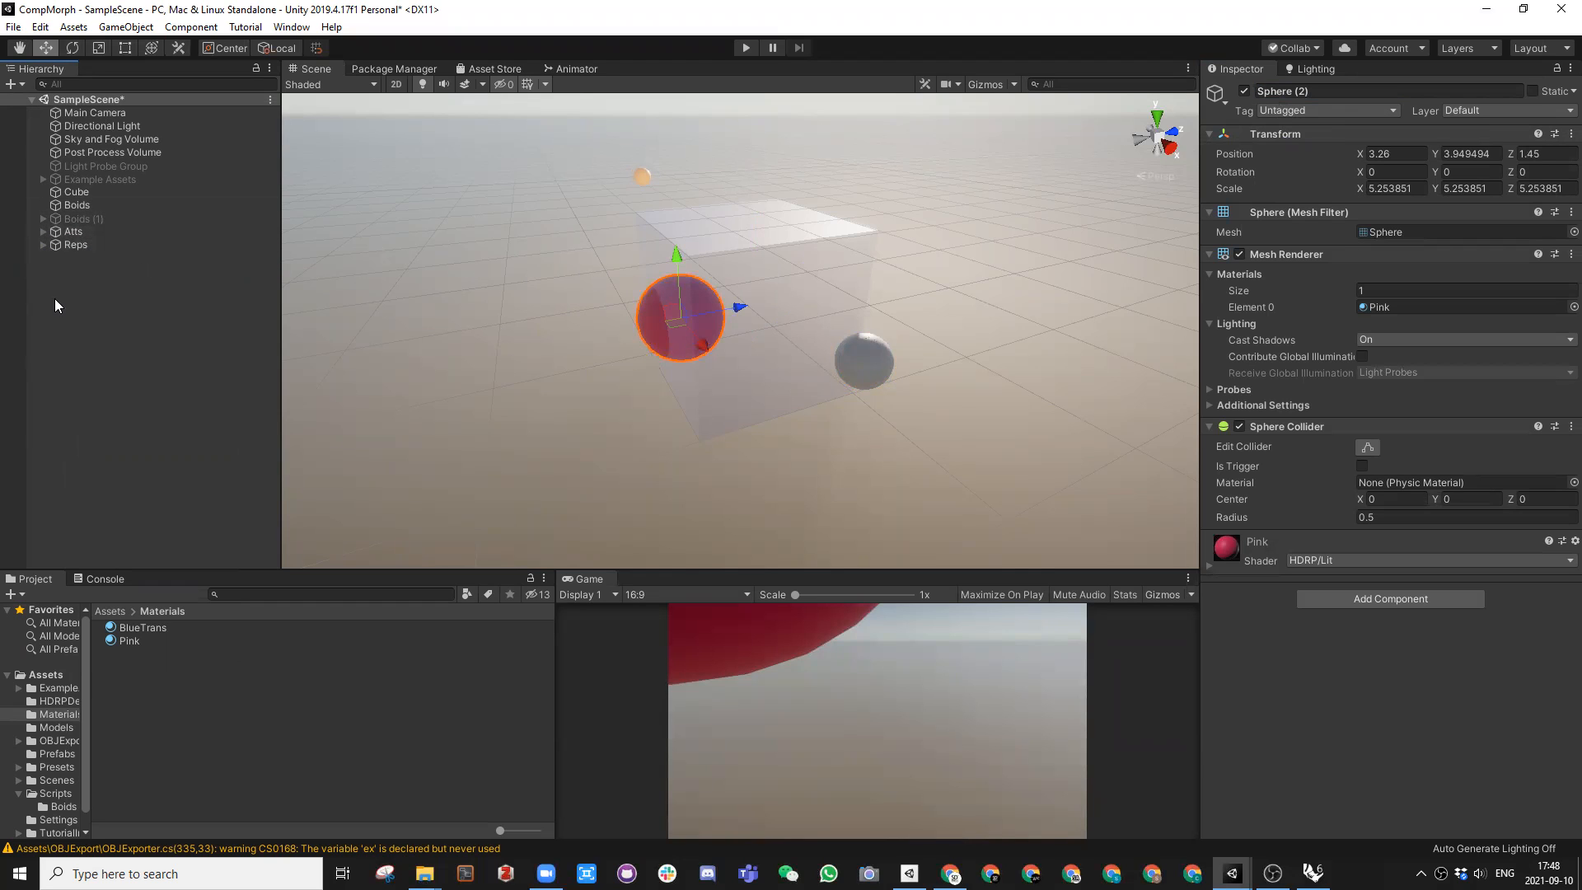
left_click(73, 231)
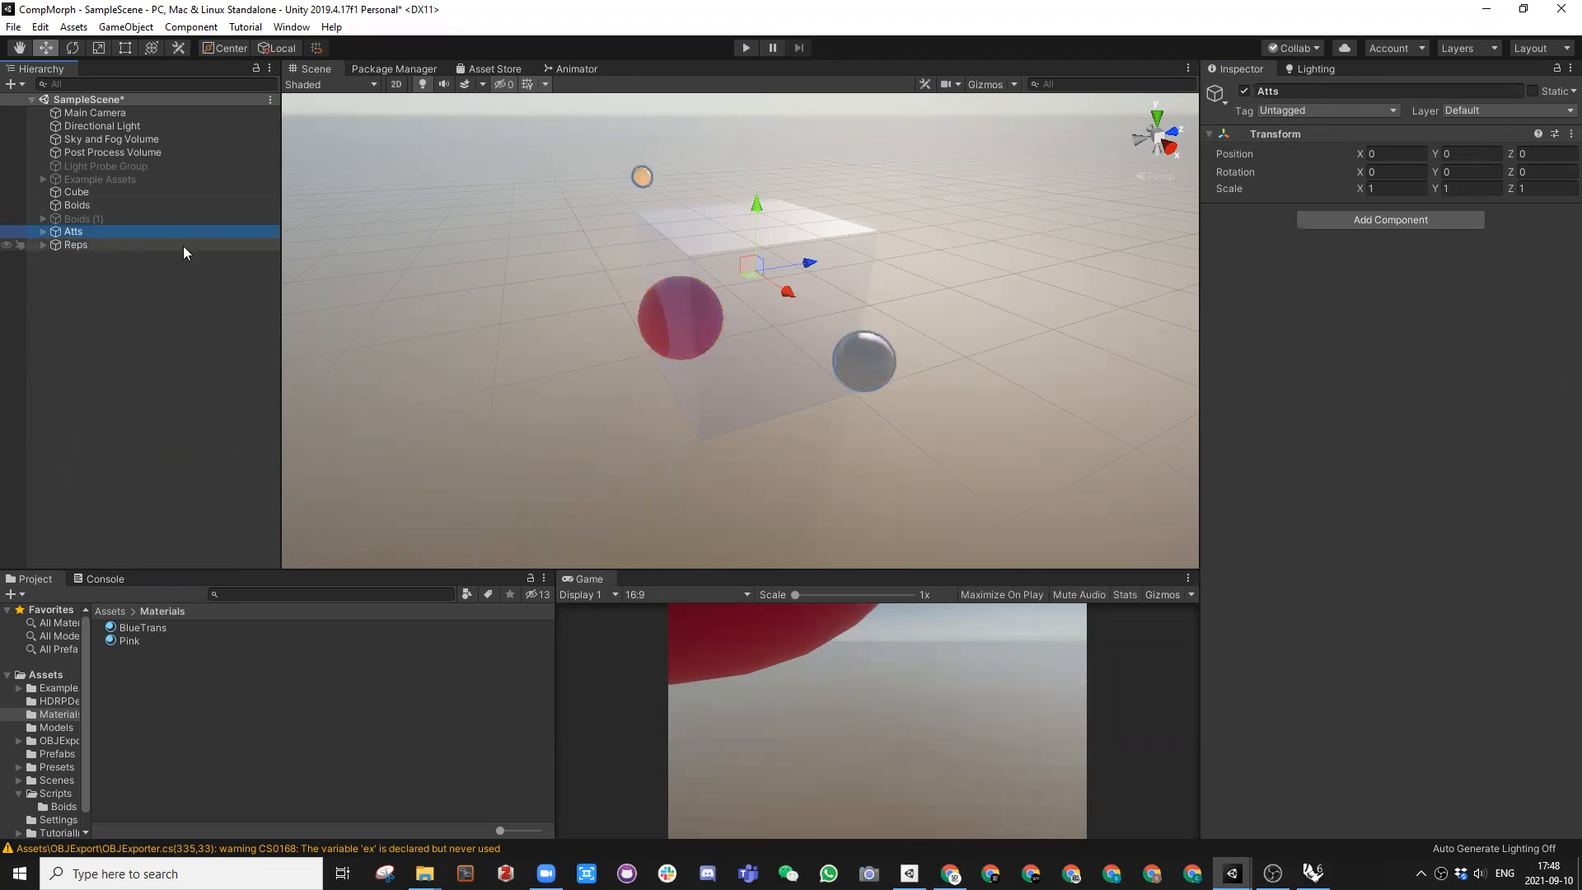
left_click(73, 246)
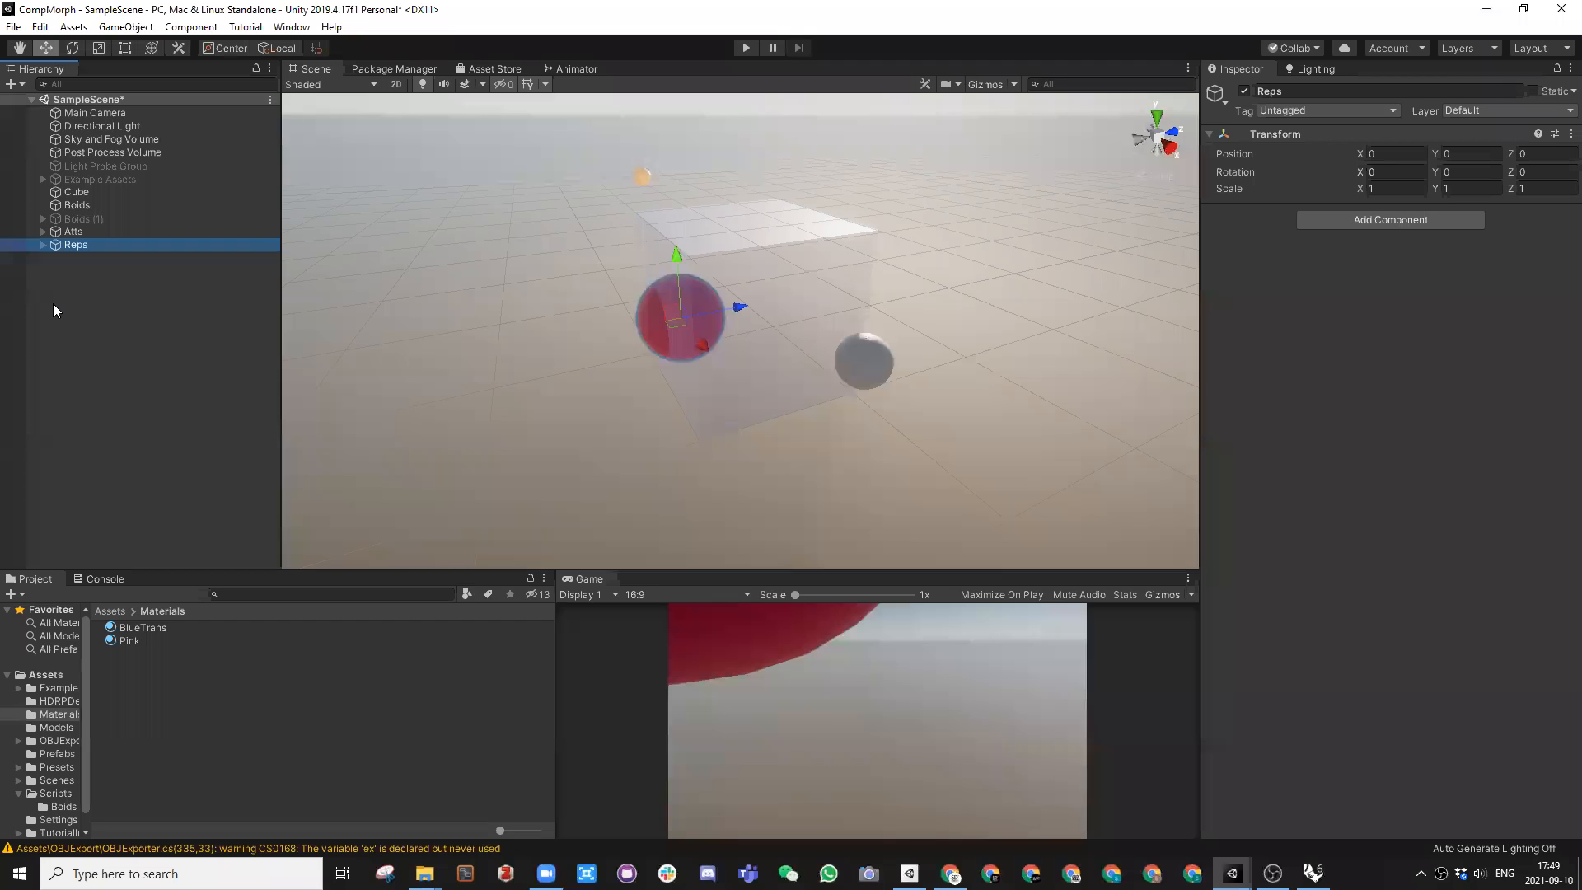
Step: Assign the Atts object as All Attractors in the Boids script of the Boids object
left_click(84, 205)
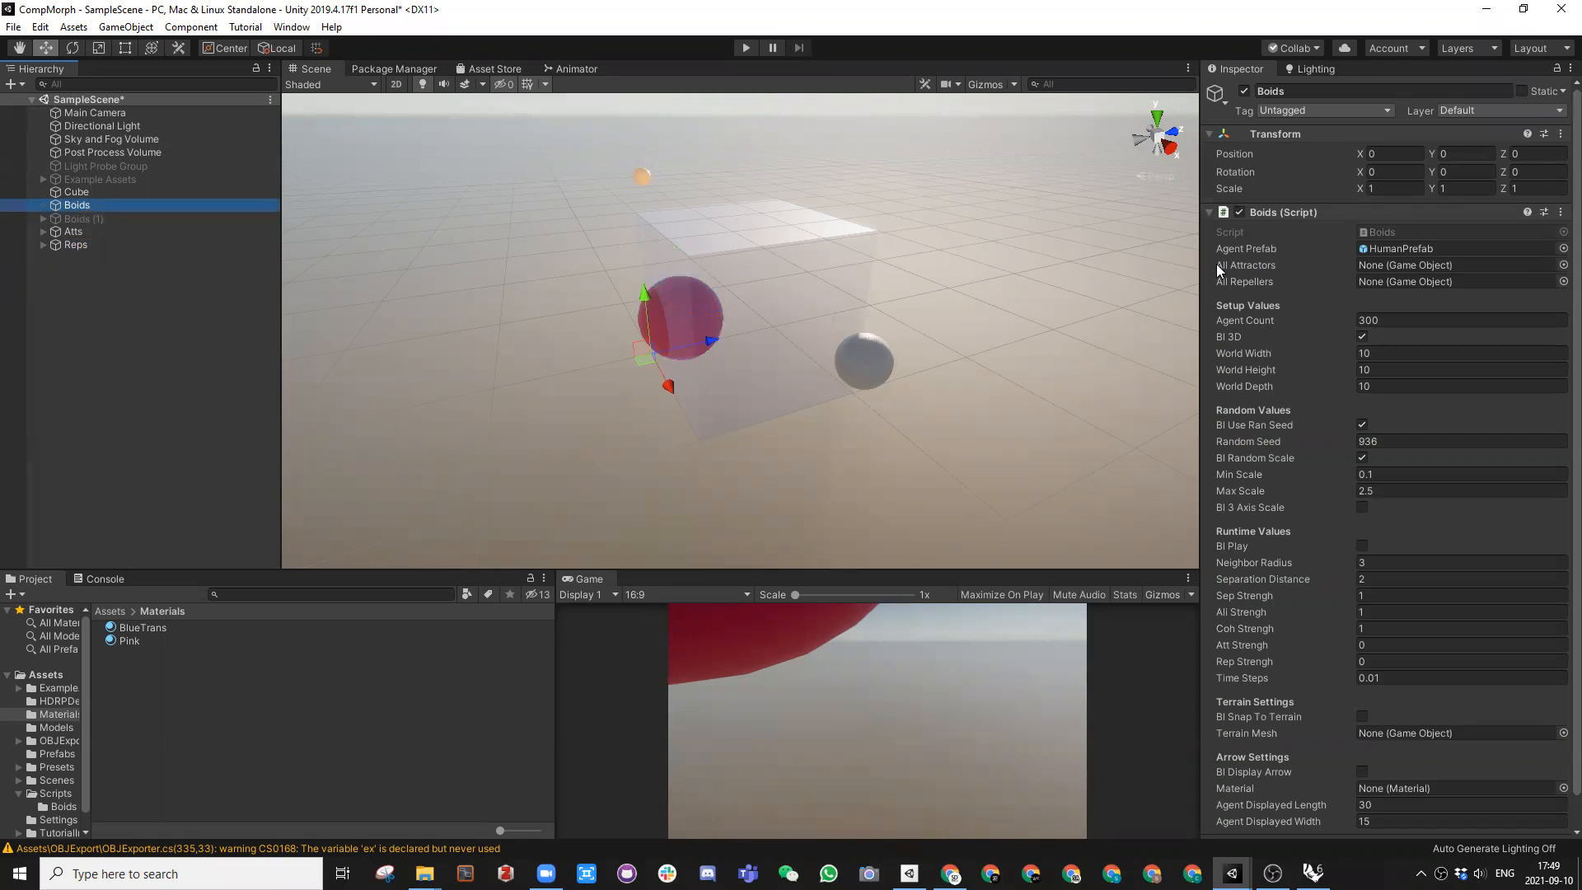
left_click(76, 231)
left_click_drag(77, 231, 1359, 266)
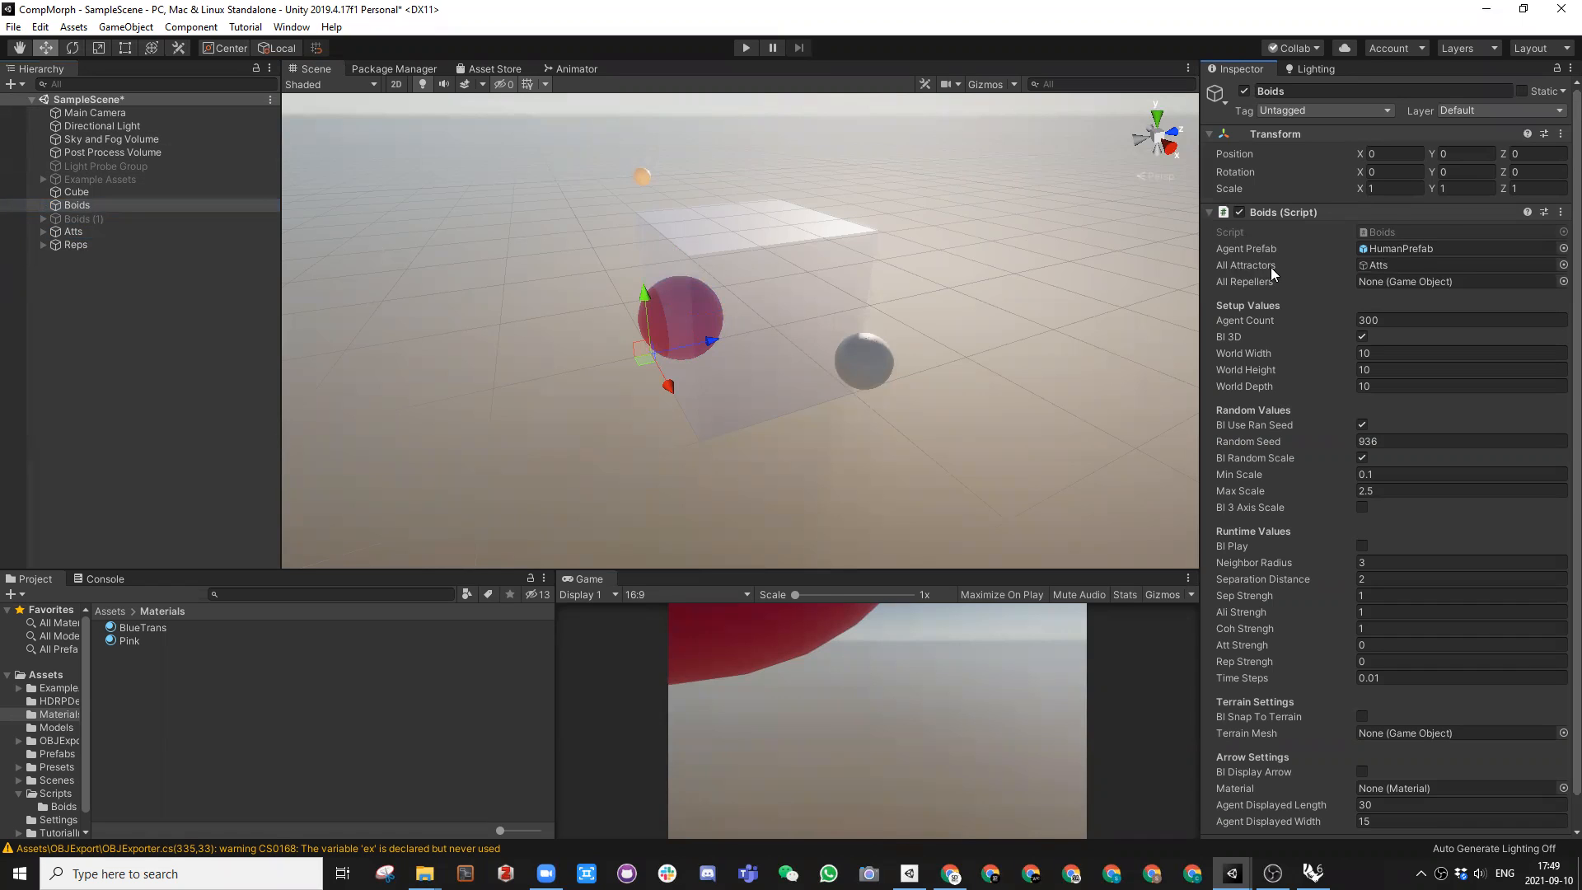
Step: Assign the Reps object as All Repellers in the Boids script of the Boids object
left_click_drag(74, 245, 1387, 281)
scroll(1307, 334, "down", 1)
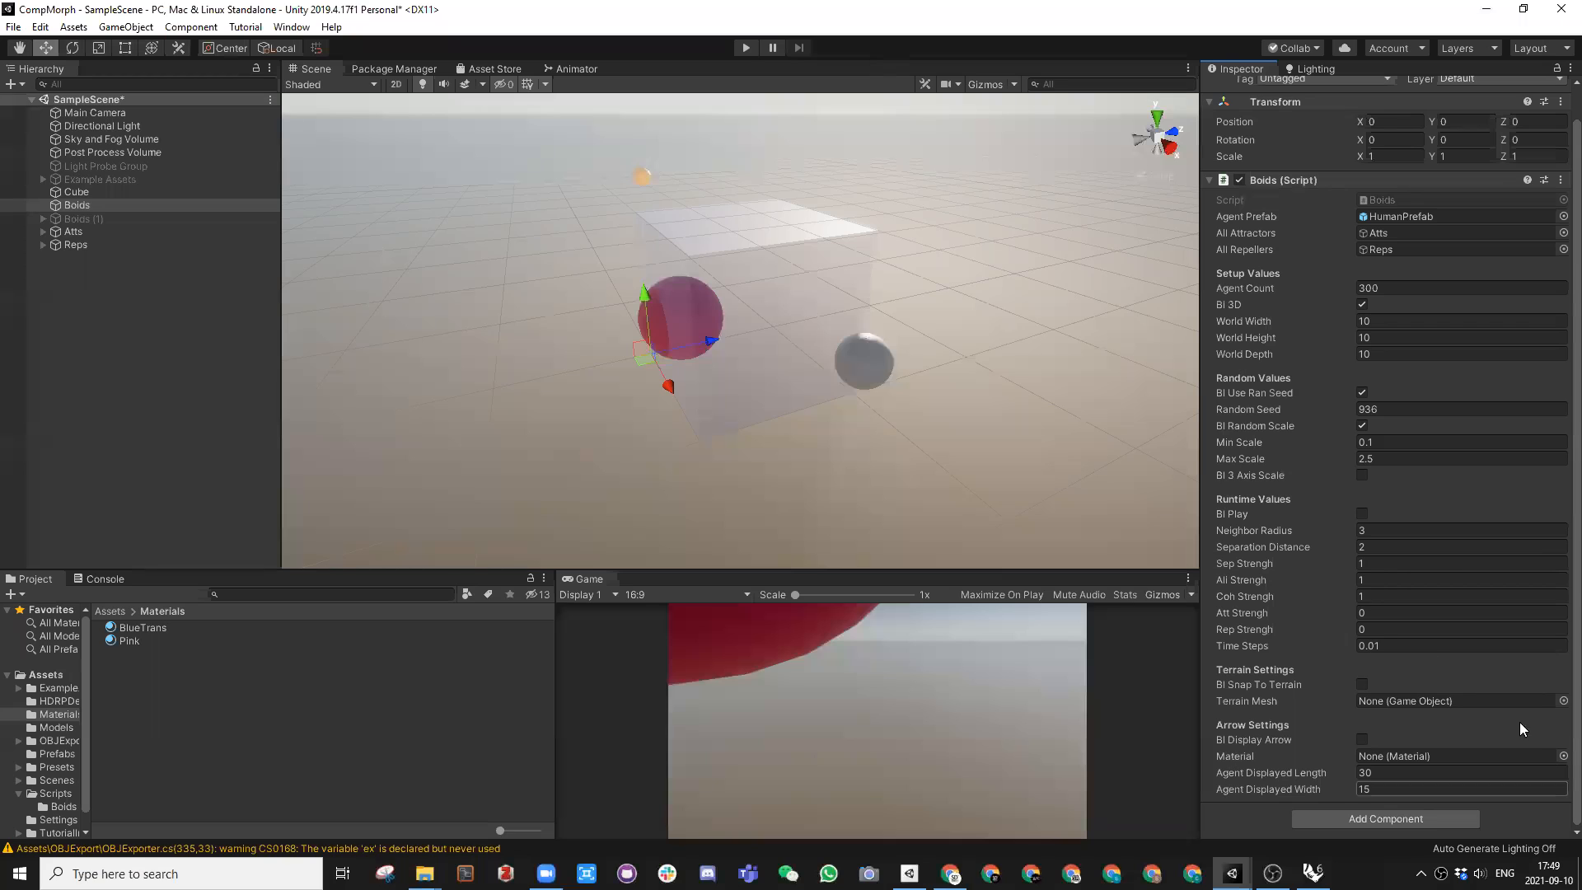
Step: Run the scene and enable Bl Play in the Boids script to watch the agents flock around the cube
left_click(744, 49)
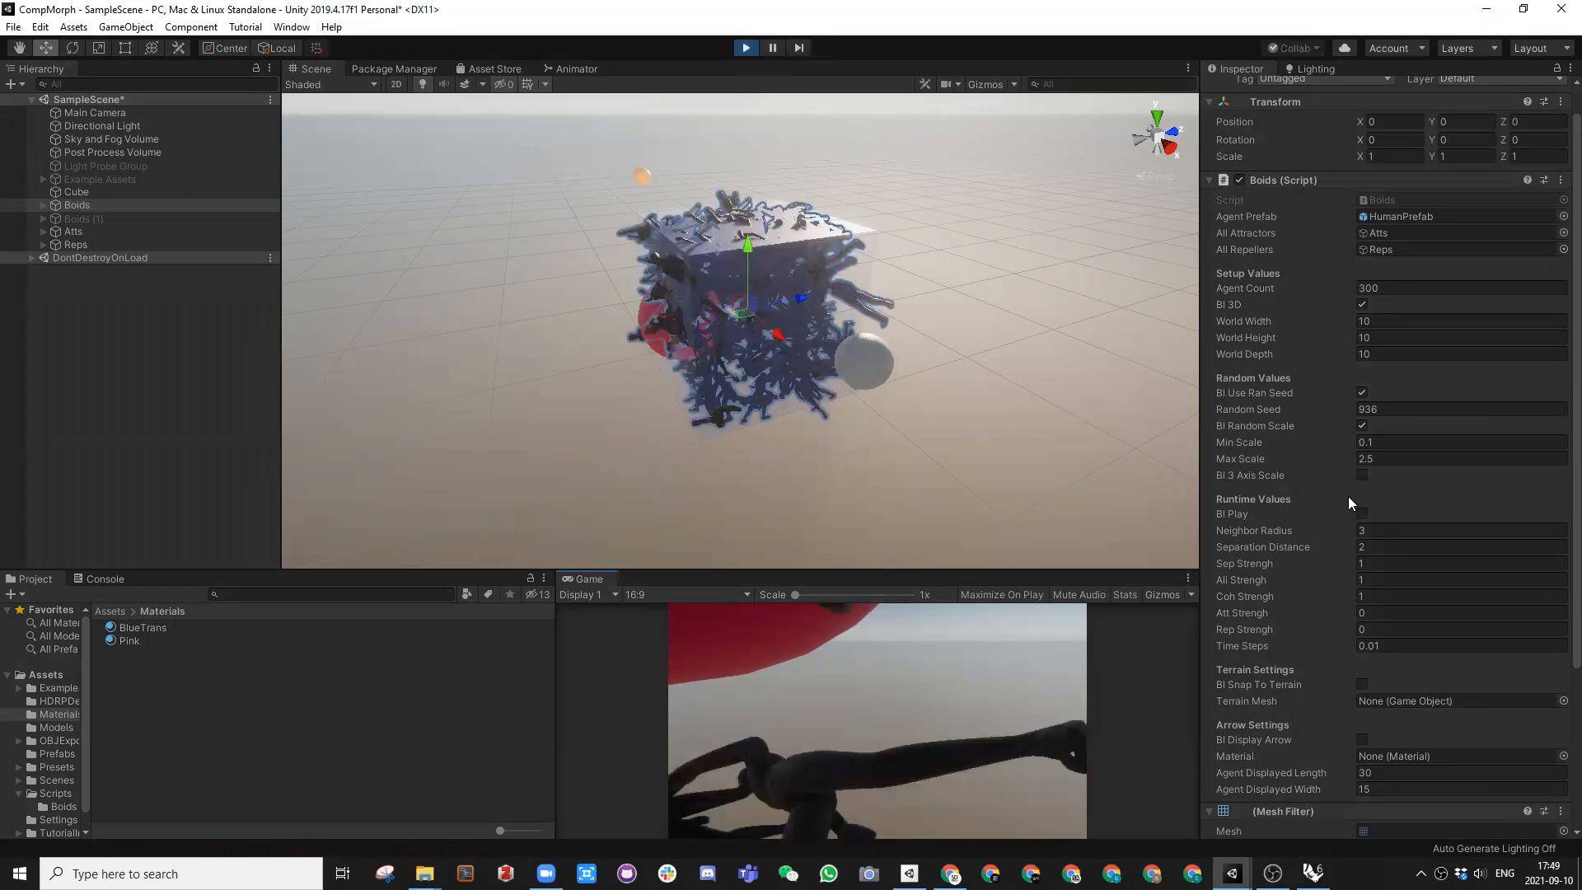
left_click(1362, 513)
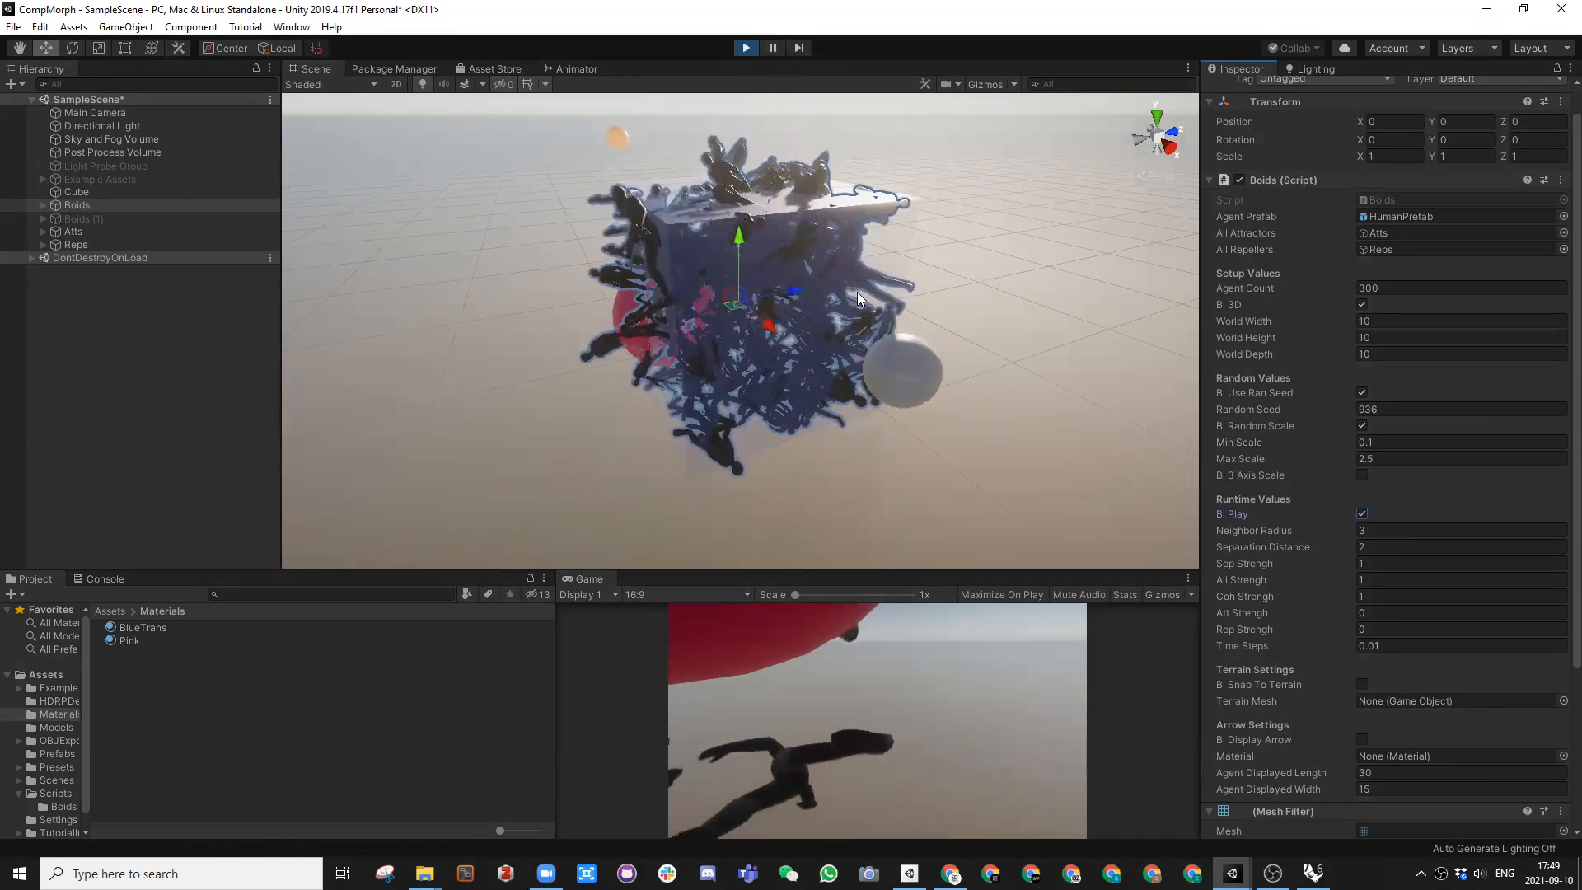
left_click_drag(848, 279, 913, 302, "alt")
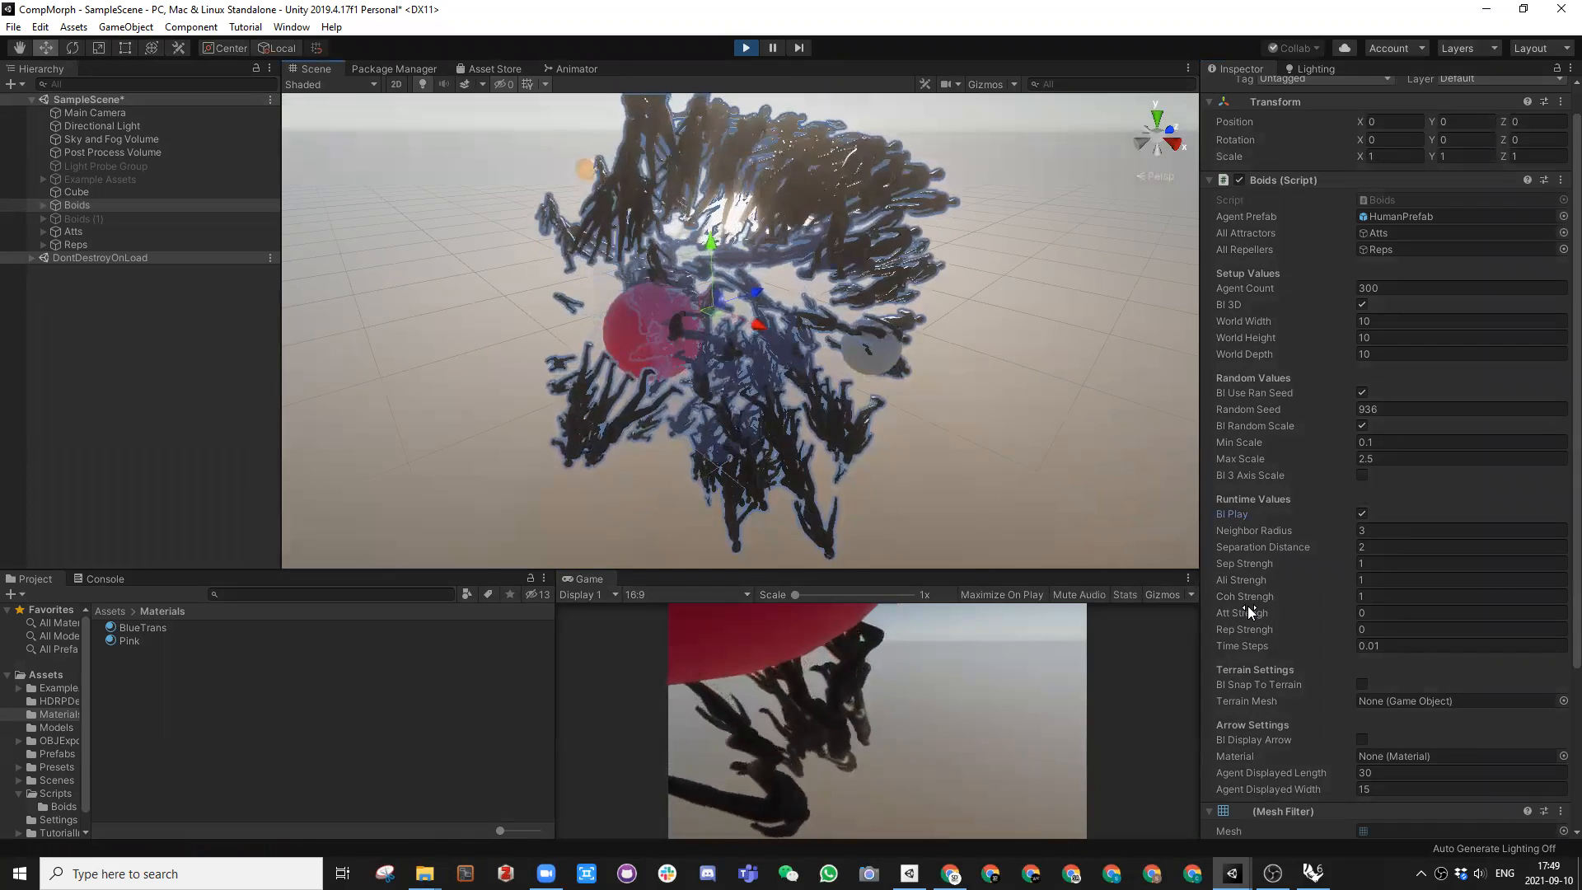
Step: Set the running simulation's Time Steps to 0.03 in the Boids script
left_click(1403, 646)
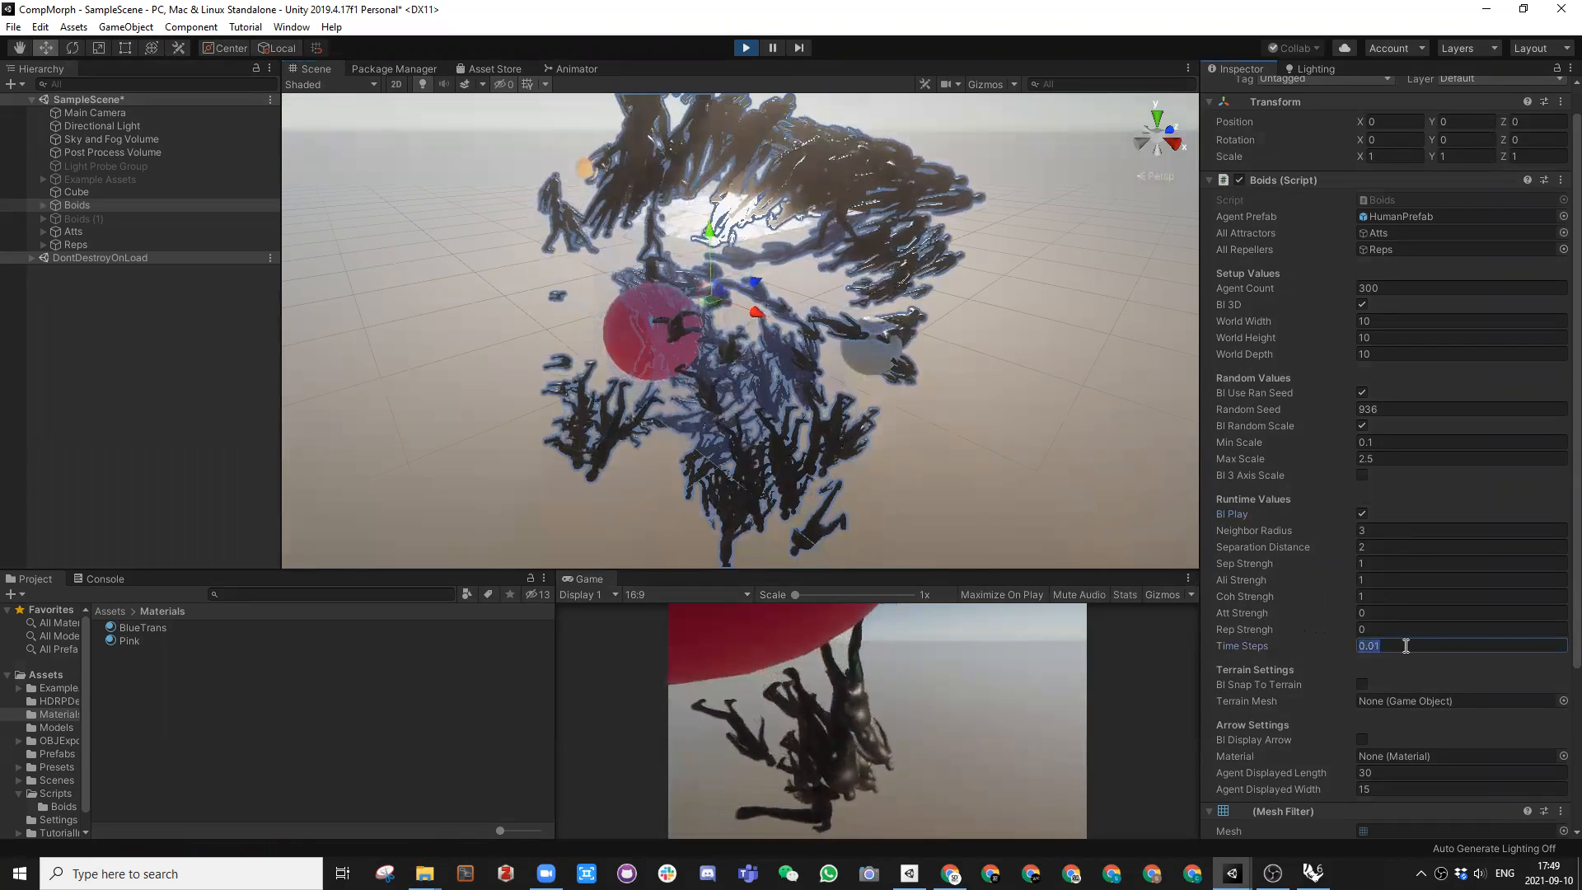
key("BackSpace")
type("3")
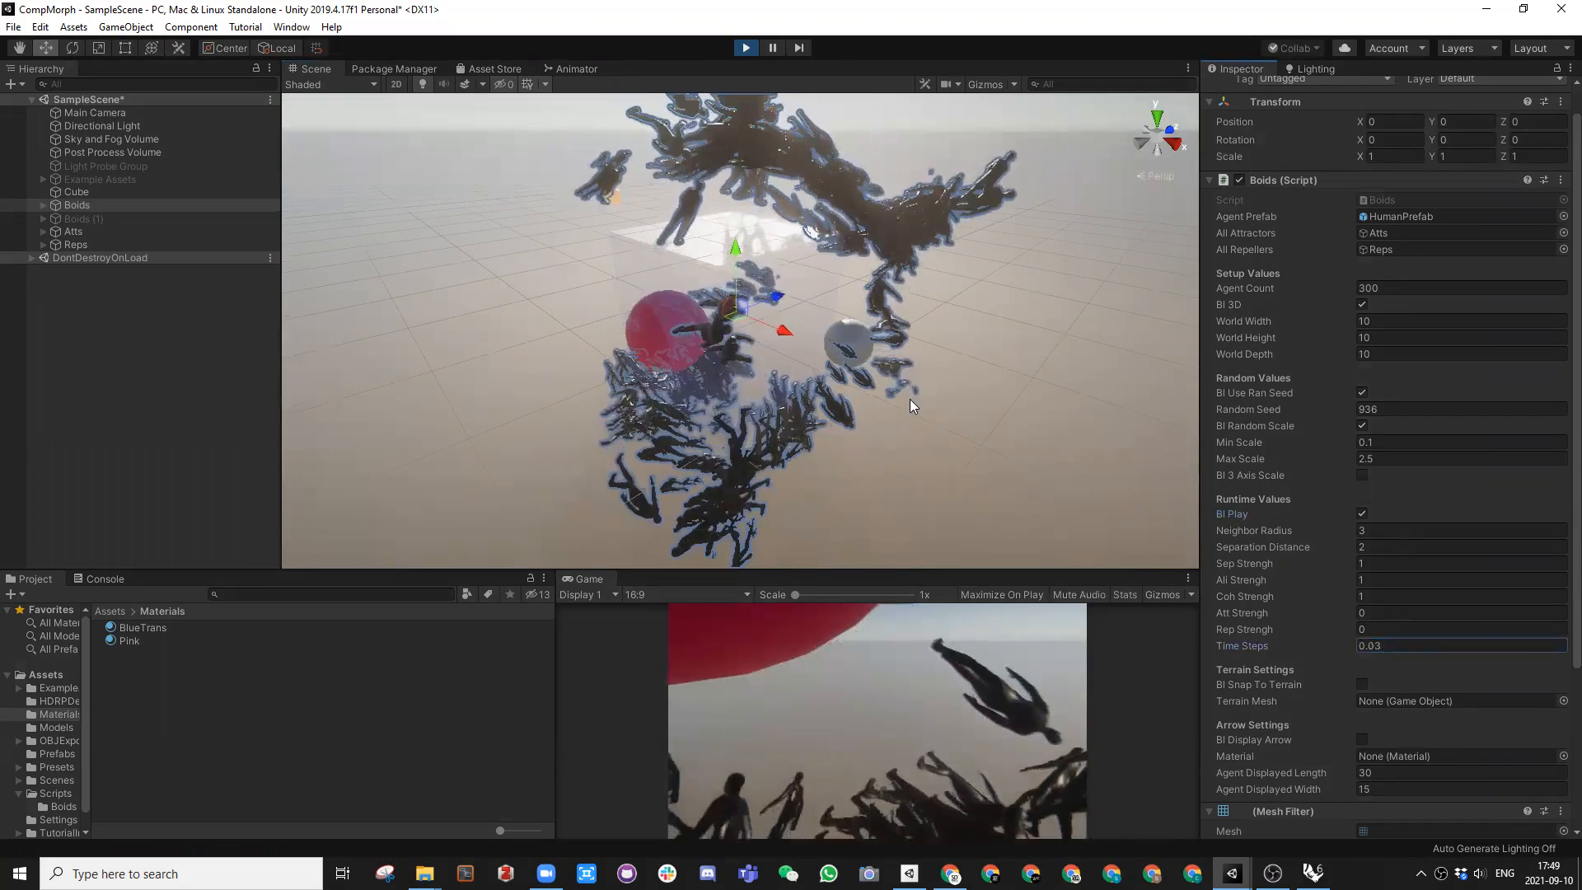
left_click_drag(910, 399, 807, 385, "alt")
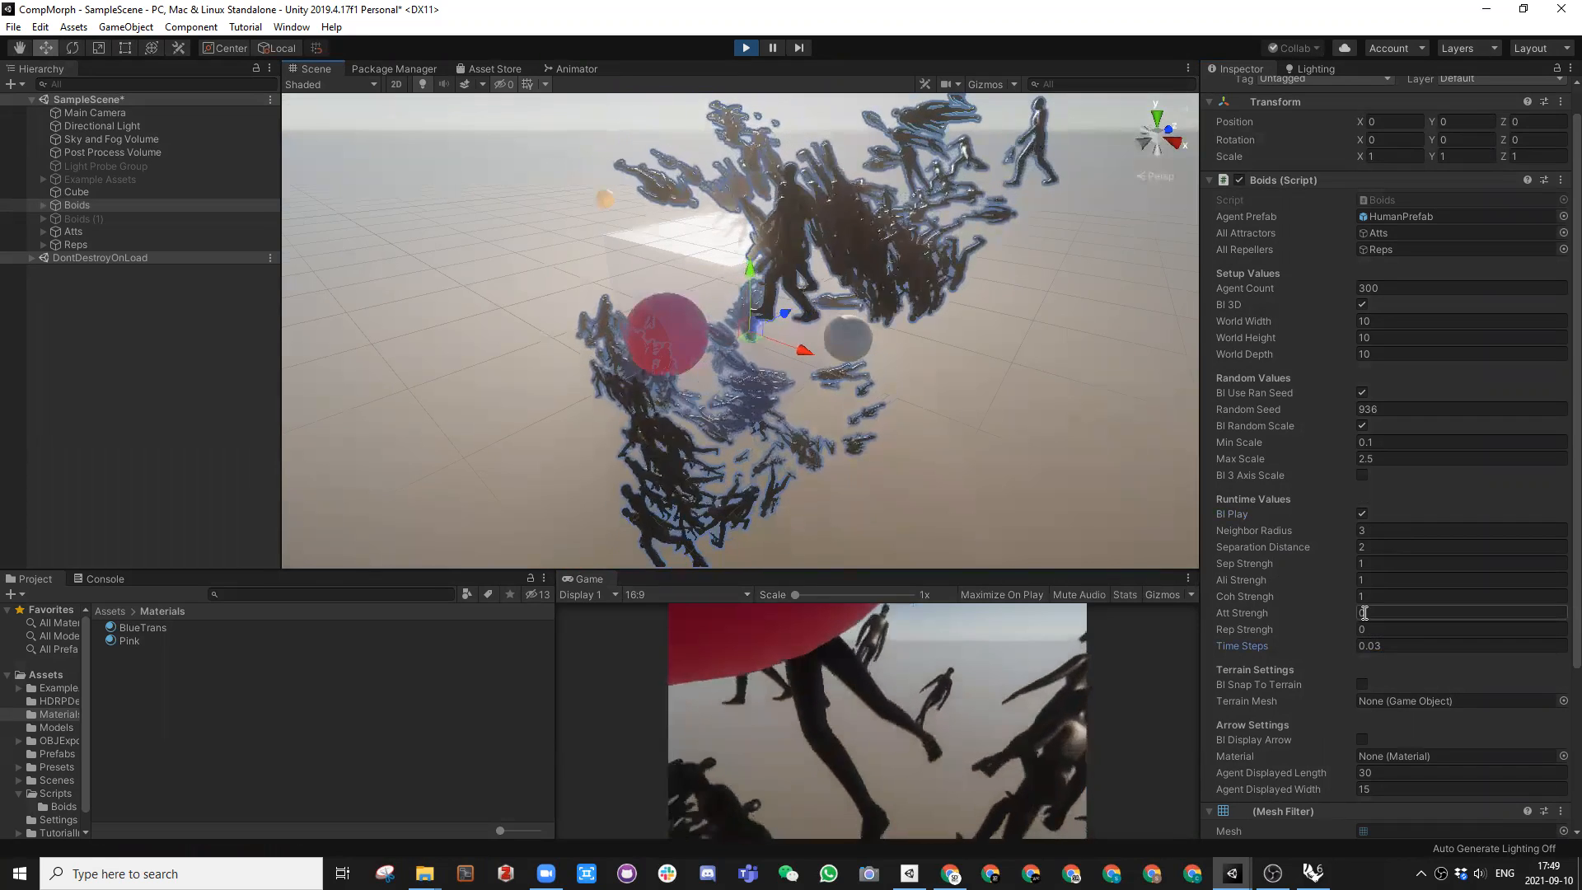
Step: Test the attraction by raising Att Strengh to 4.92 and lowering it gradually through 1.55 and 0.31 to 0
left_click_drag(1254, 611, 1450, 613)
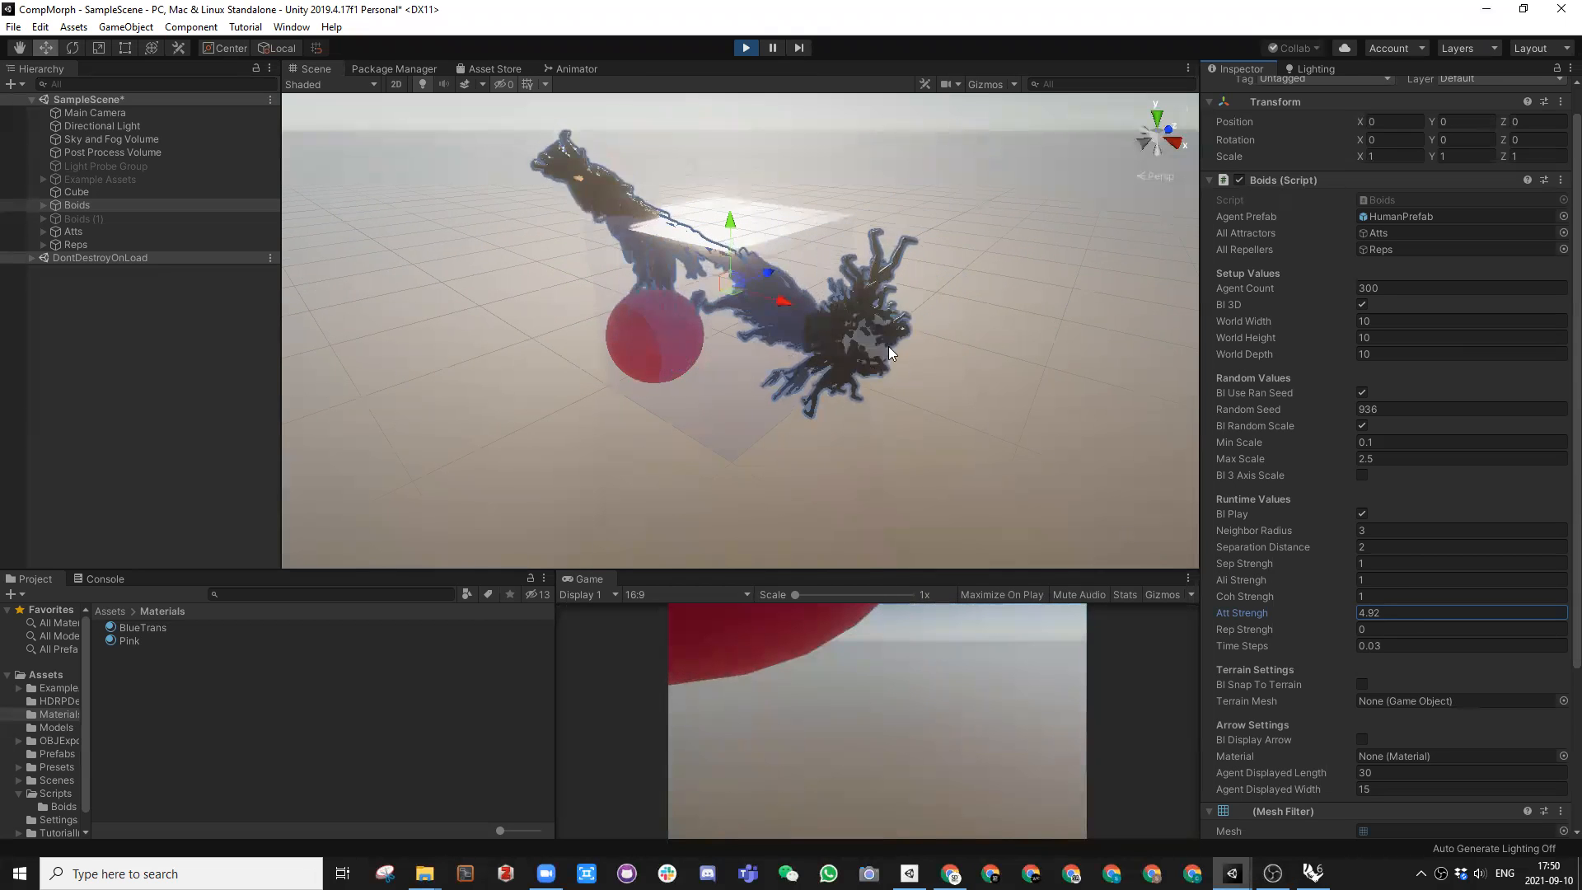
left_click_drag(417, 186, 529, 182, "alt")
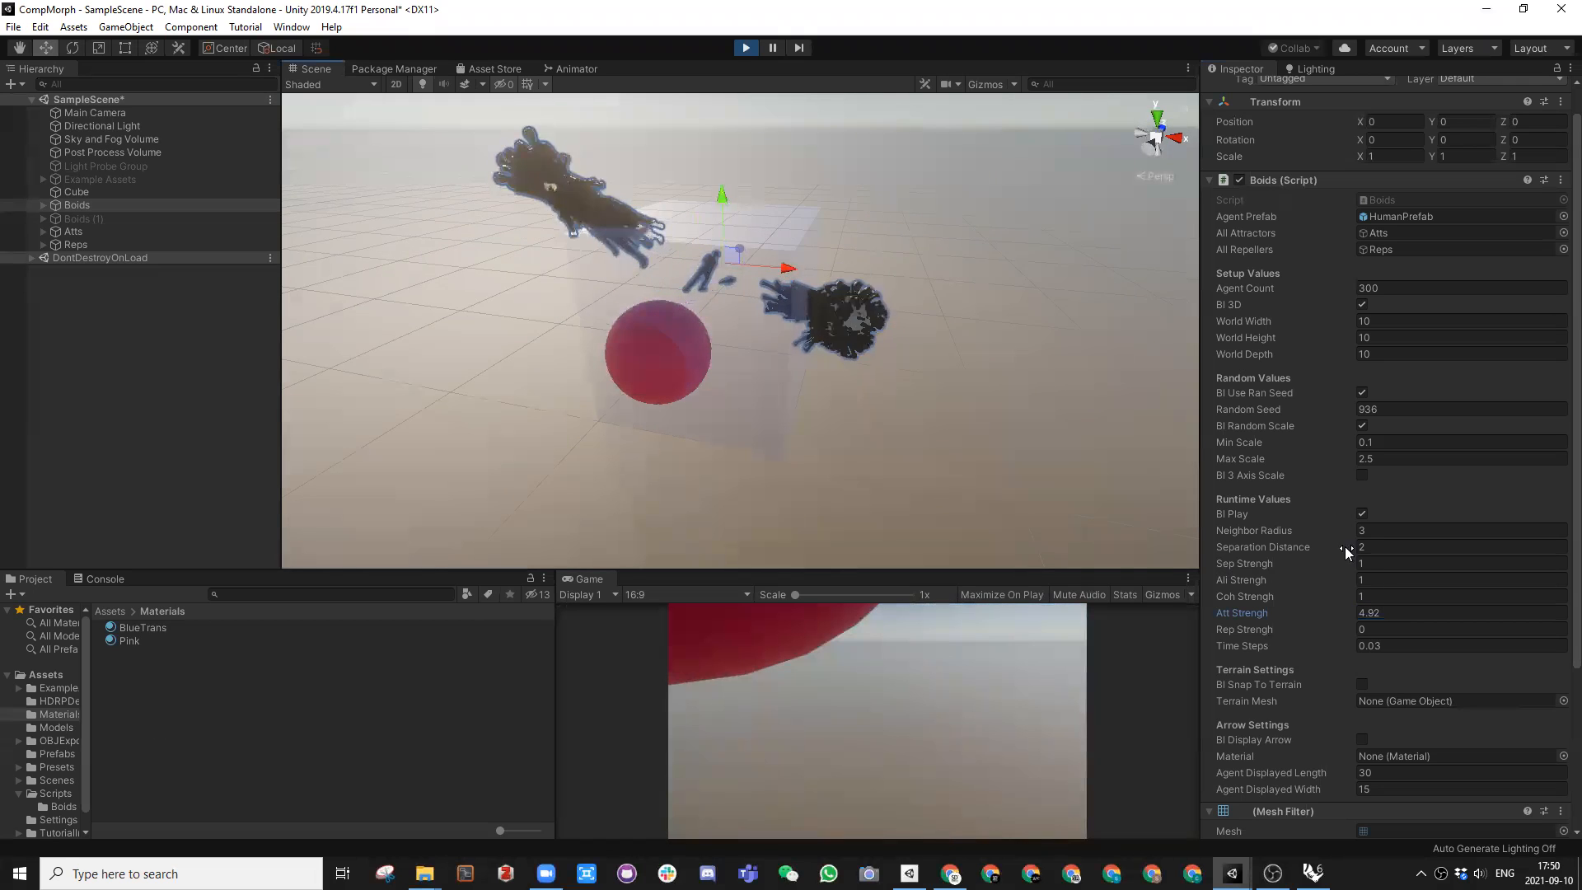
left_click(1245, 612)
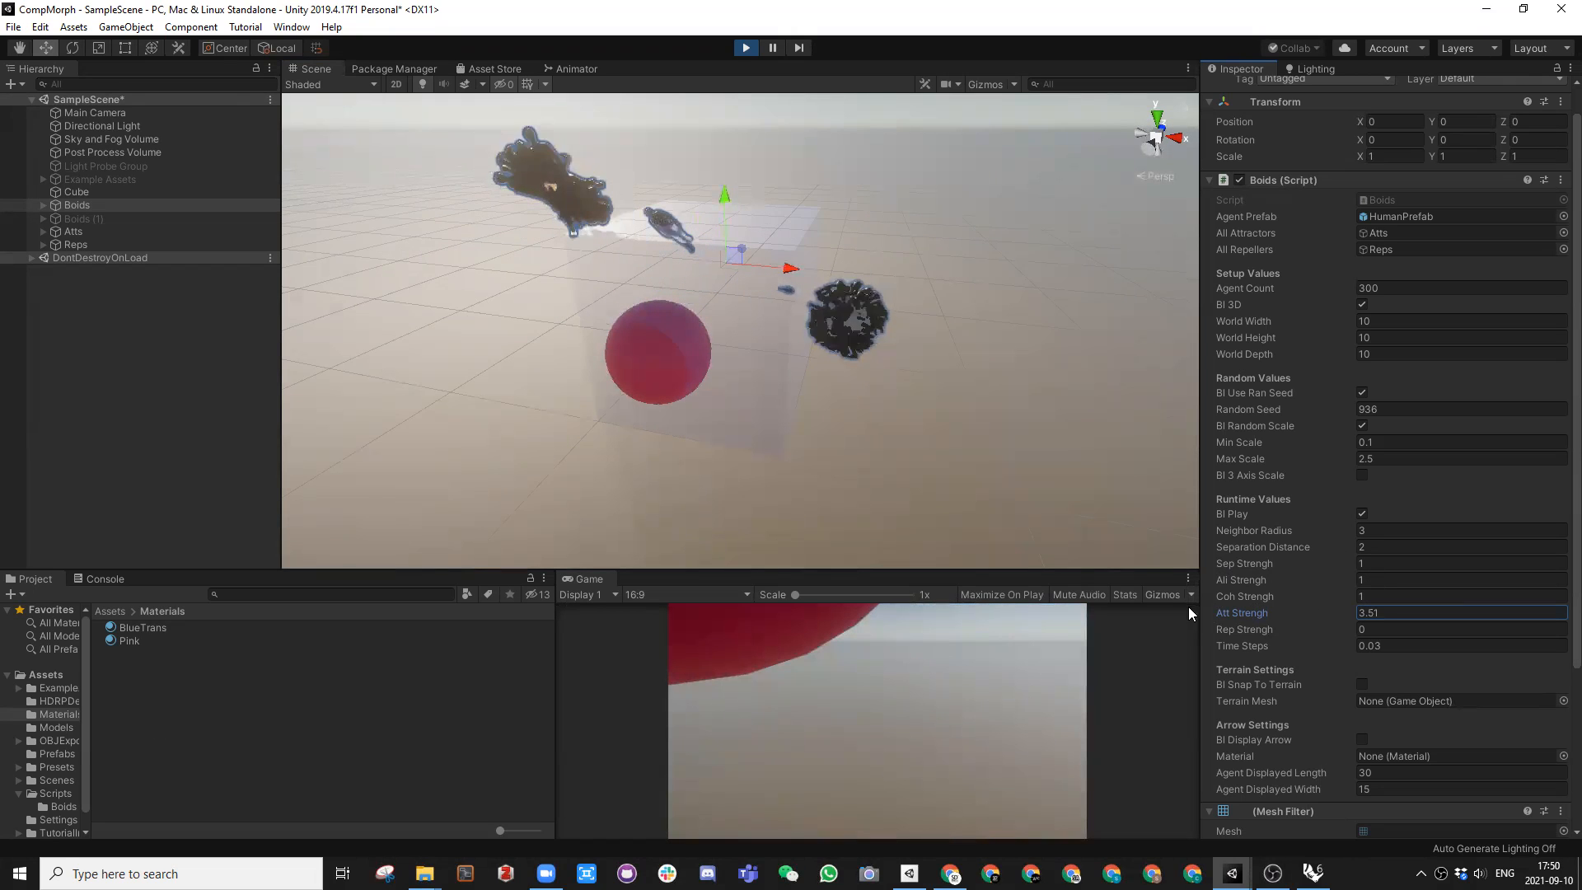
left_click_drag(1111, 605, 1063, 598)
left_click_drag(1216, 612, 1278, 614)
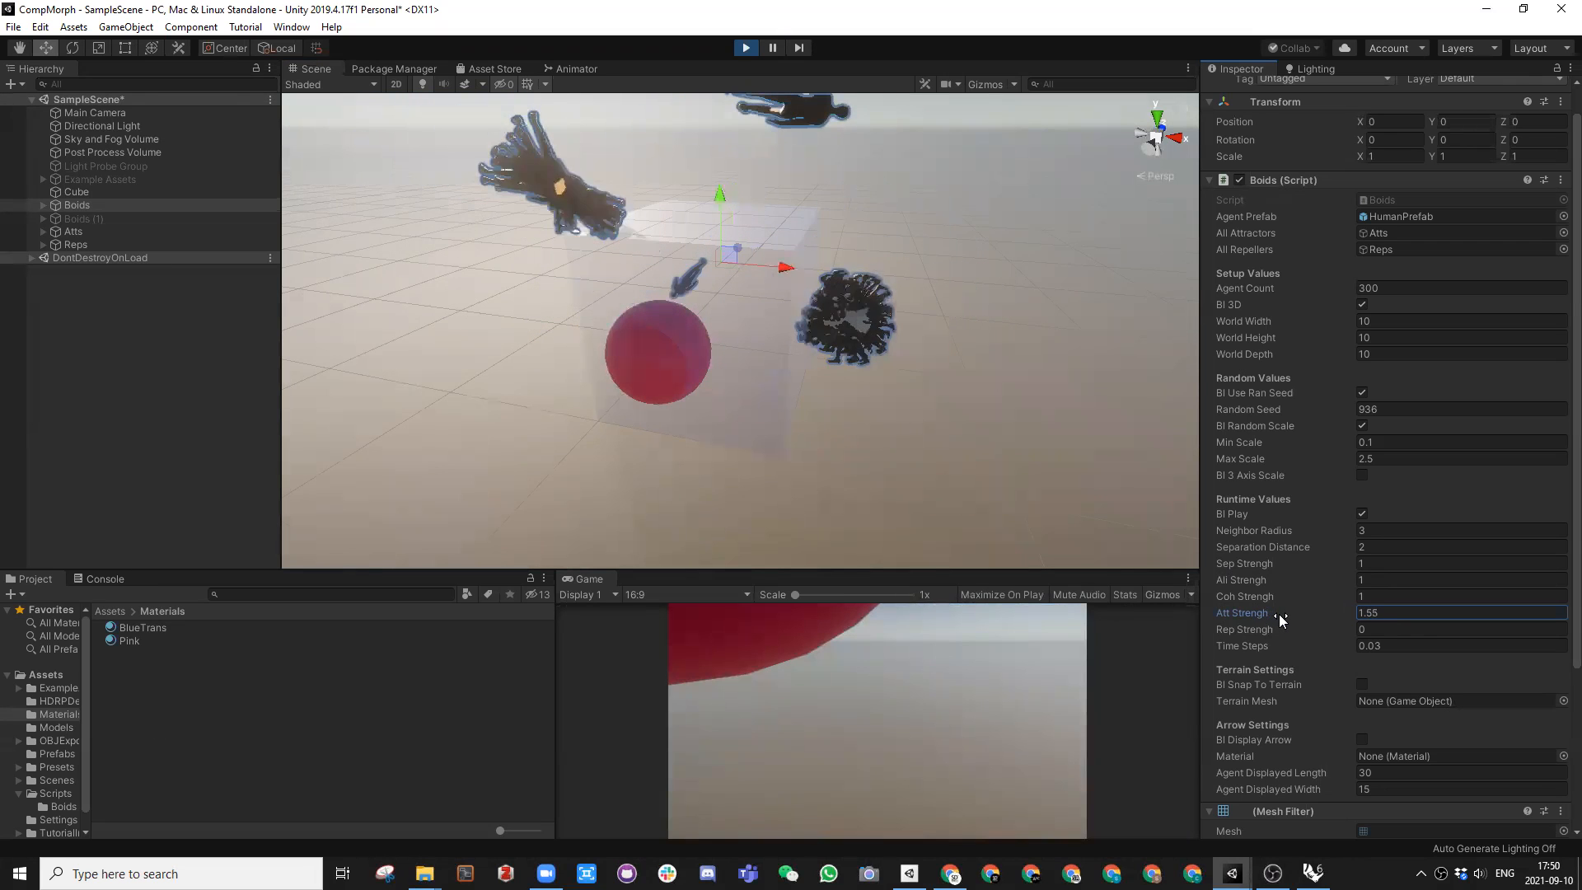
left_click_drag(1246, 611, 1216, 611)
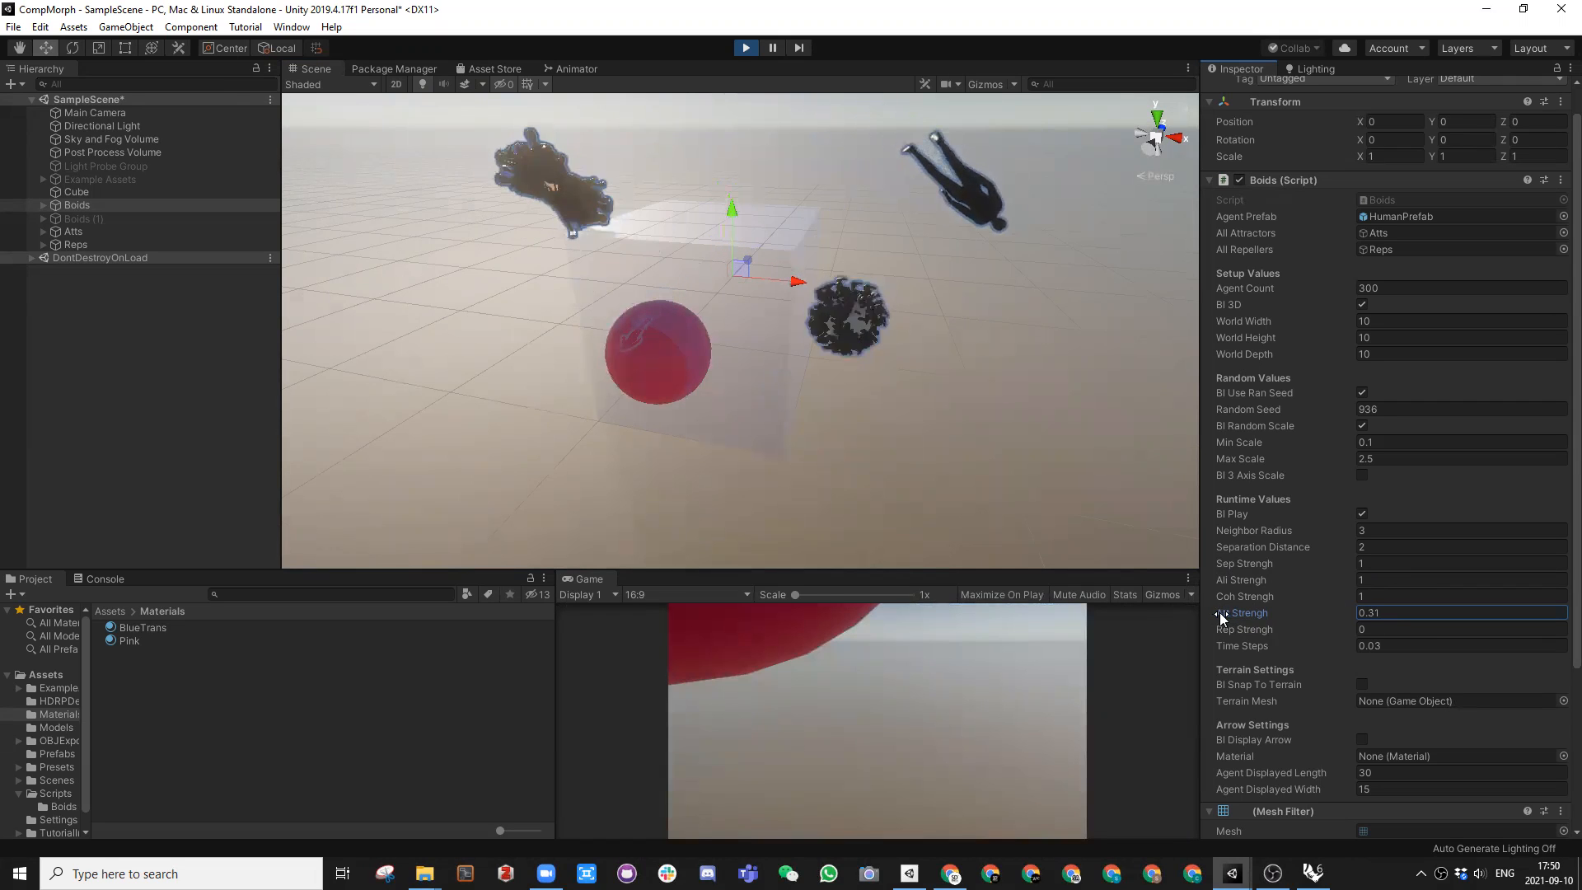
left_click_drag(1219, 611, 1228, 616)
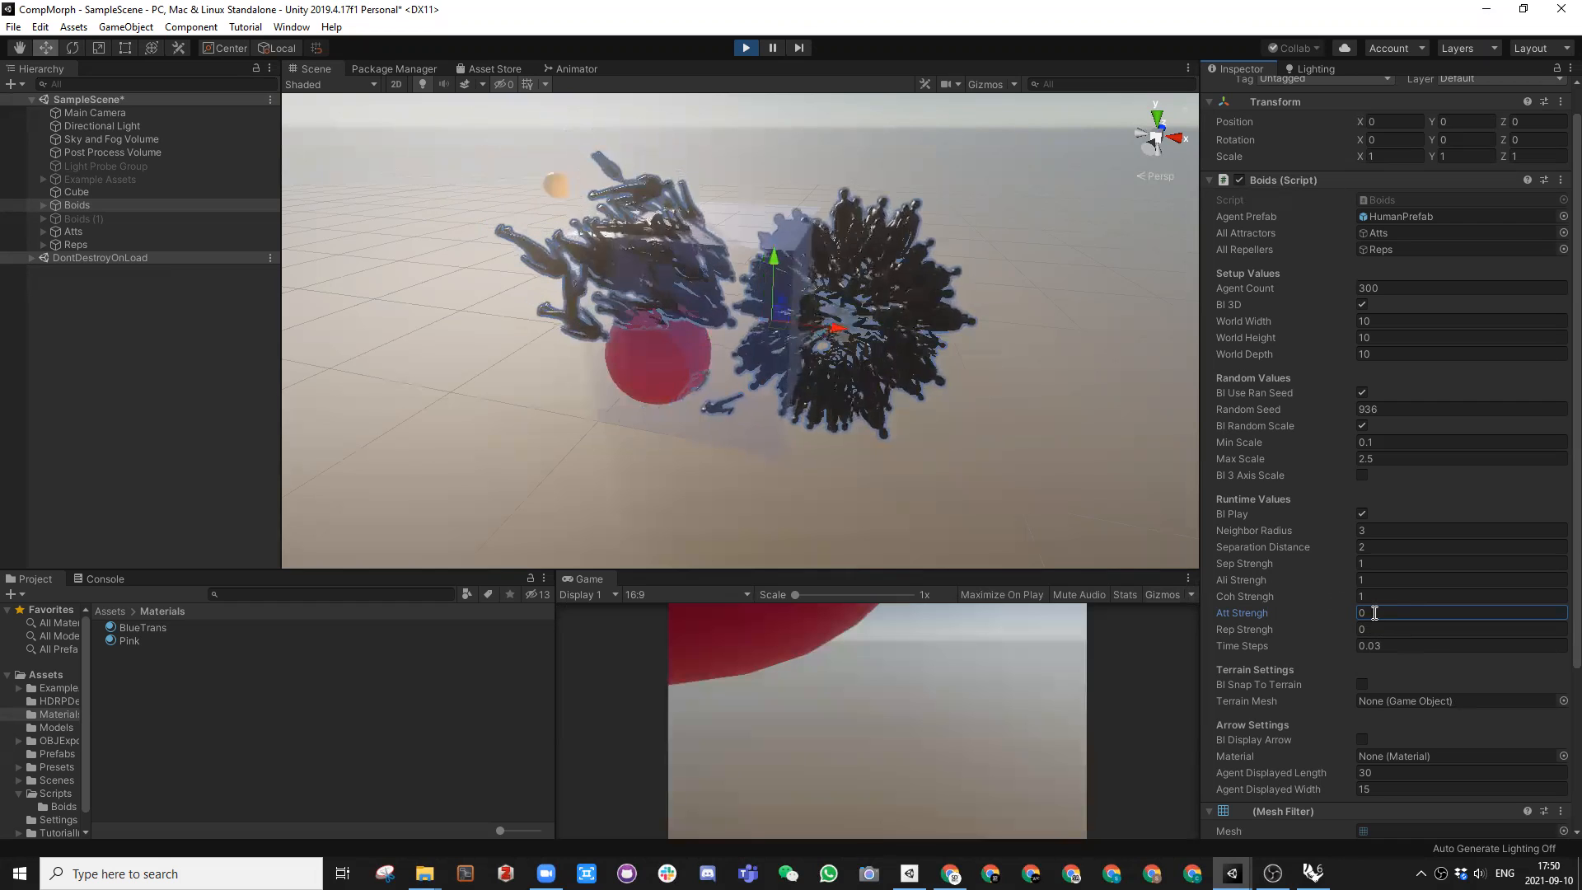
Step: Set Att Strengh to 0.001 in the running Boids simulation
left_click_drag(873, 360, 771, 416, "alt")
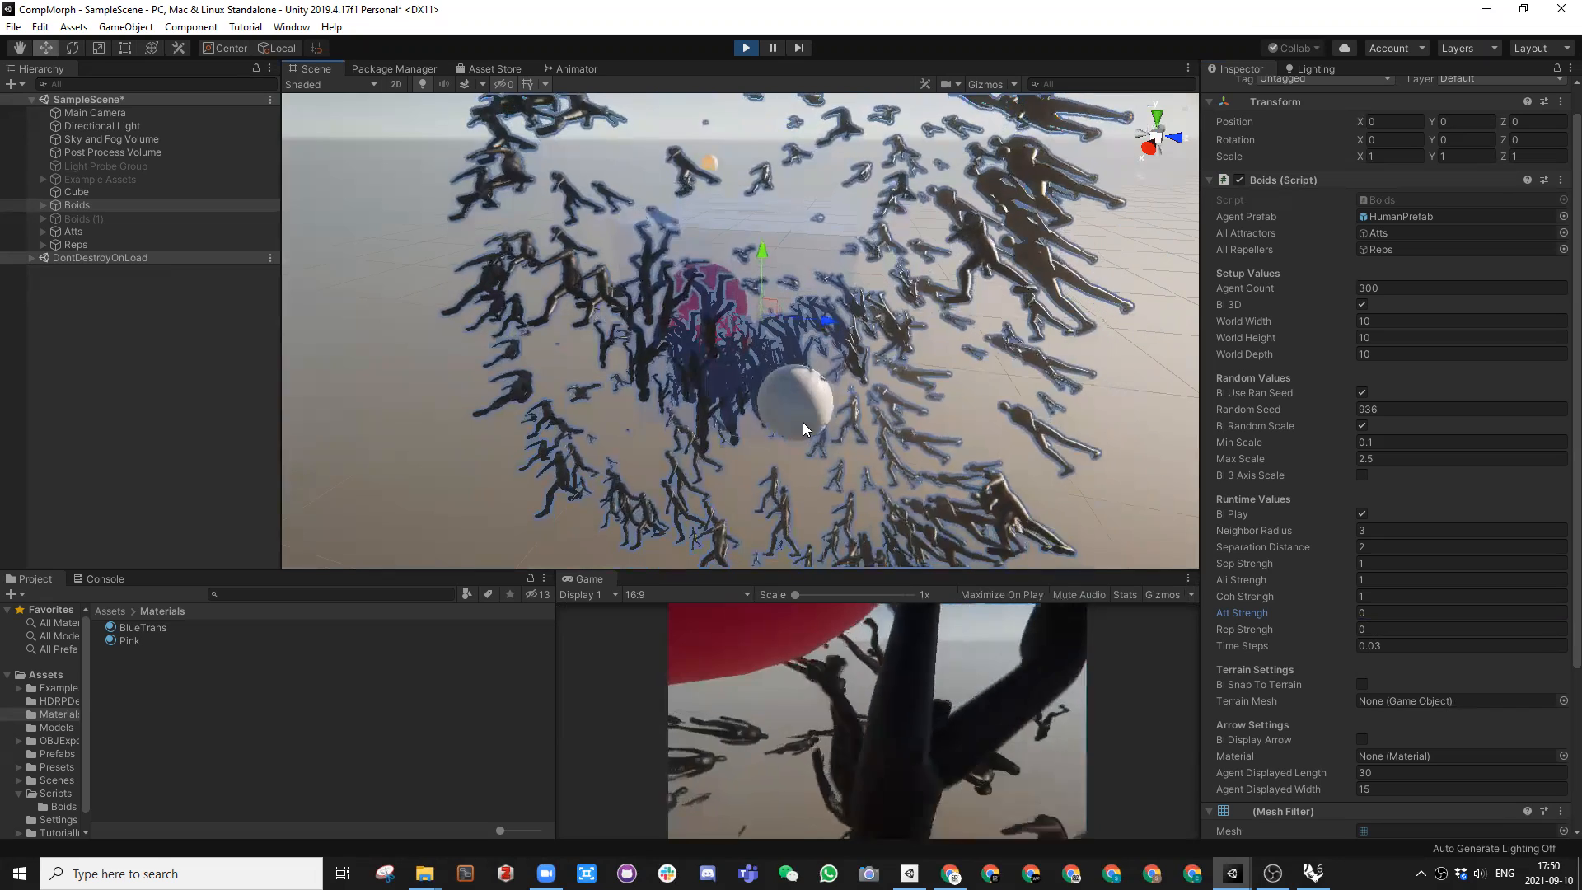
left_click(1379, 613)
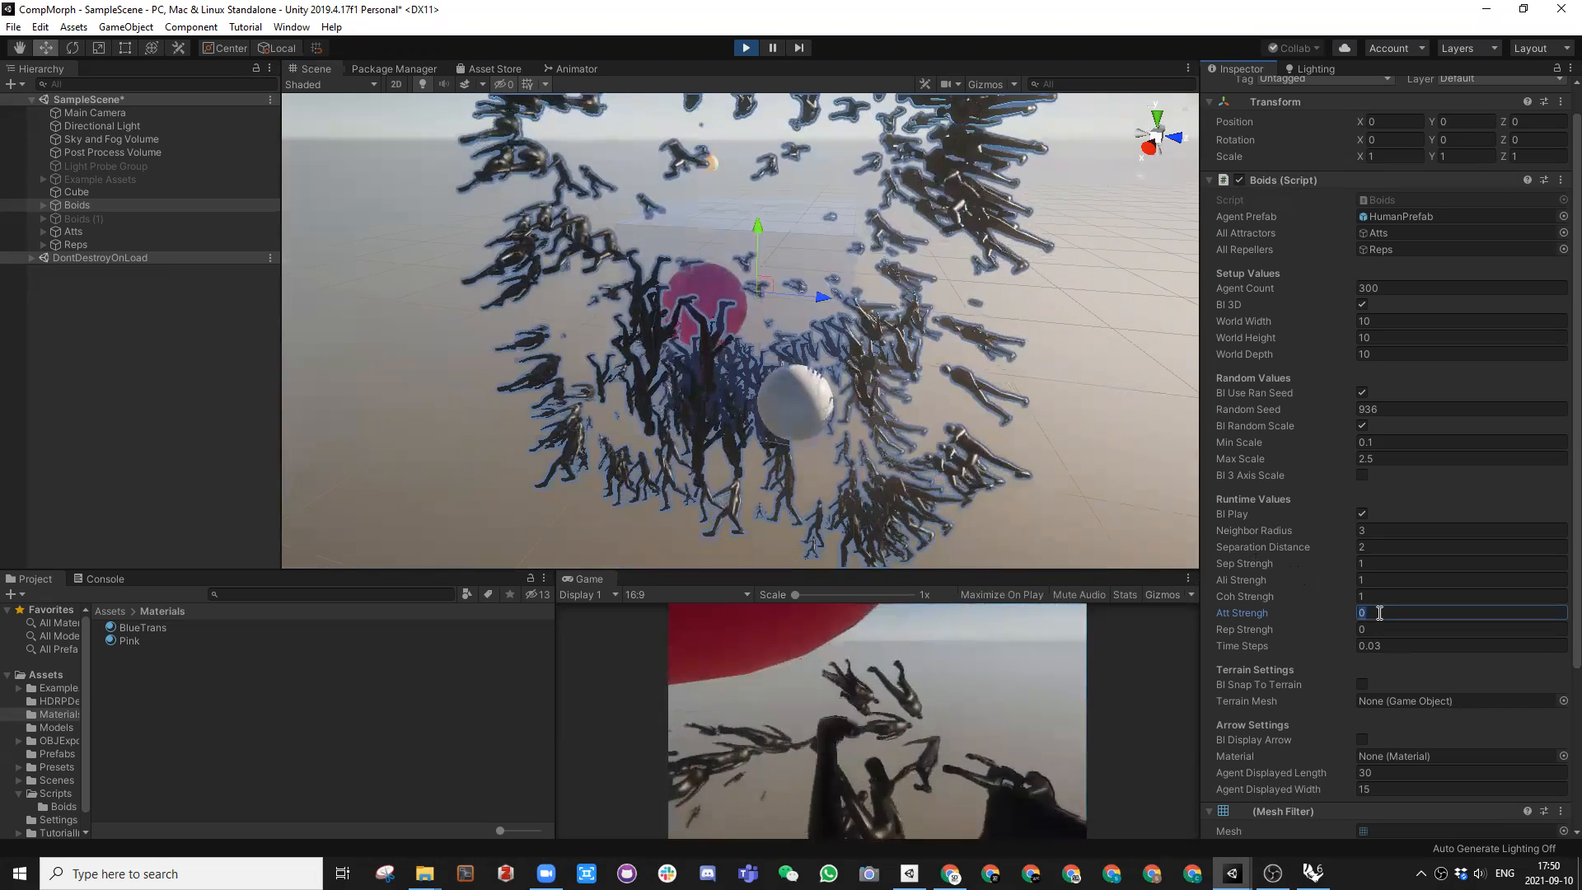
type("0.0")
key("BackSpace")
key("BackSpace")
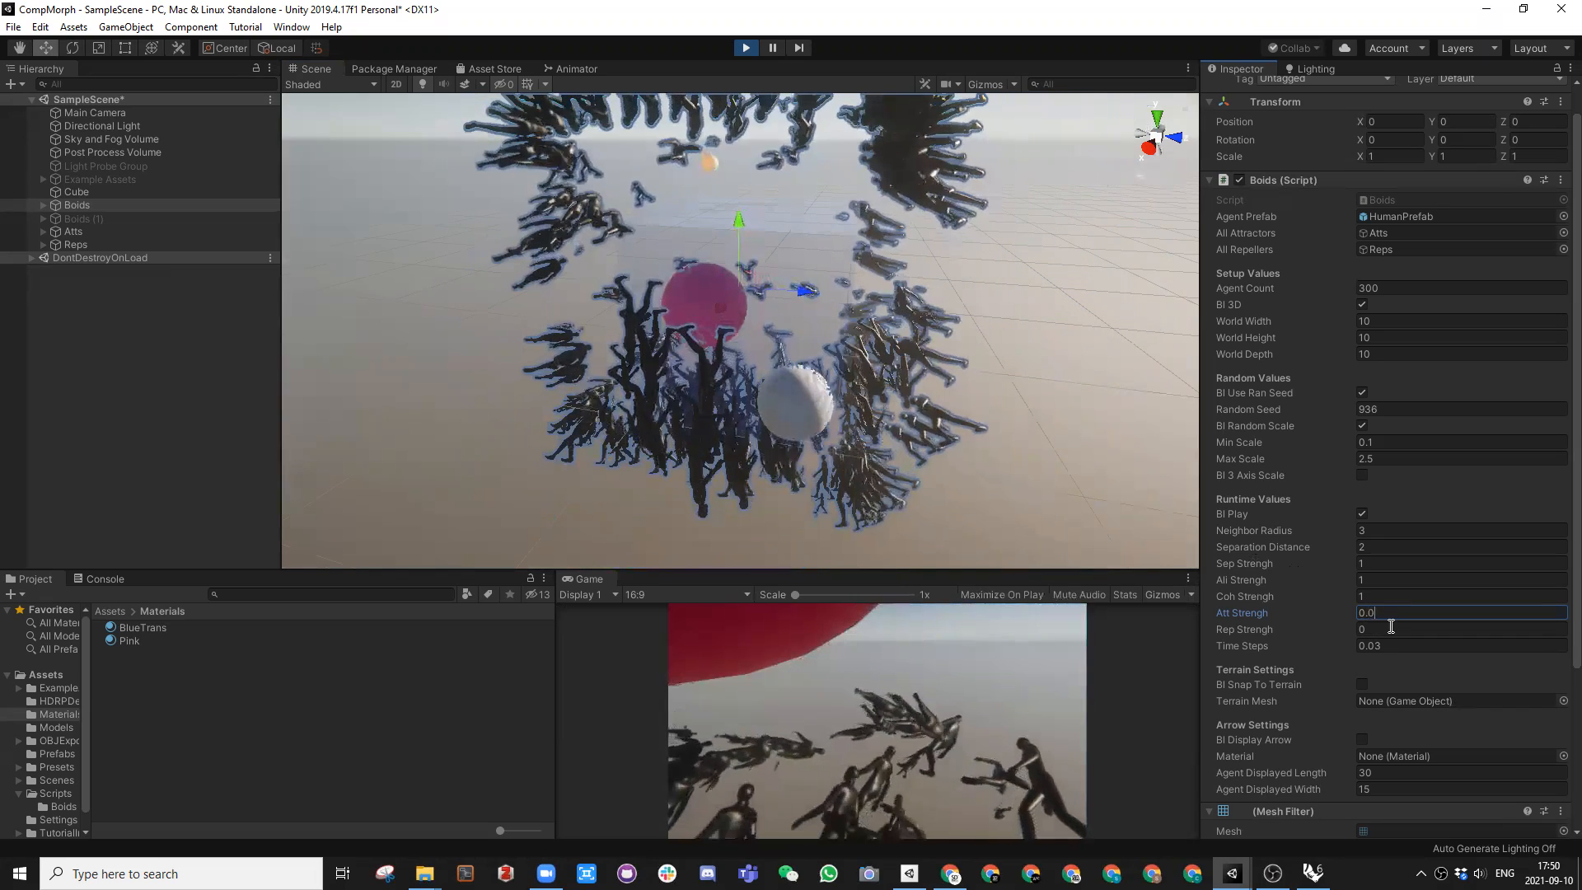
left_click(1383, 613)
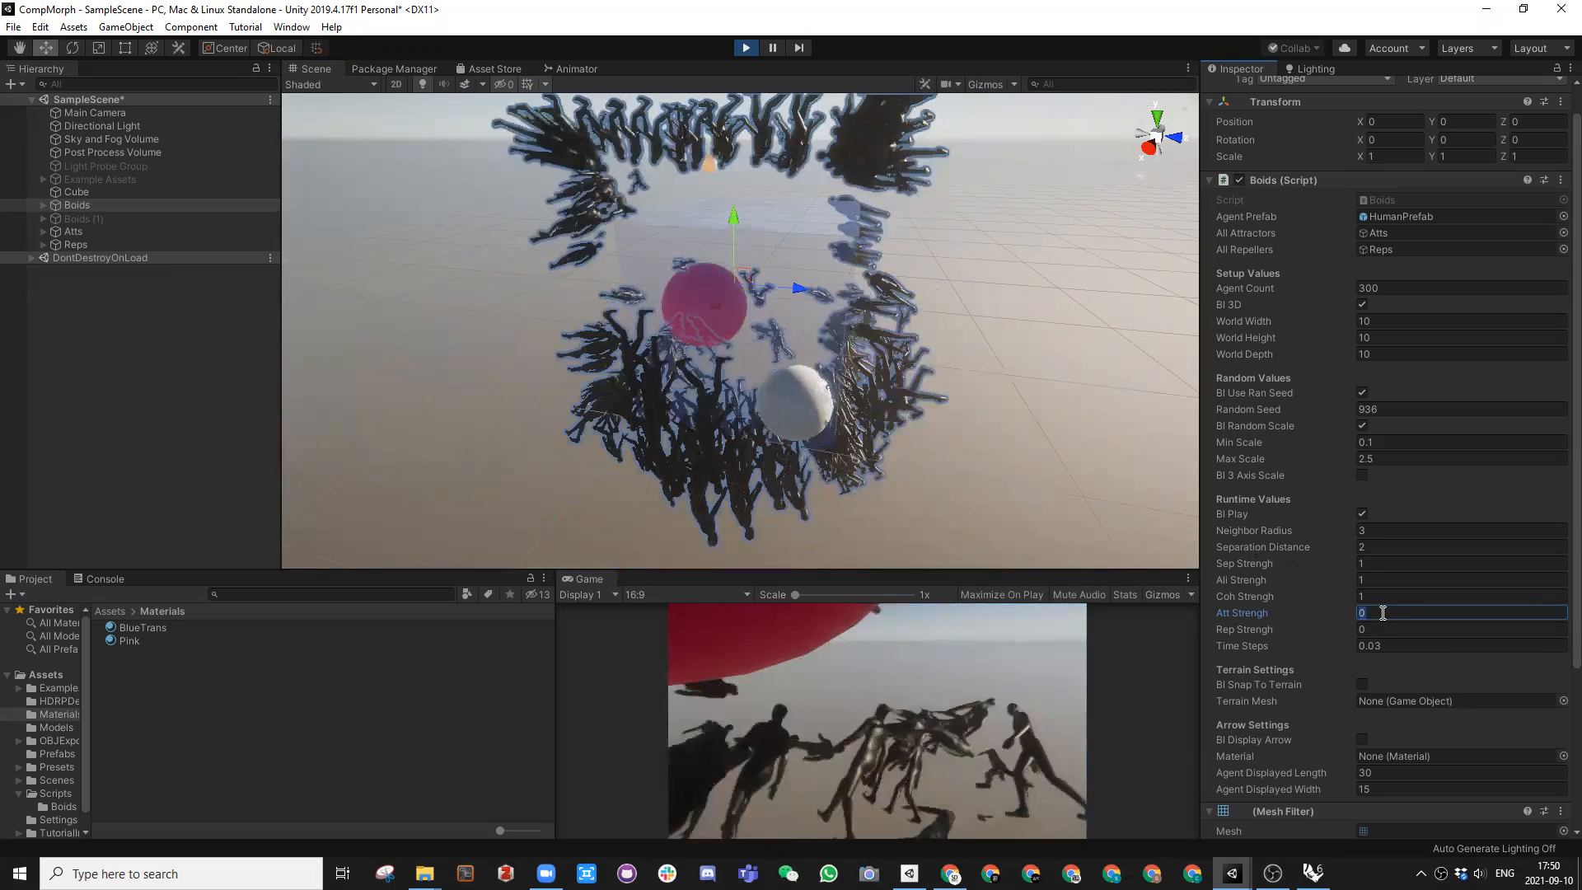
type(".001")
key("Return")
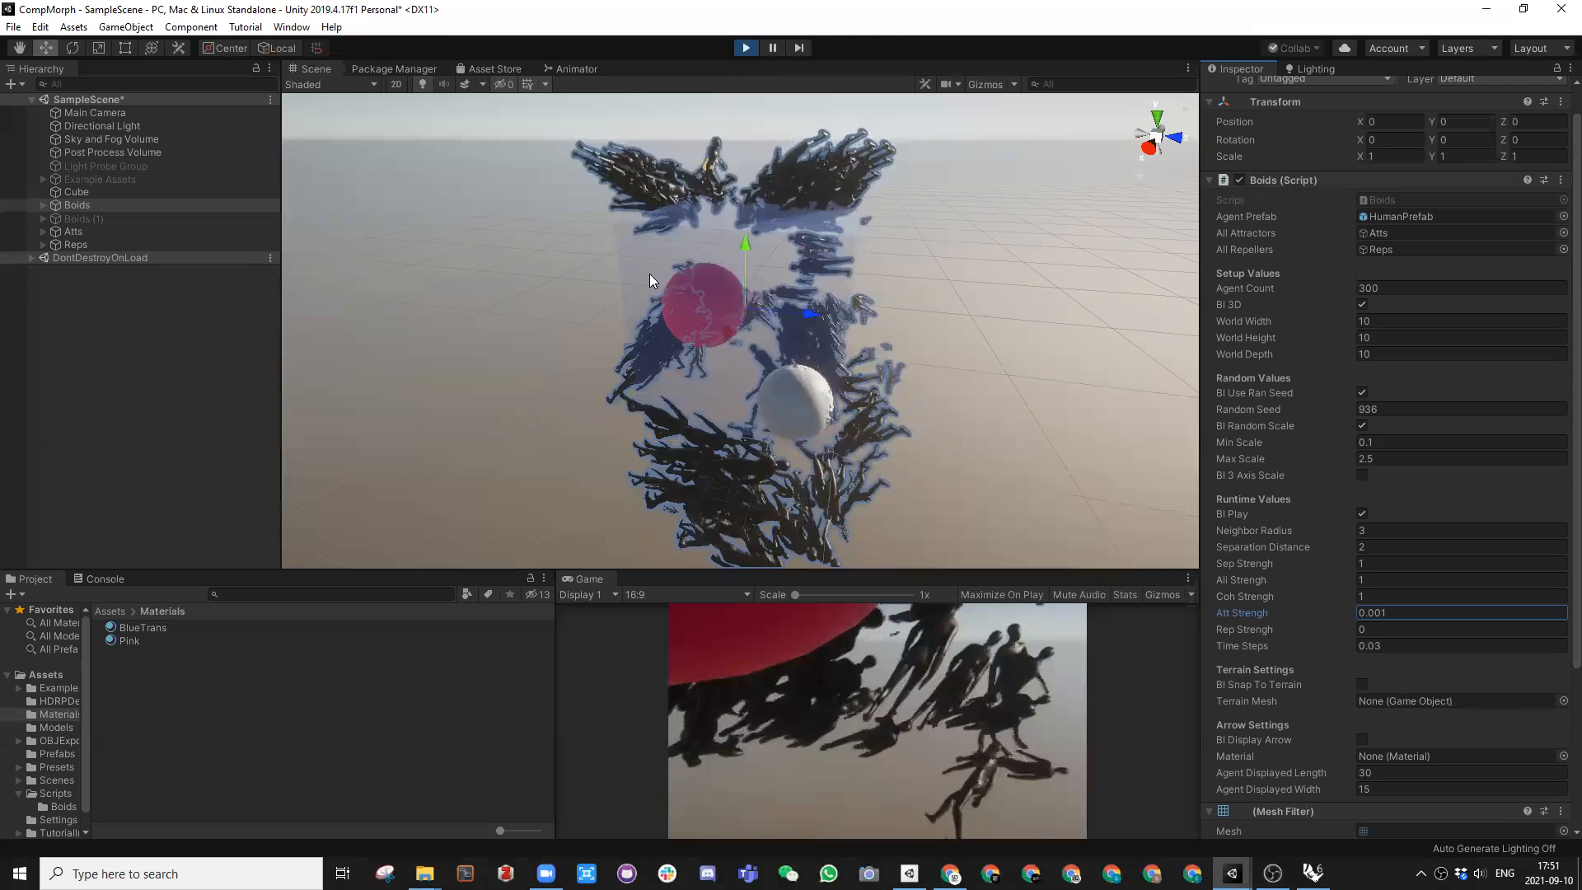
Step: Weaken the attraction further by entering 0.0001 as Att Strengh
left_click_drag(992, 310, 1046, 276, "alt")
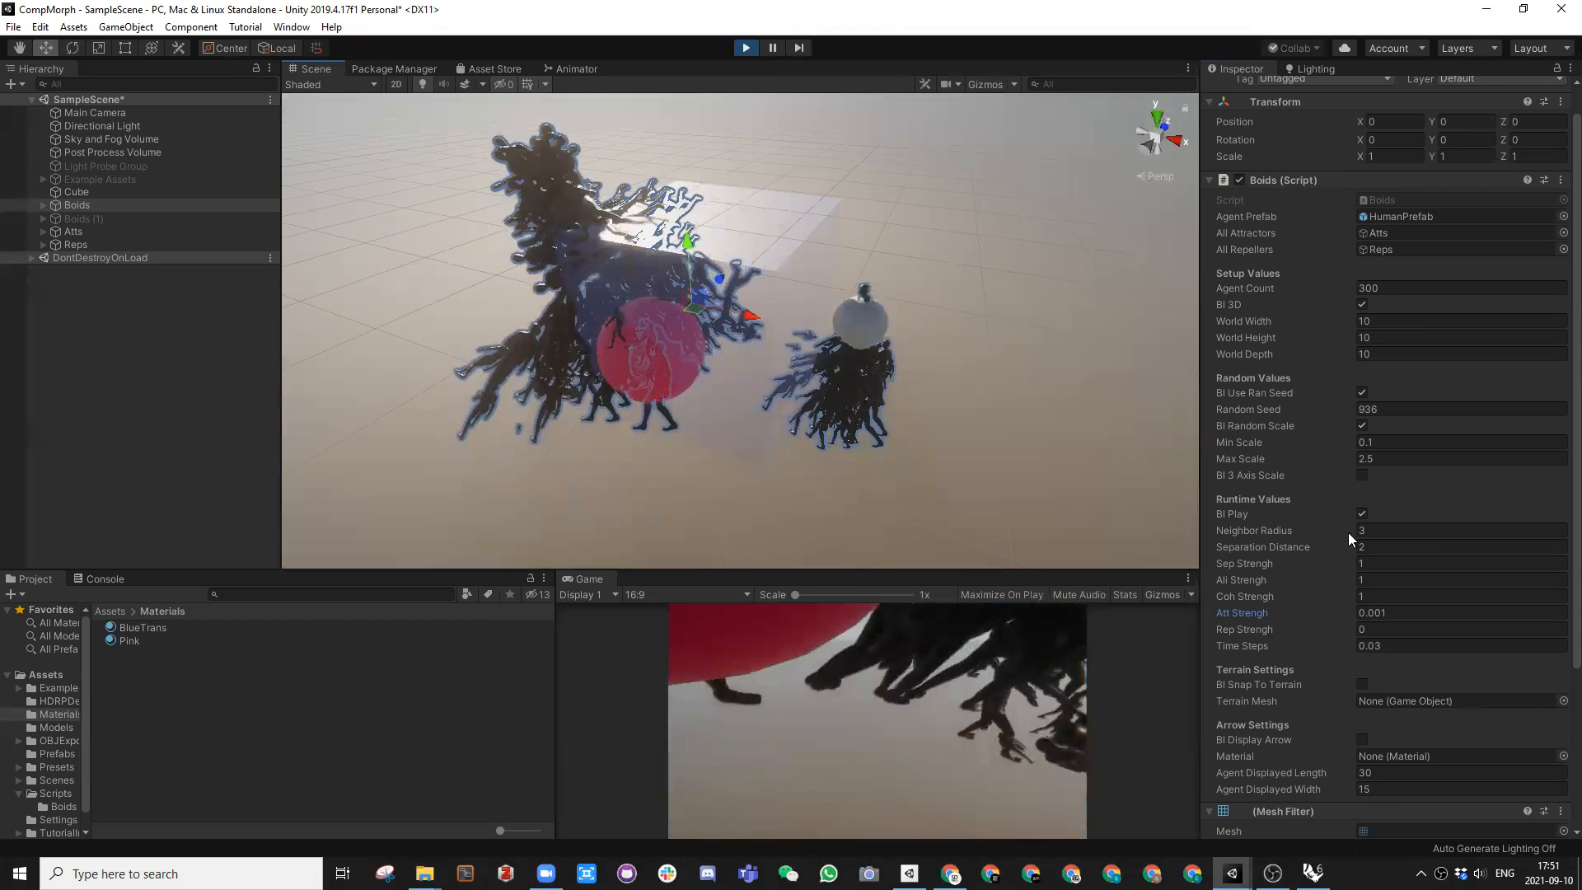
left_click(1394, 614)
type("0.0001")
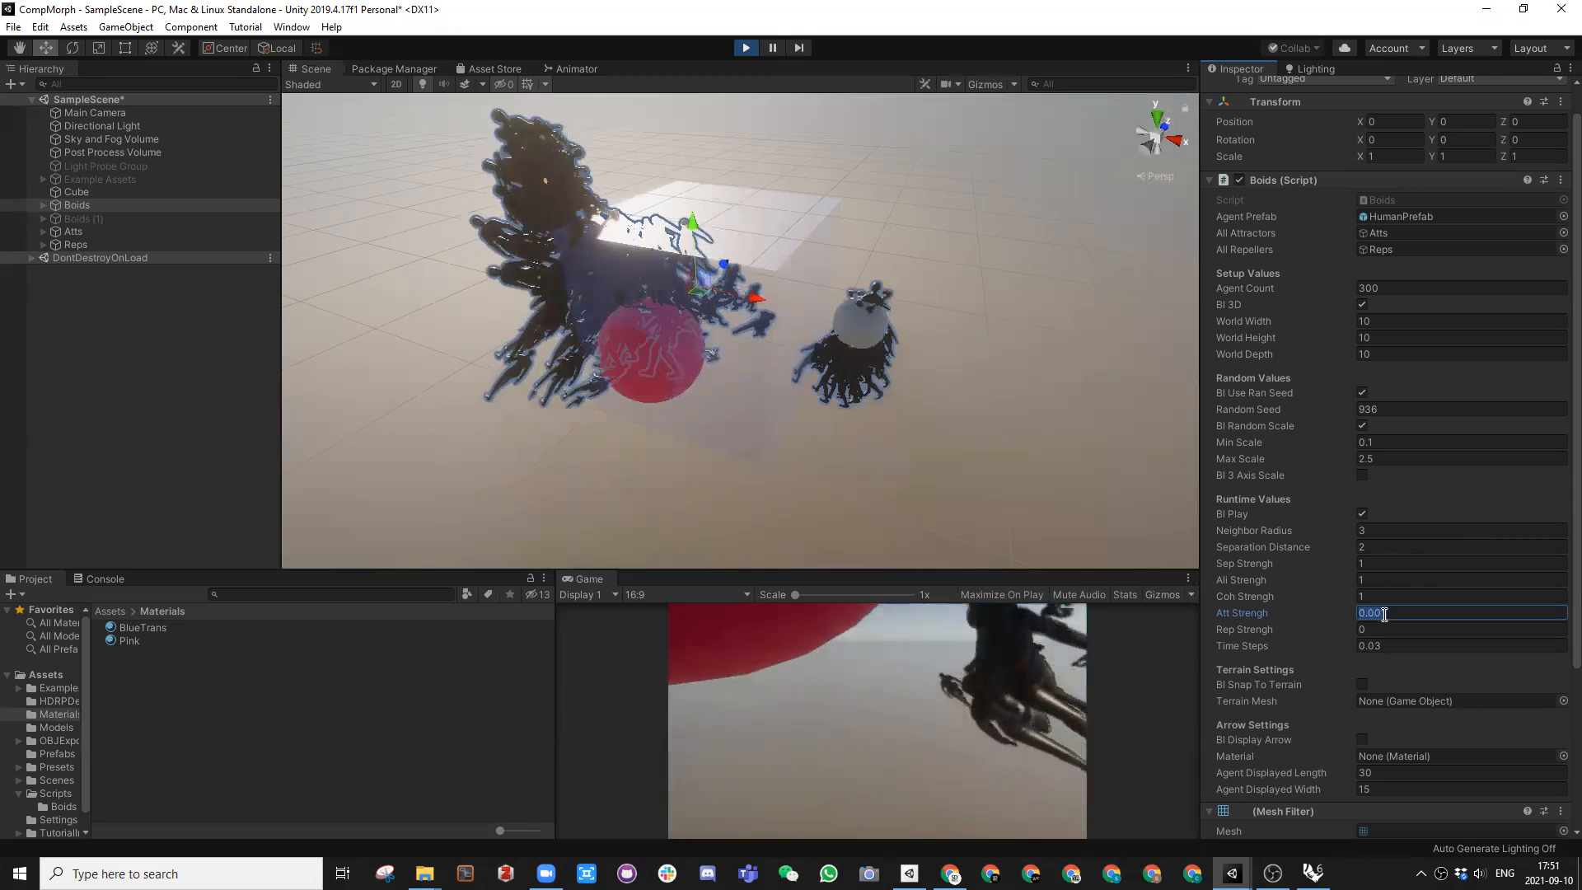
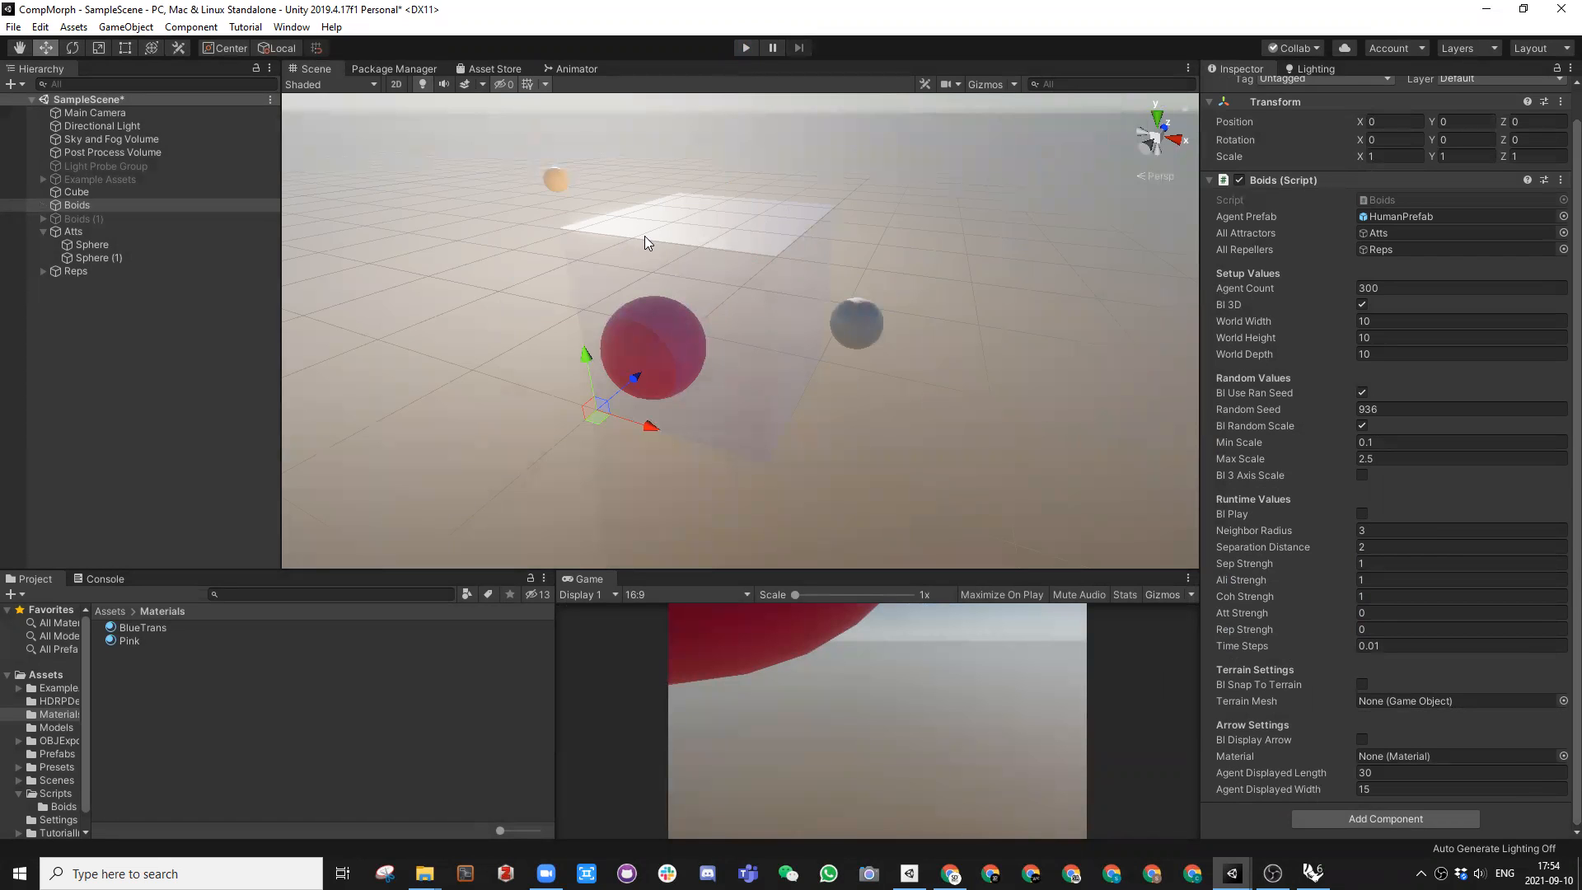
Step: Examine the terrain and its dimensions in the SampleSite.PNG reference image and move the photo window off the scene
left_click_drag(648, 234, 664, 387, "alt")
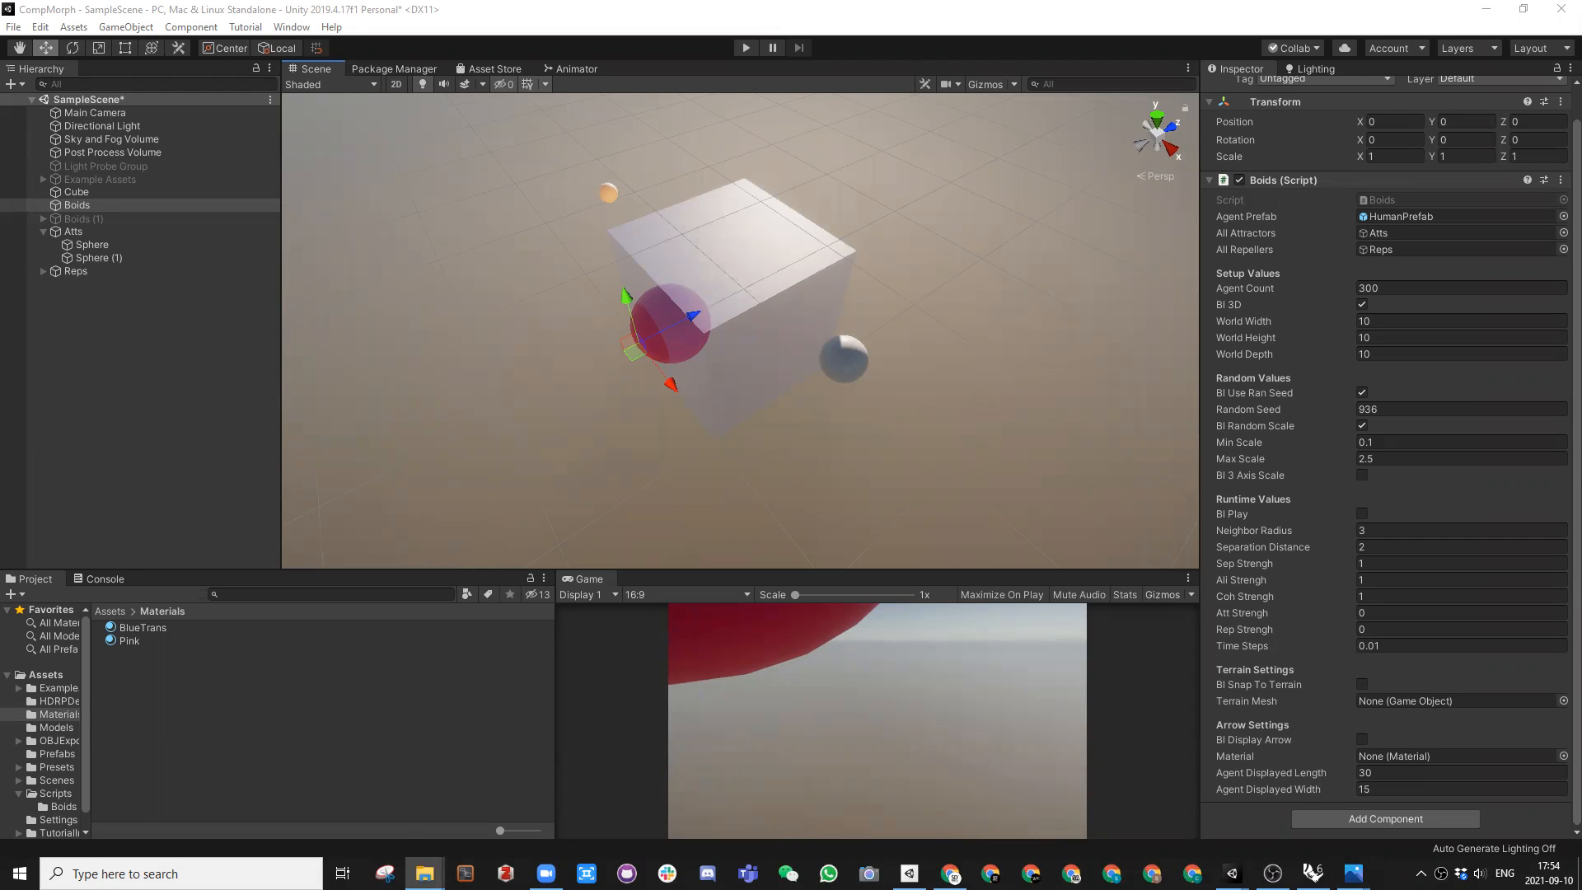
scroll(906, 381, "up", 3)
scroll(916, 177, "down", 3)
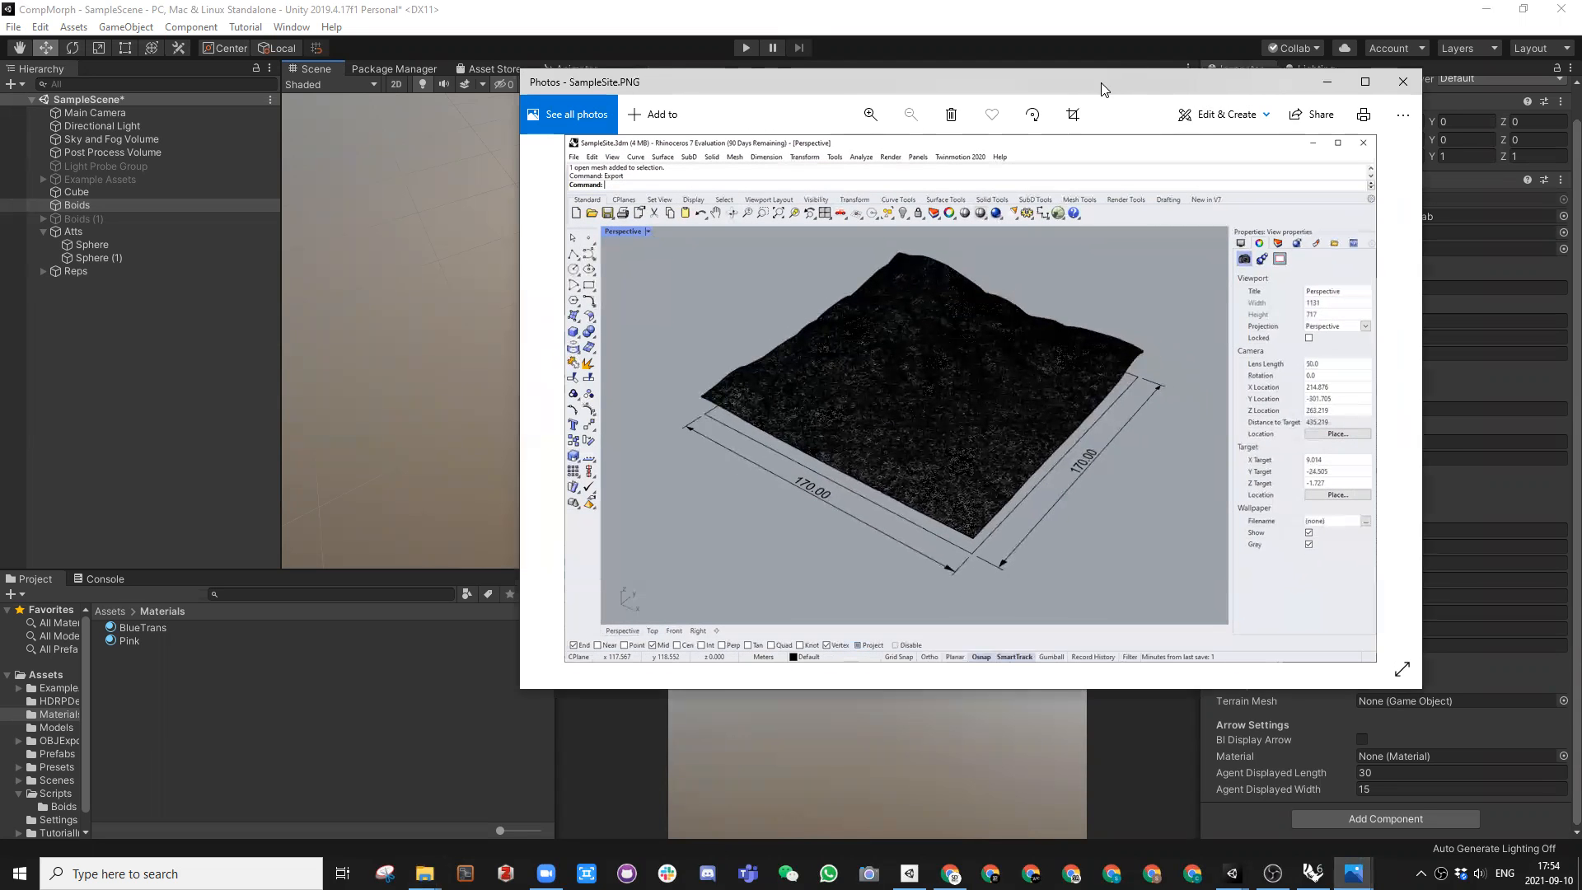
left_click_drag(1100, 82, 1581, 83)
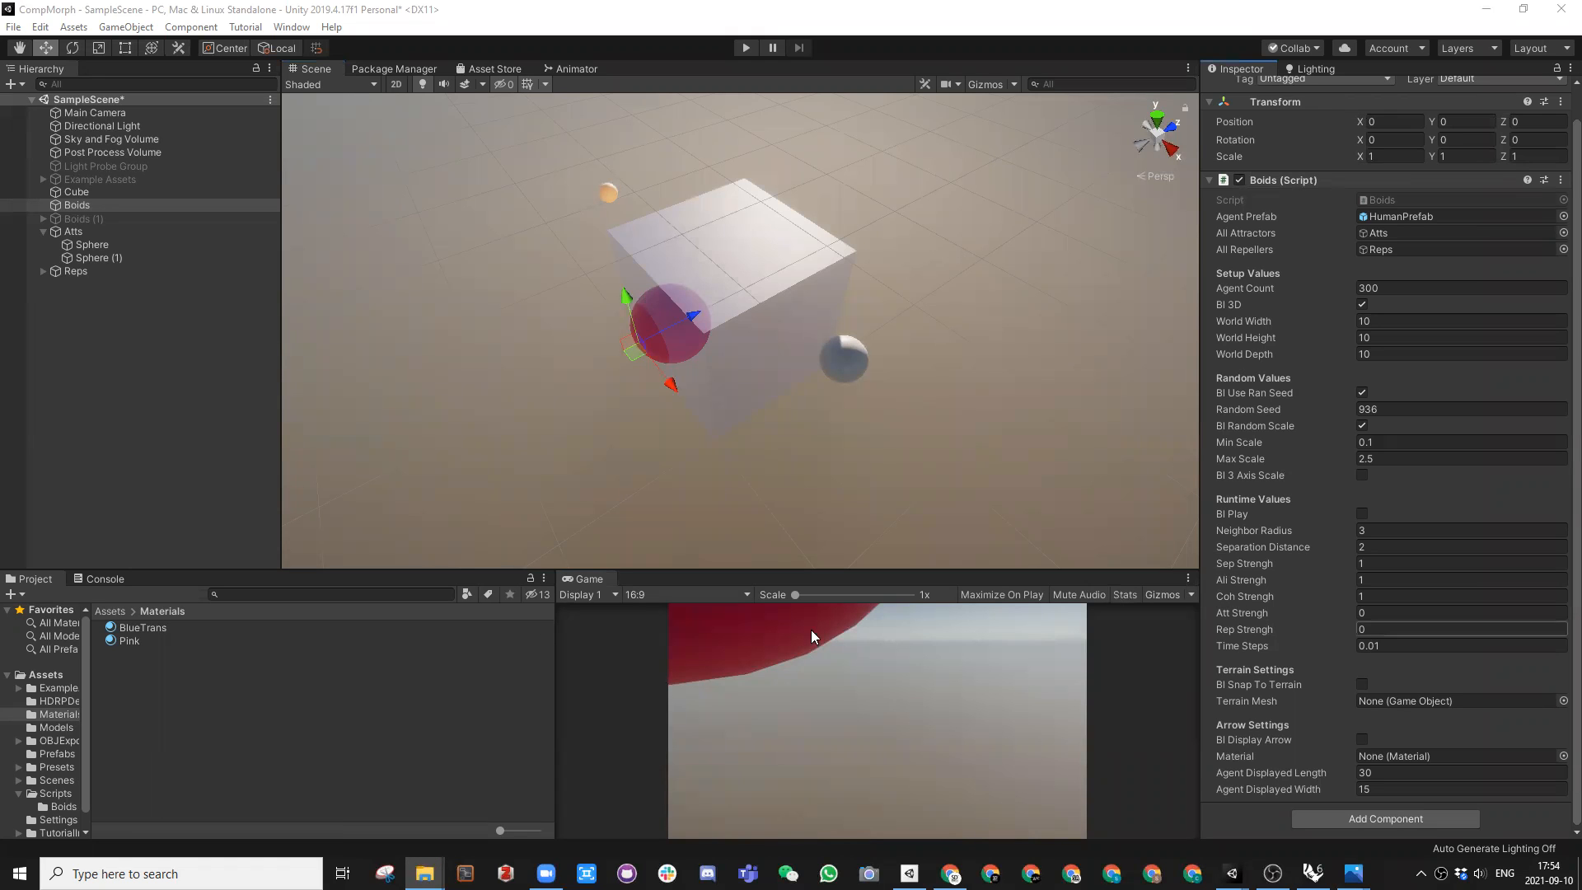
Step: Import SampleSite-2b.obj from the Models folder in File Explorer into the project's Assets/Models folder
left_click(131, 668)
left_click(109, 611)
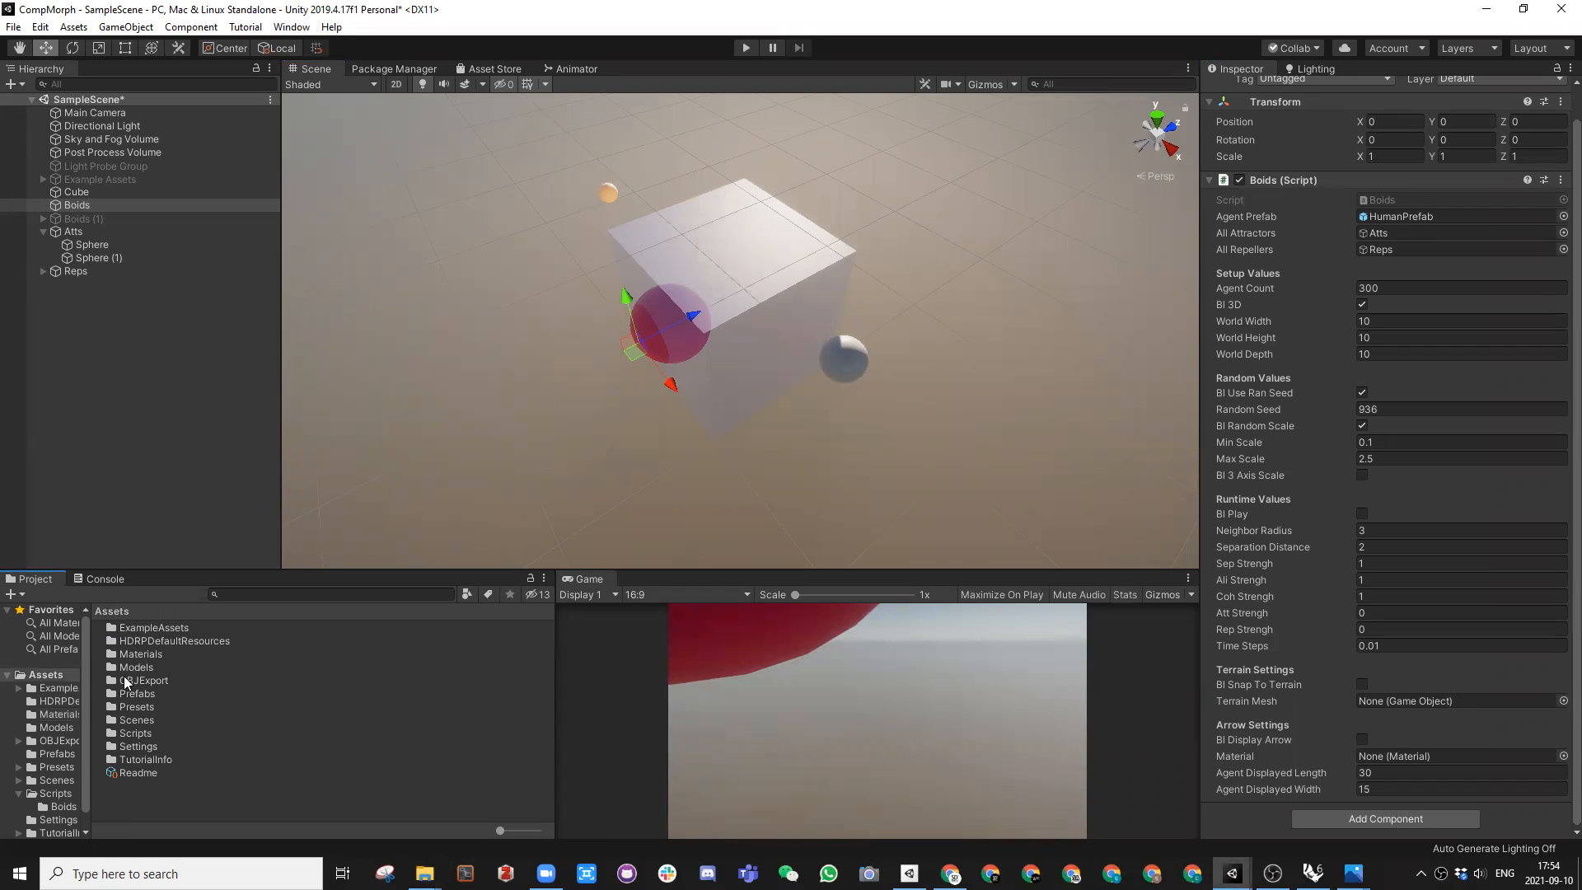
double_click(140, 665)
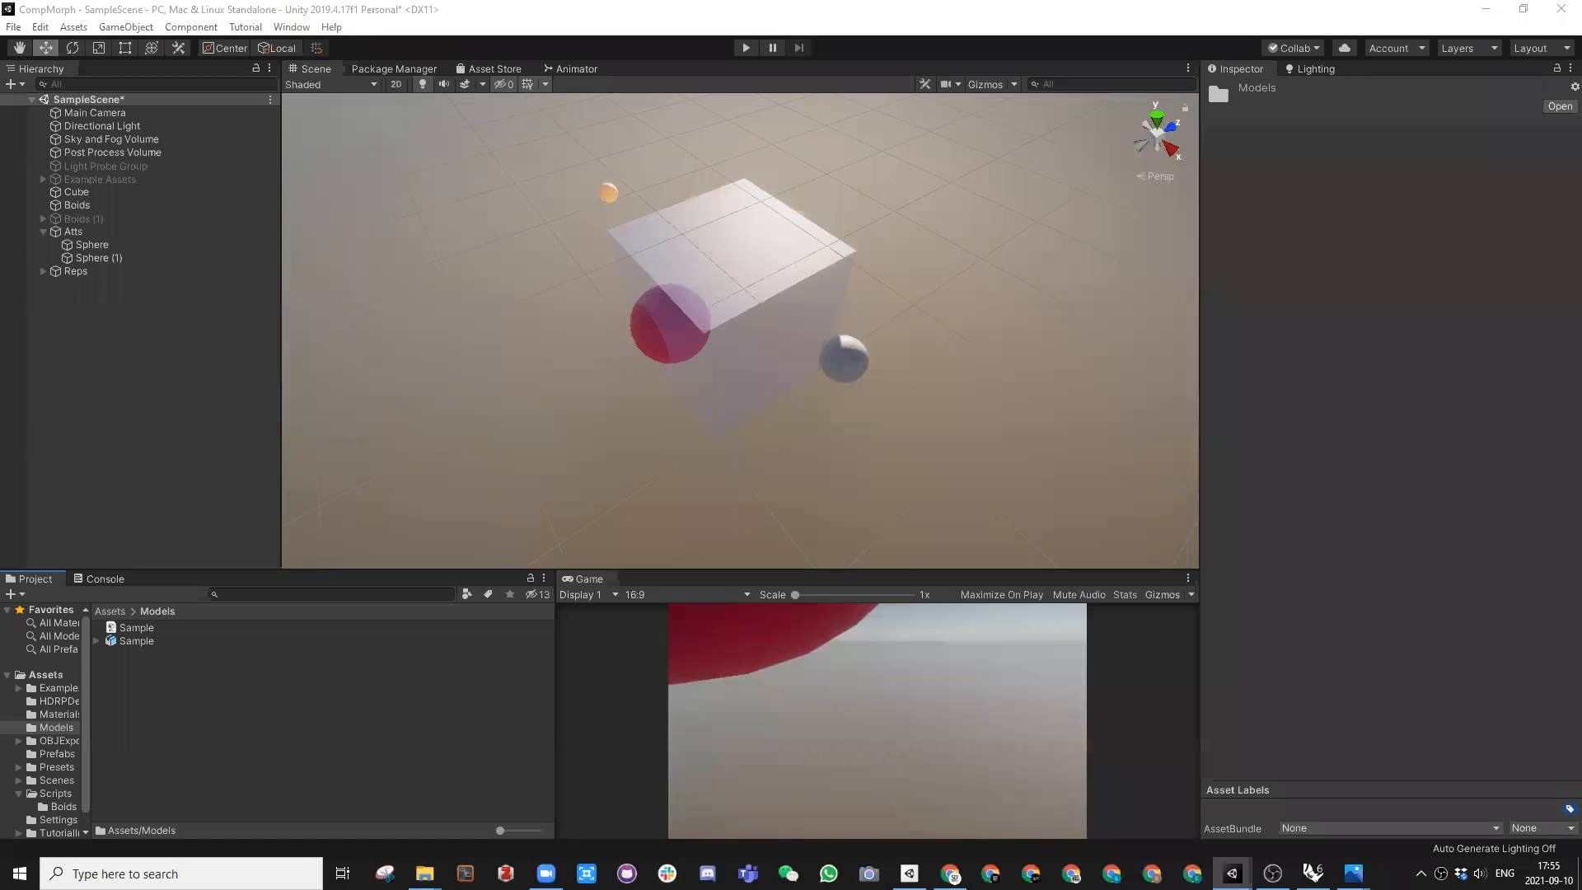
left_click_drag(0, 184, 709, 184)
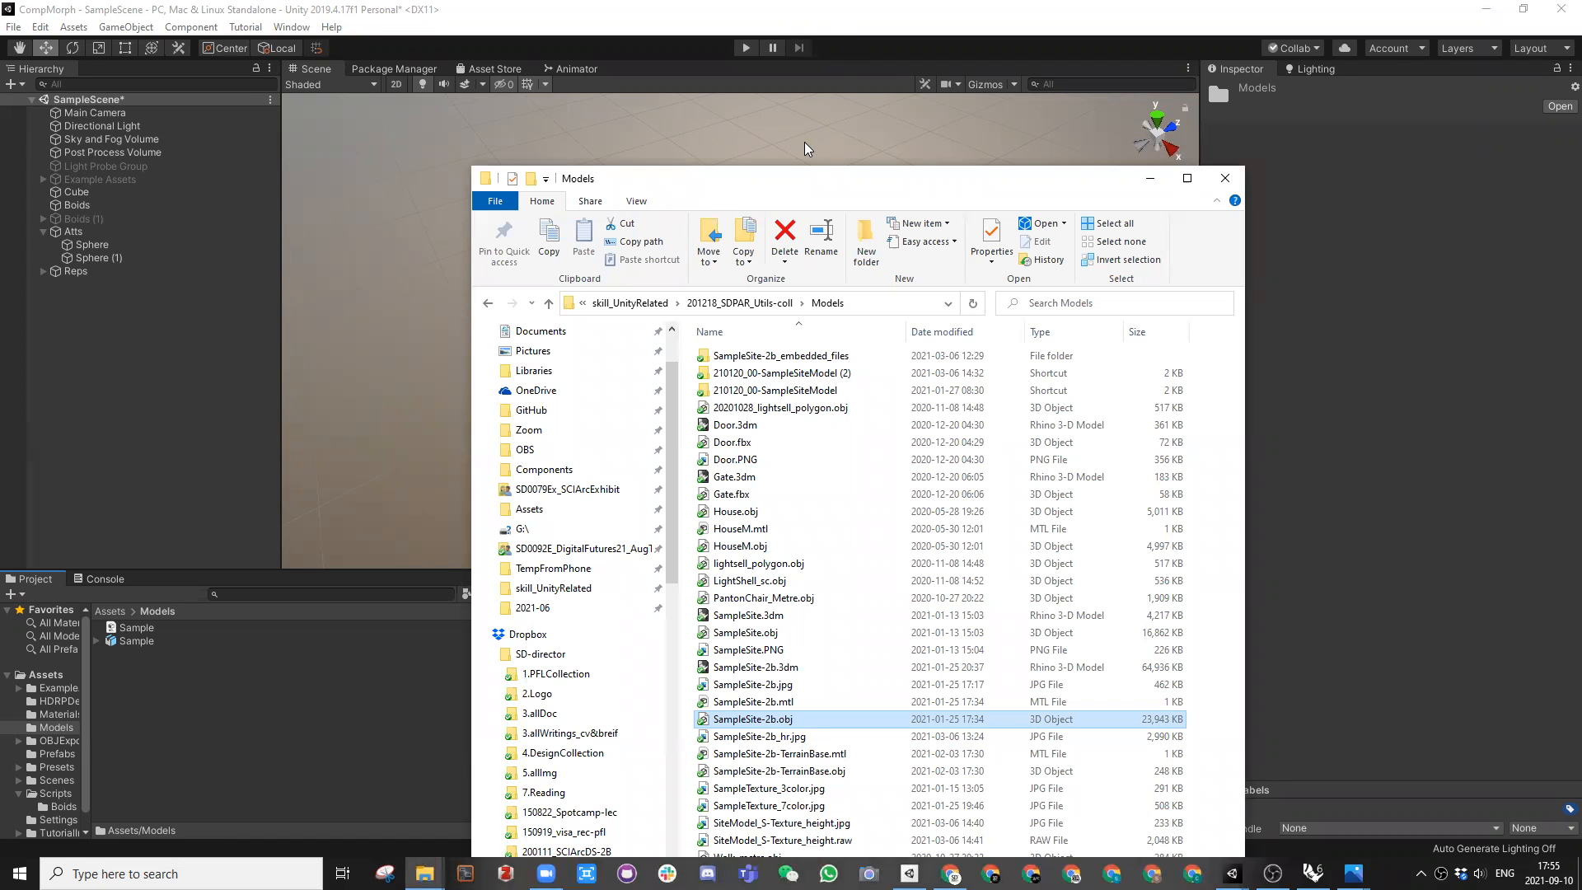
left_click_drag(795, 169, 789, 446)
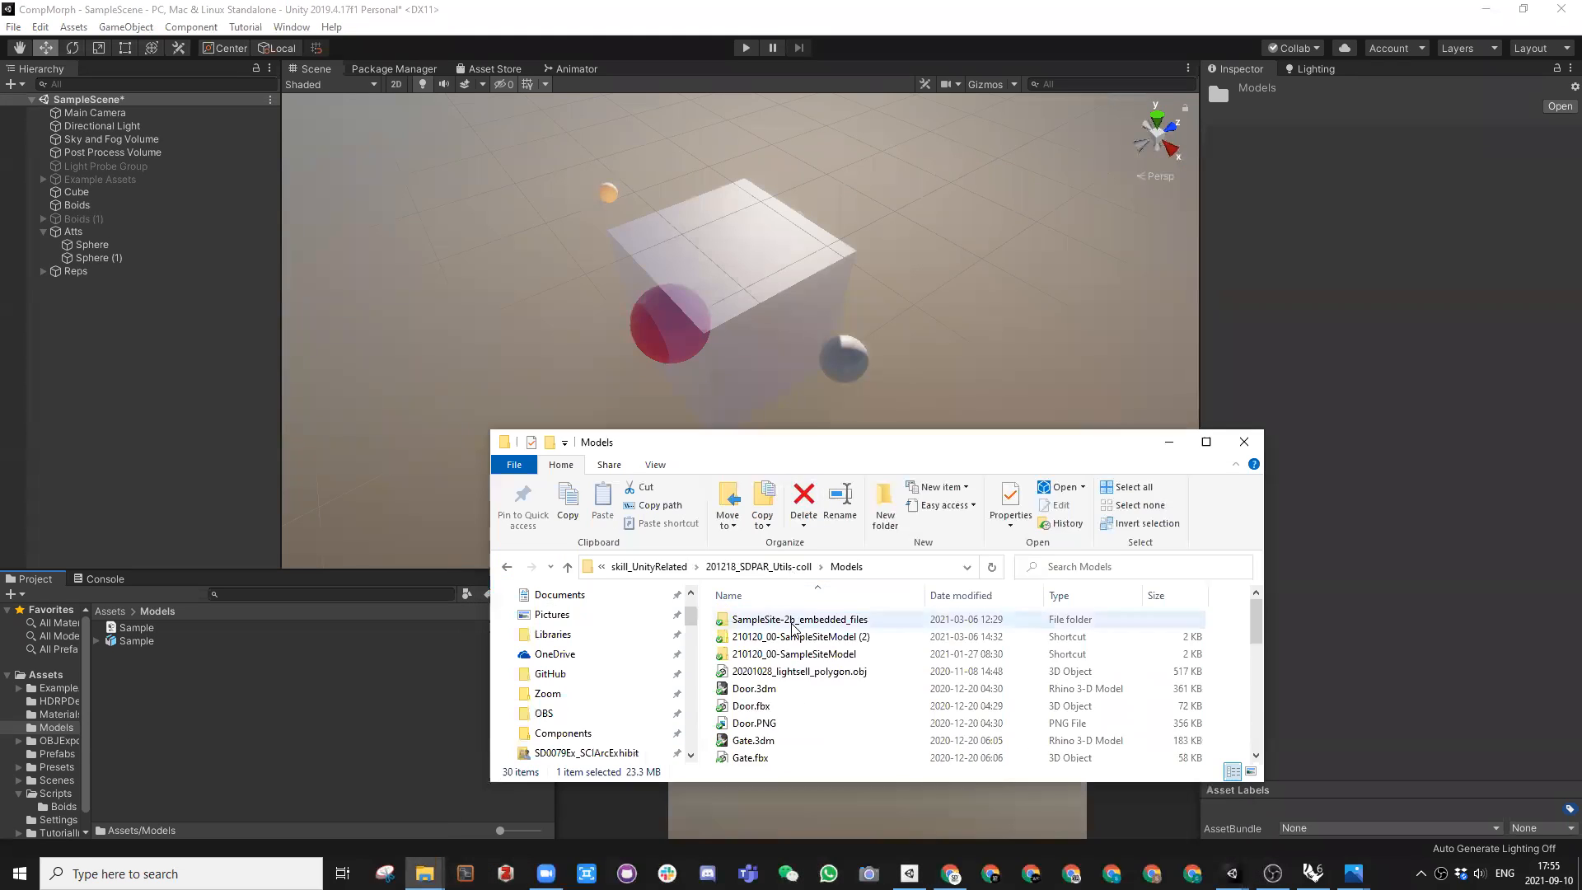
scroll(754, 677, "down", 6)
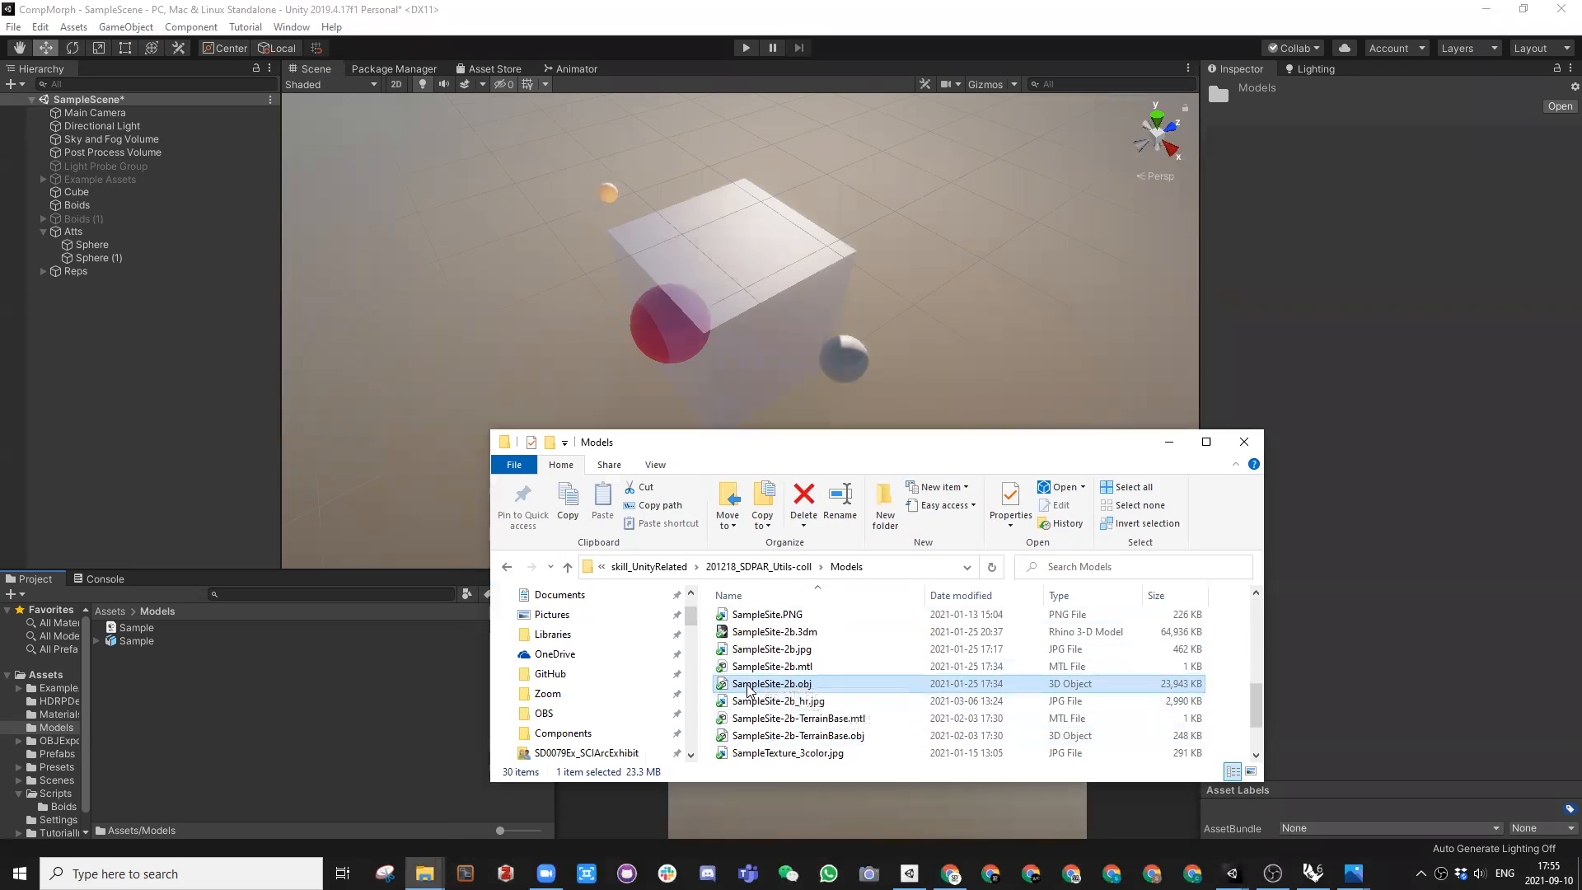
left_click_drag(752, 689, 152, 685)
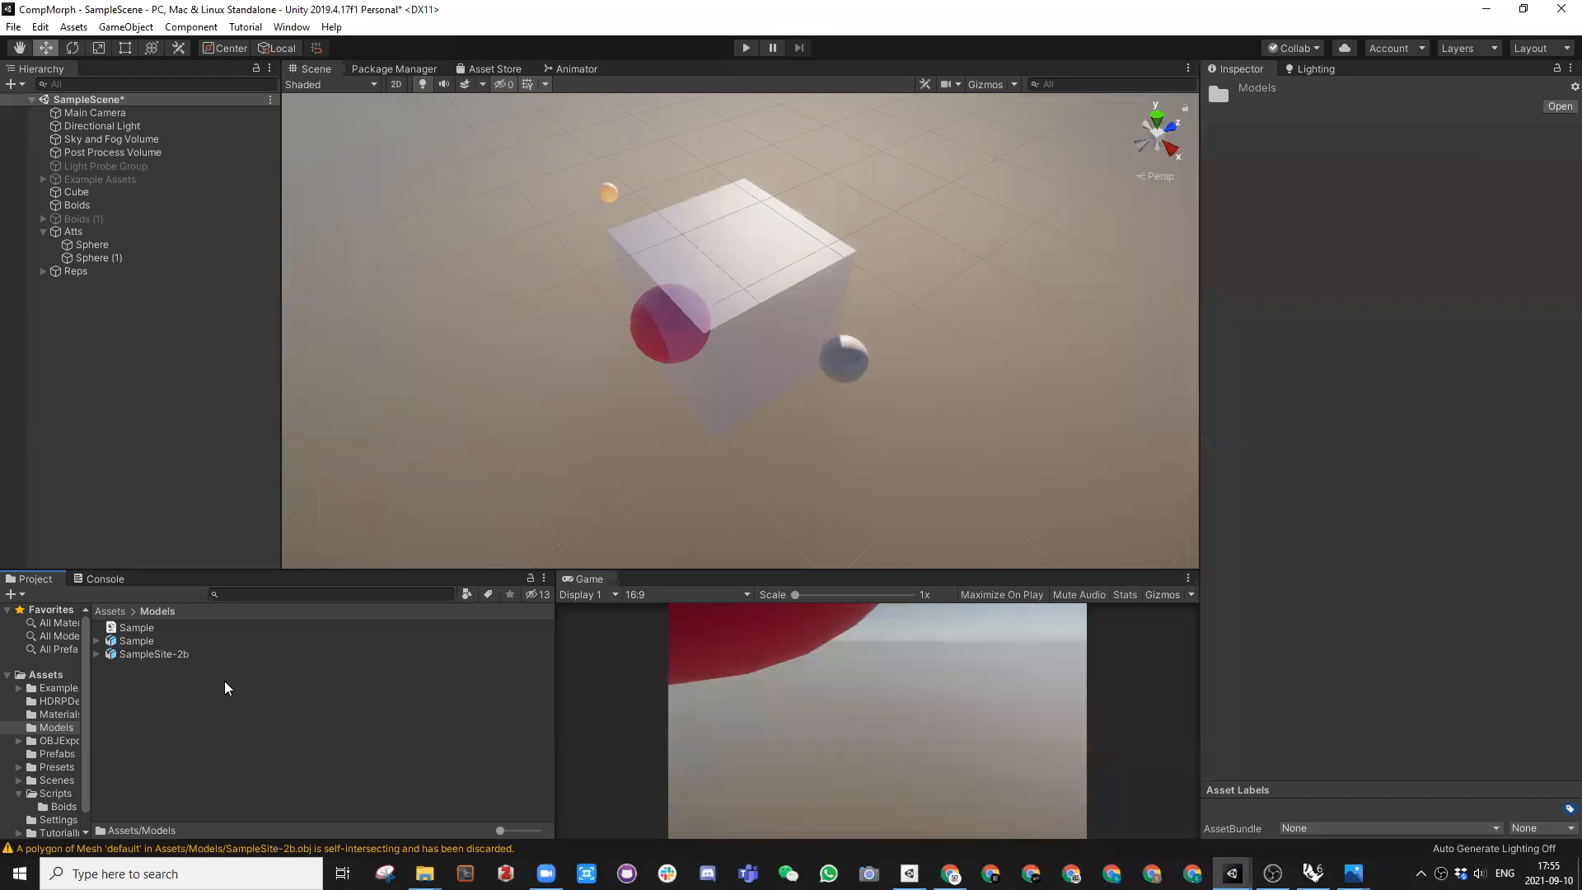
Step: Enable Read/Write in the import settings of the SampleSite-2b model and apply the change
left_click(169, 655)
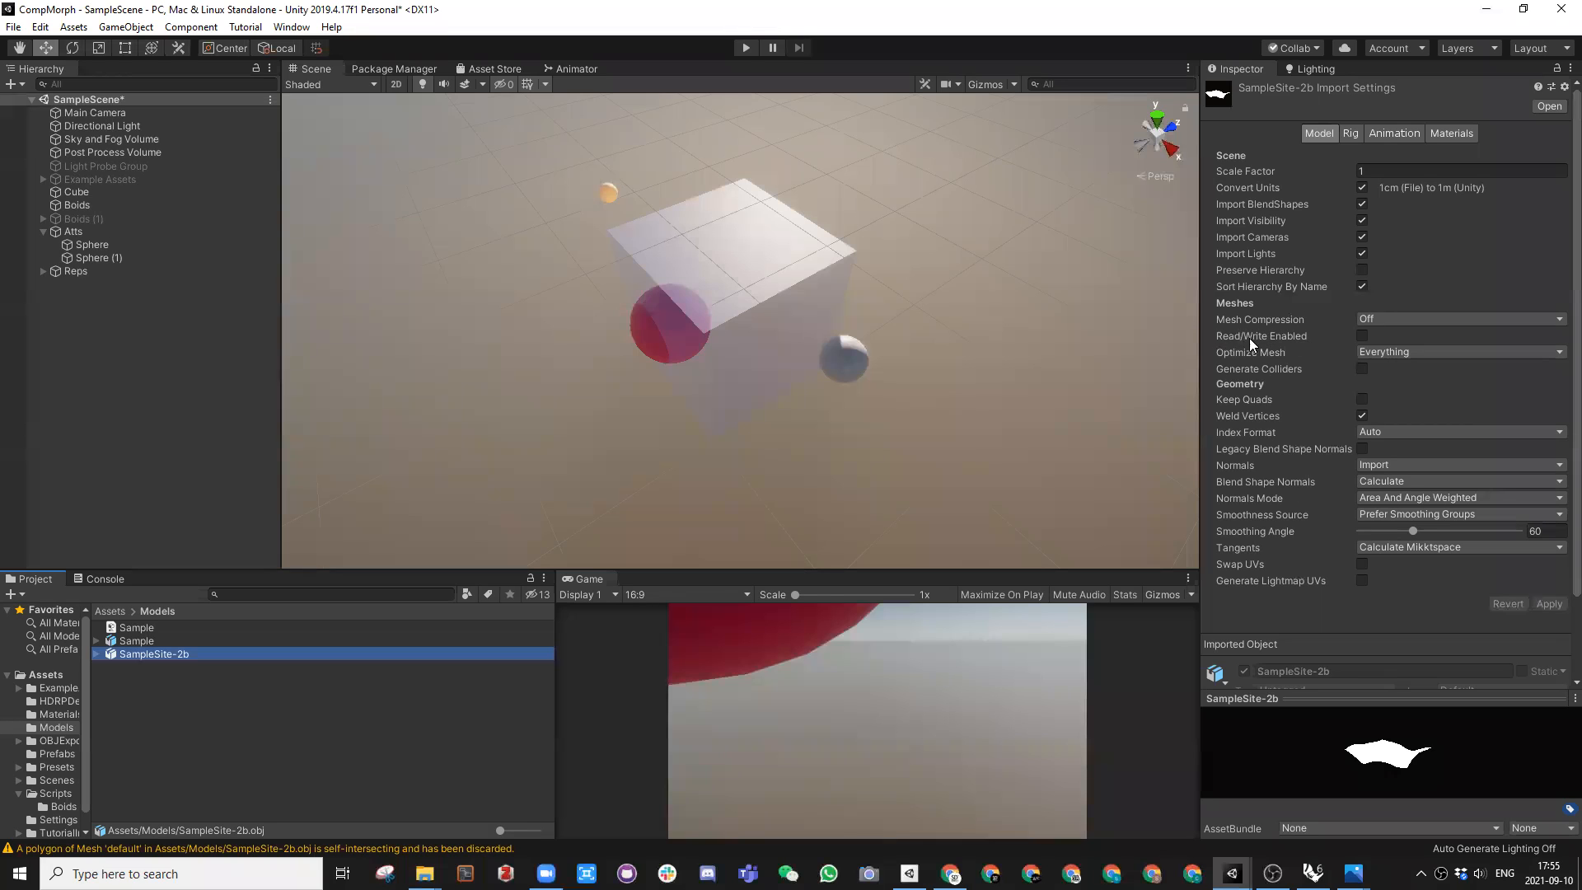
left_click(1361, 336)
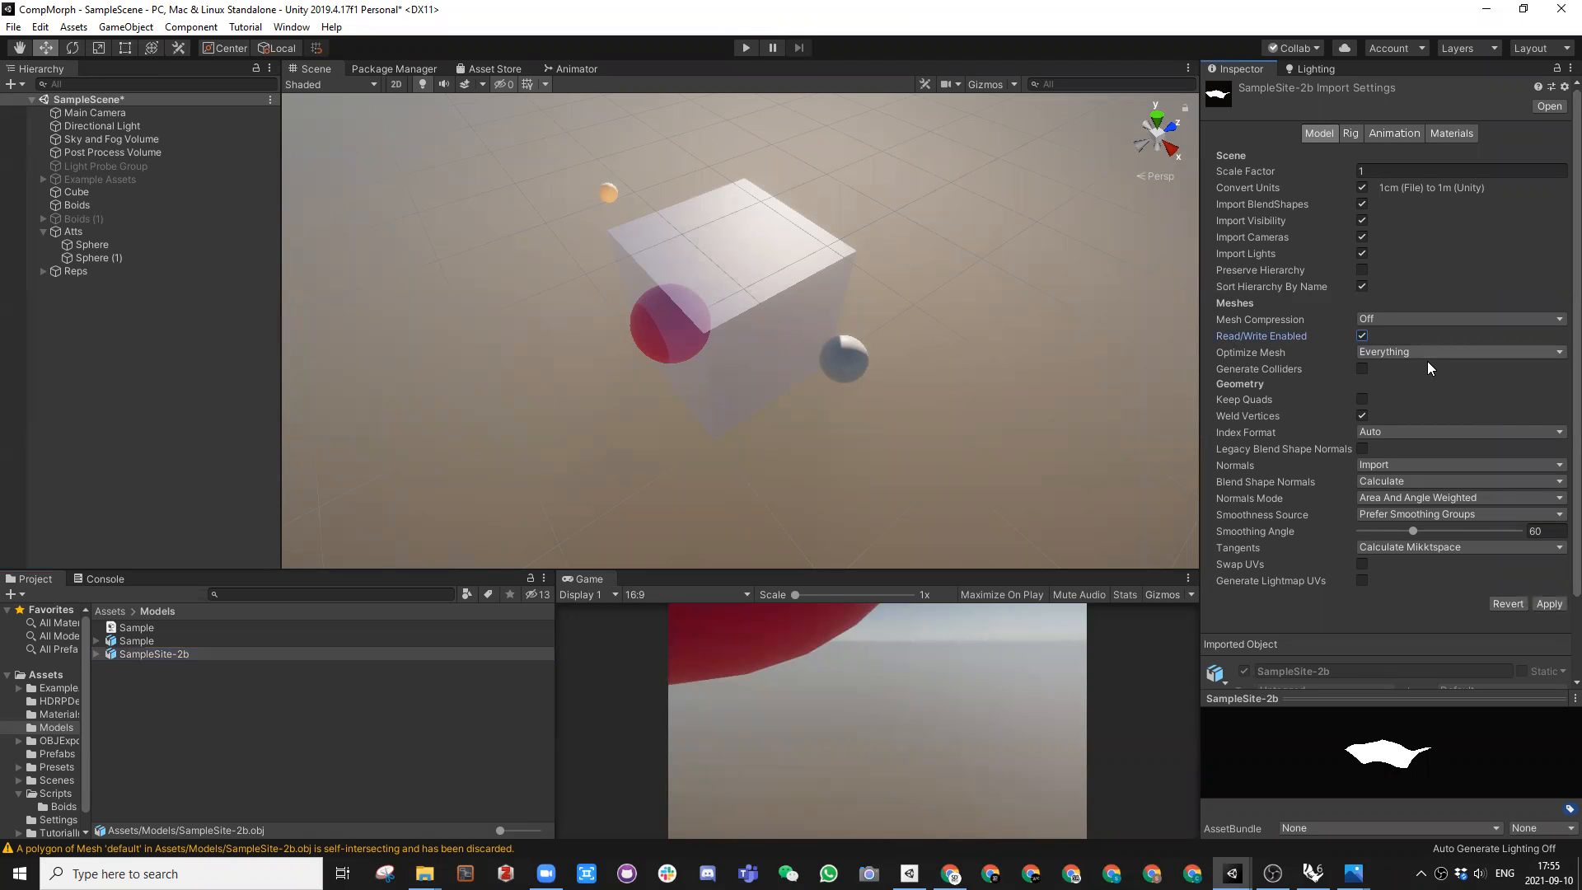
left_click(1548, 604)
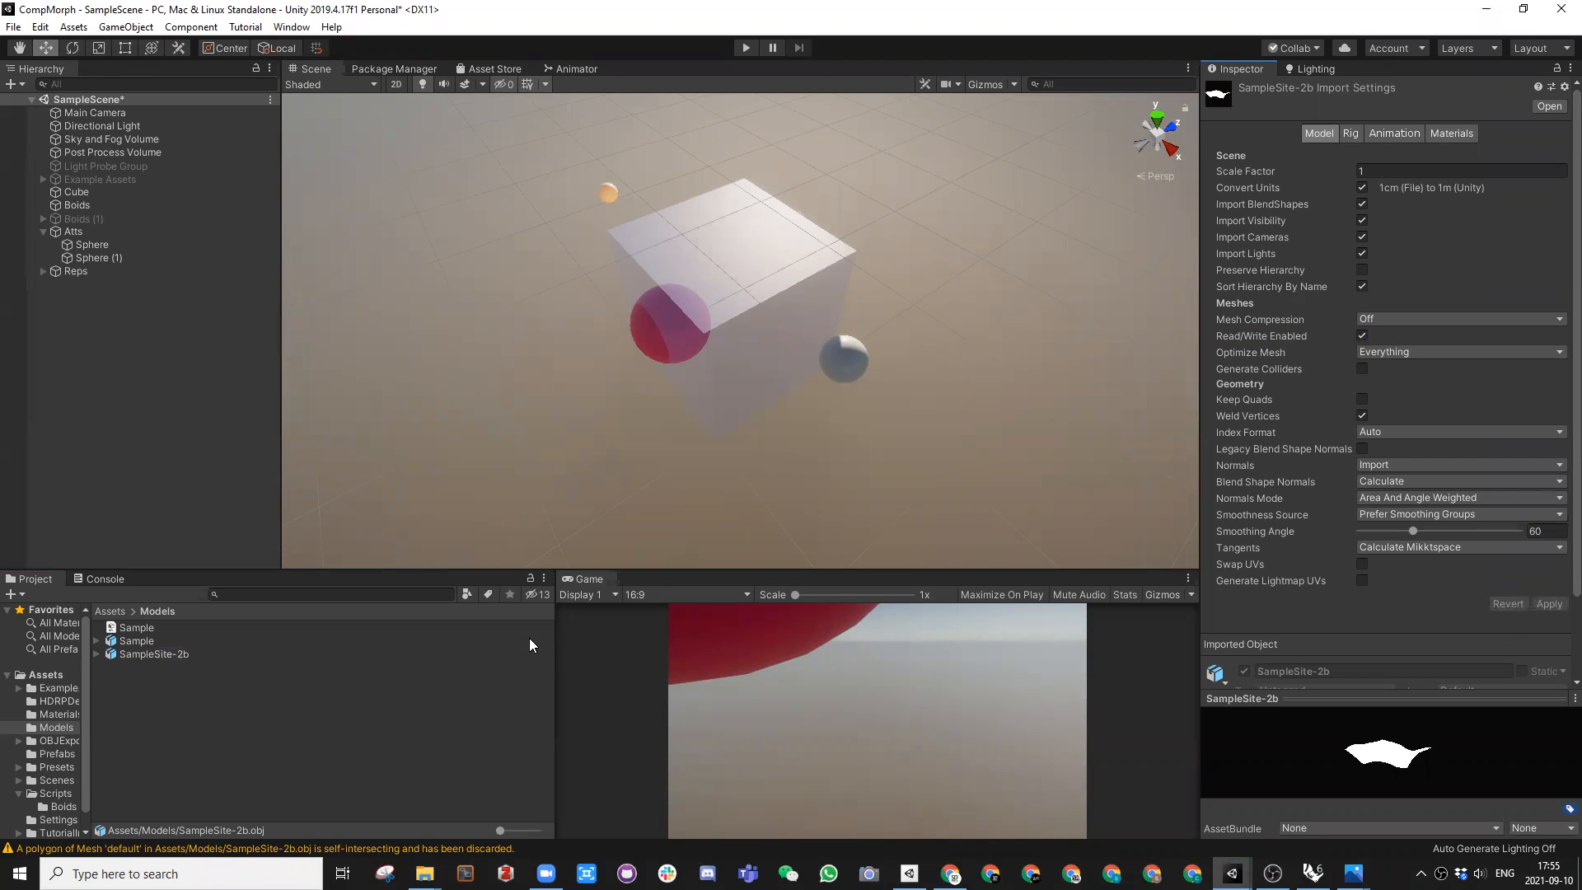
Step: Place the SampleSite-2b terrain model from Assets/Models into the scene near the cube
left_click(145, 653)
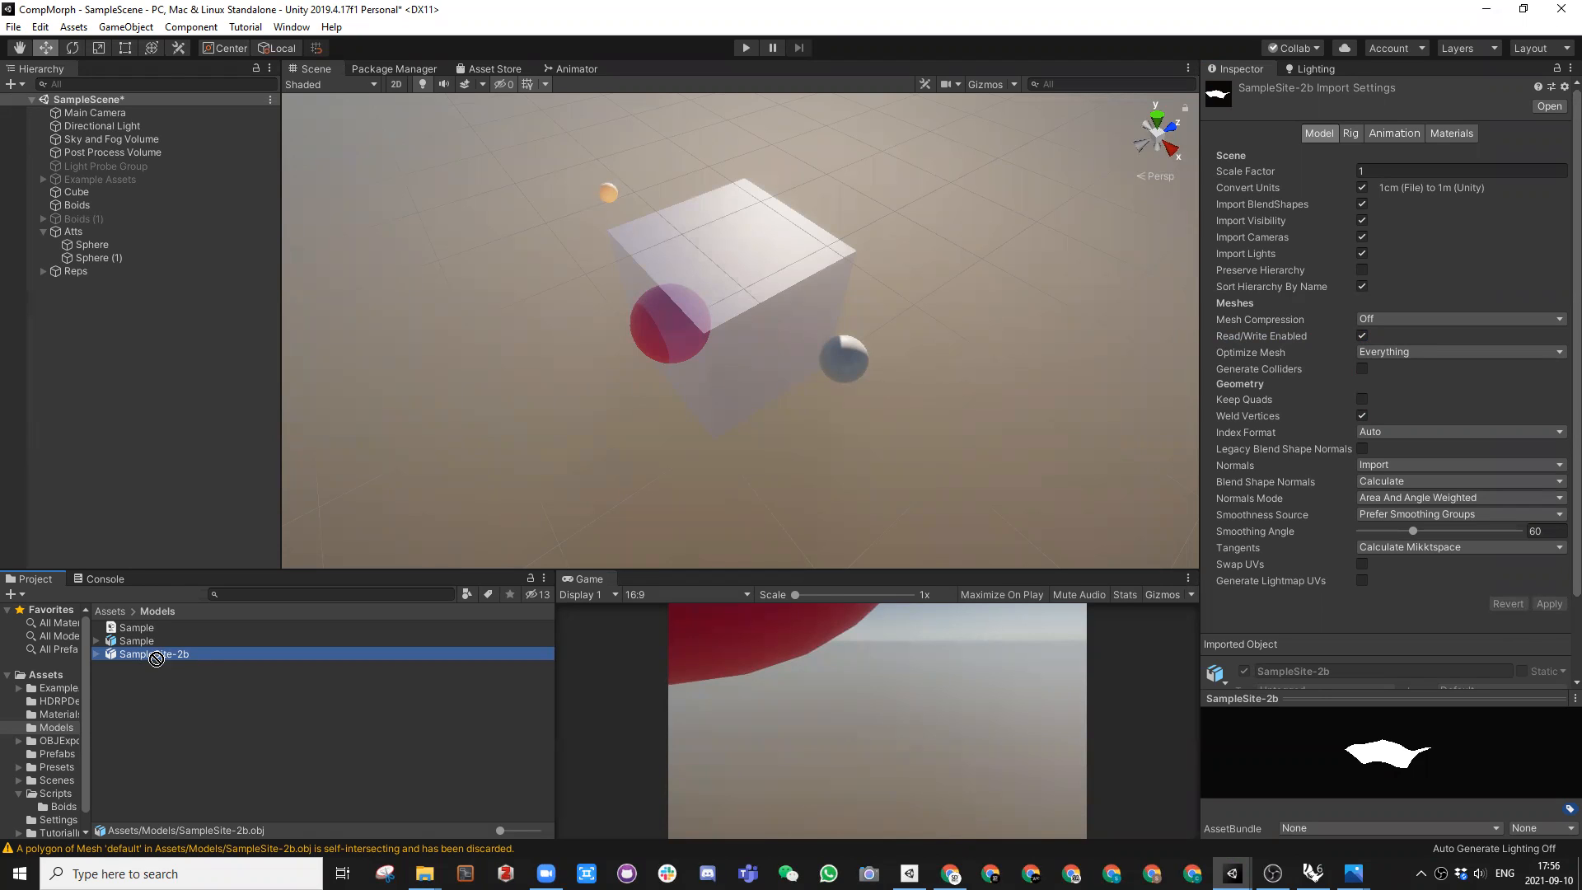
left_click_drag(150, 654, 593, 401)
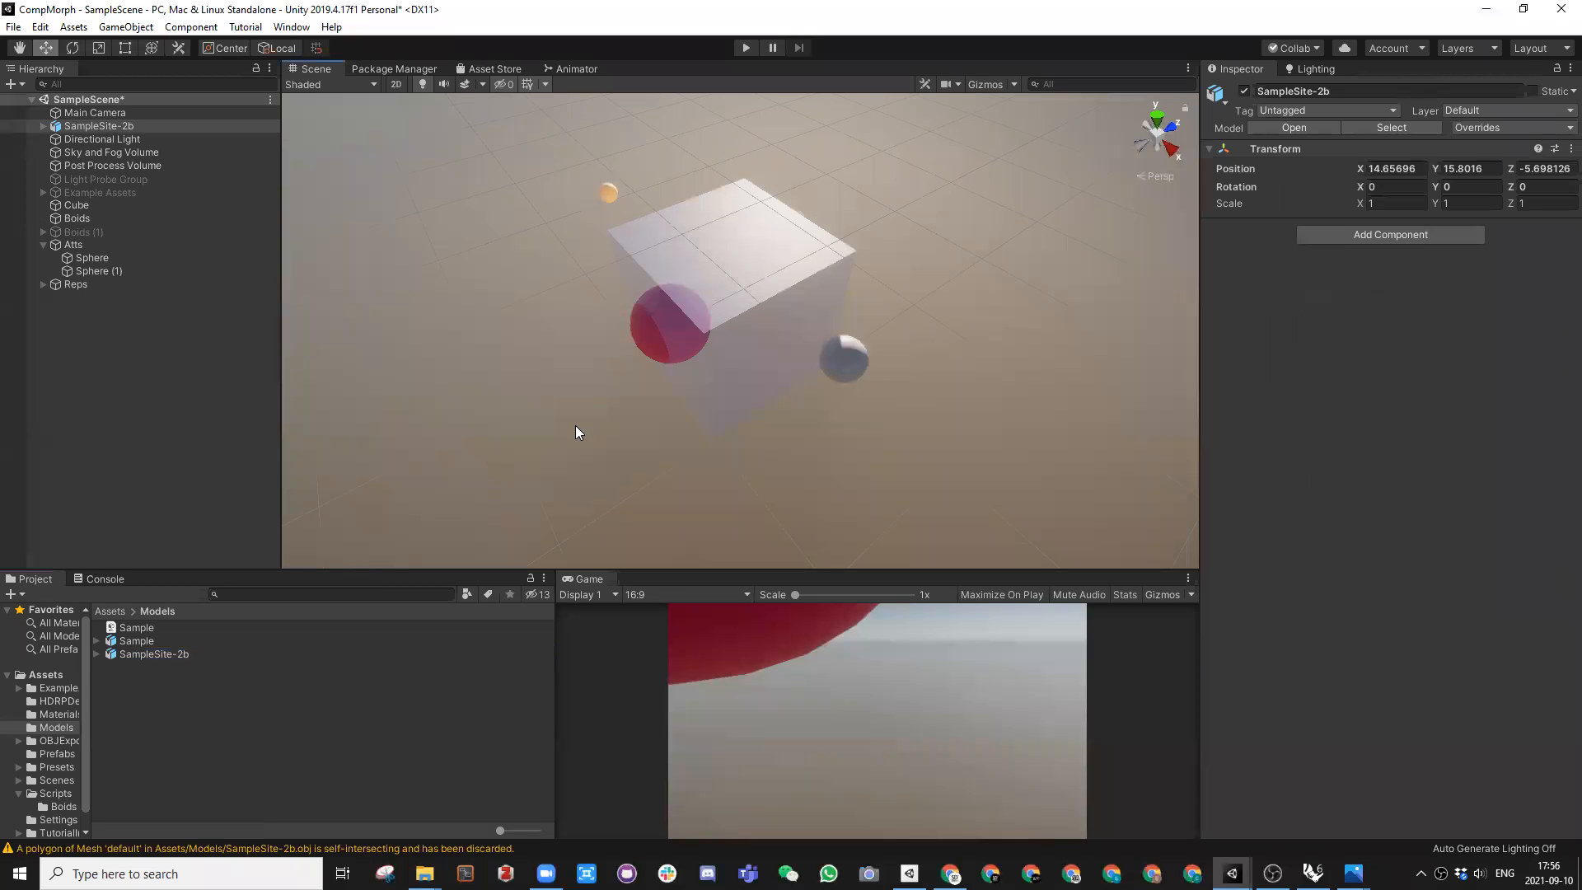
Step: Try to shrink the SampleSite-2b terrain to a scale of about 0.076 and move it nearer the cube, and undo the scaling
scroll(612, 403, "down", 10)
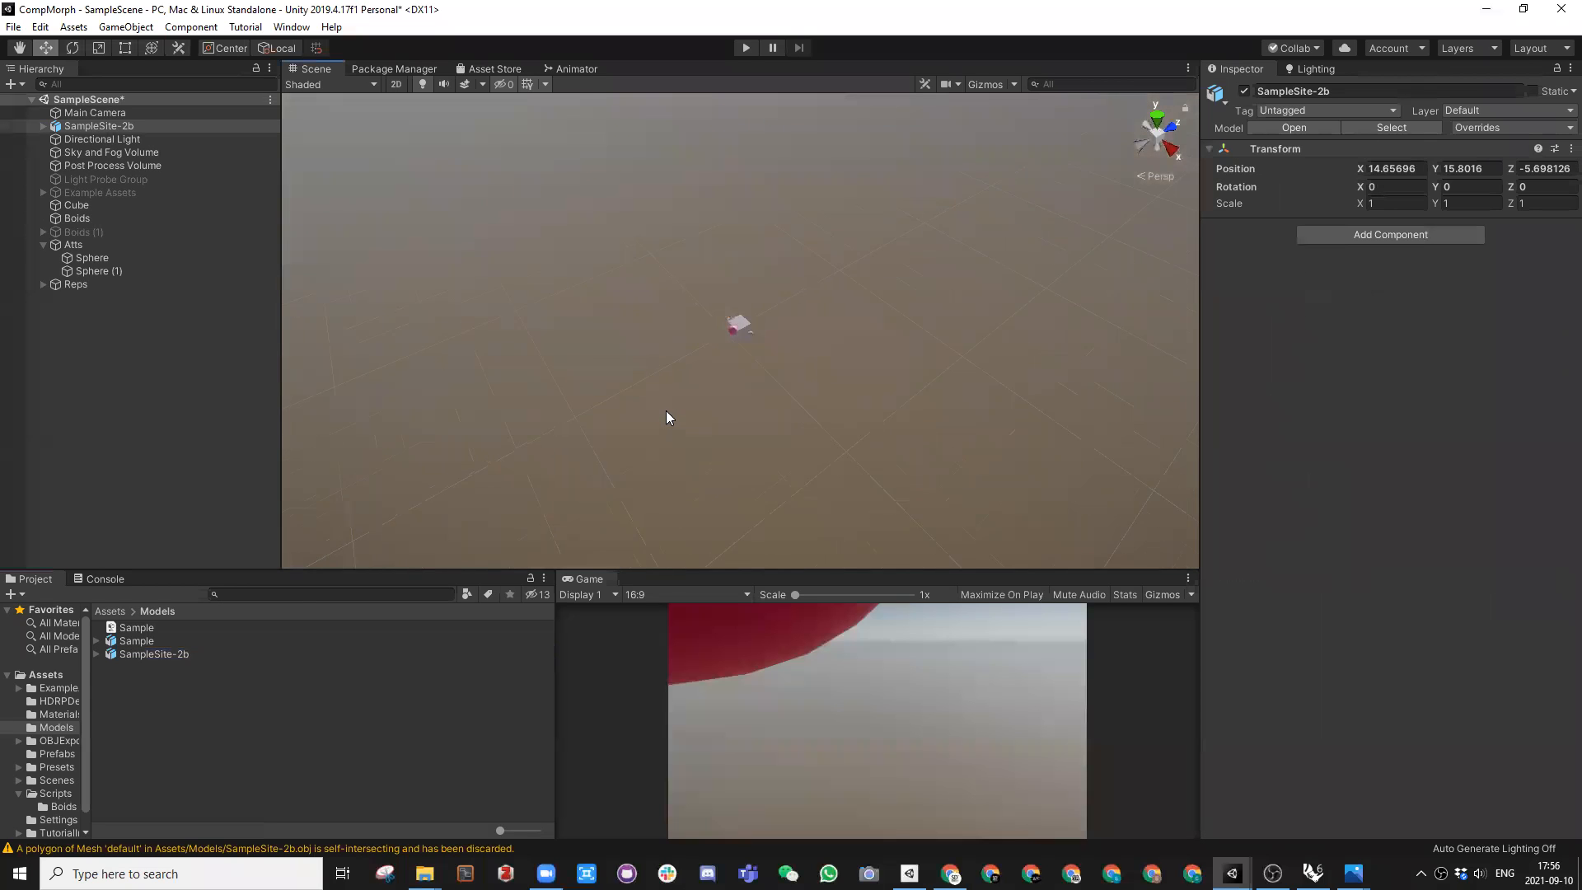
left_click(107, 127)
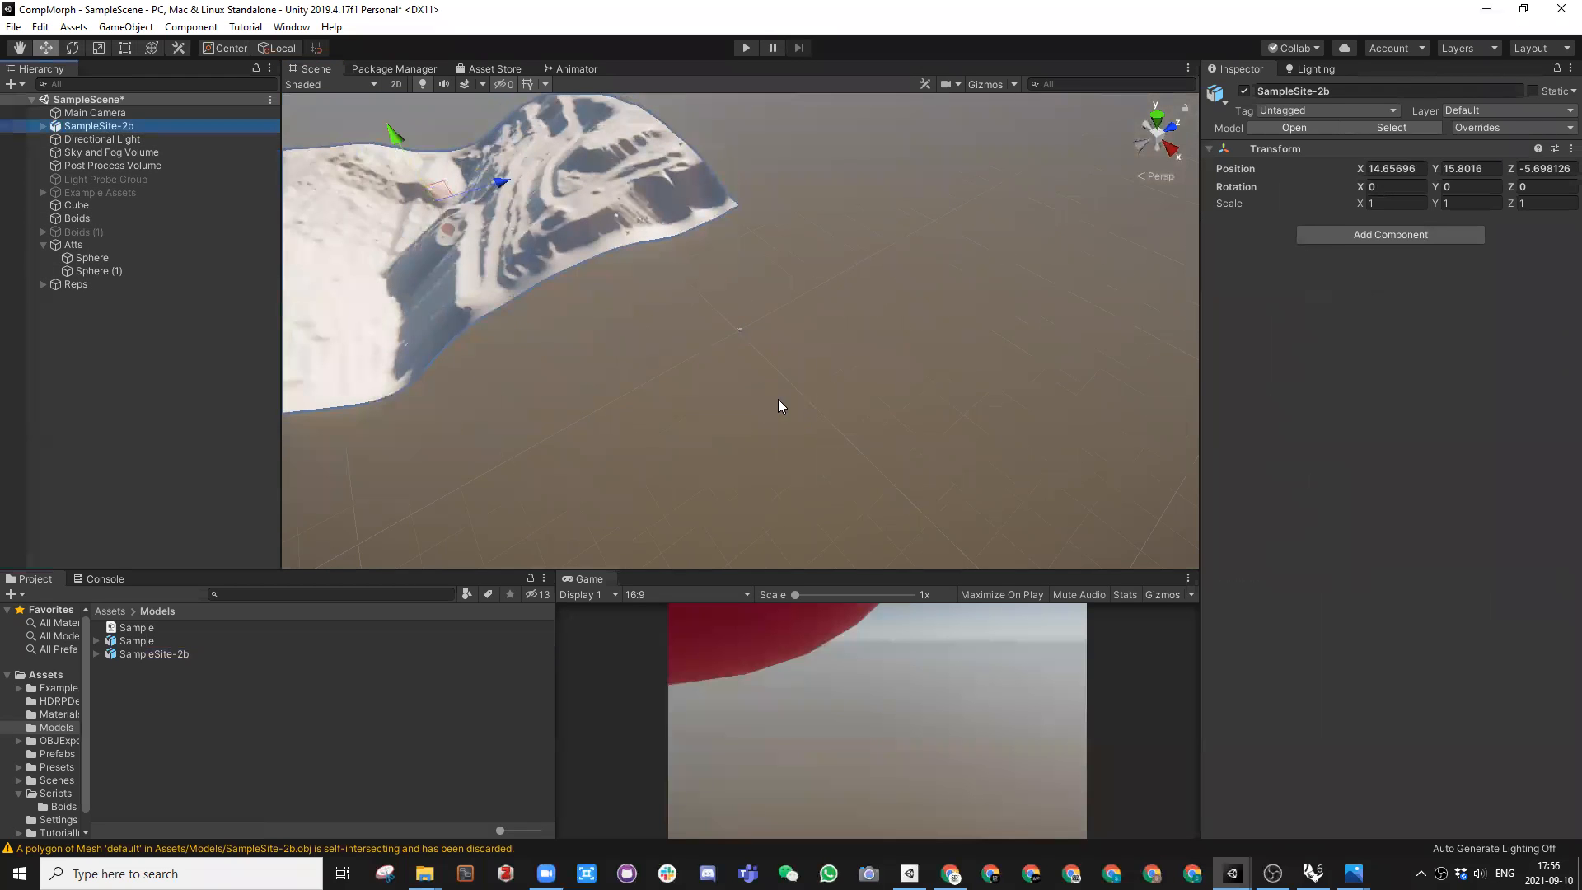
left_click_drag(769, 399, 700, 362, "alt")
left_click(73, 124)
left_click_drag(646, 280, 664, 328, "alt")
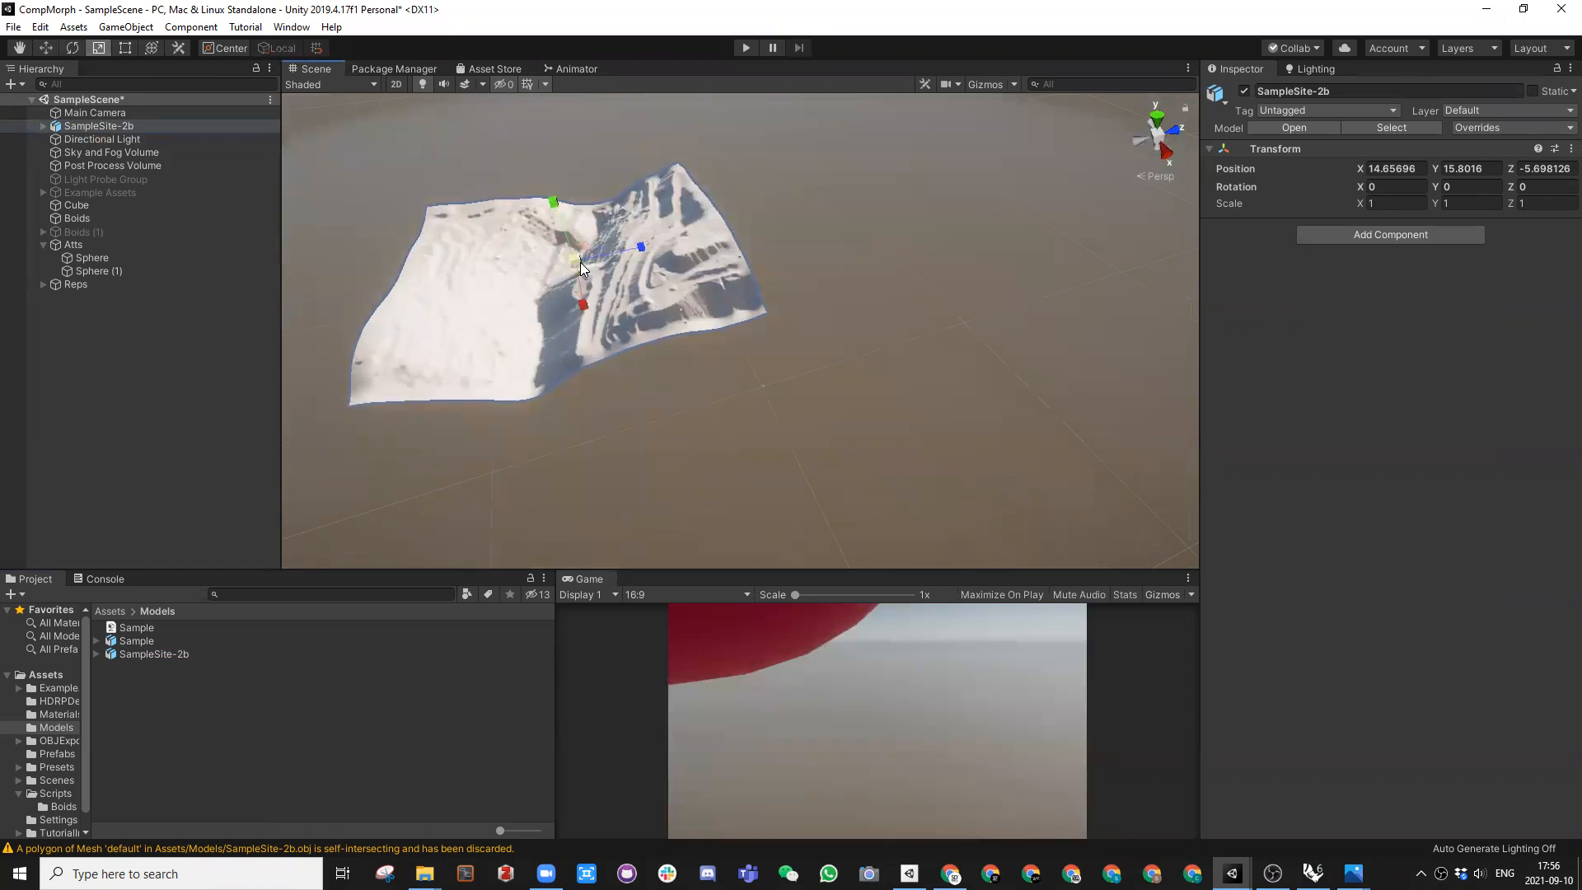
left_click_drag(634, 252, 901, 234)
left_click_drag(667, 207, 748, 550)
left_click_drag(730, 337, 717, 398)
left_click_drag(796, 449, 811, 352)
left_click_drag(809, 349, 762, 239, "alt")
left_click_drag(734, 374, 747, 296, "alt")
left_click_drag(700, 284, 681, 354, "alt")
scroll(773, 400, "up", 5)
key("r")
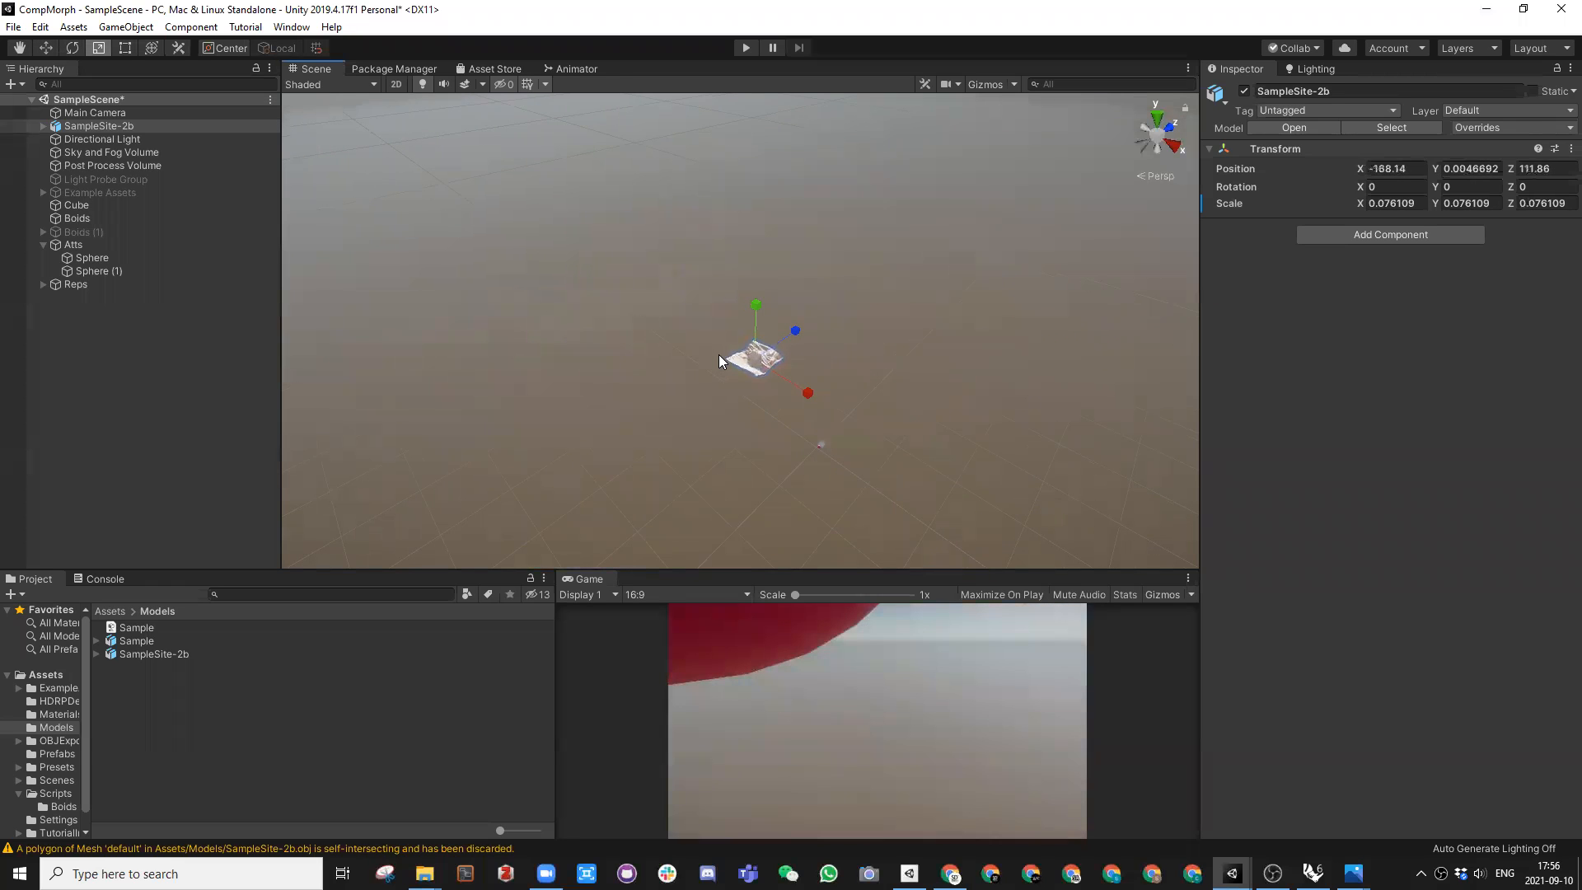
left_click(43, 125)
key("ctrl+z")
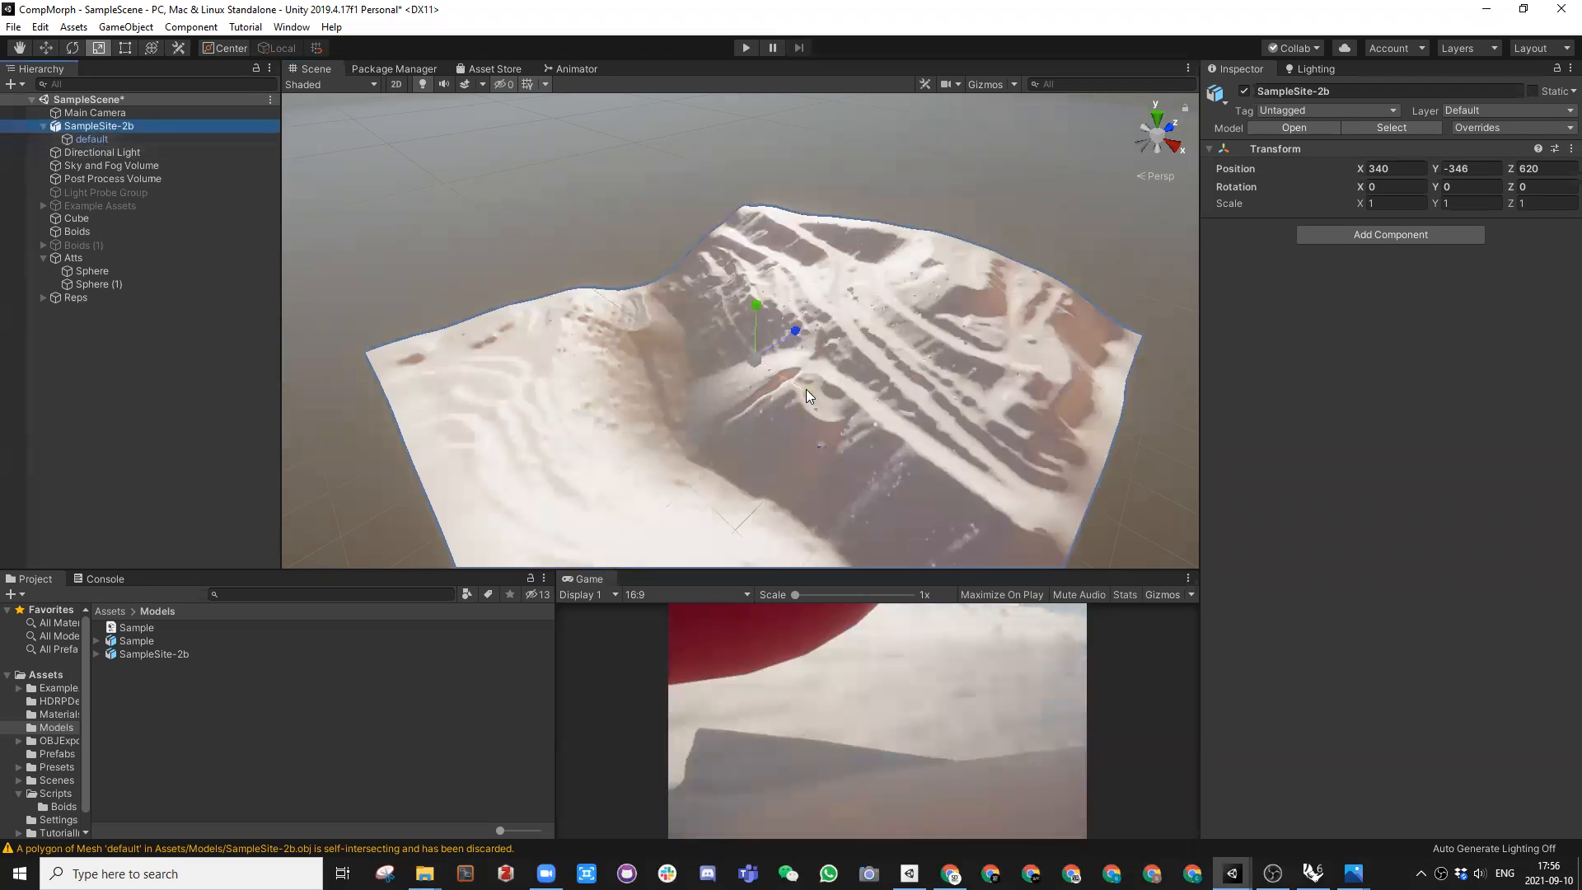
Step: Scale the SampleSite-2b terrain down to about 0.0145 and position it beneath the cube at about X 12.76, Y -2.37, Z 13.2
left_click_drag(758, 359, 686, 337)
key("w")
left_click_drag(795, 389, 843, 436)
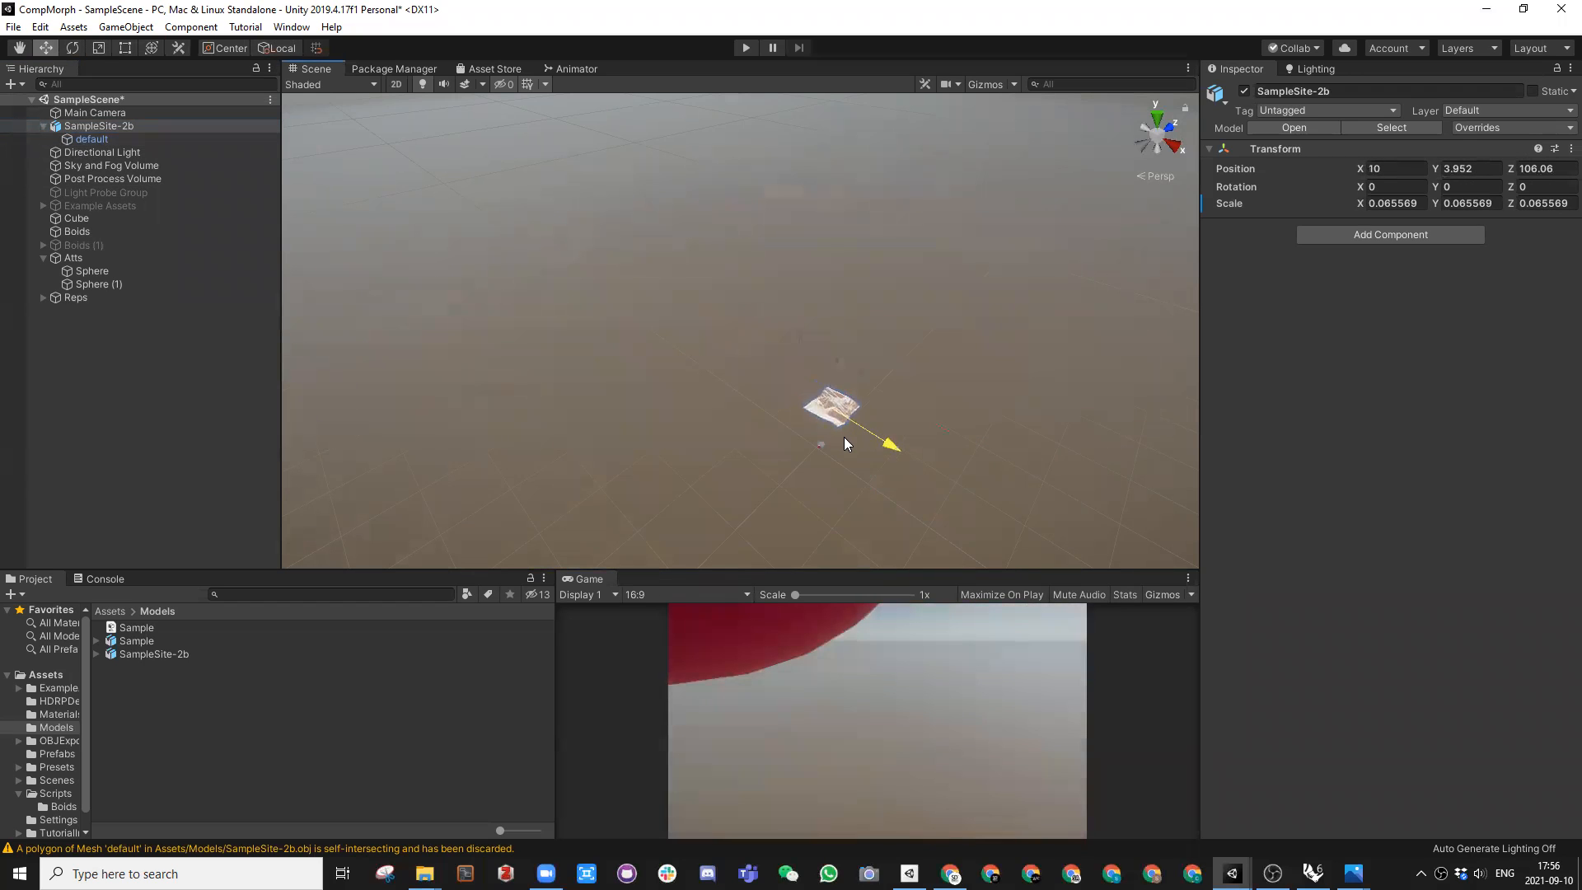
left_click_drag(866, 383, 735, 267)
key("r")
left_click_drag(746, 326, 829, 445)
key("w")
left_click_drag(791, 354, 832, 277)
key("r")
key("f")
key("w")
left_click_drag(830, 279, 963, 323, "alt")
left_click_drag(794, 250, 727, 241)
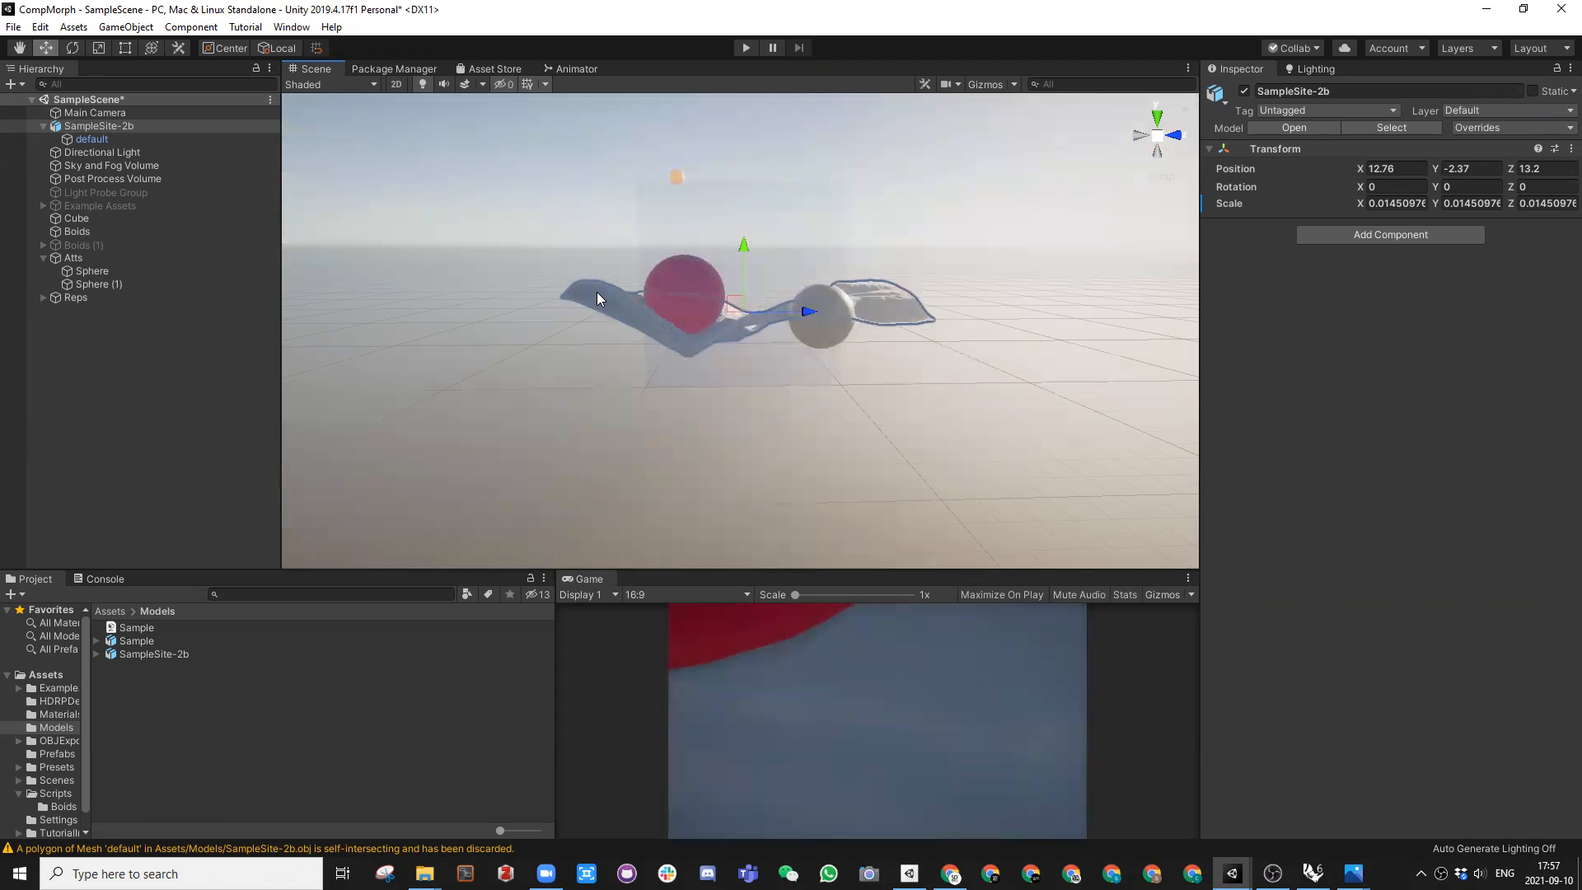
Step: Turn off Bl 3D in the script of the Boids object and run the scene briefly to check the agents
left_click_drag(617, 309, 633, 278, "alt")
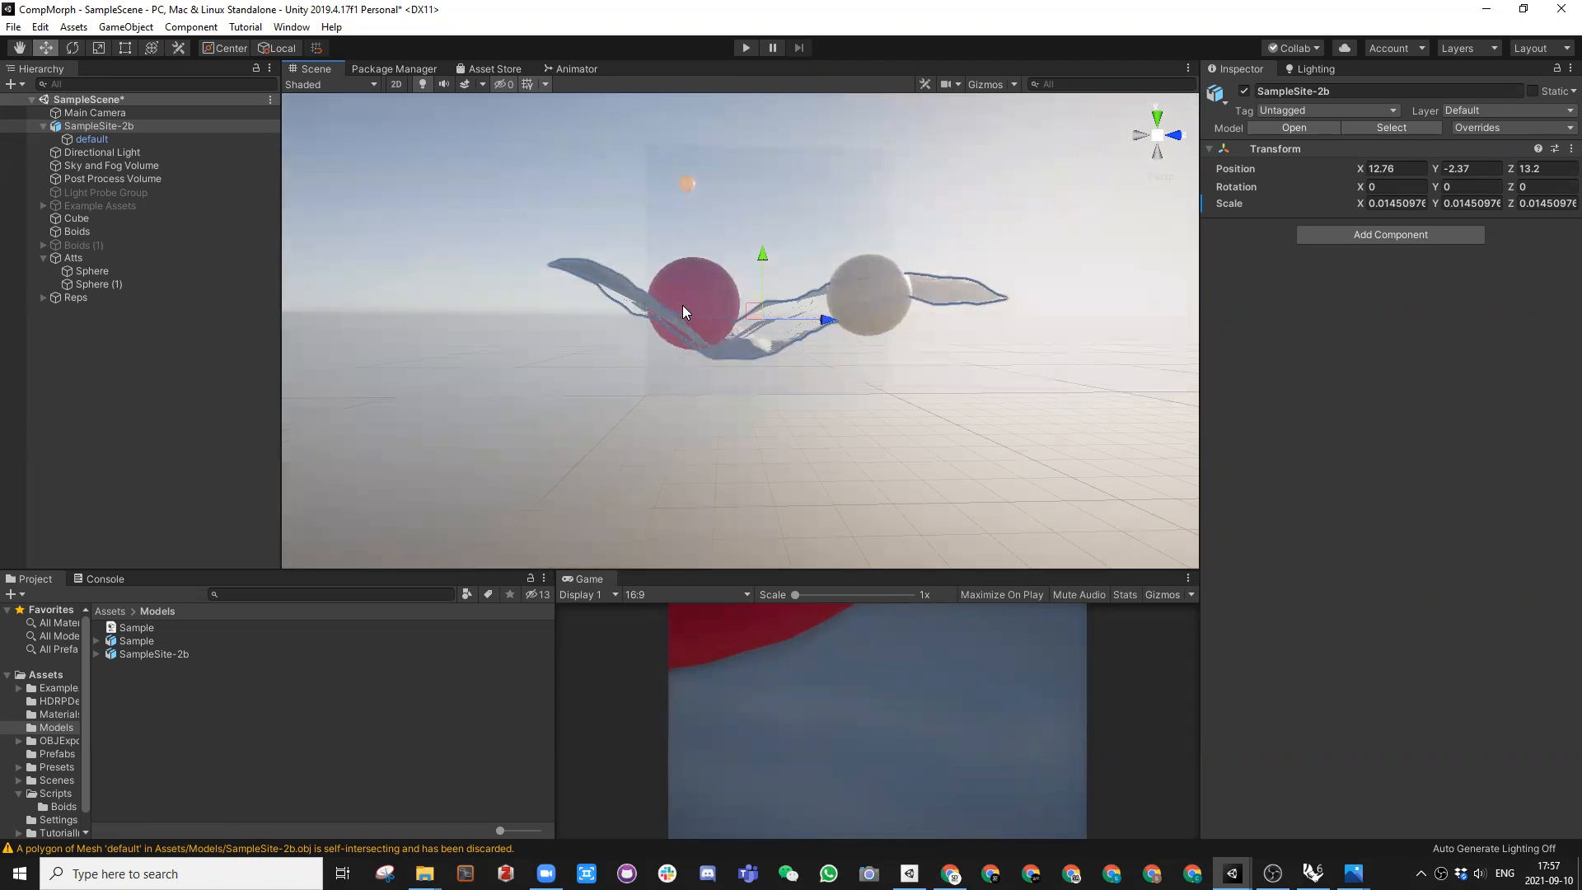
left_click_drag(682, 300, 908, 478, "alt")
left_click_drag(924, 454, 726, 334, "alt")
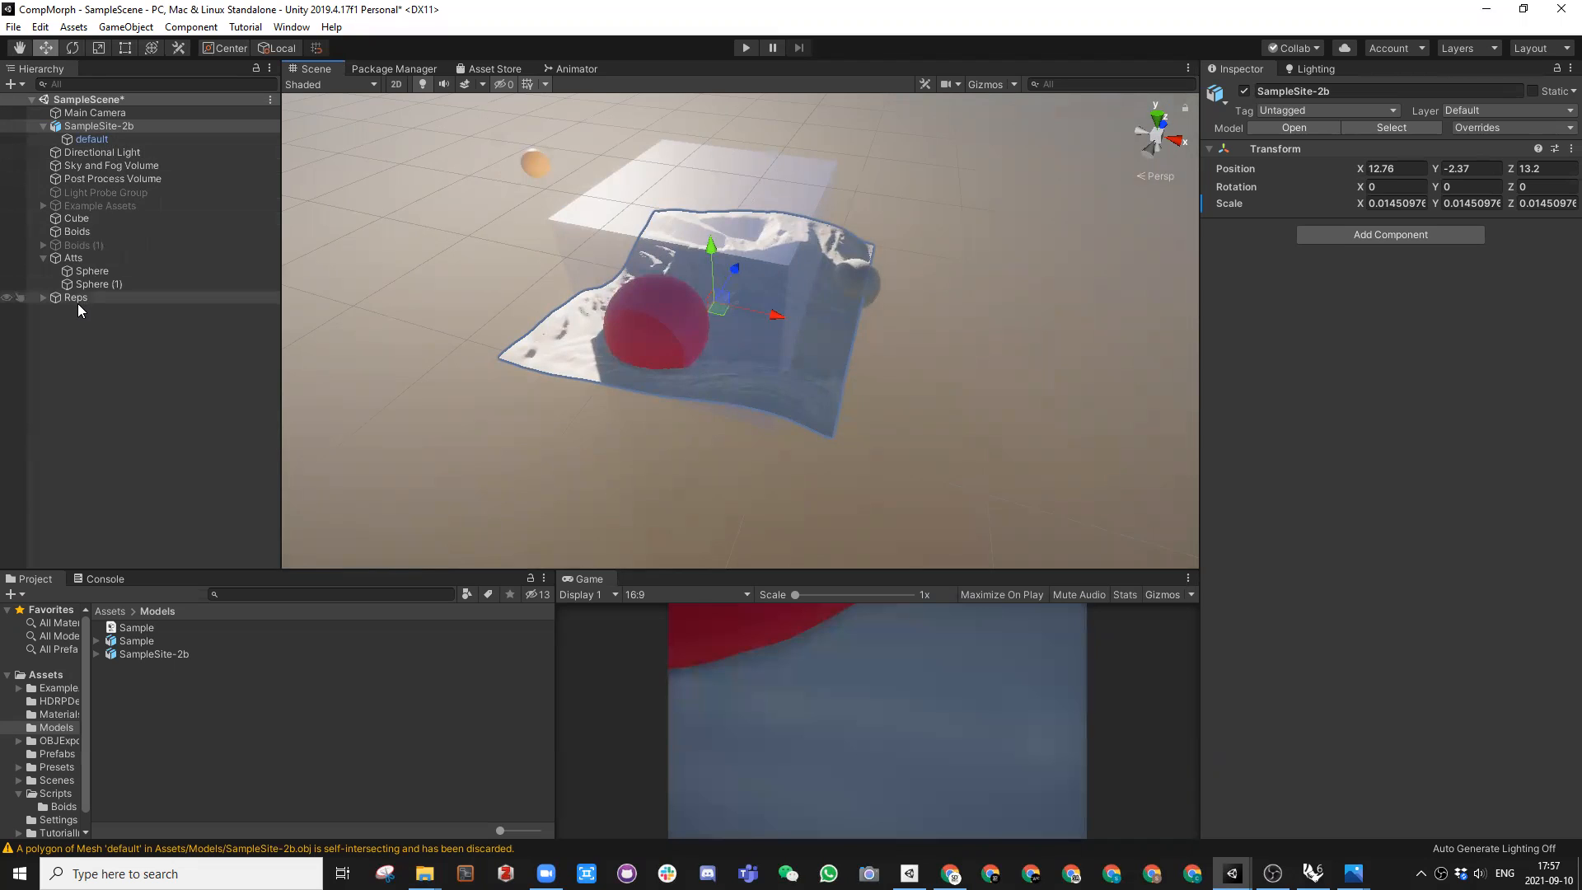
left_click(107, 233)
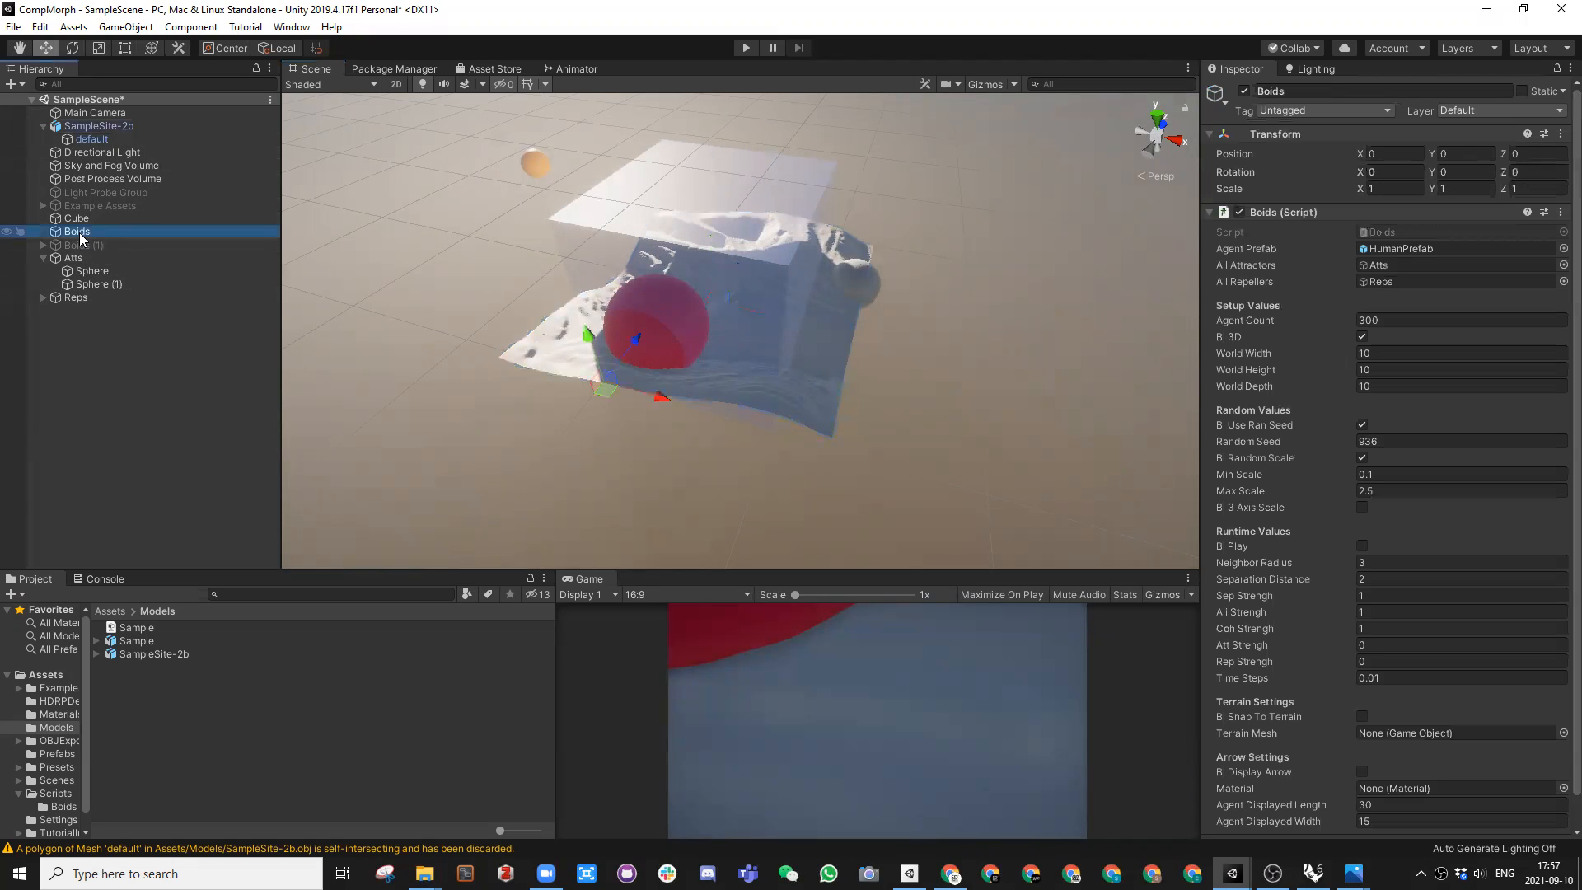
scroll(1328, 547, "down", 2)
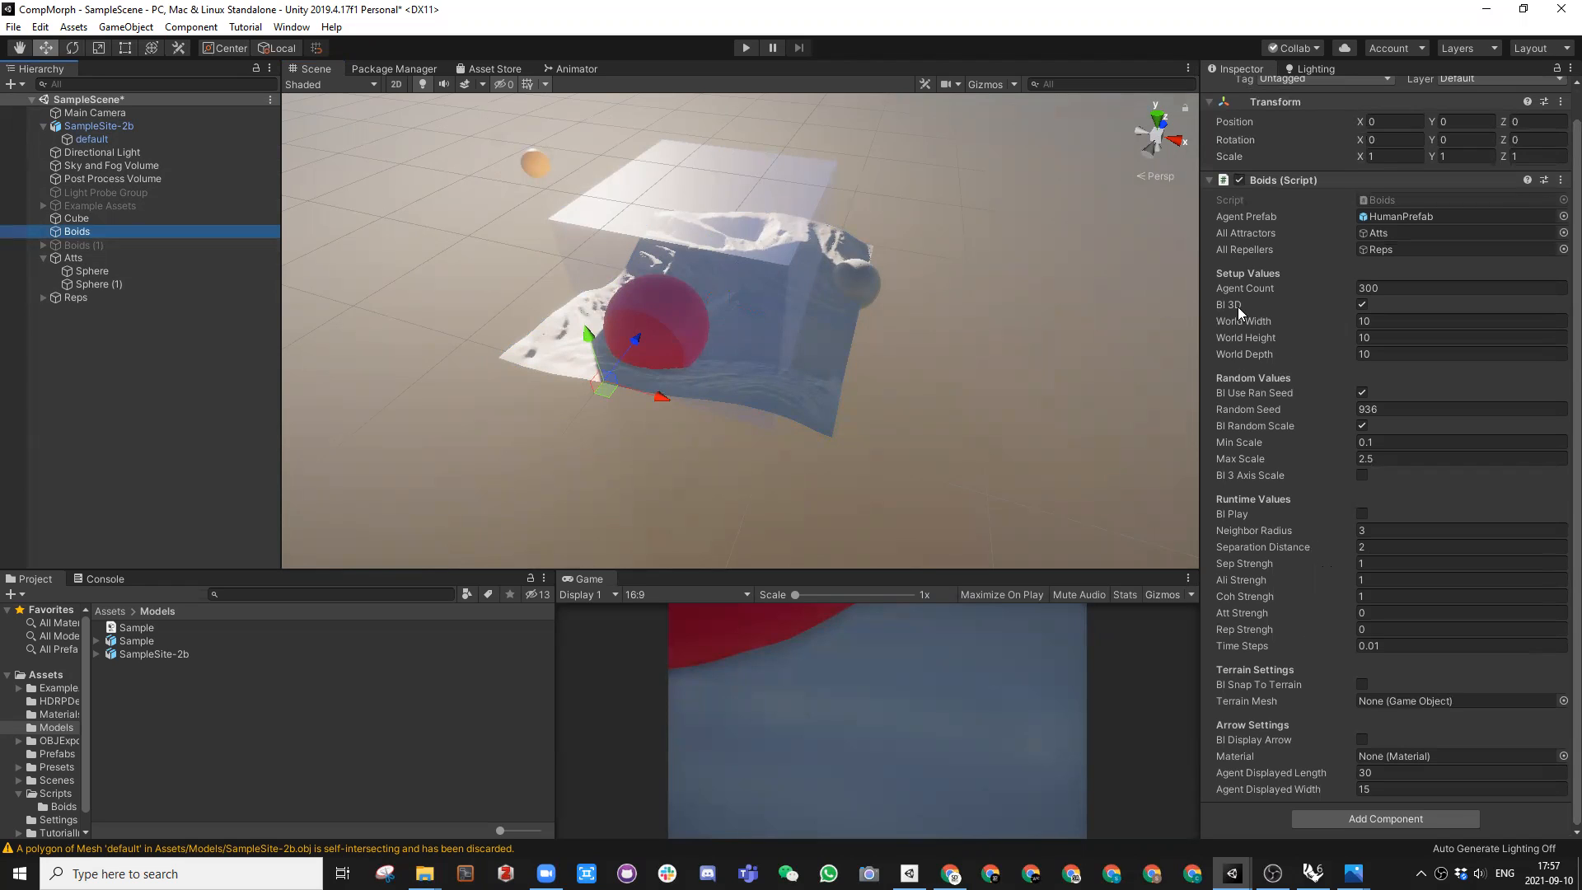
left_click(1361, 305)
left_click(738, 47)
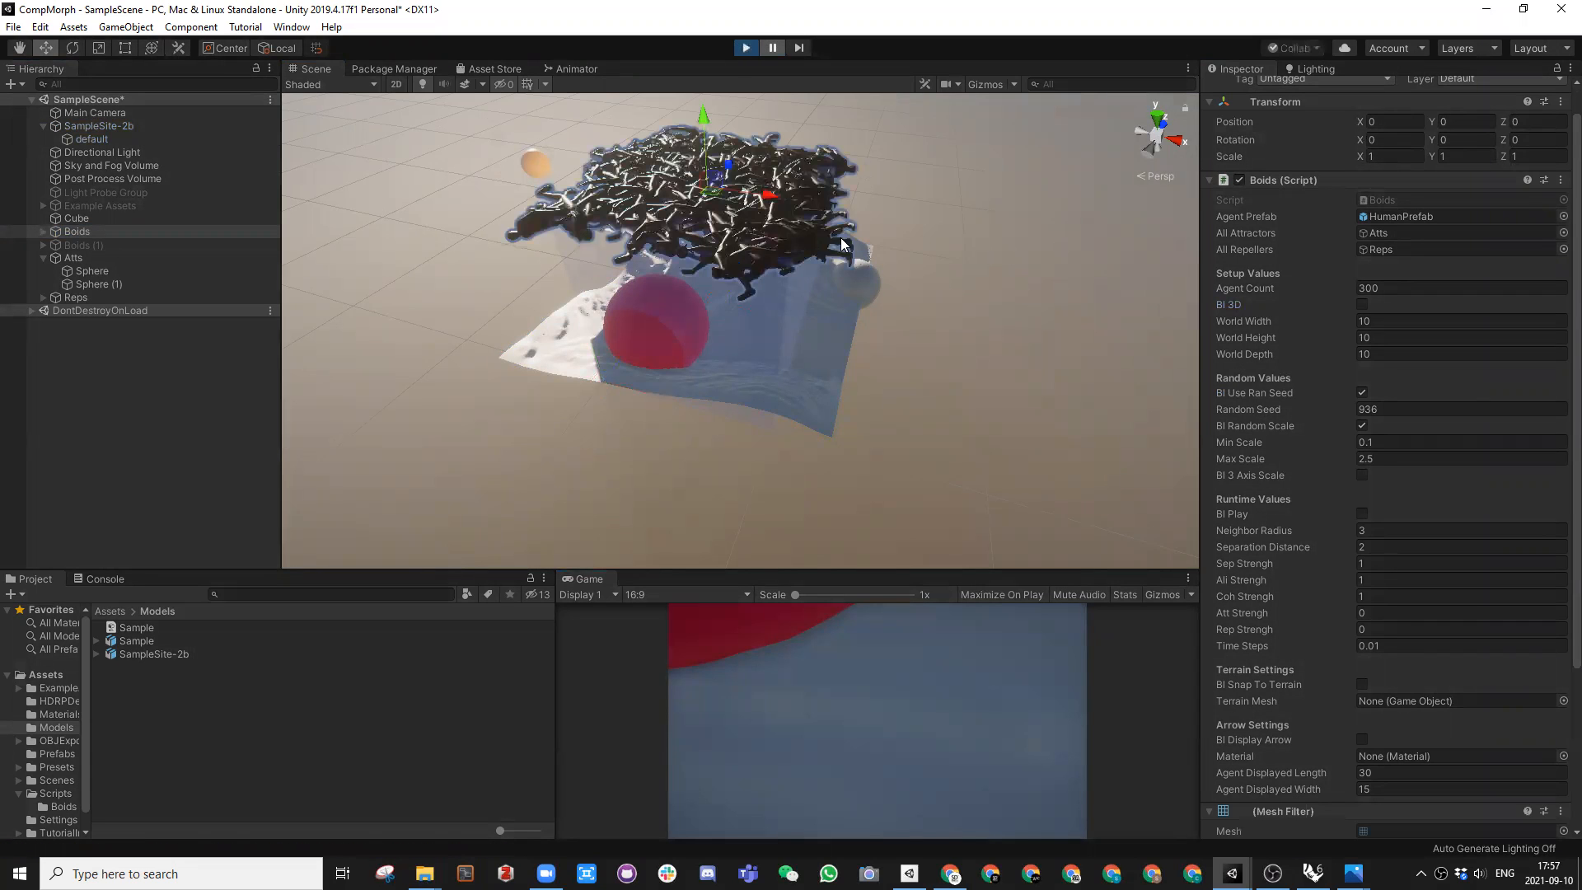
left_click(747, 48)
Step: Set the Boids Max Scale to 0.1 and Min Scale to 0.01, and test the agent size in a short run
left_click(1374, 459)
left_click(1349, 462)
type("0.1")
left_click(1344, 443)
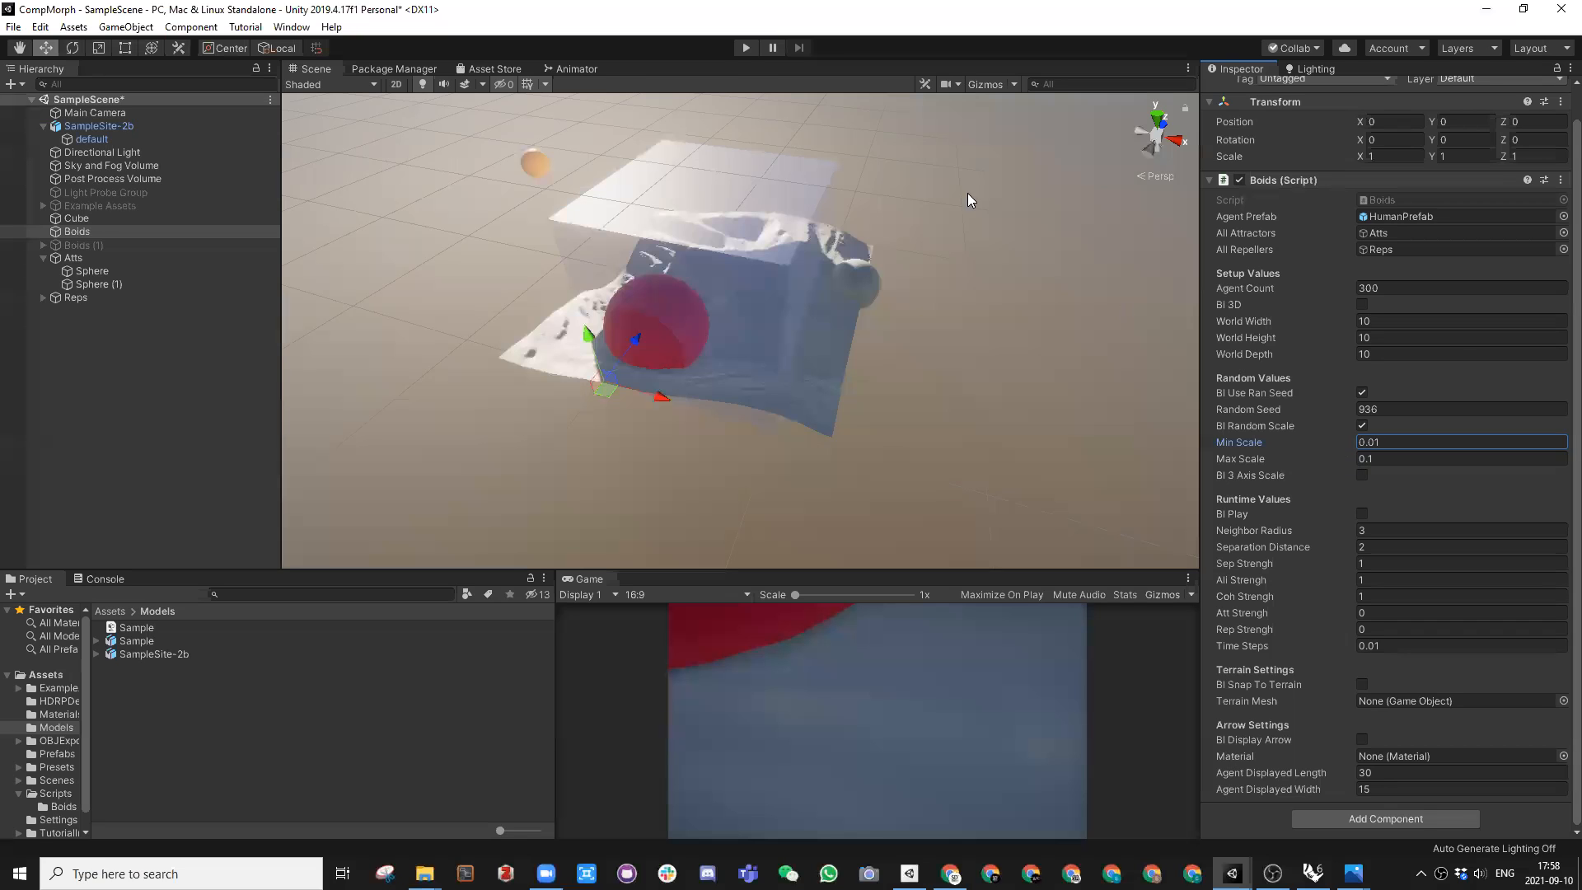
left_click(744, 49)
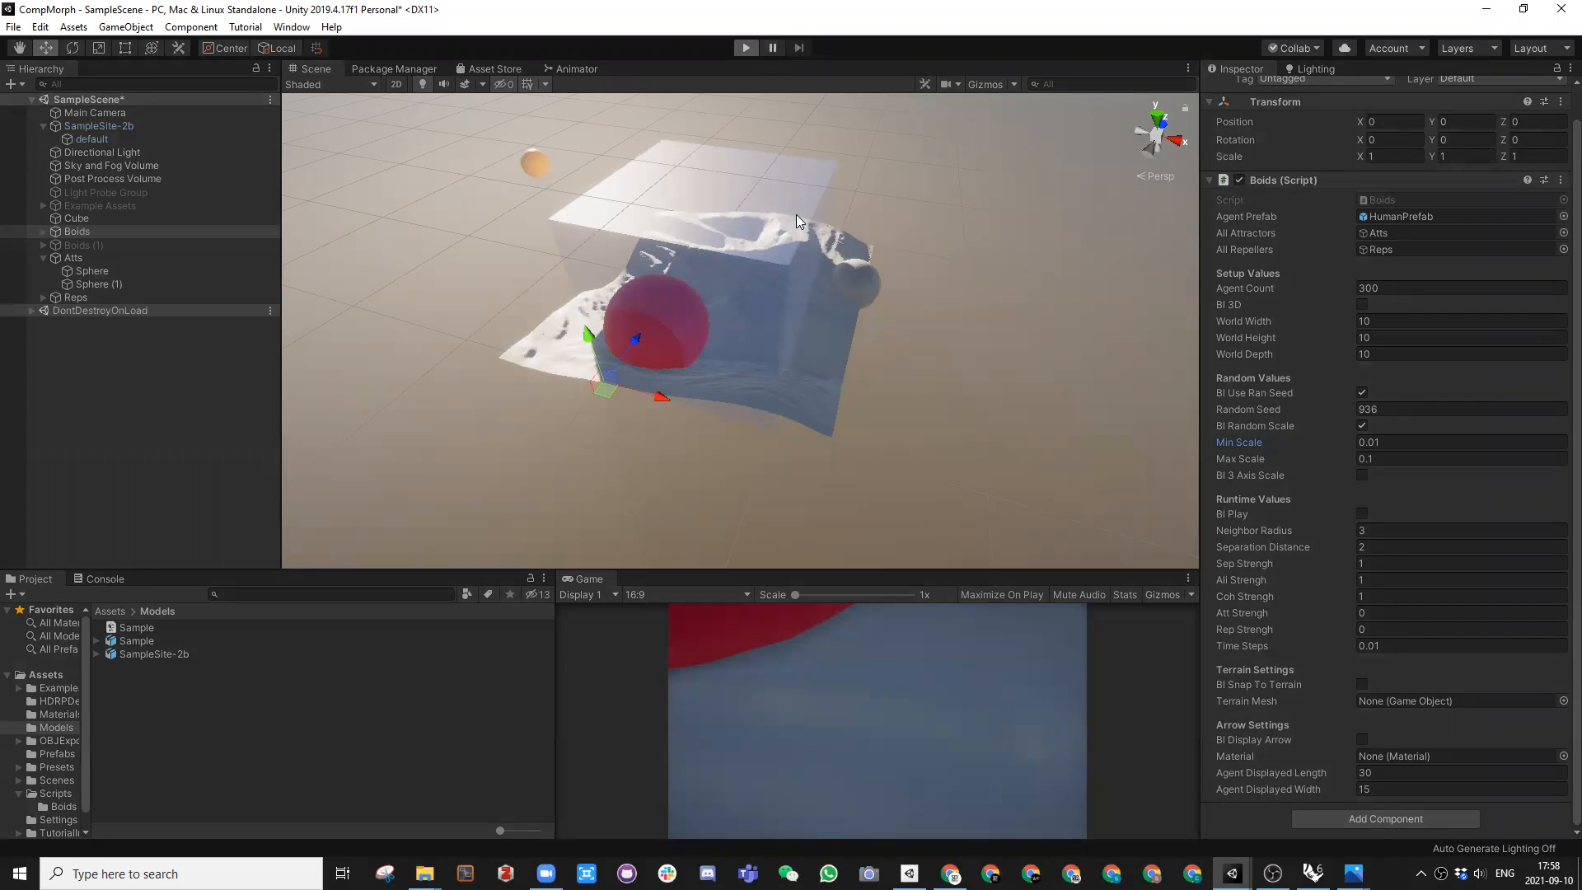
scroll(774, 195, "up", 4)
left_click(744, 48)
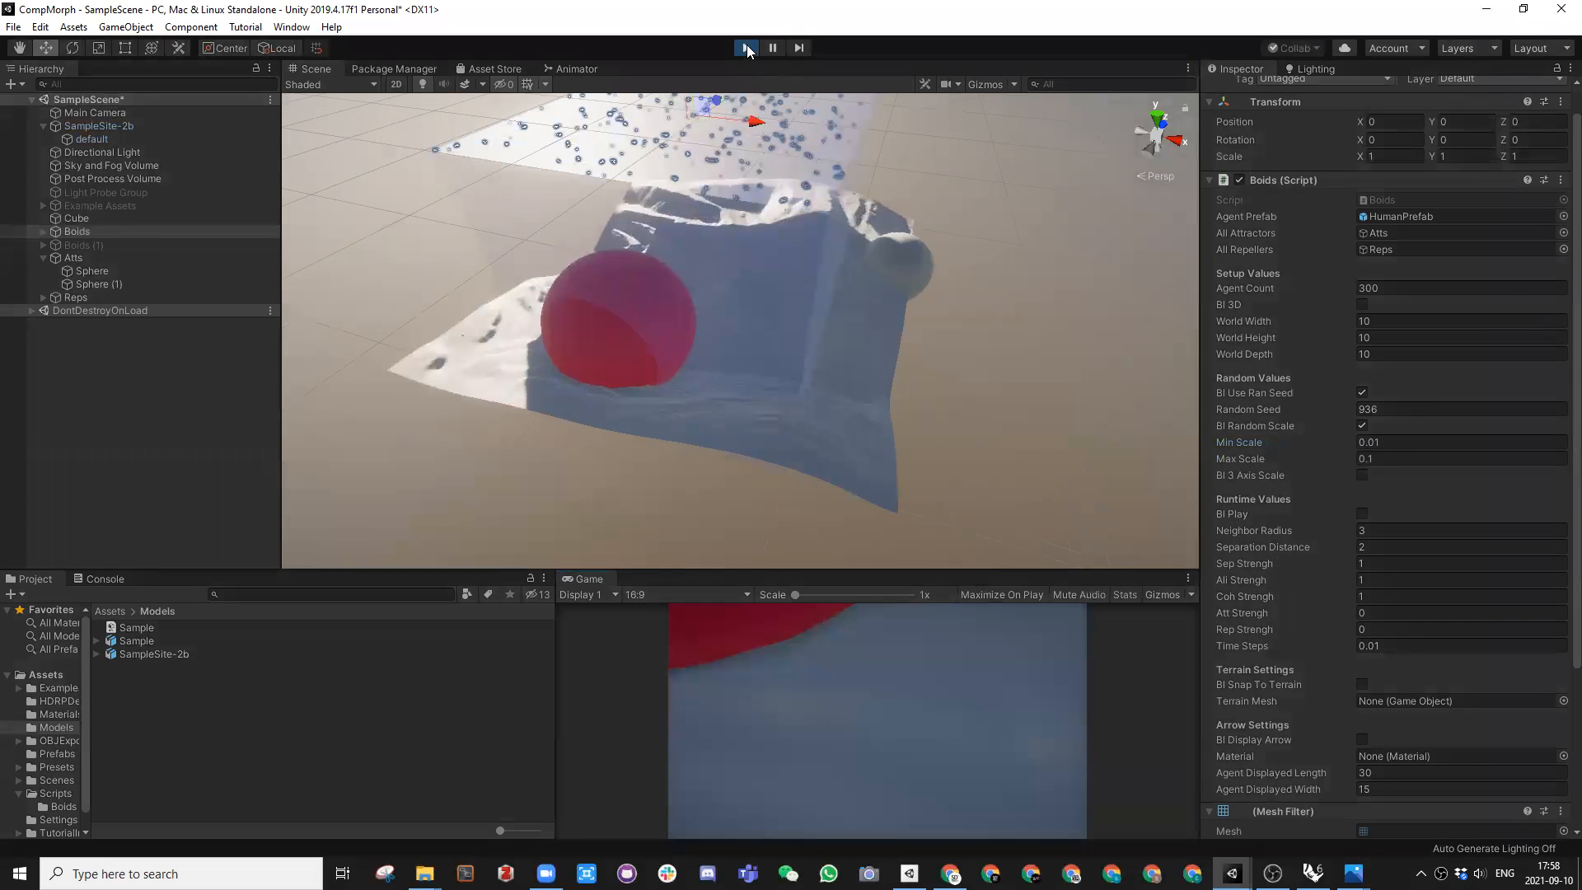
Step: Set both Min Scale and Max Scale of the Boids script to 0.5
left_click(1367, 442)
type("0")
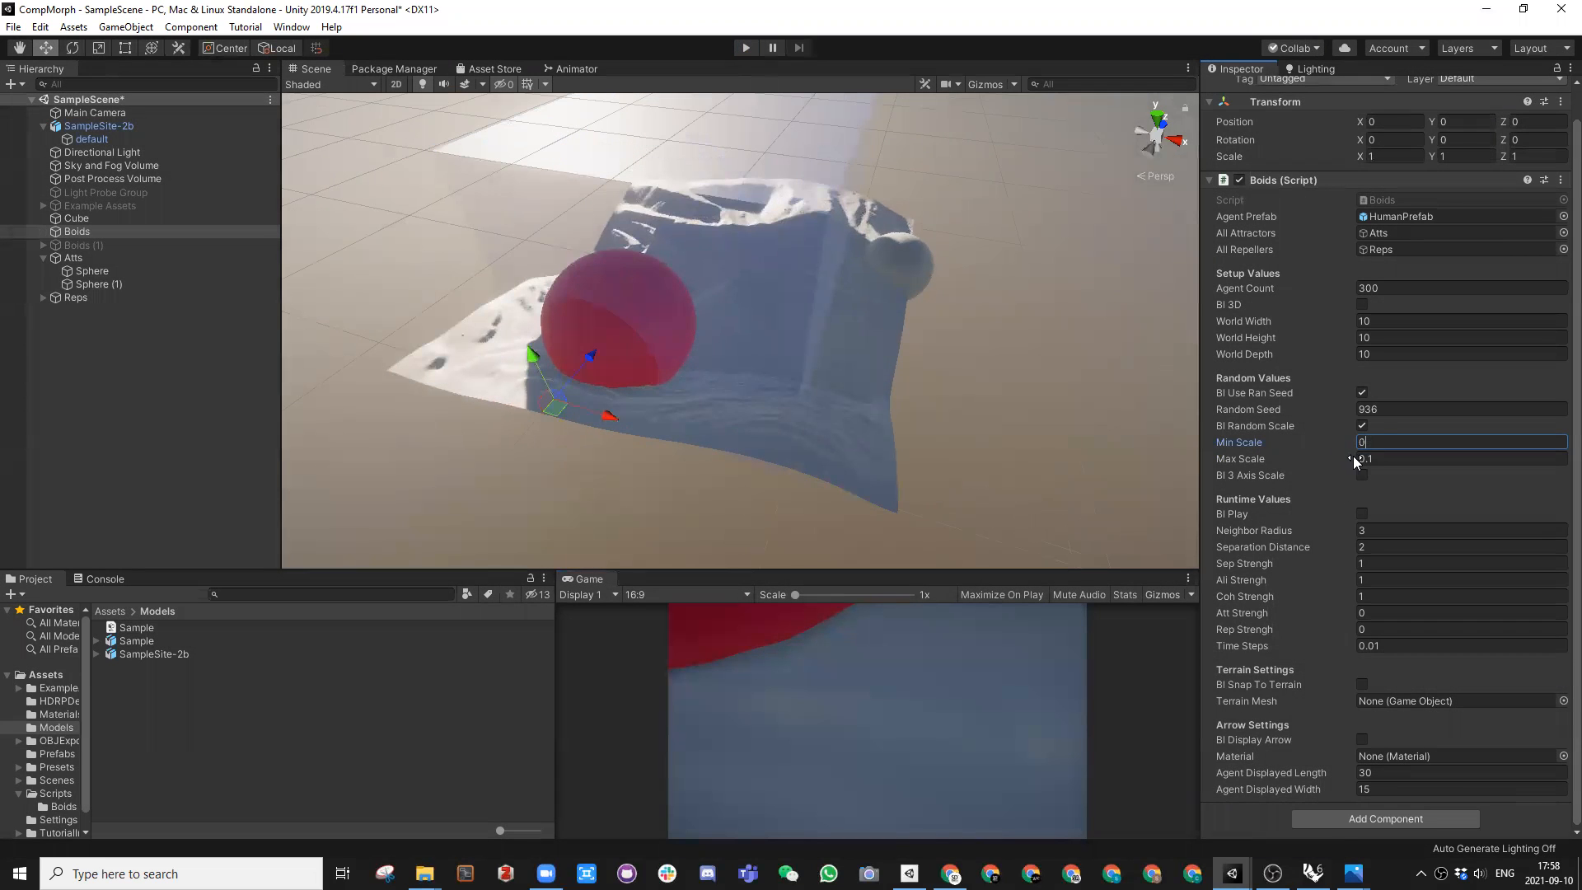
type(".5")
left_click(1364, 459)
type("0.5")
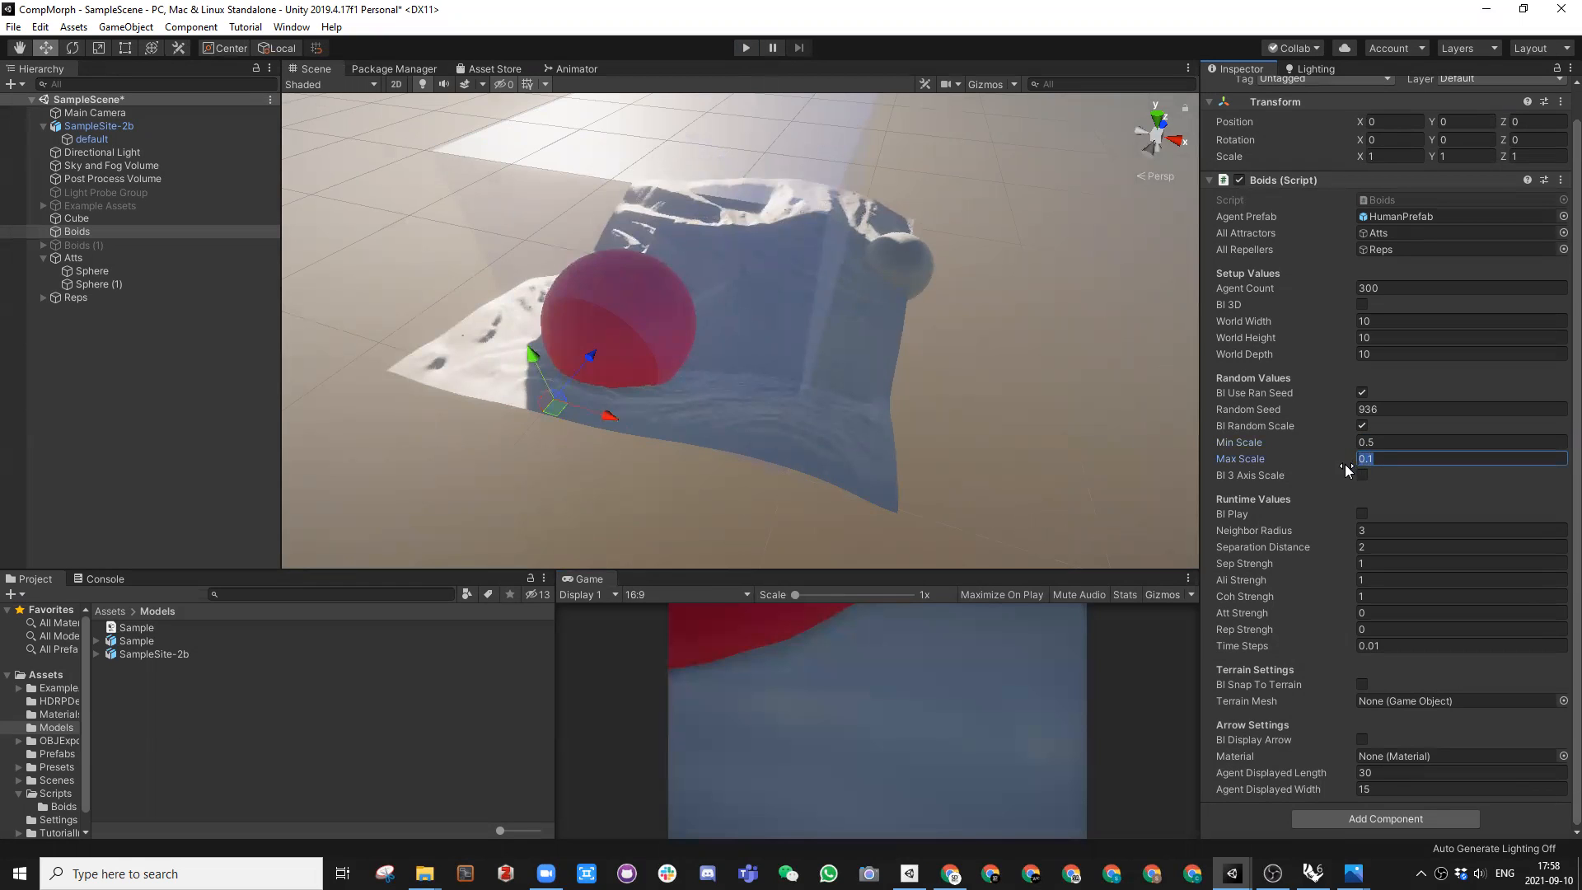
Step: Run the scene with Bl Play enabled, switch Bl Snap To Terrain on and off while watching the agents, and stop the run
left_click(746, 47)
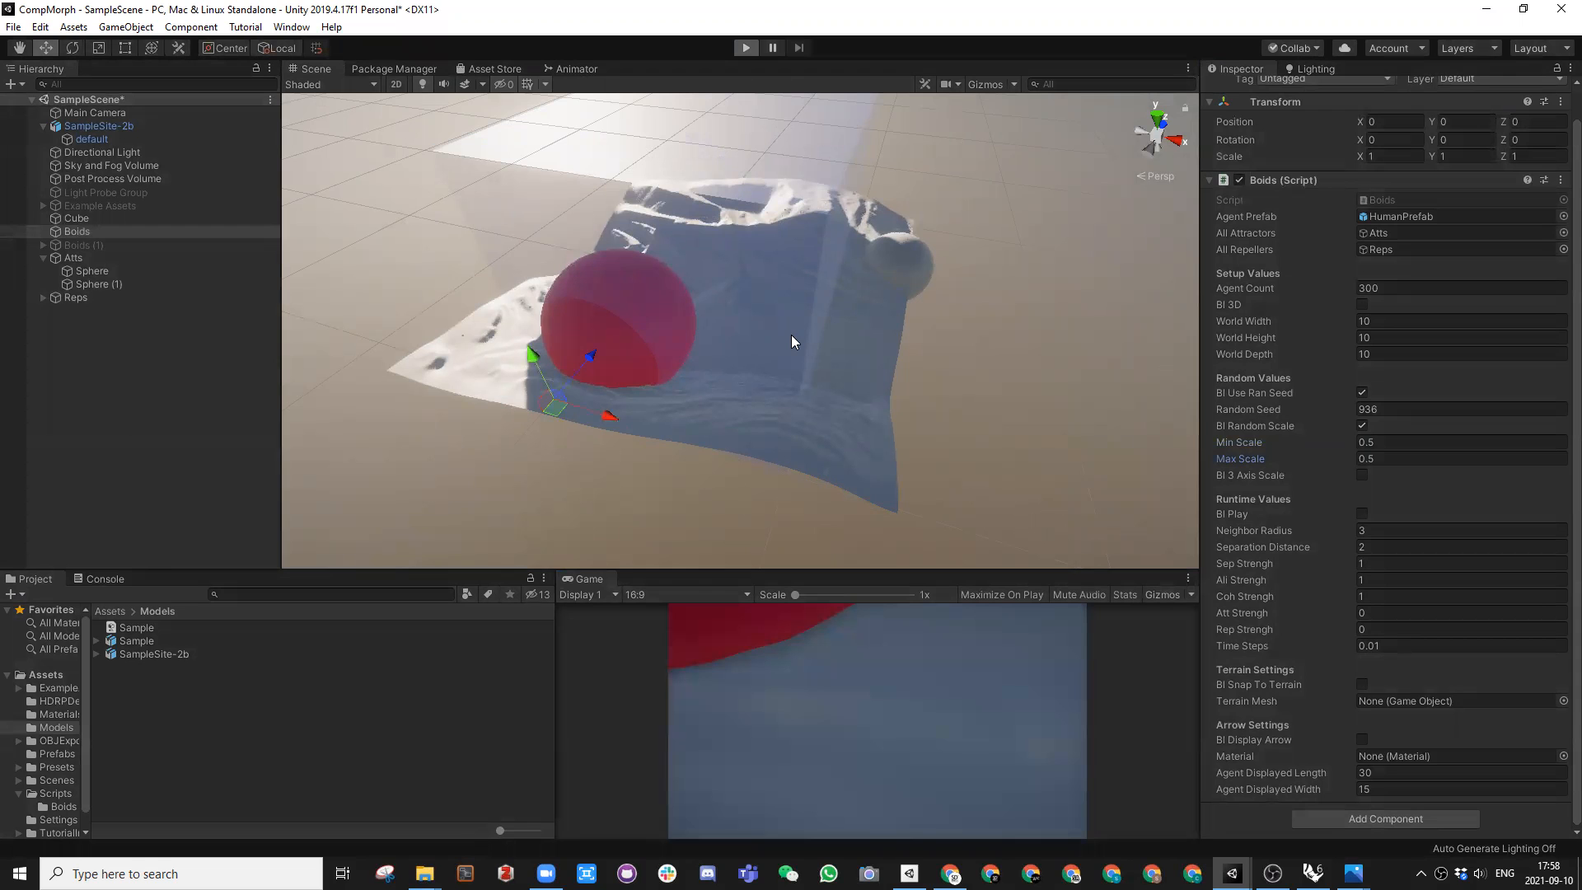
scroll(789, 309, "down", 3)
right_click_drag(788, 309, 779, 404)
left_click(1362, 514)
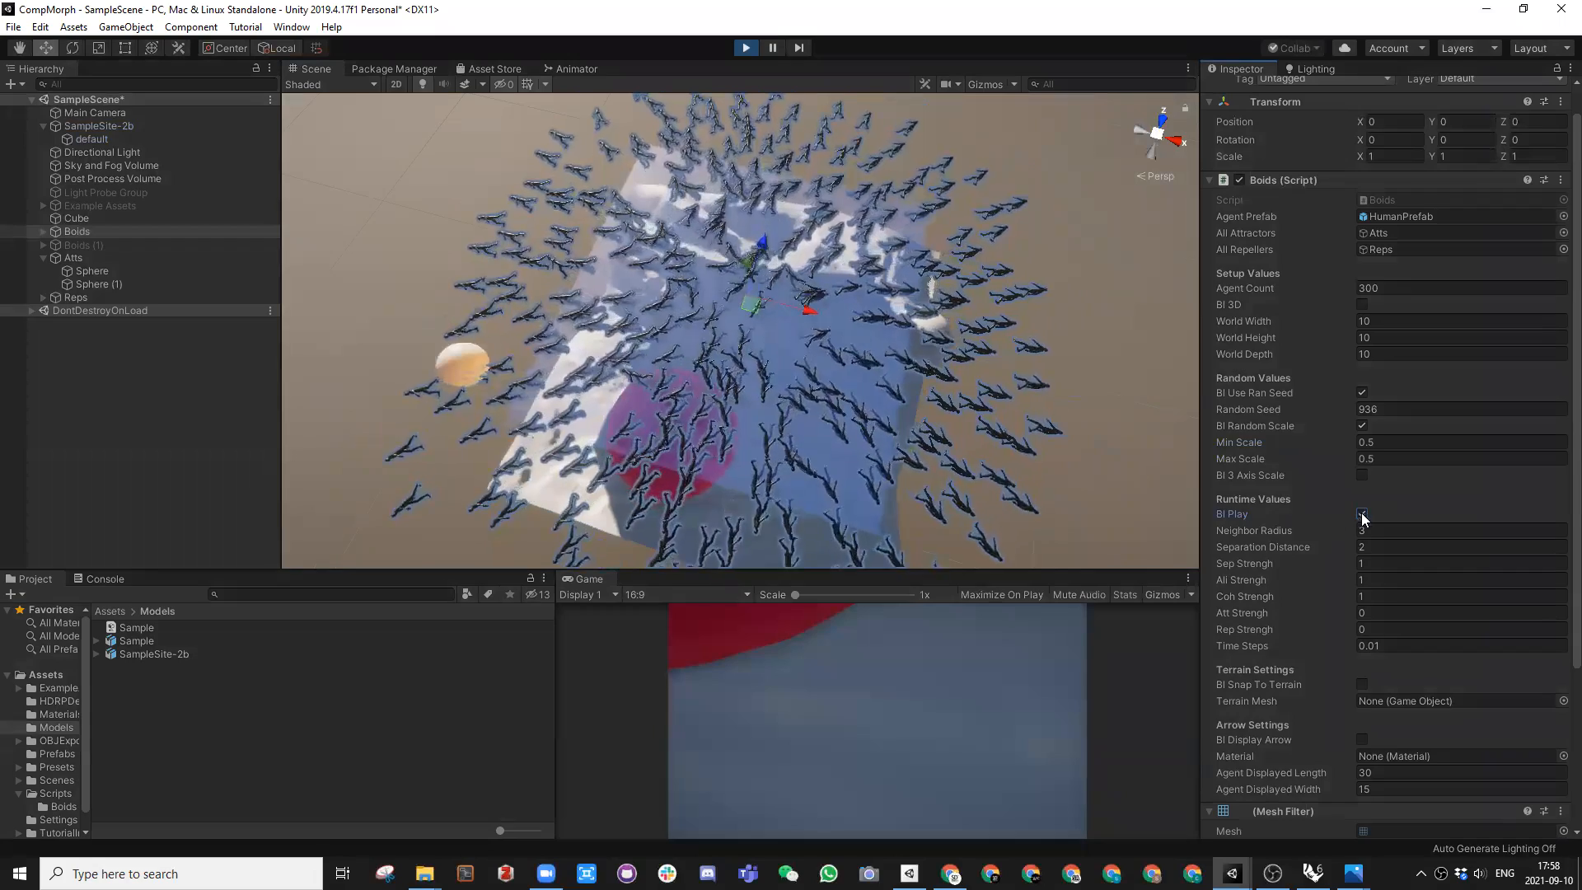
left_click(1361, 684)
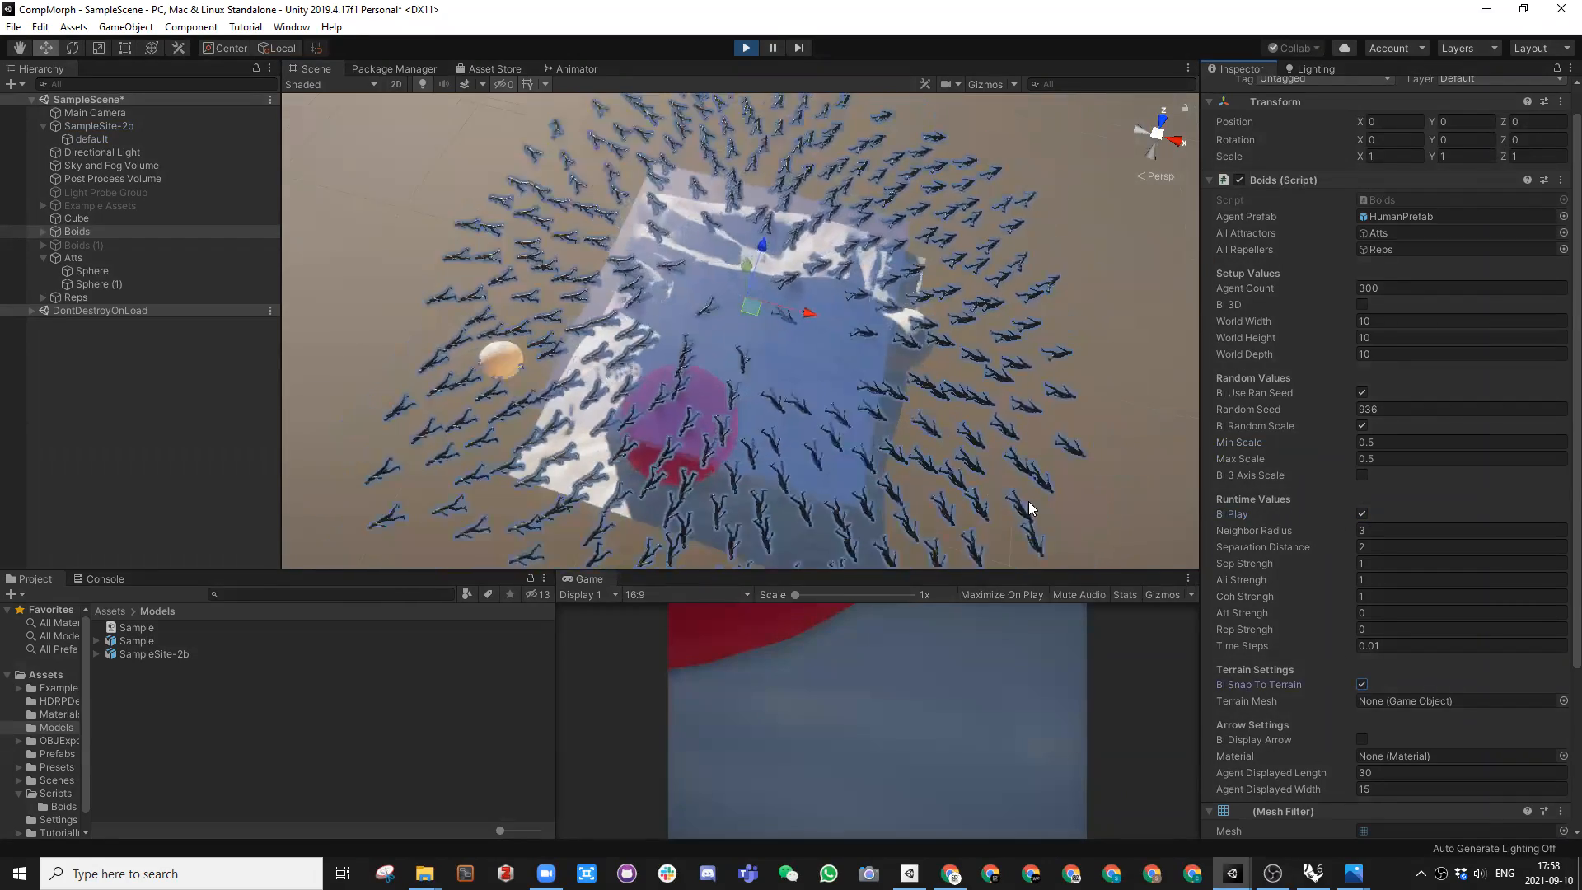
left_click(1360, 685)
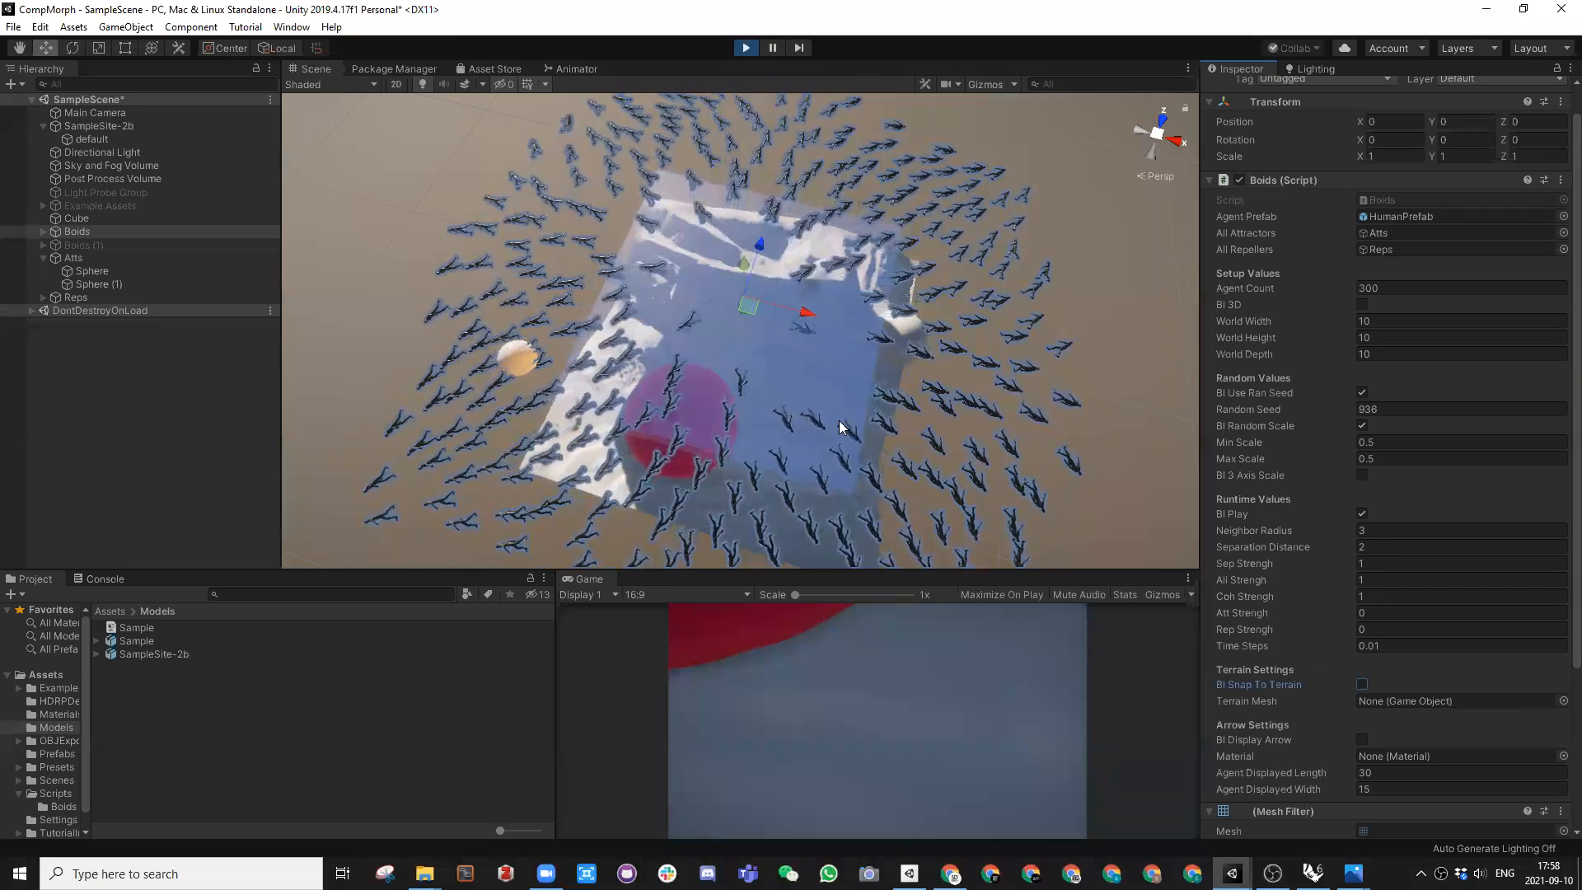
left_click_drag(838, 421, 791, 272, "alt")
left_click(746, 47)
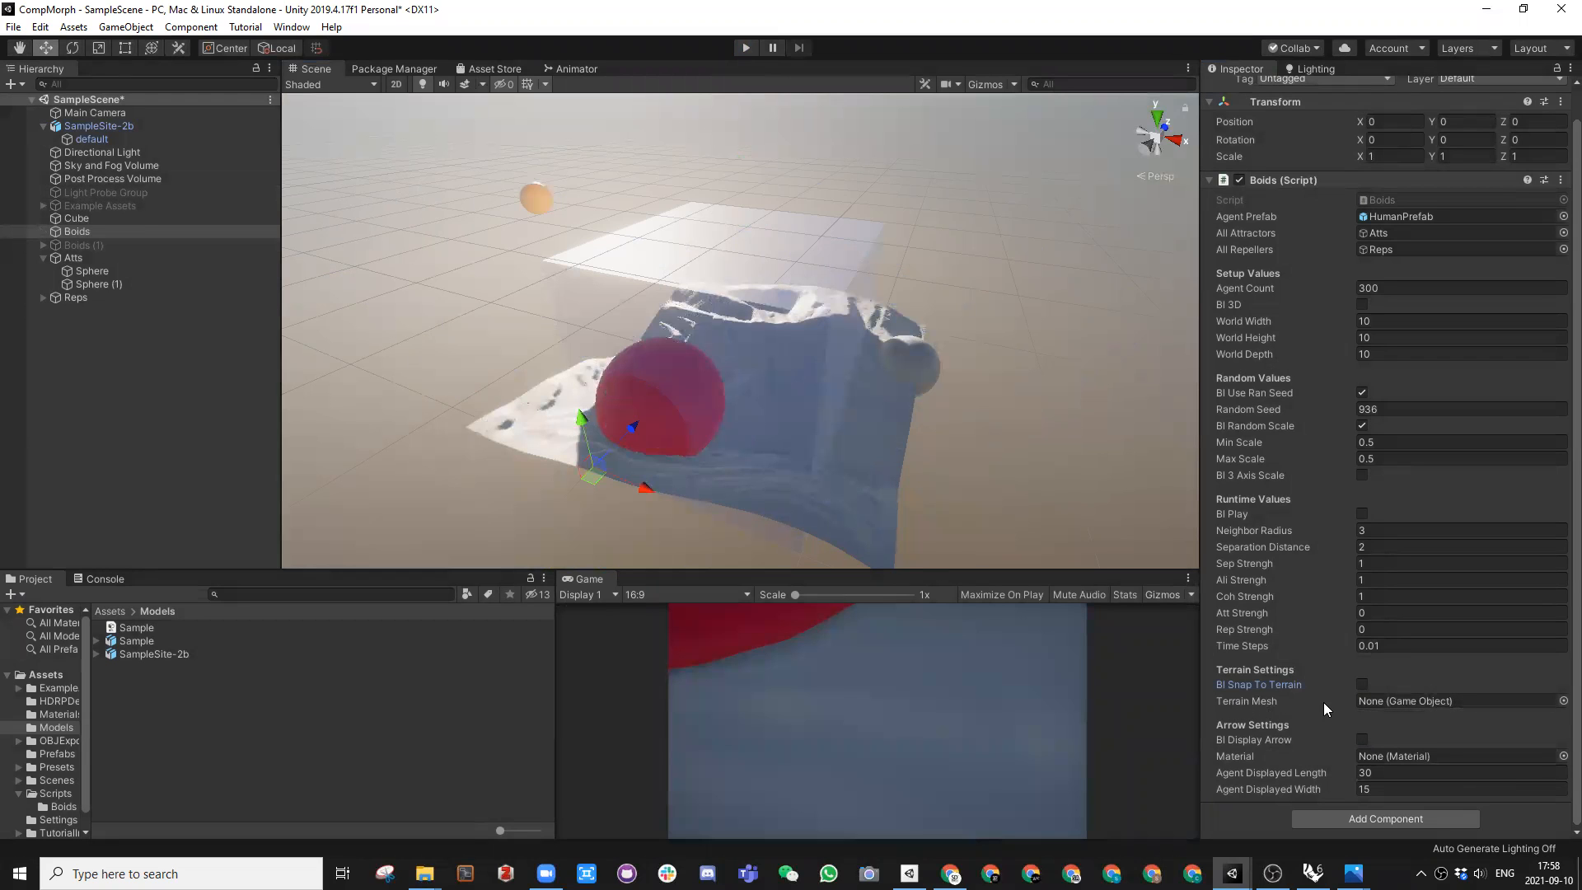
Step: Assign the default child object of SampleSite-2b as the Terrain Mesh of the Boids script
left_click(87, 128)
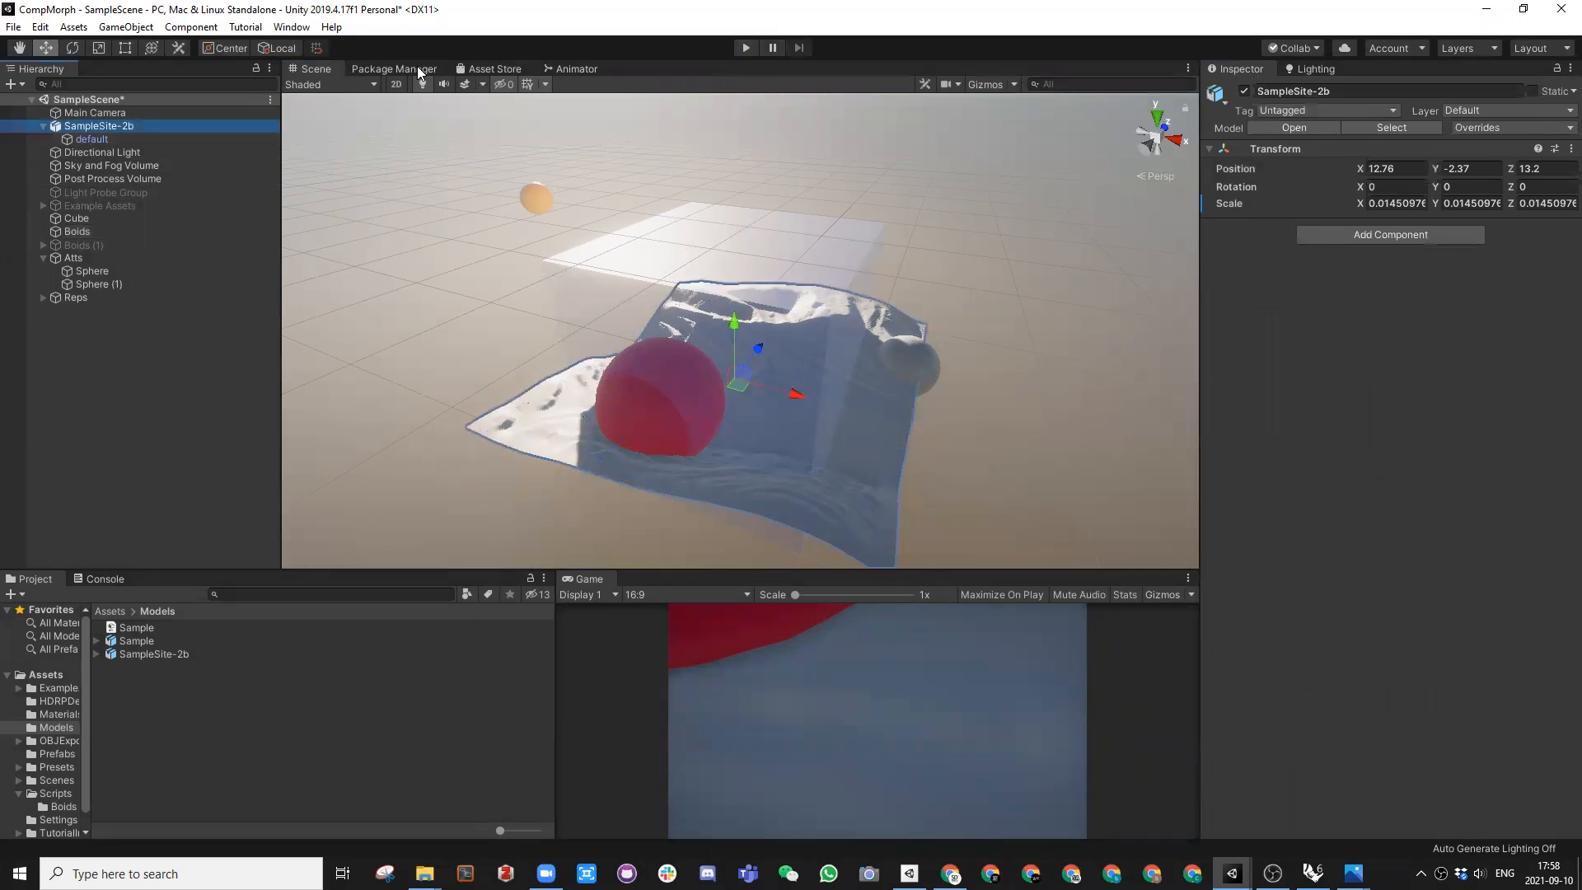
left_click(91, 139)
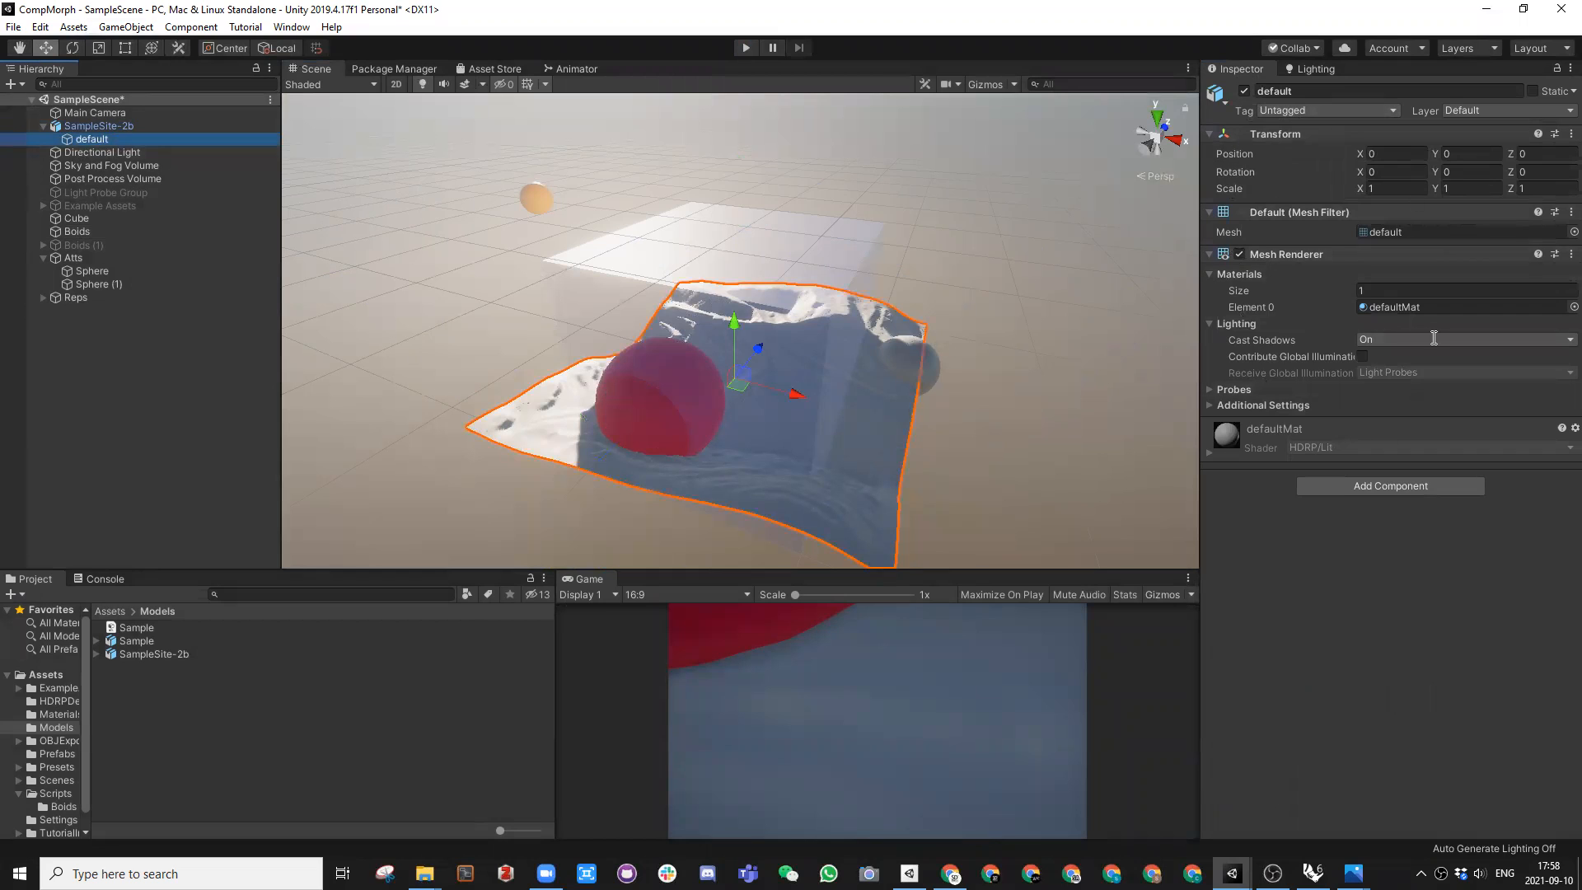
left_click(89, 127)
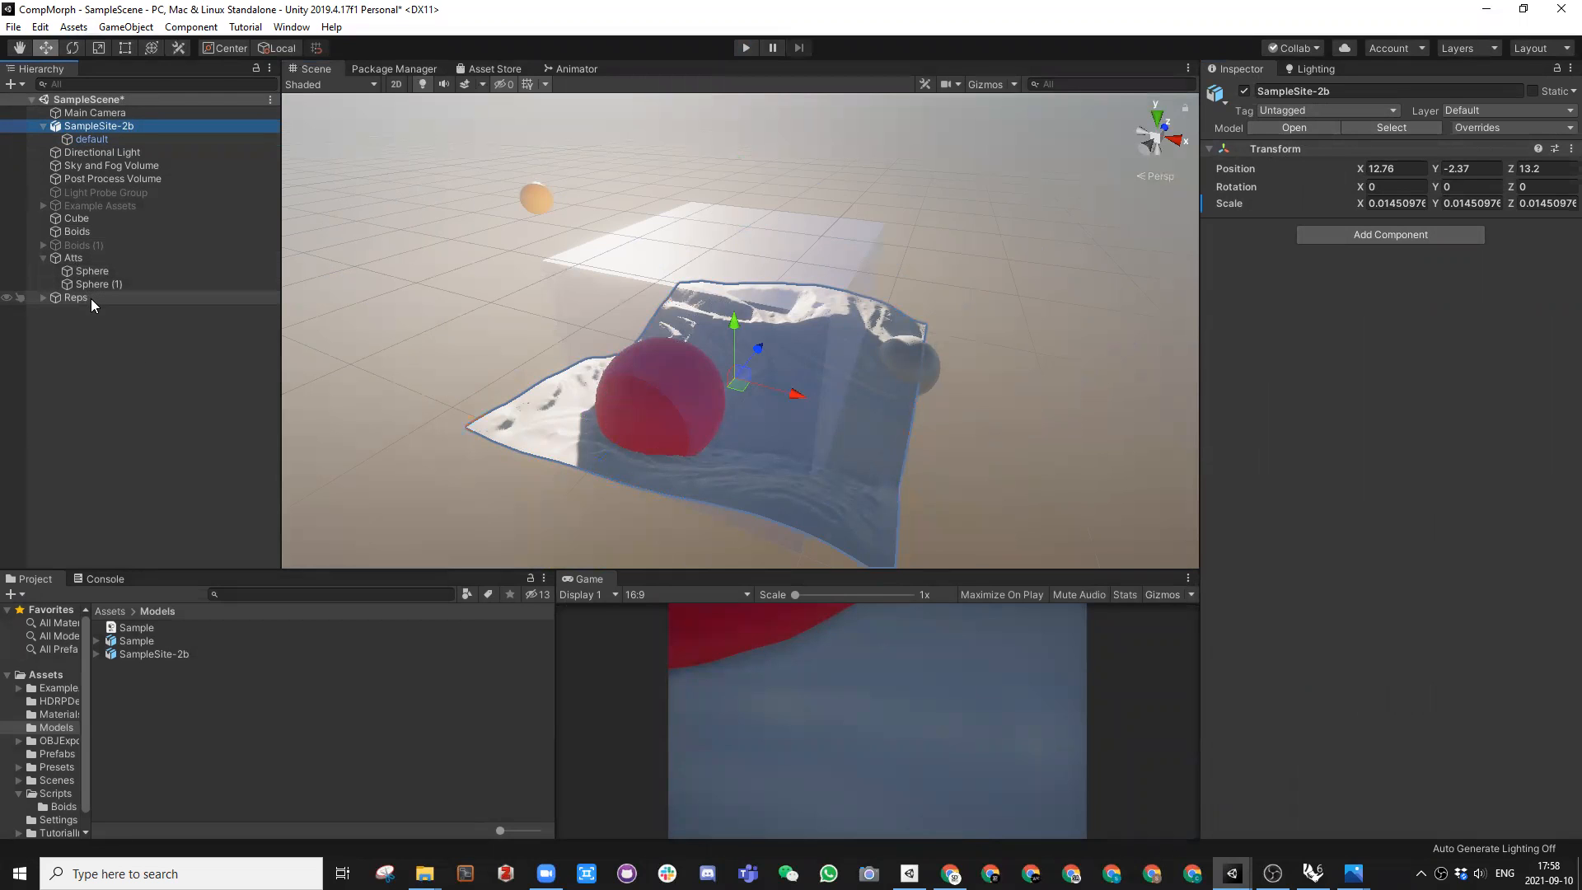
left_click(74, 232)
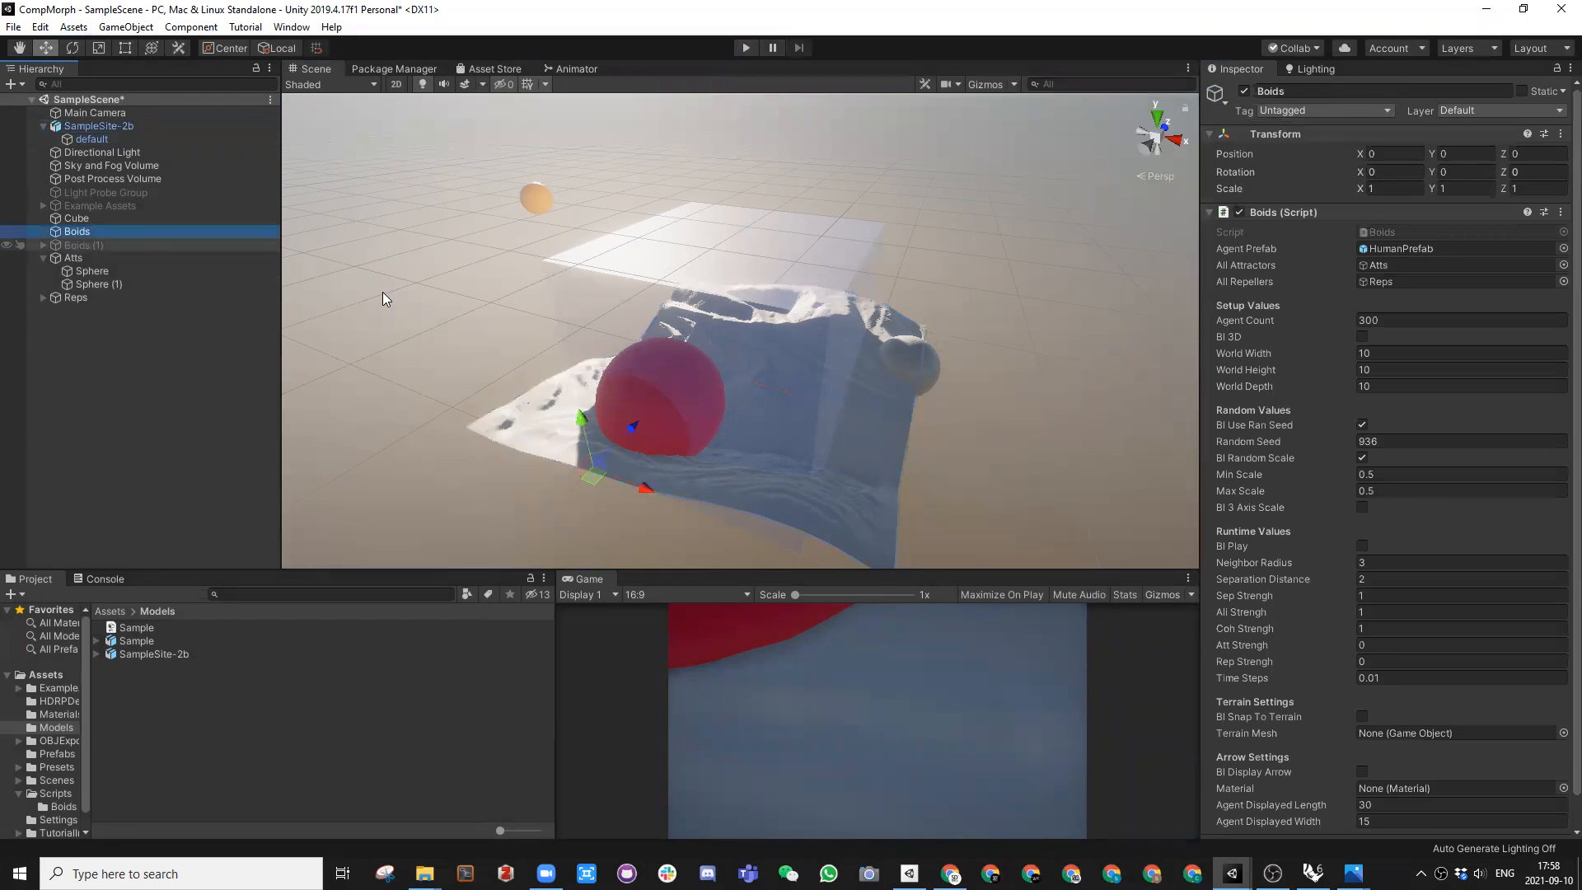
scroll(1353, 534, "down", 1)
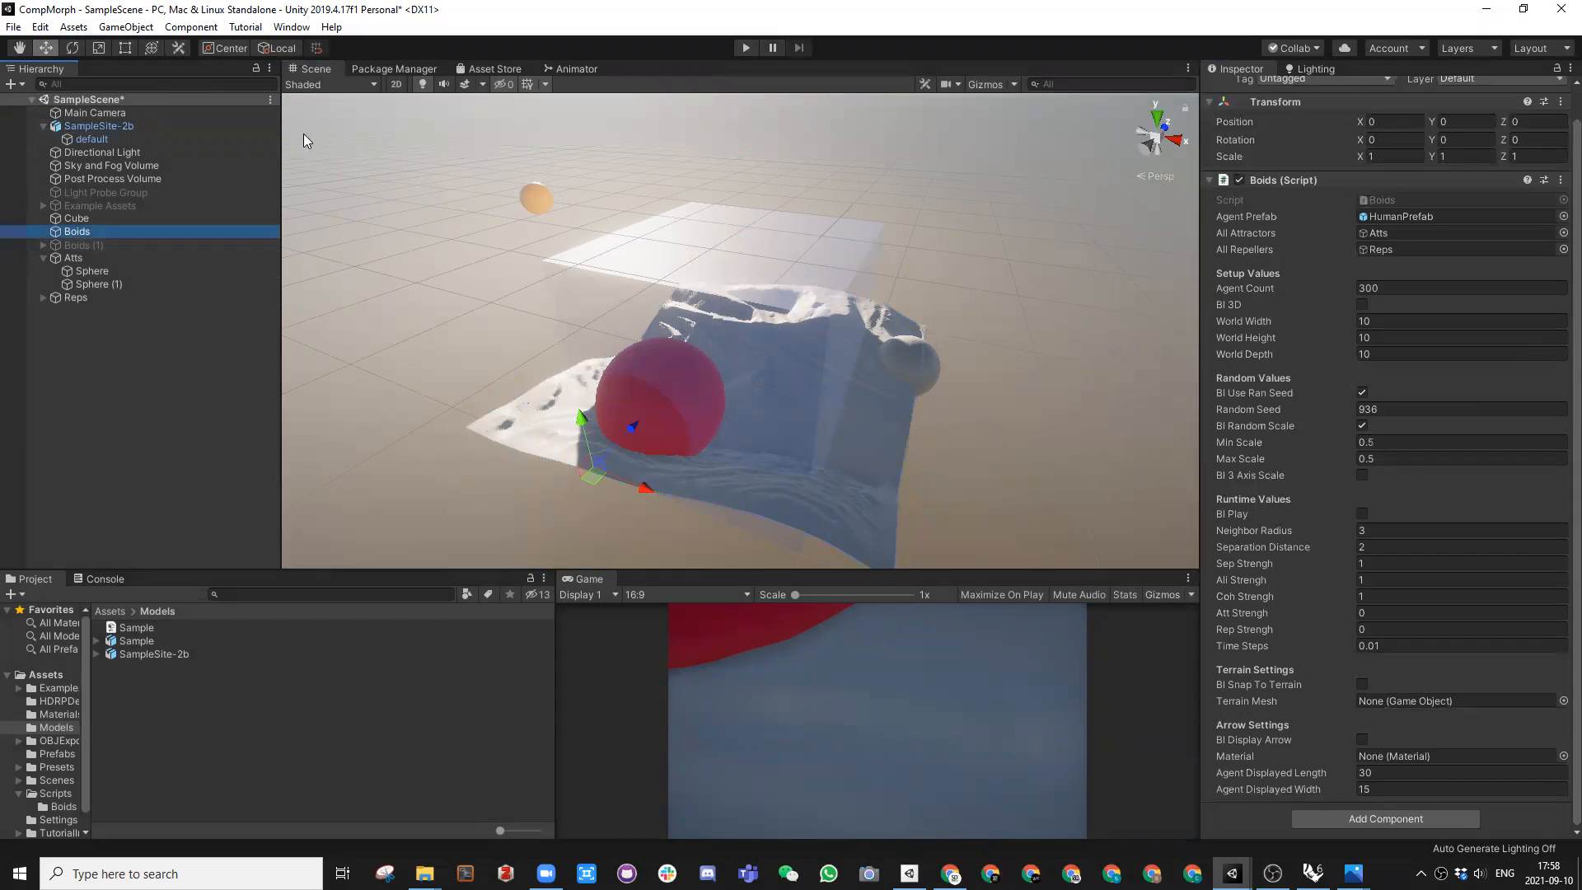
left_click_drag(91, 141, 1390, 710)
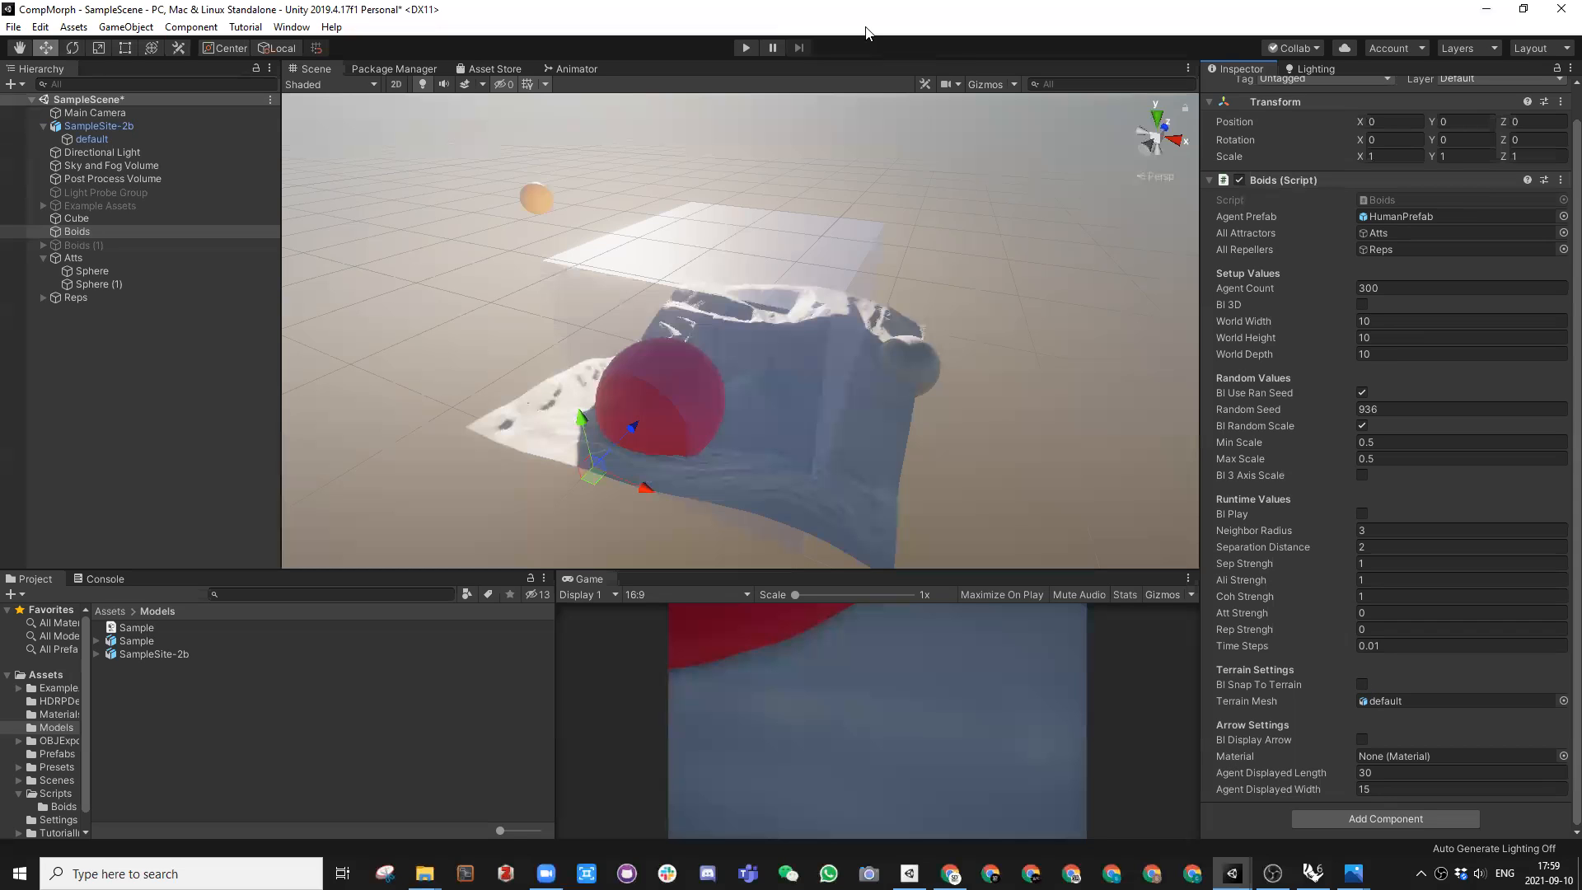
Step: Run the scene and deactivate the Atts and Reps objects
left_click(747, 48)
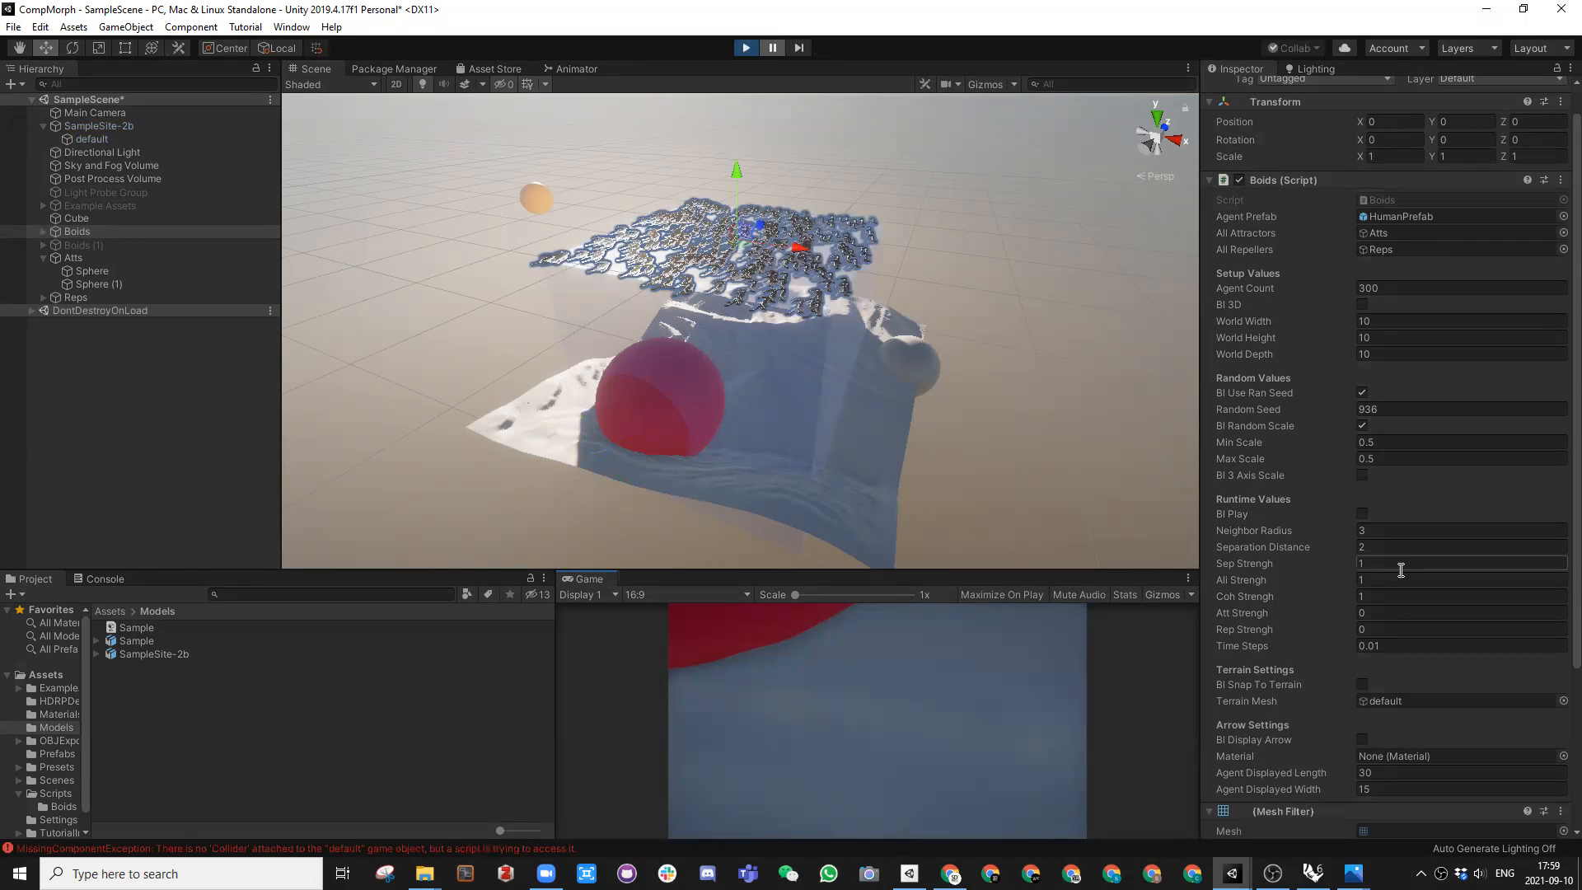
left_click(78, 258)
left_click(1244, 91)
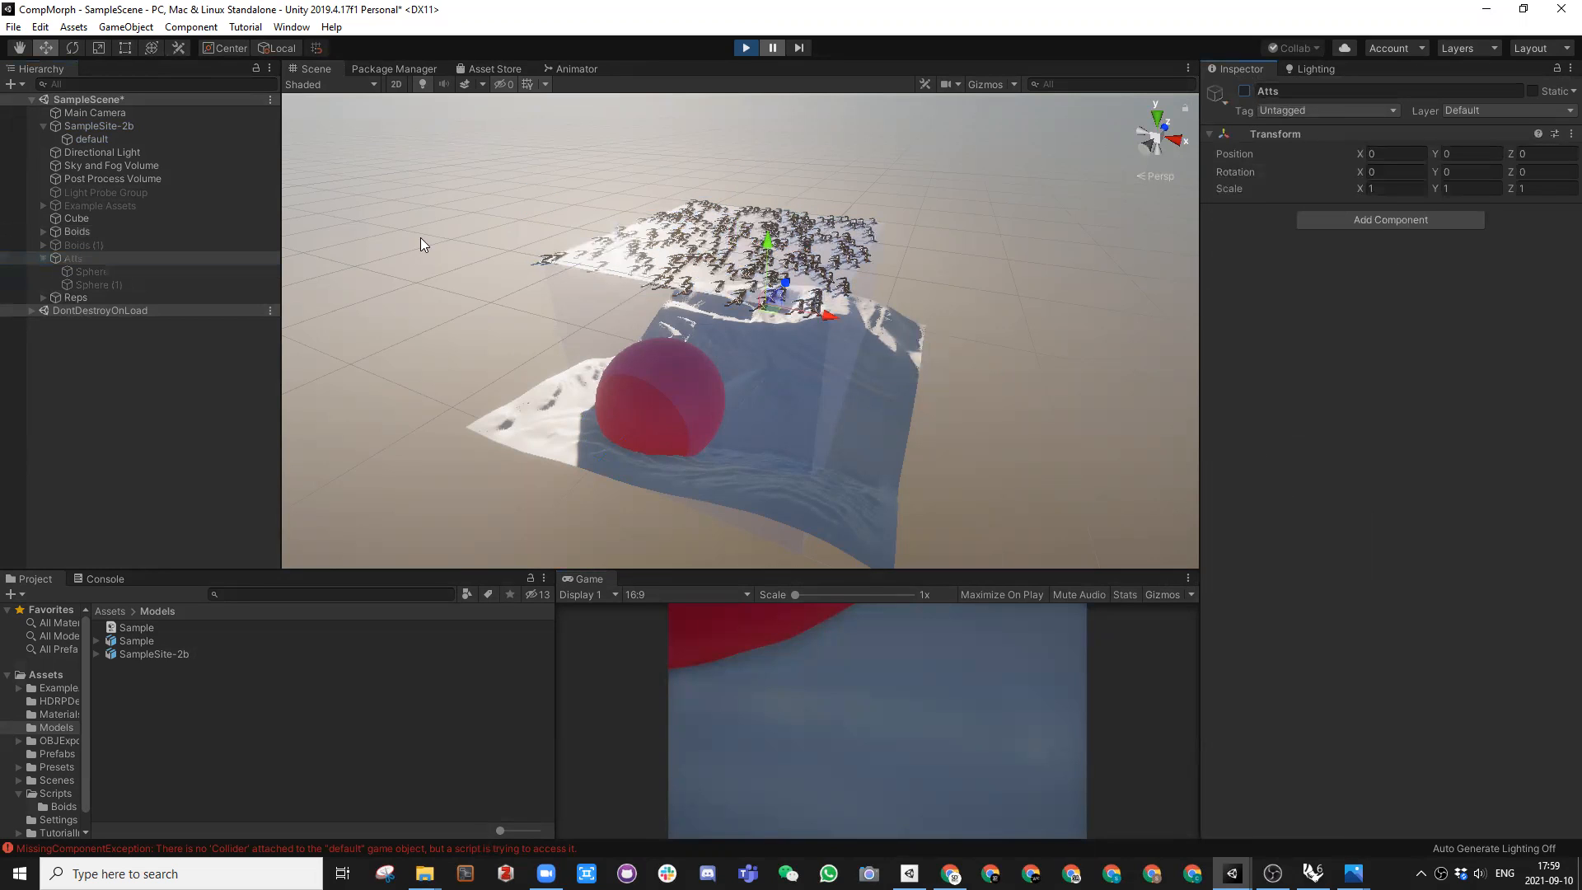
left_click(76, 297)
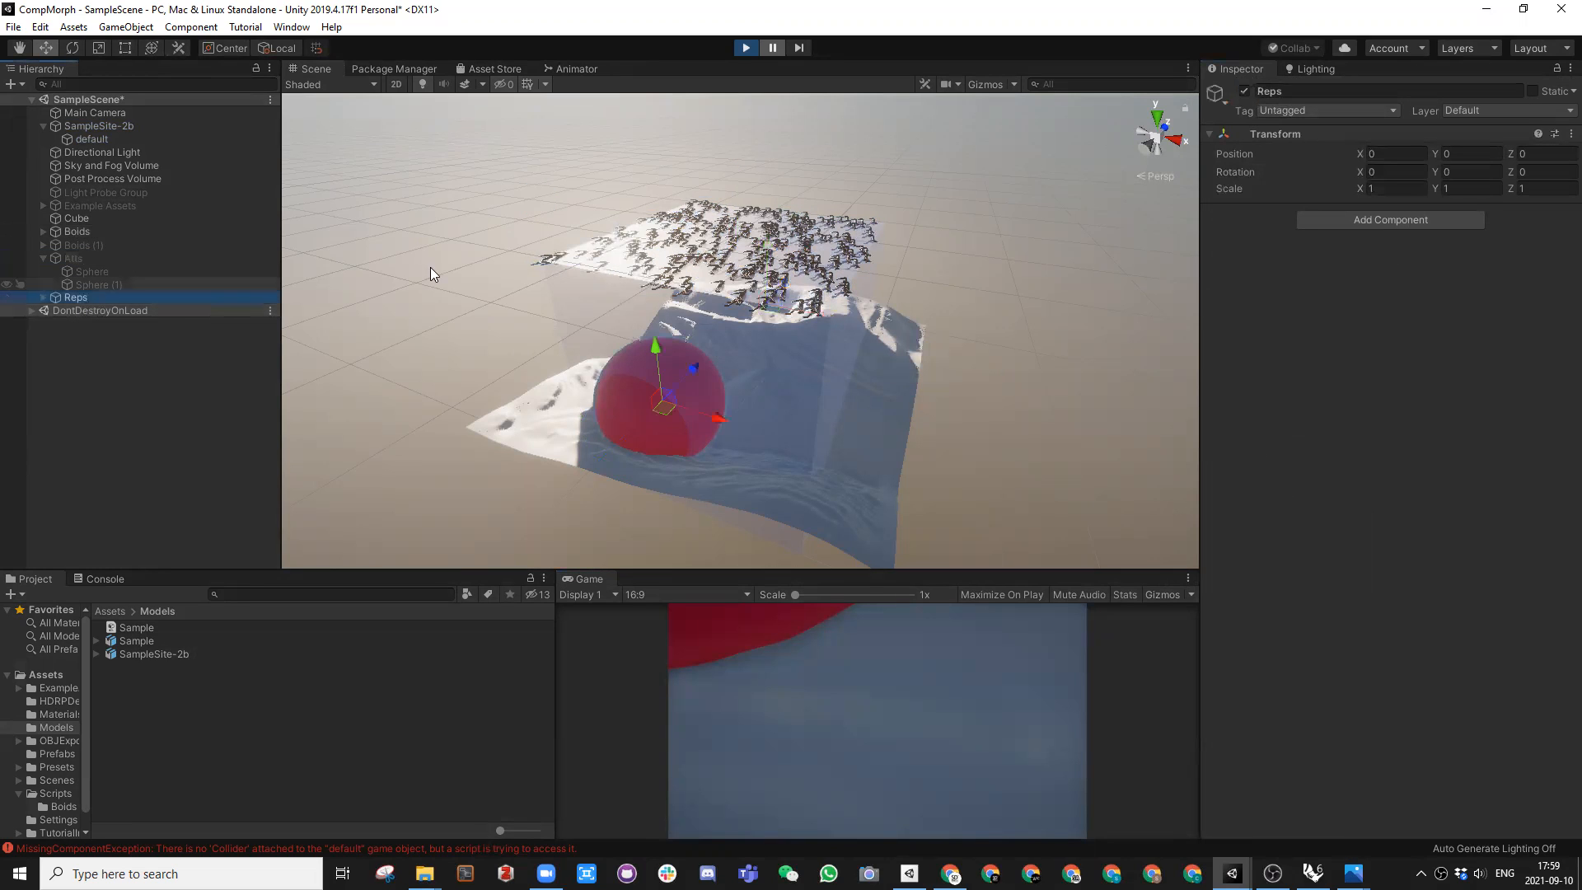
left_click(1244, 91)
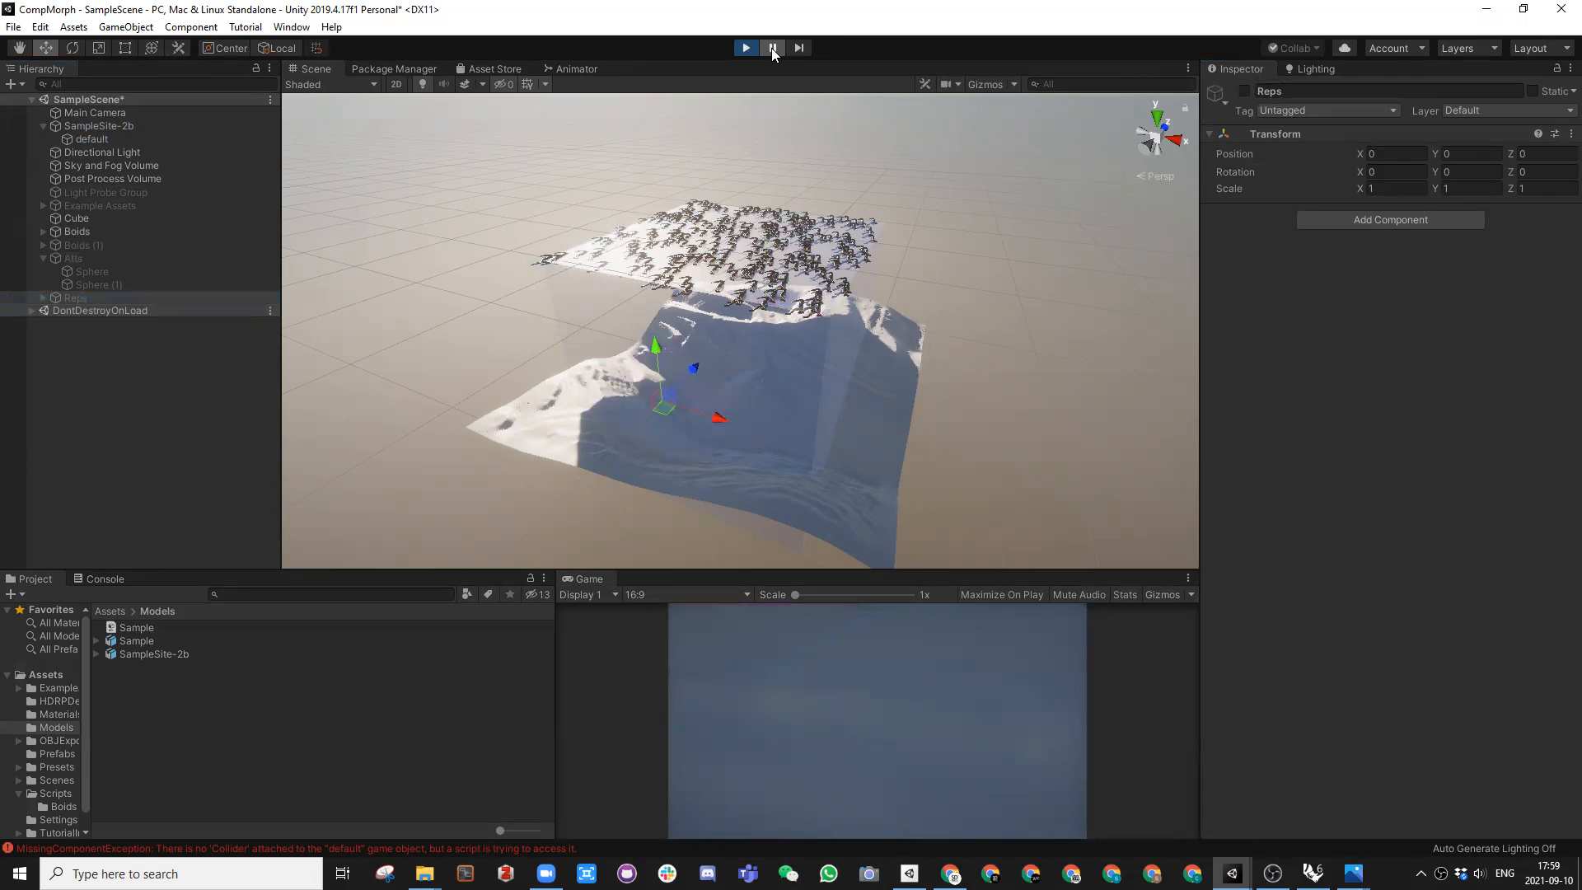
Step: Enable Bl Play on the Boids object and watch the agents move above the terrain
left_click(79, 231)
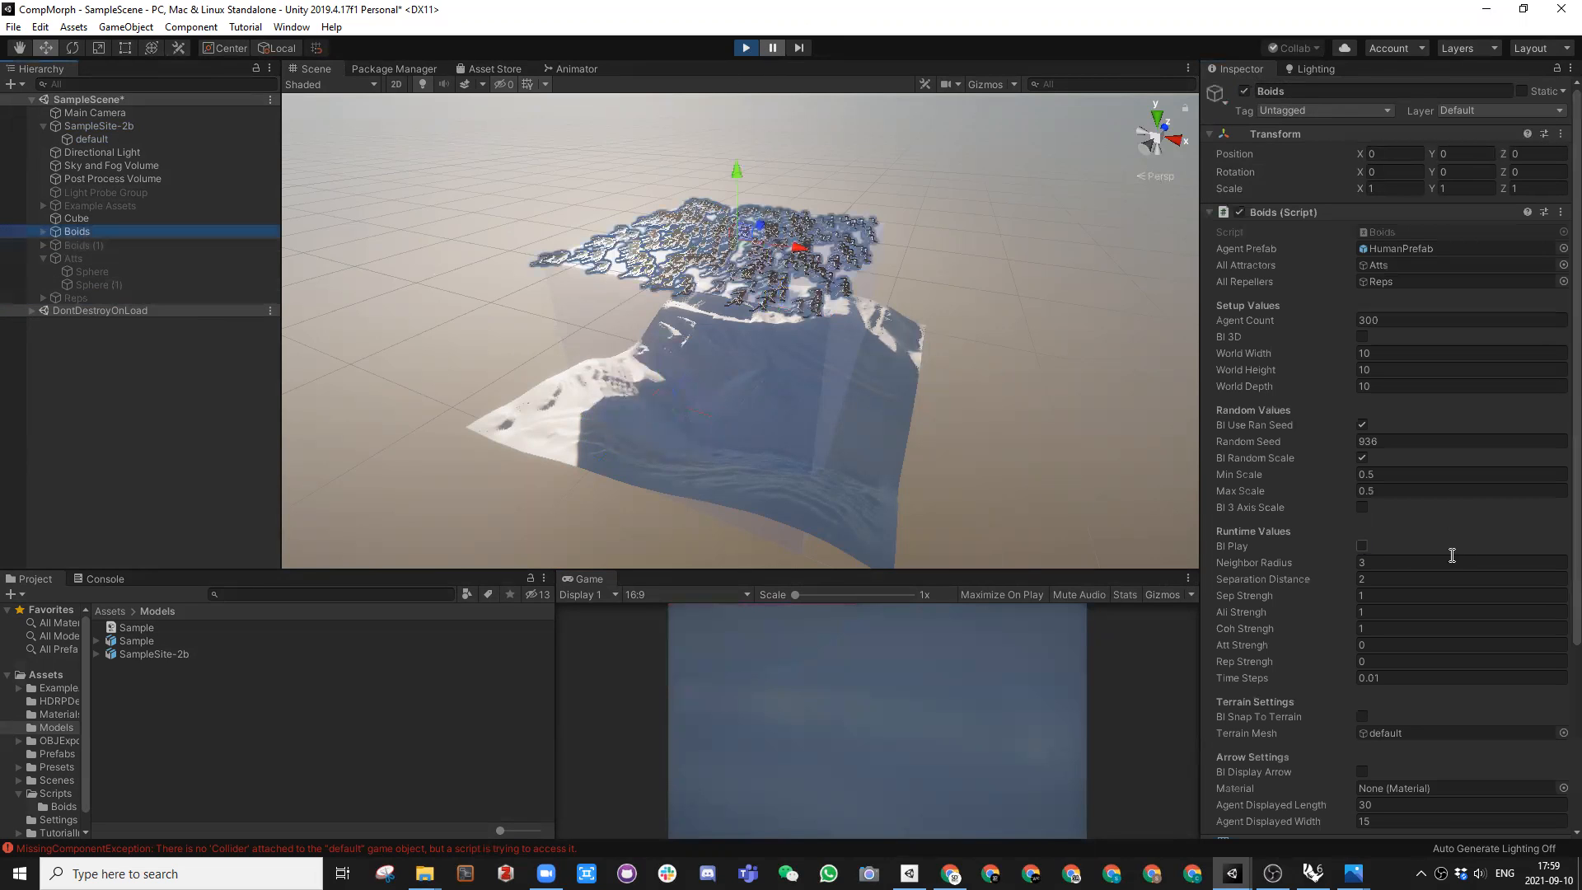
left_click(1360, 545)
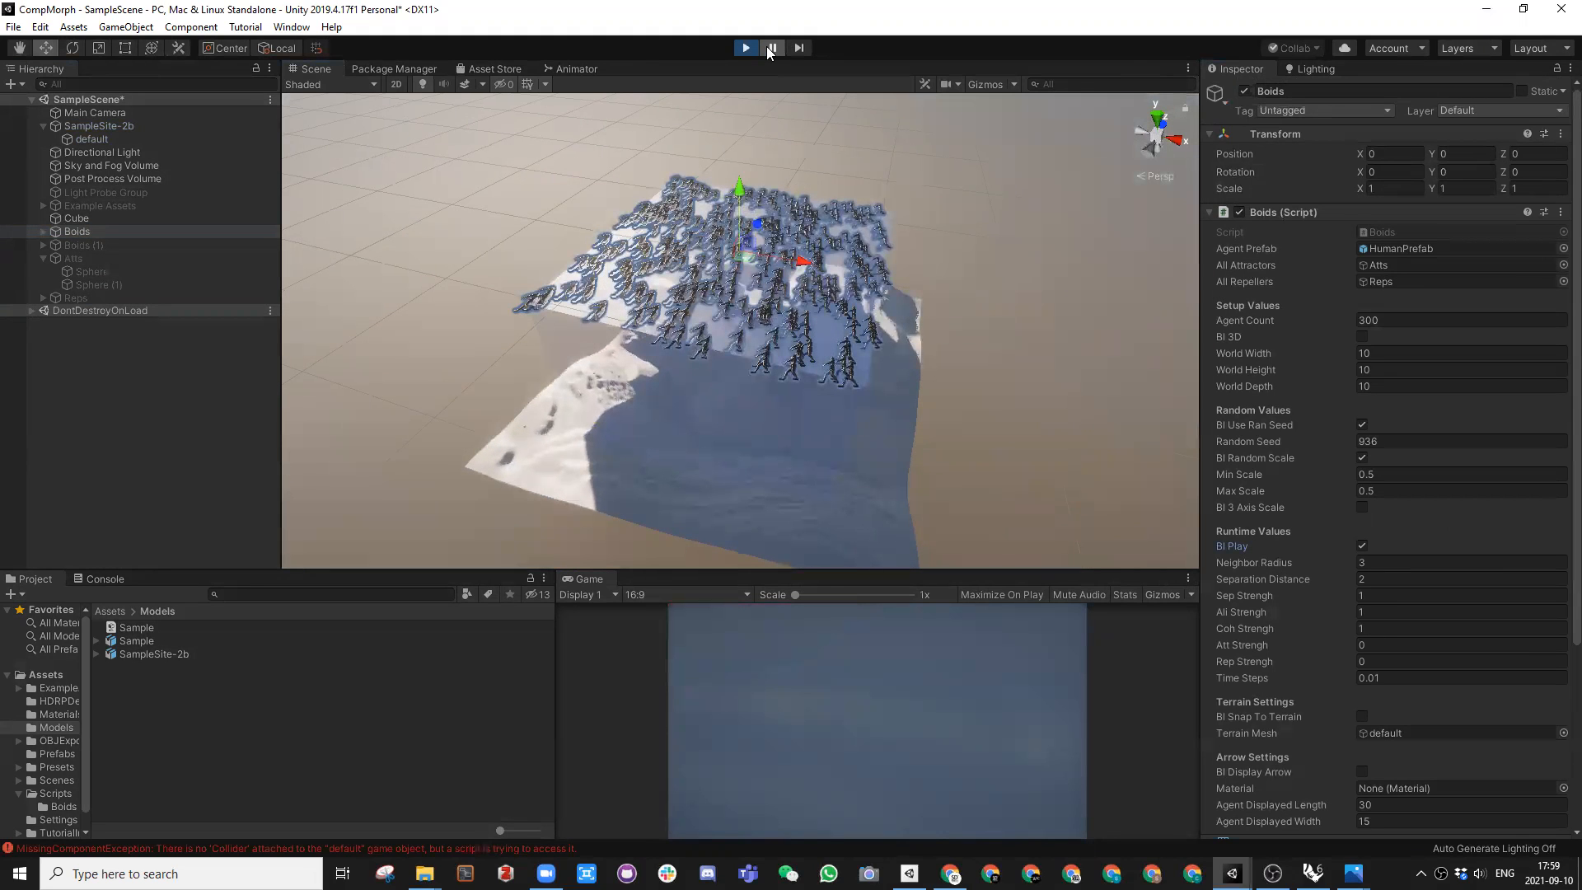
left_click_drag(803, 155, 820, 238, "alt")
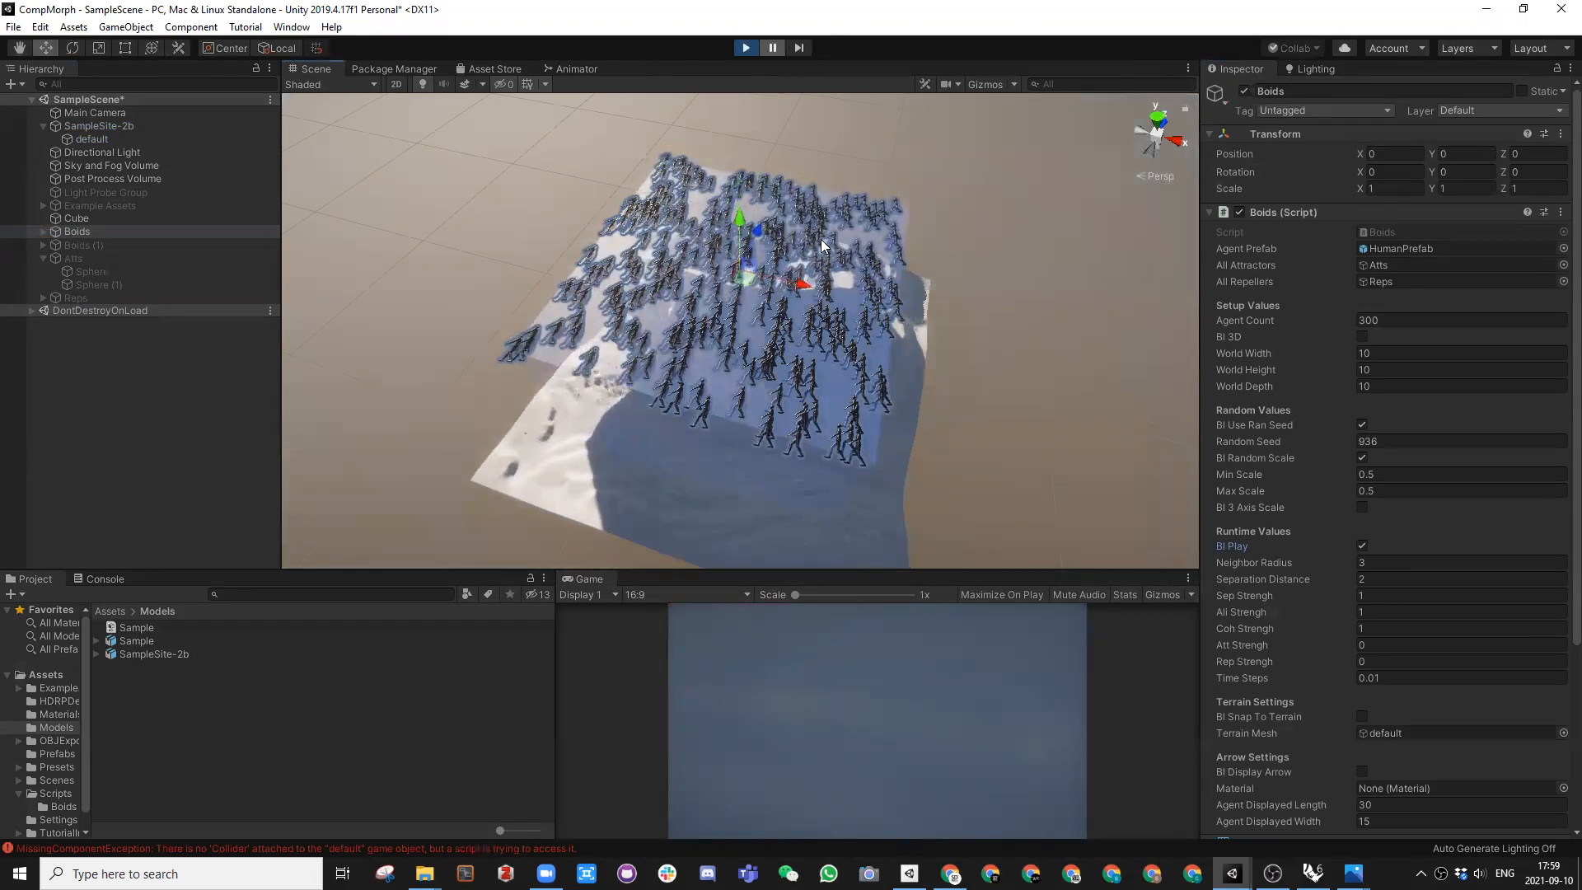
Step: Stop the run and deactivate the Atts and Reps objects in the edited scene
left_click(744, 48)
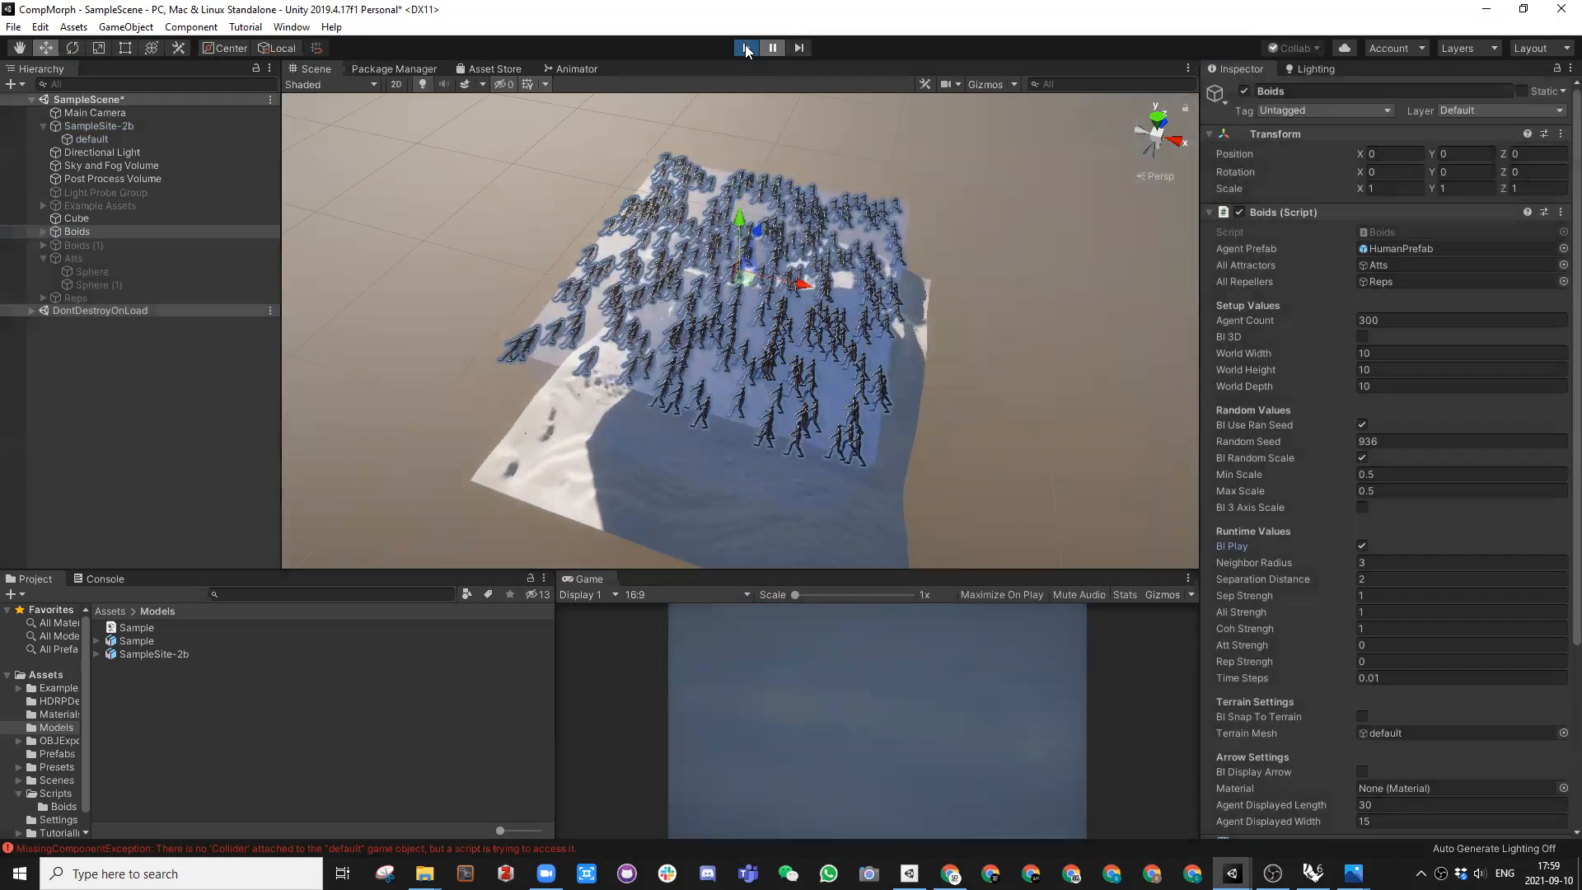
left_click(88, 257)
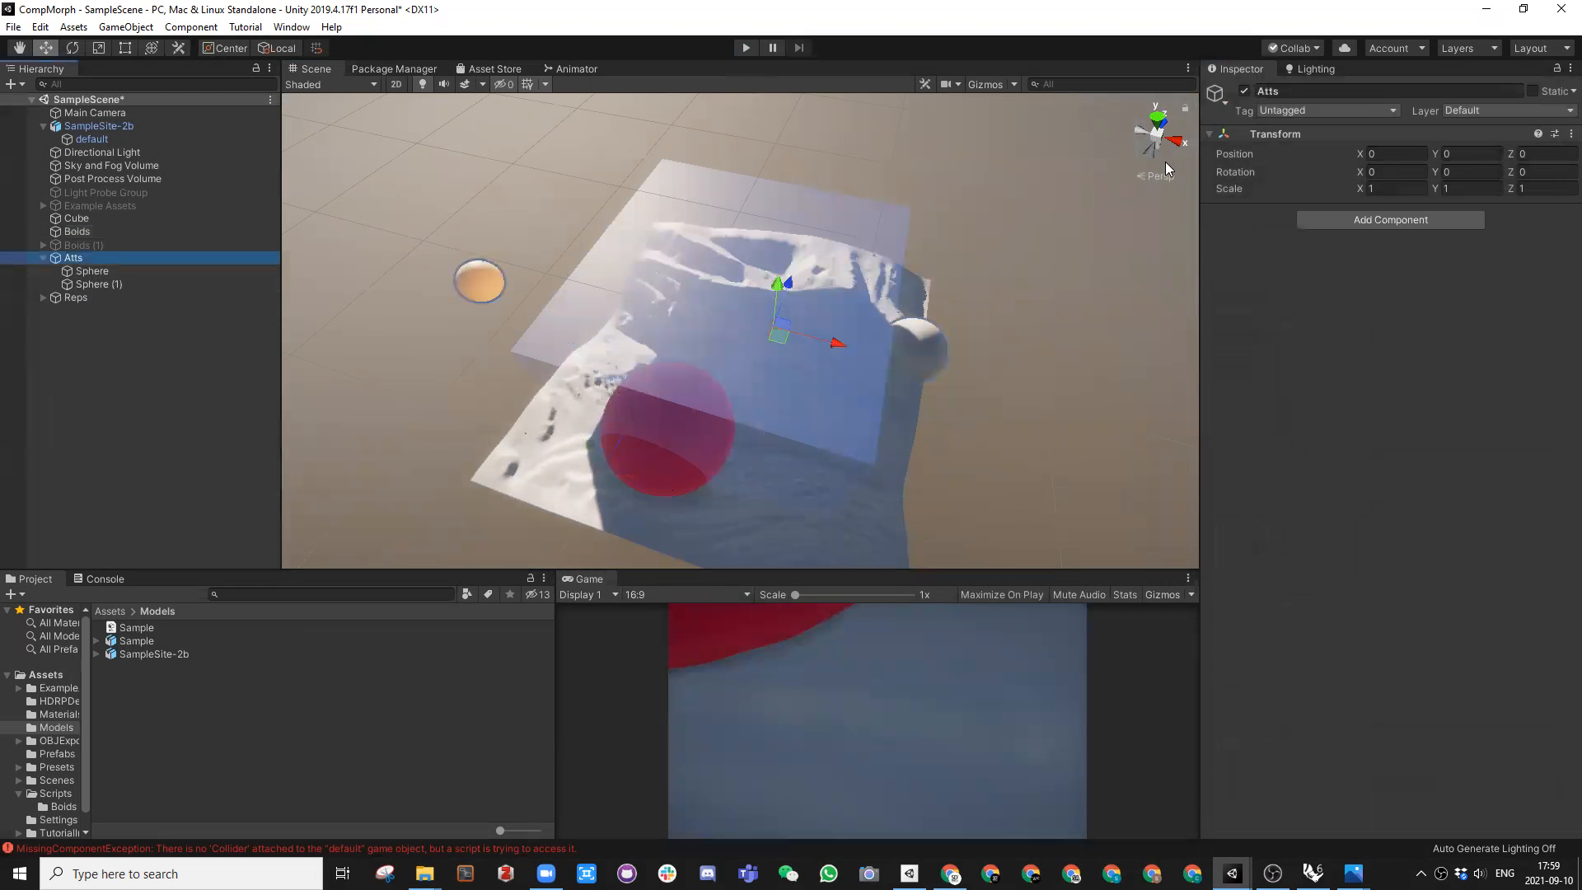
key("alt+shift+a")
left_click(86, 299)
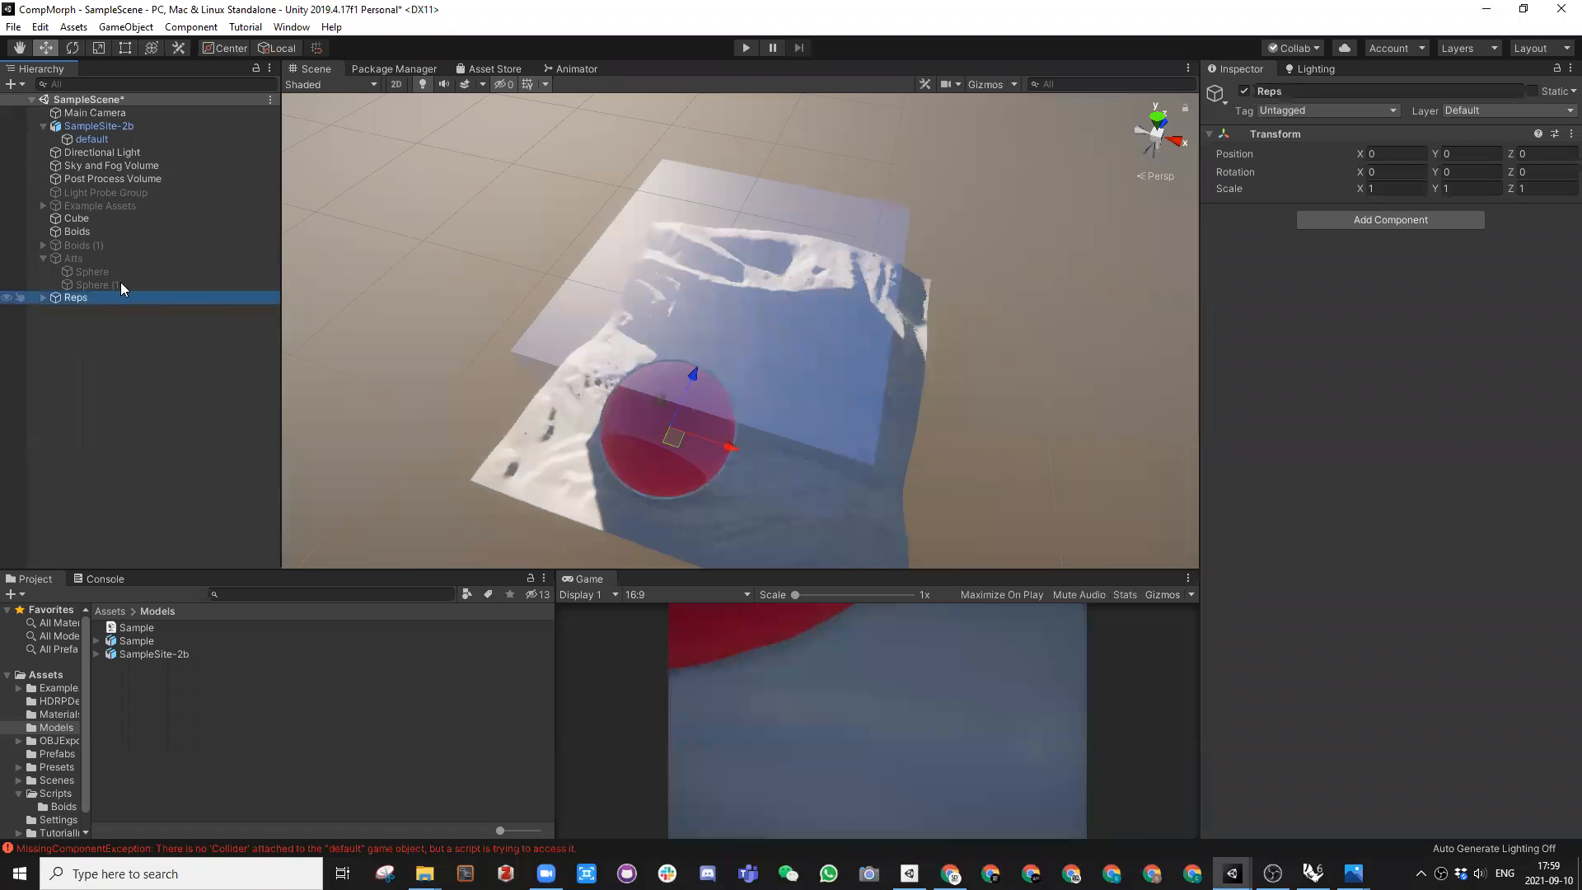
left_click(1244, 92)
Step: Run the scene with Bl Play enabled on Boids, read the error in the Console, and stop the run
left_click(90, 229)
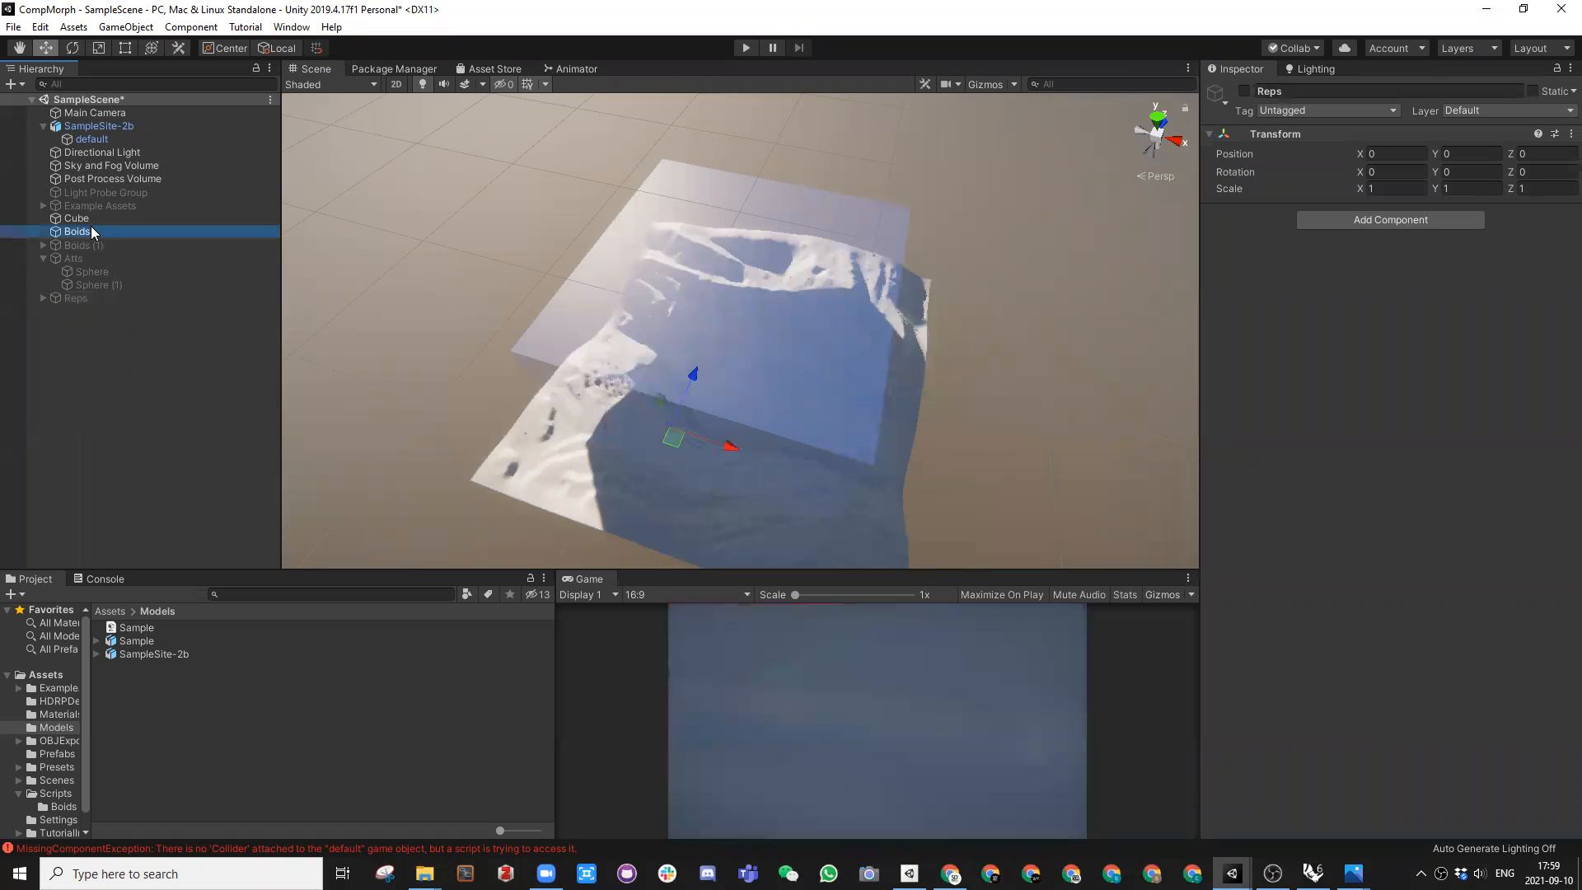
left_click(1361, 560)
type("3")
key("Return")
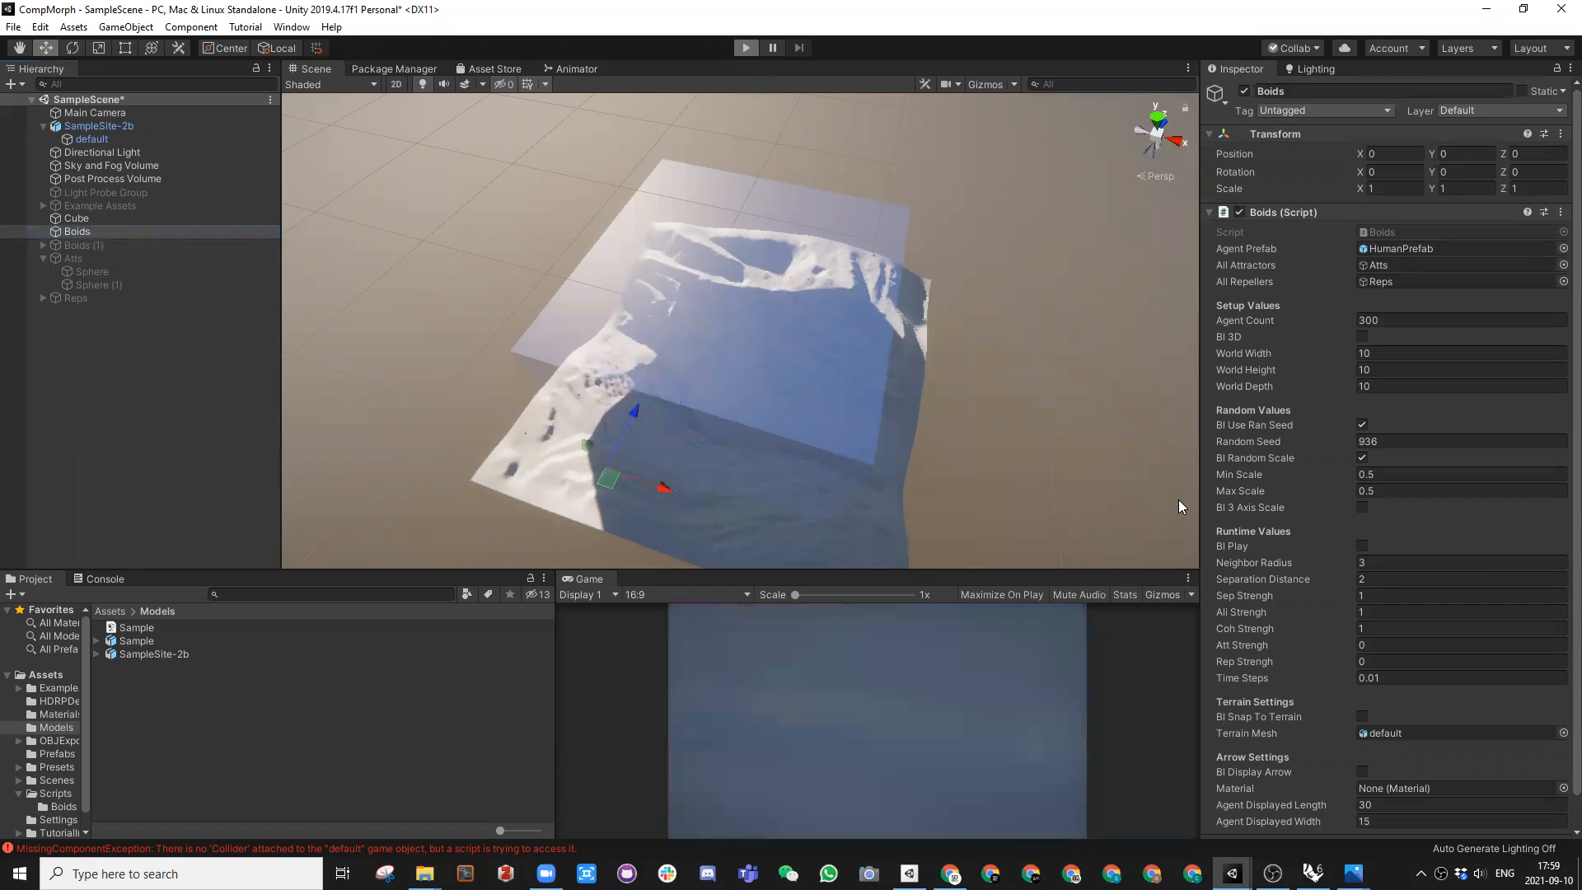
left_click(1361, 545)
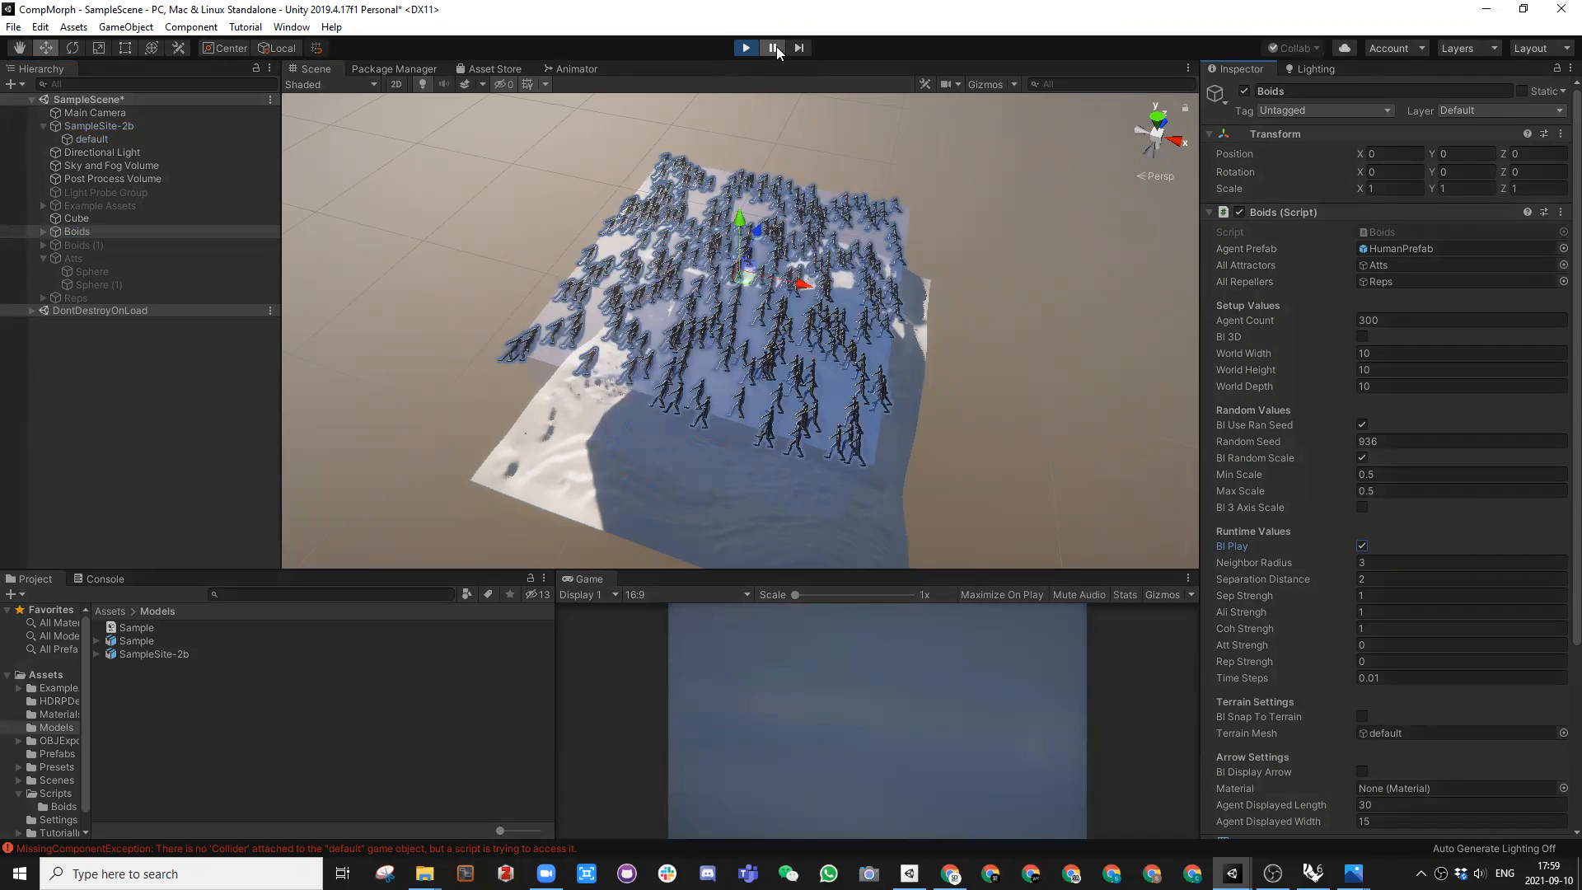
left_click(102, 579)
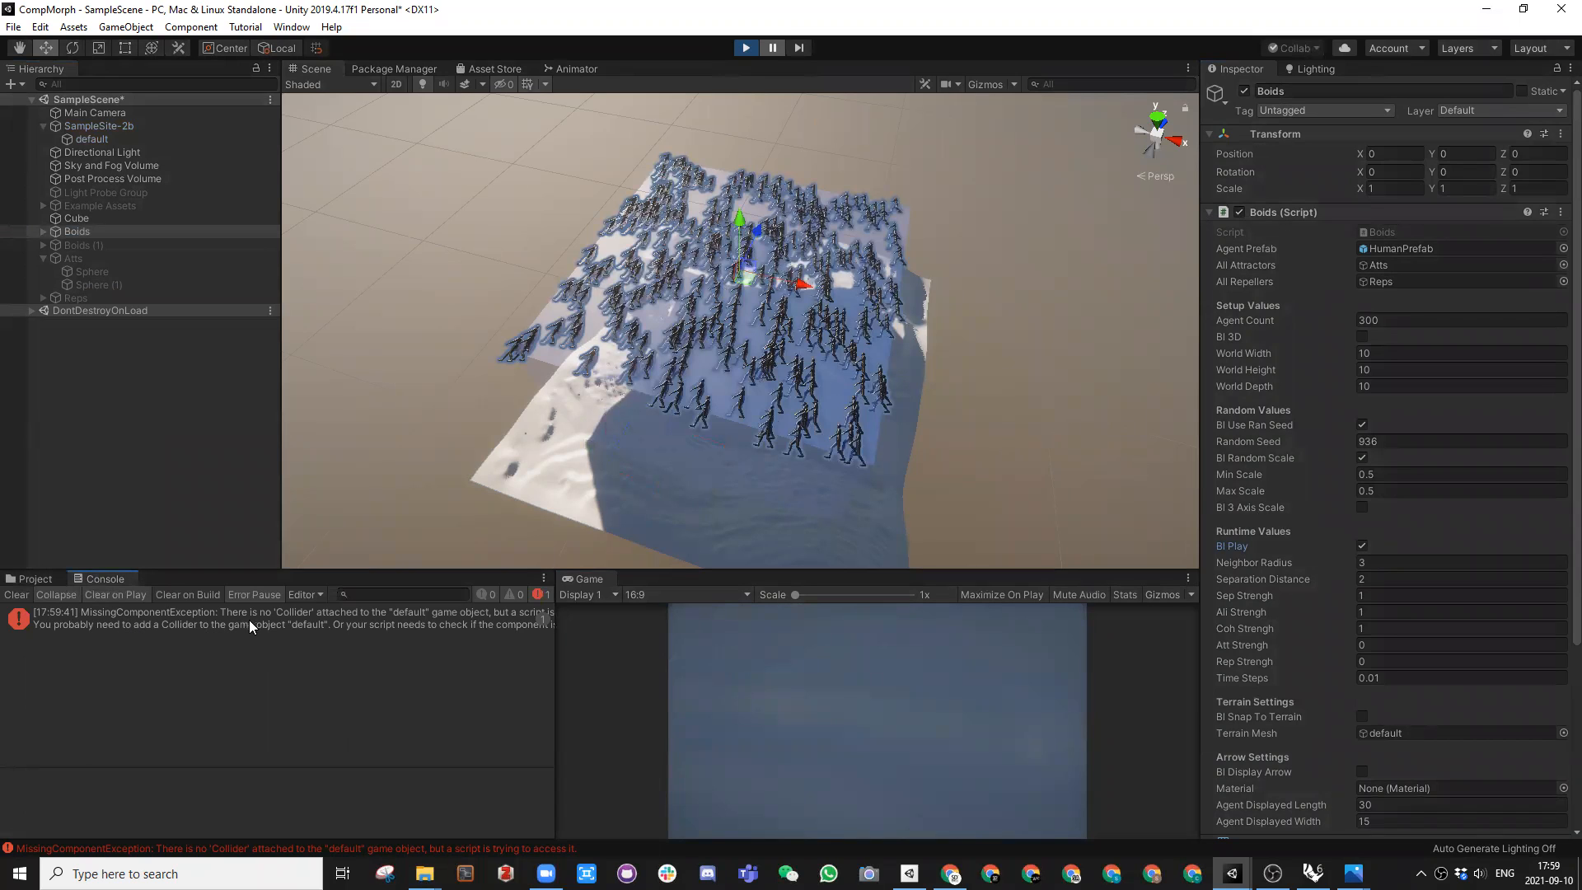
left_click(744, 48)
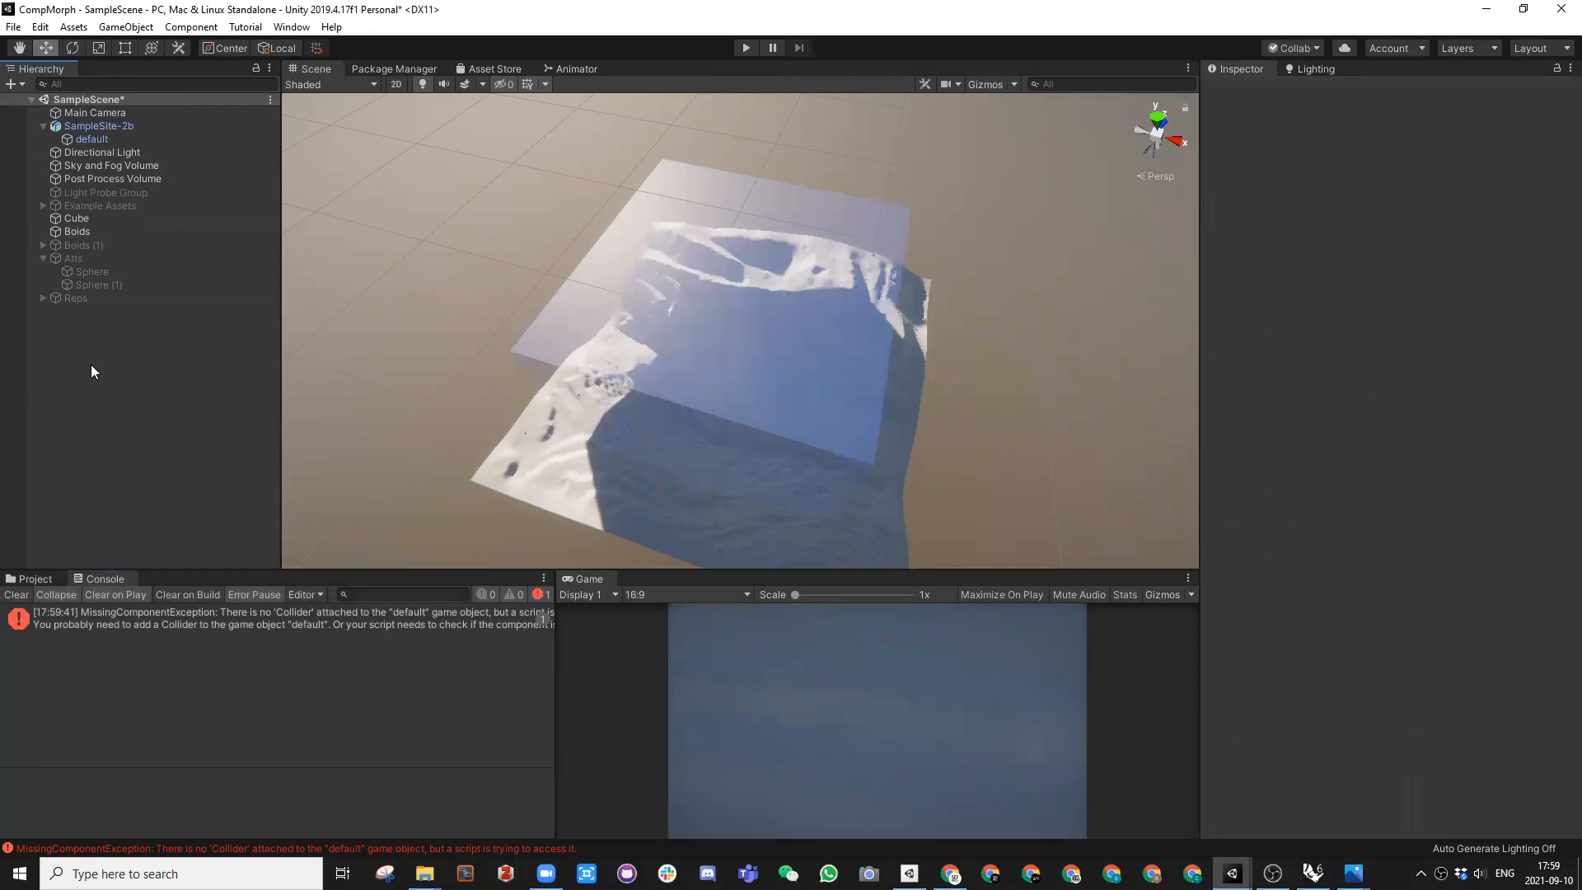
Step: Add a Mesh Collider component to the default child object of SampleSite-2b
left_click(97, 139)
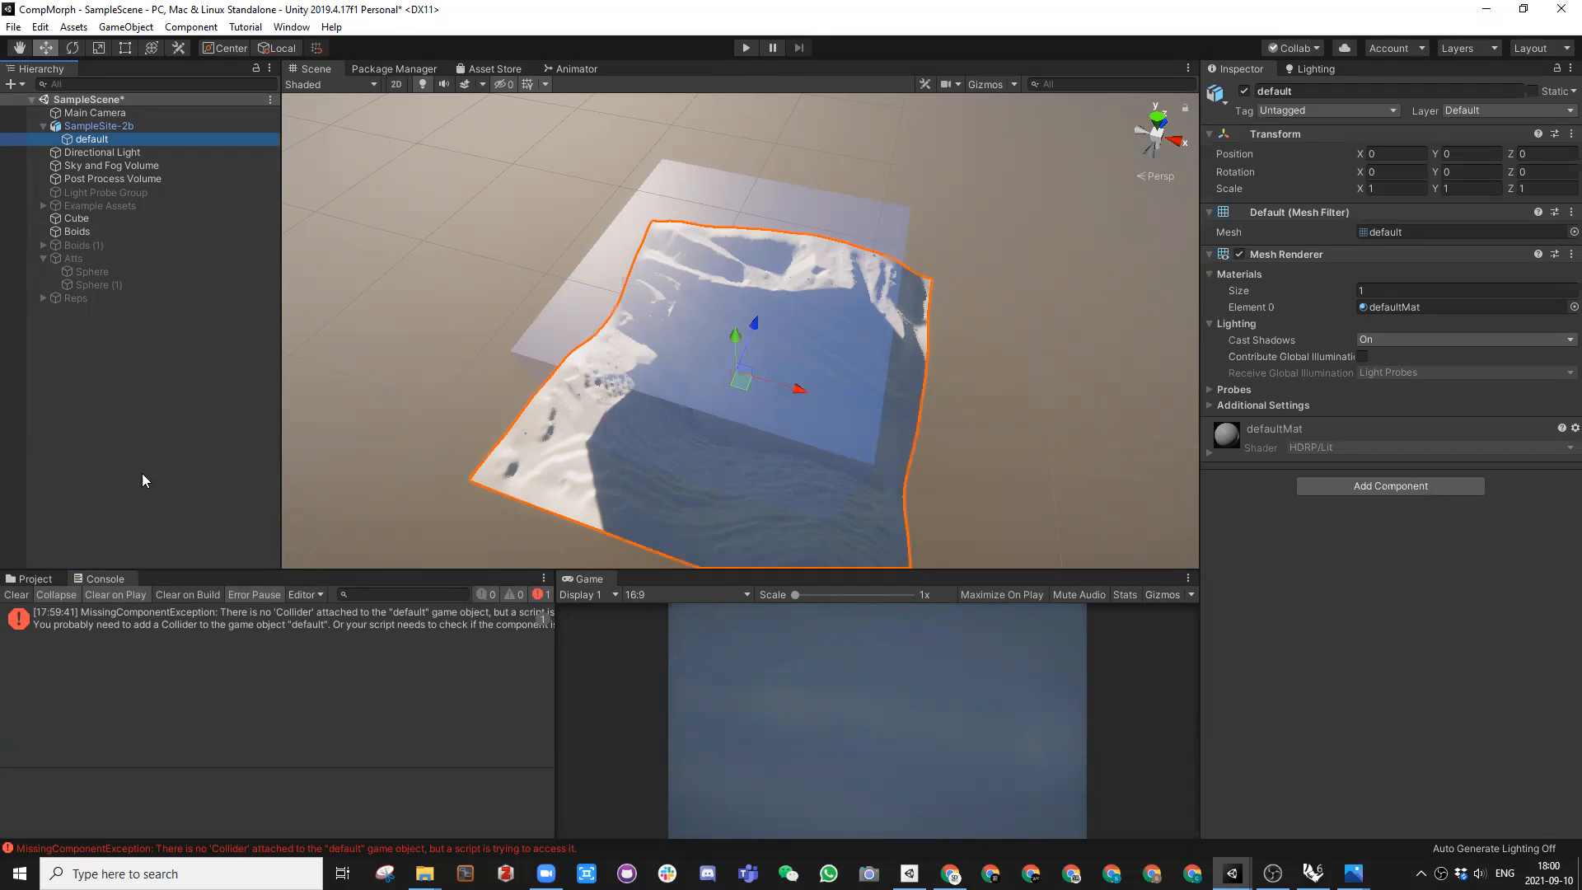
left_click_drag(668, 427, 660, 247, "alt")
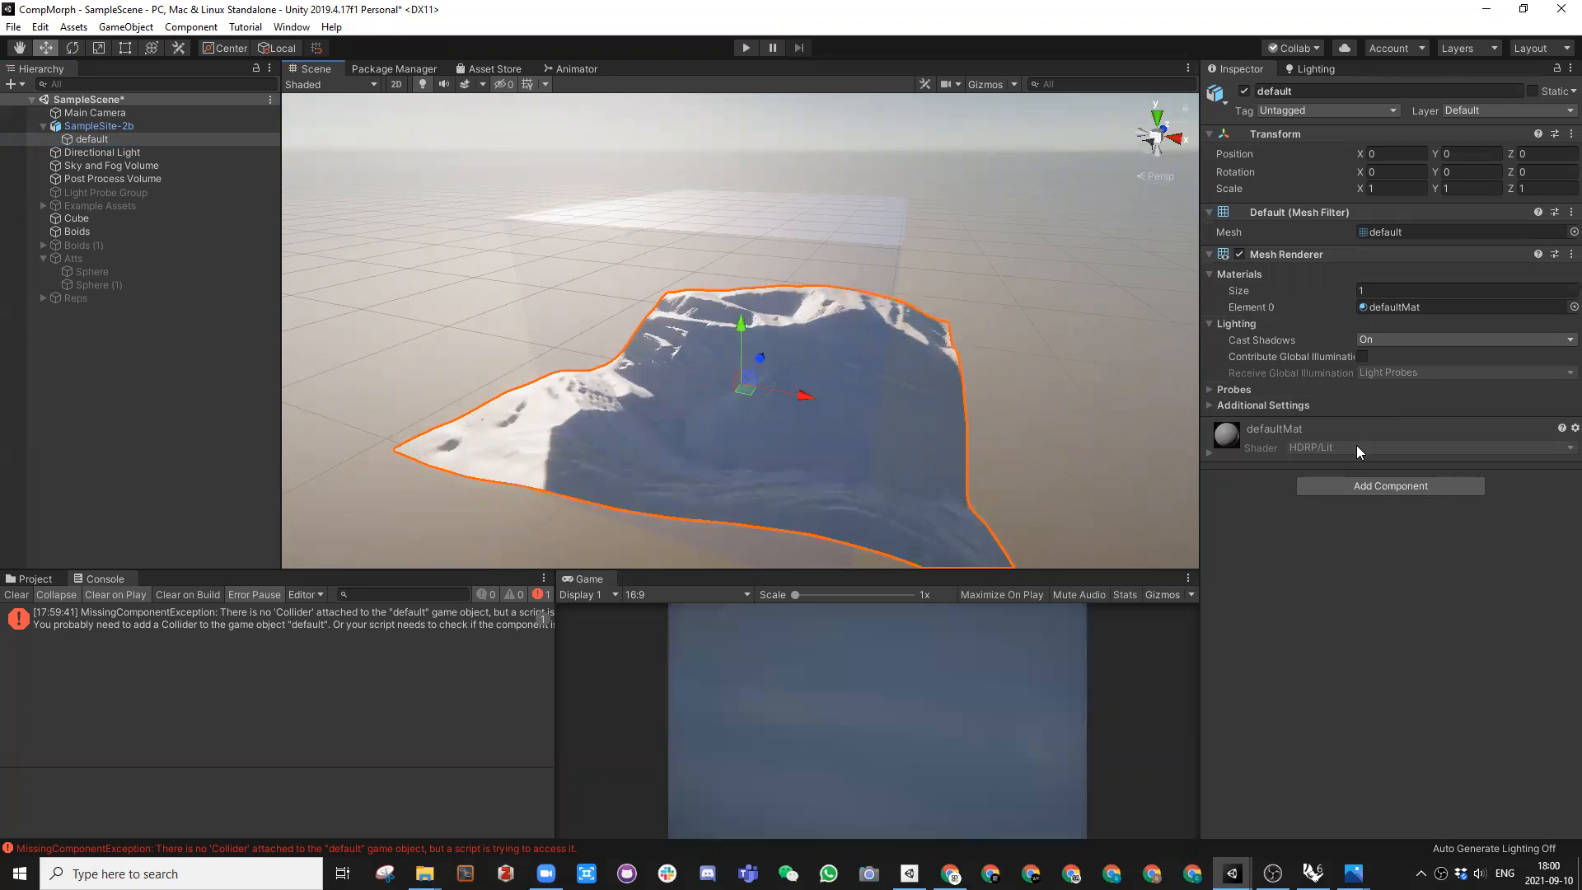
left_click(1351, 487)
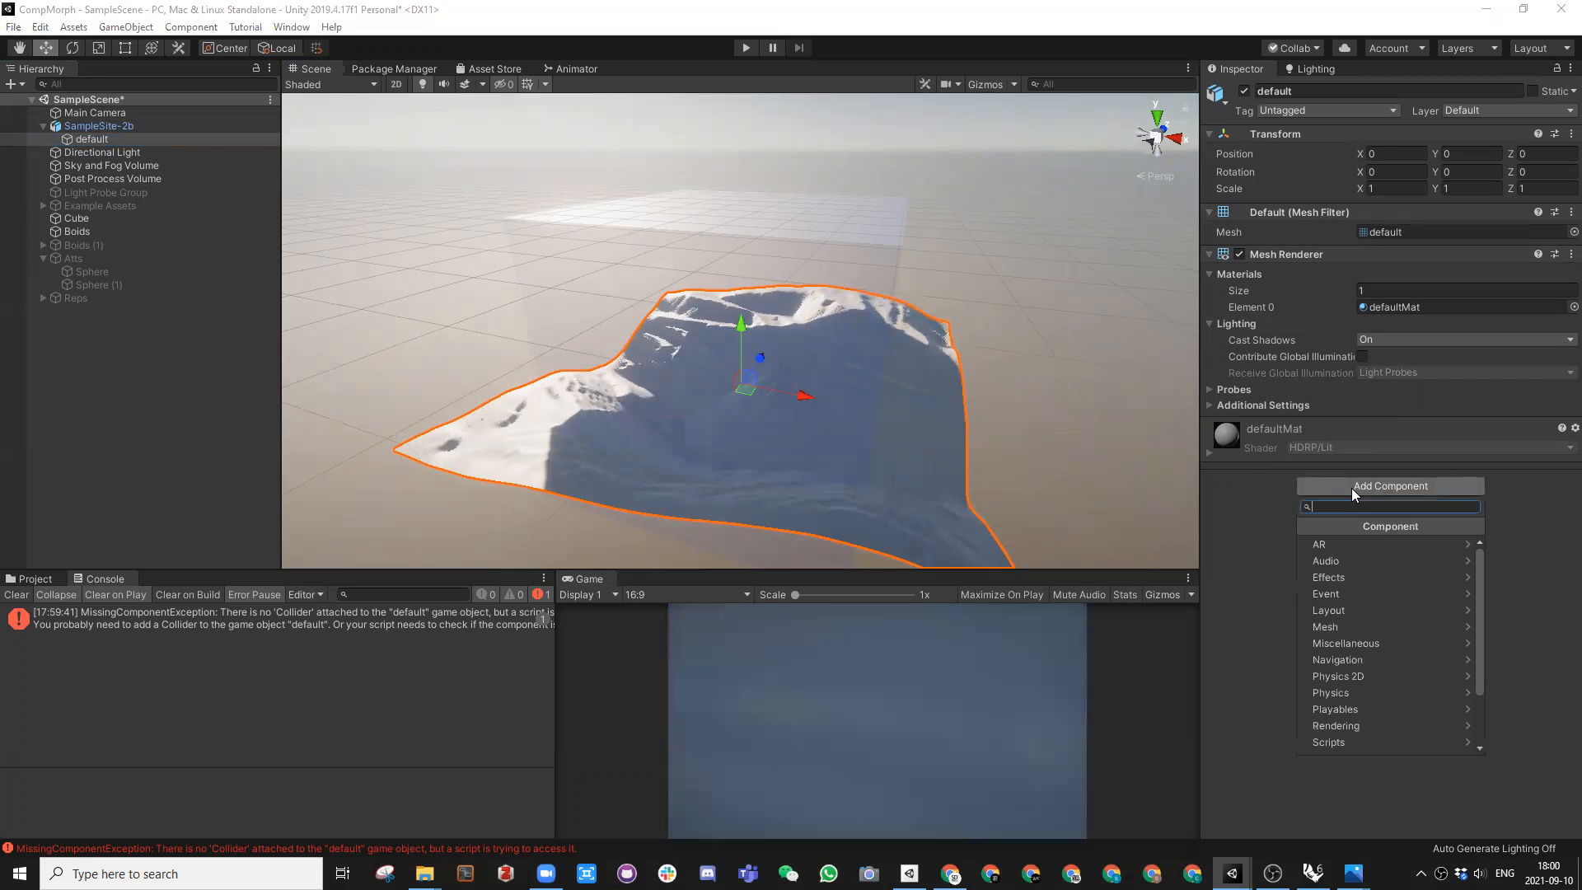
type("mesh")
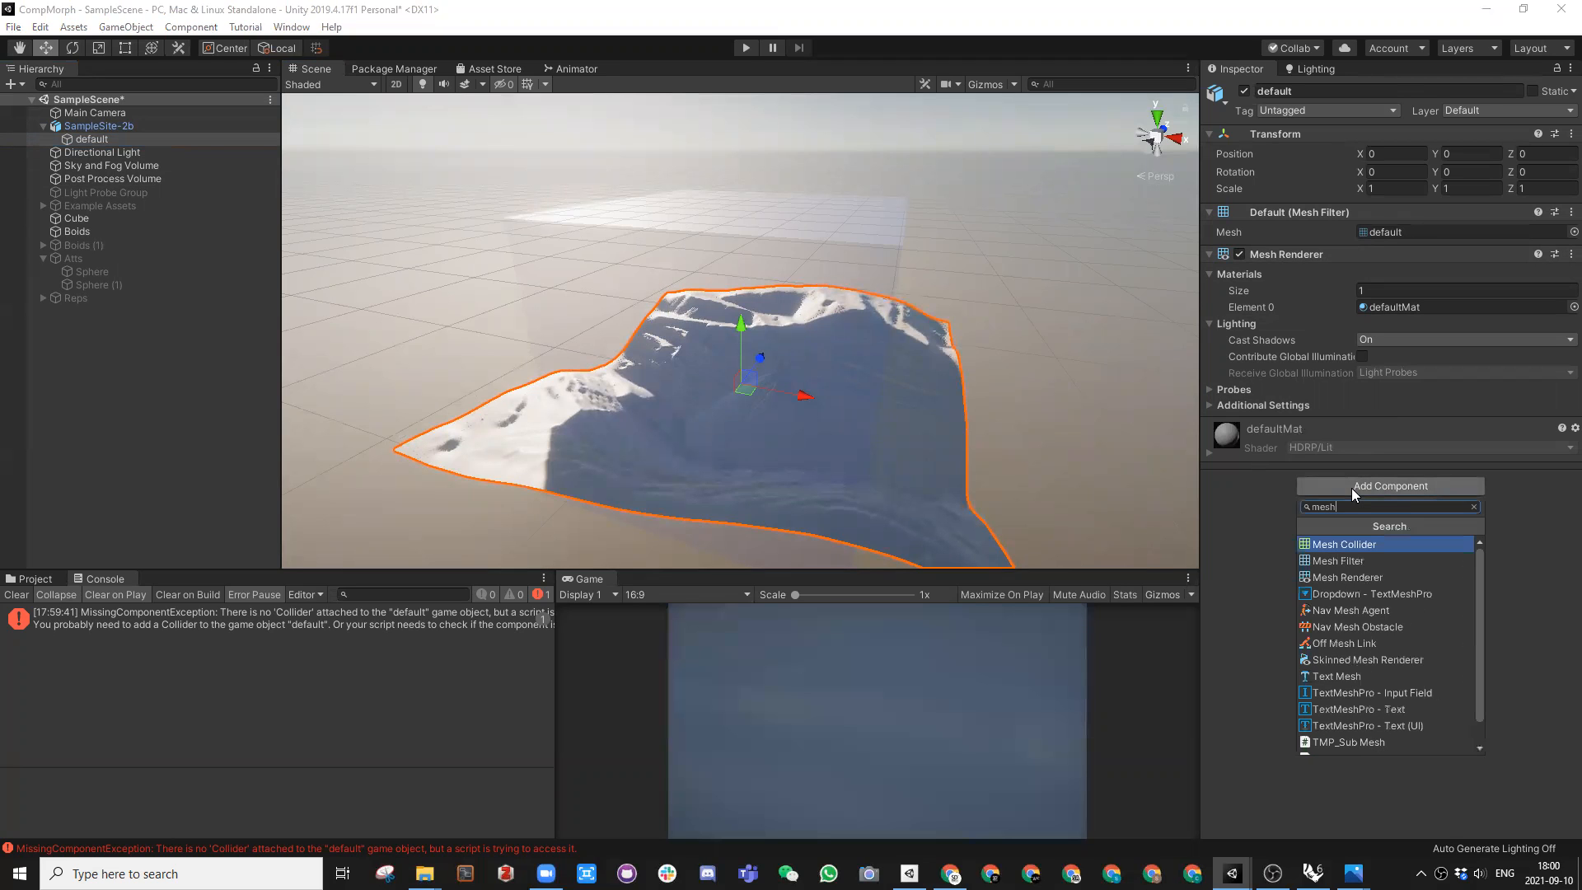
left_click(1344, 545)
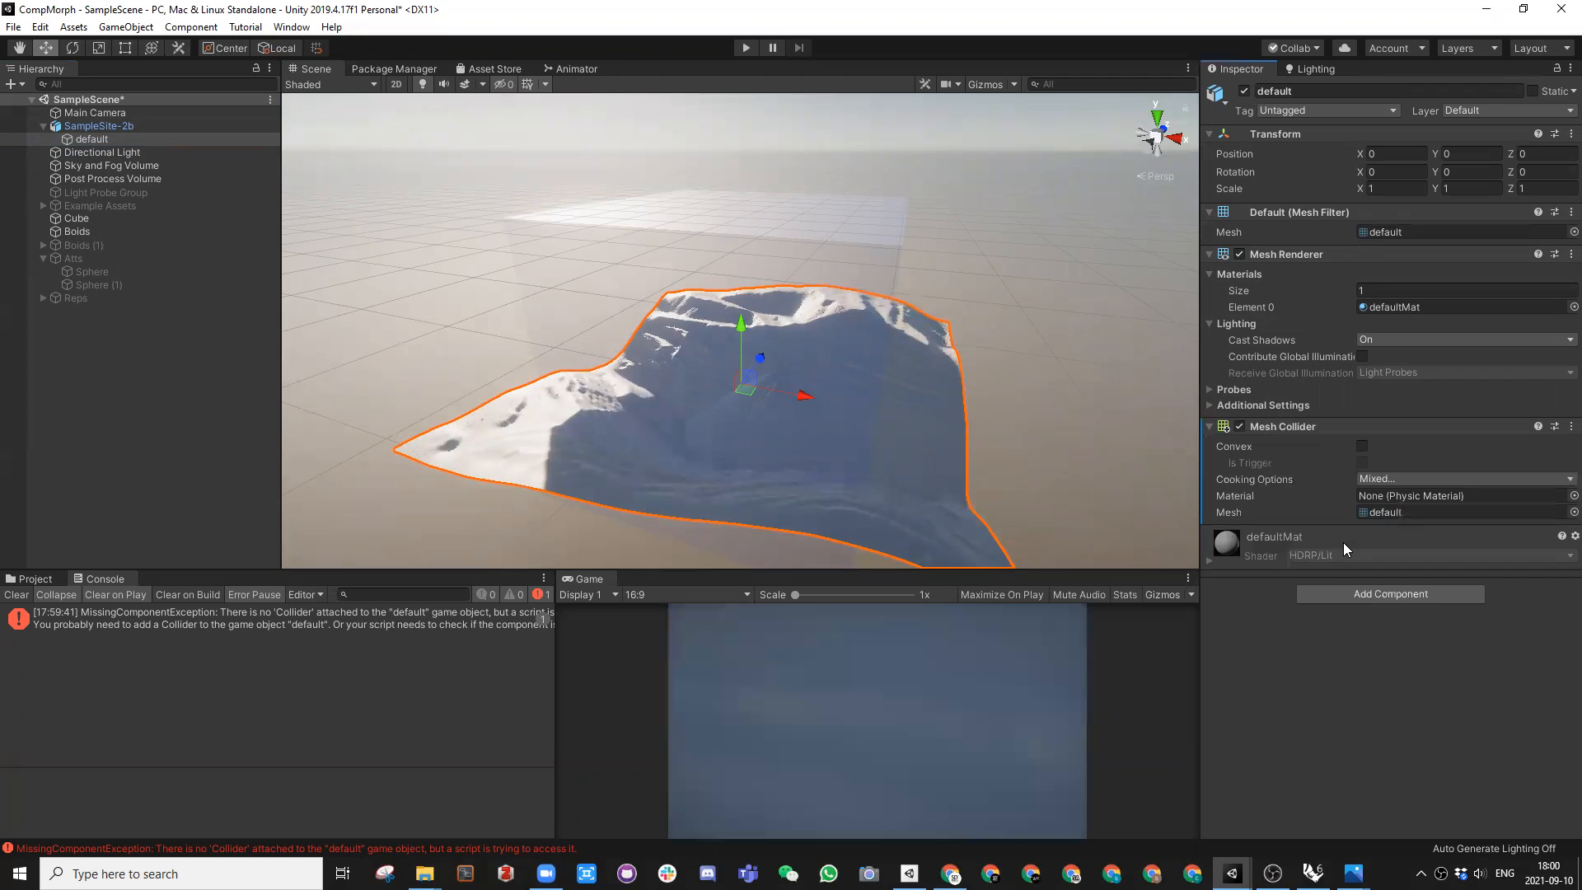
left_click(128, 361)
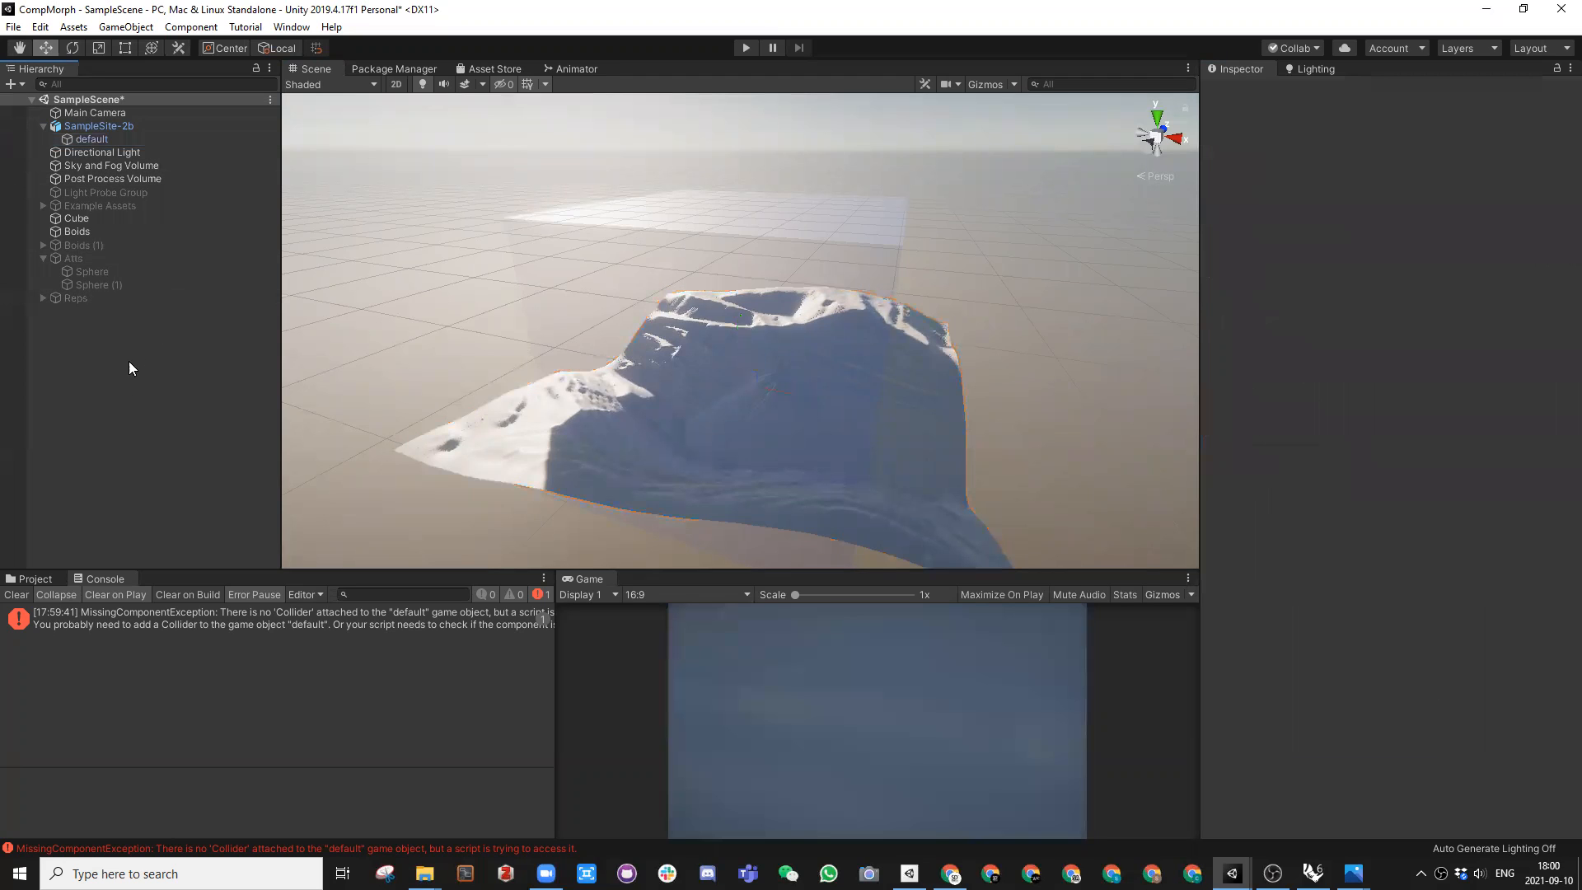
Step: Clear the Console messages and run the scene again
left_click(32, 579)
left_click(100, 579)
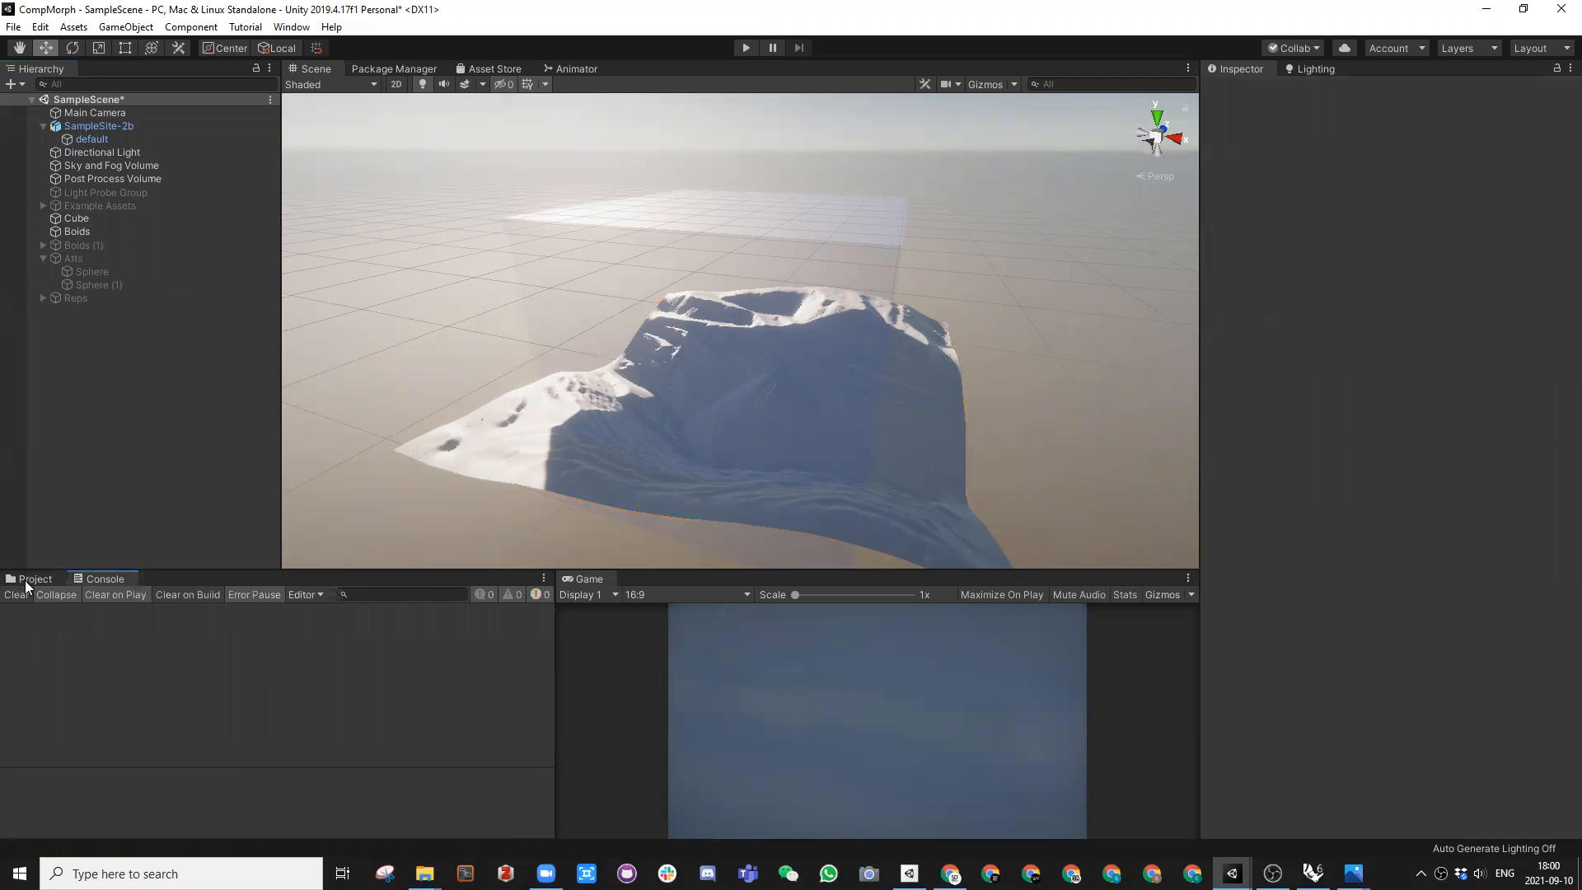
left_click(25, 580)
left_click(743, 47)
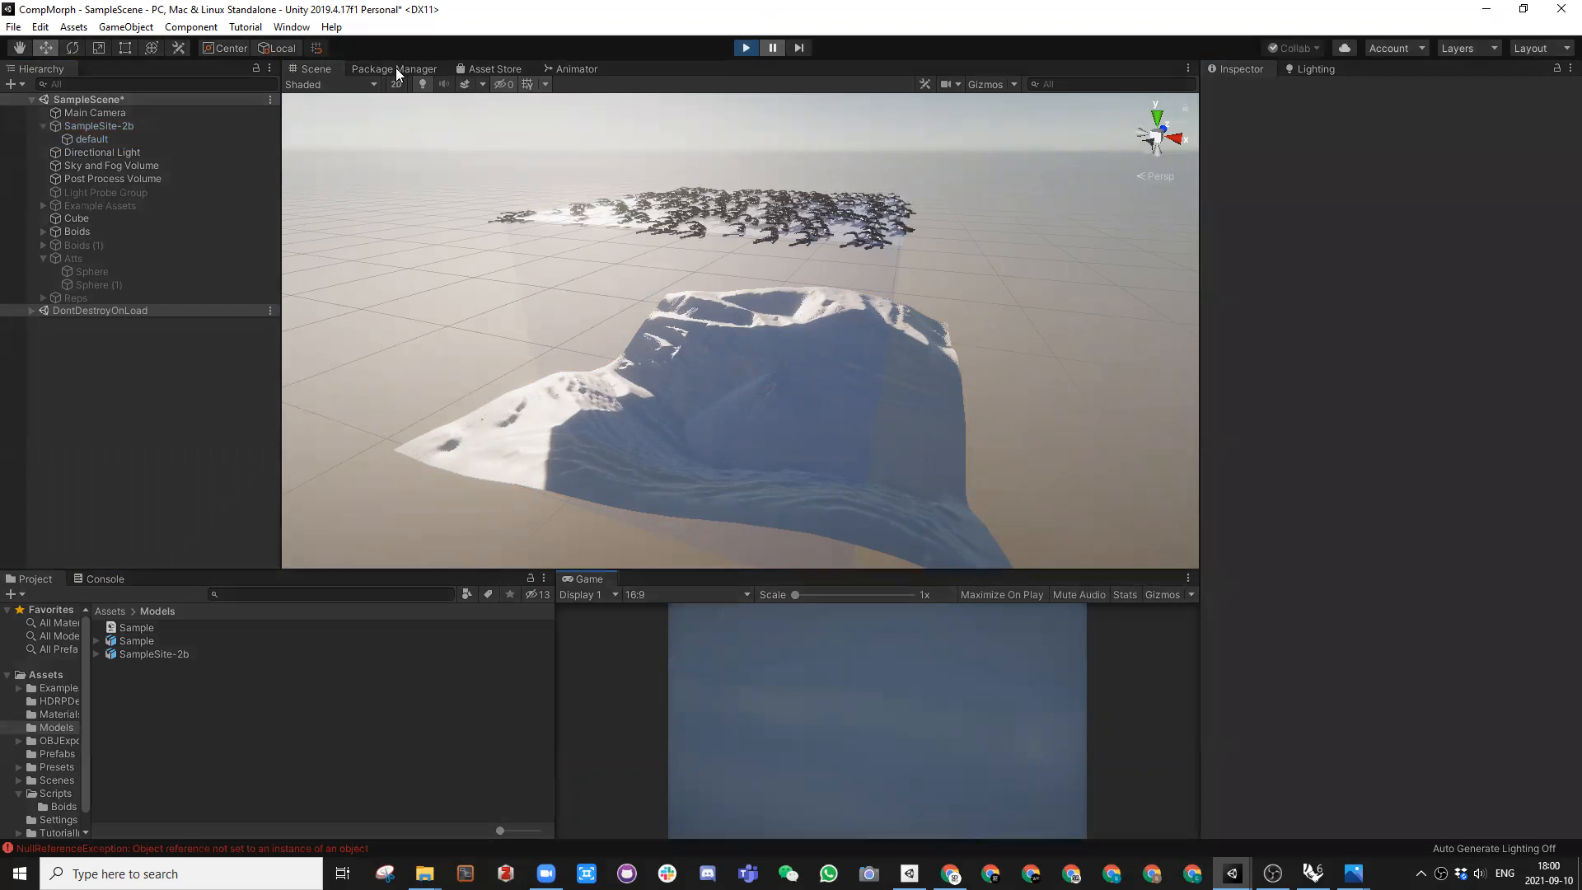
Step: Enable Bl Play on the Boids object, read the Console error, and toggle Bl Snap To Terrain
left_click(76, 232)
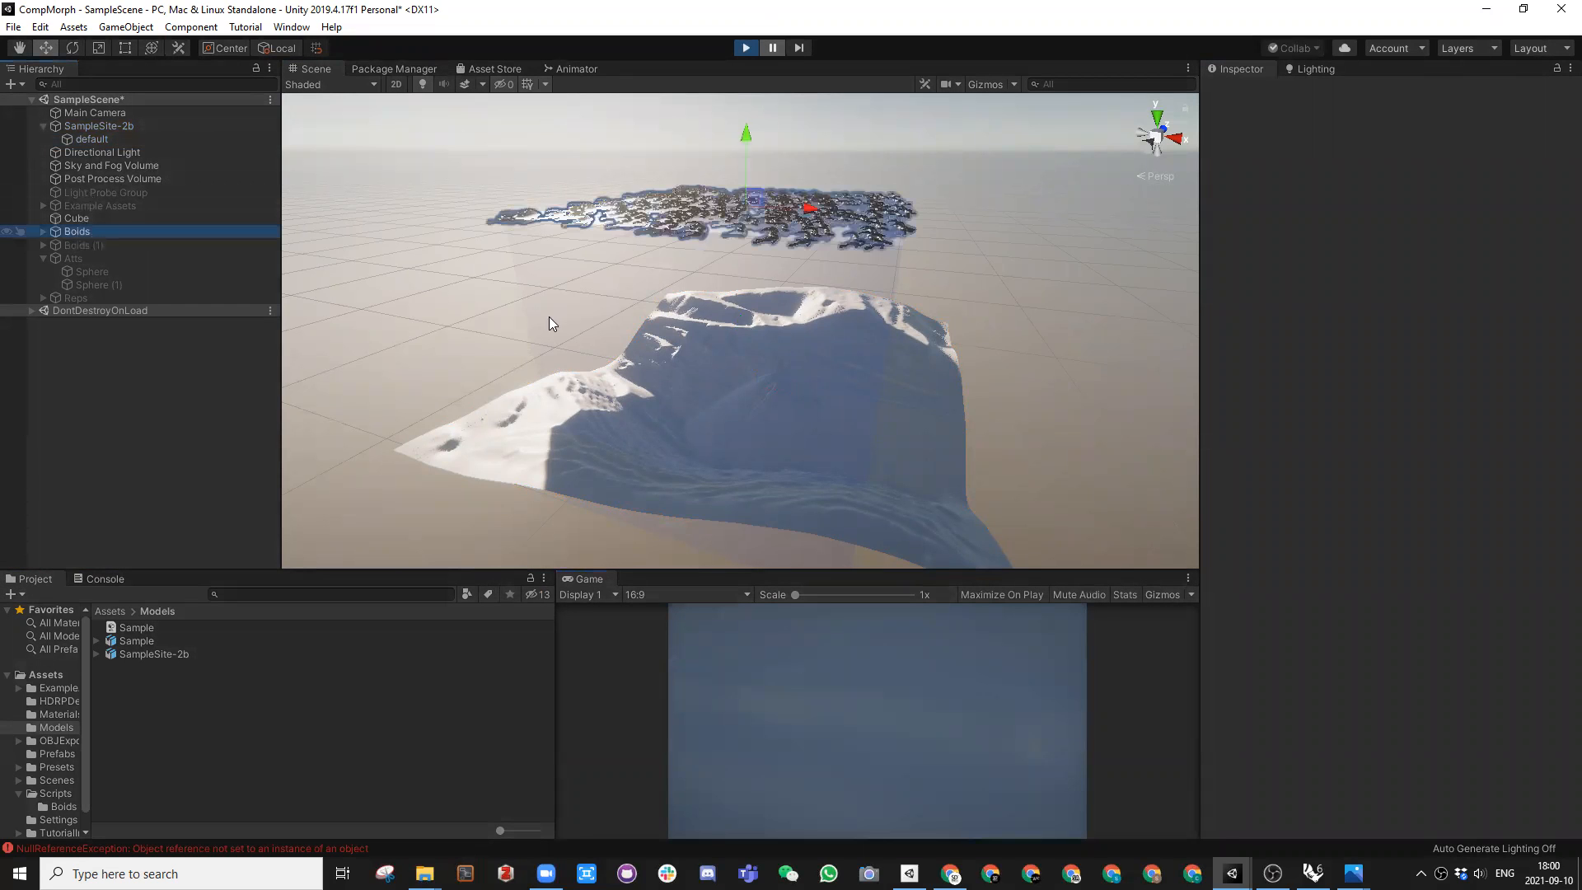
left_click(1363, 545)
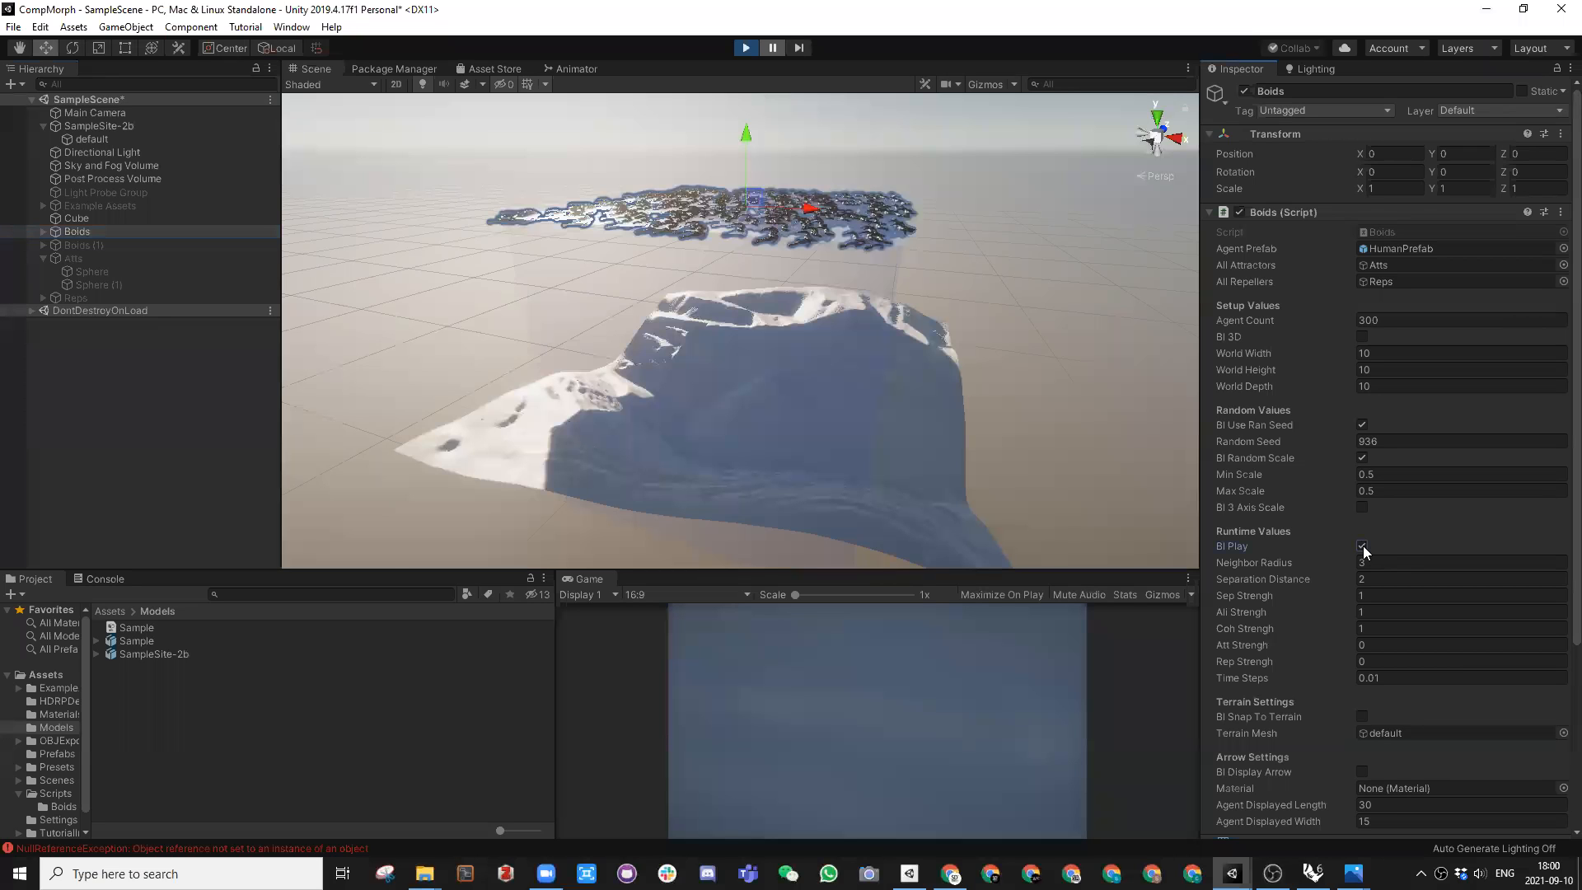
left_click(105, 579)
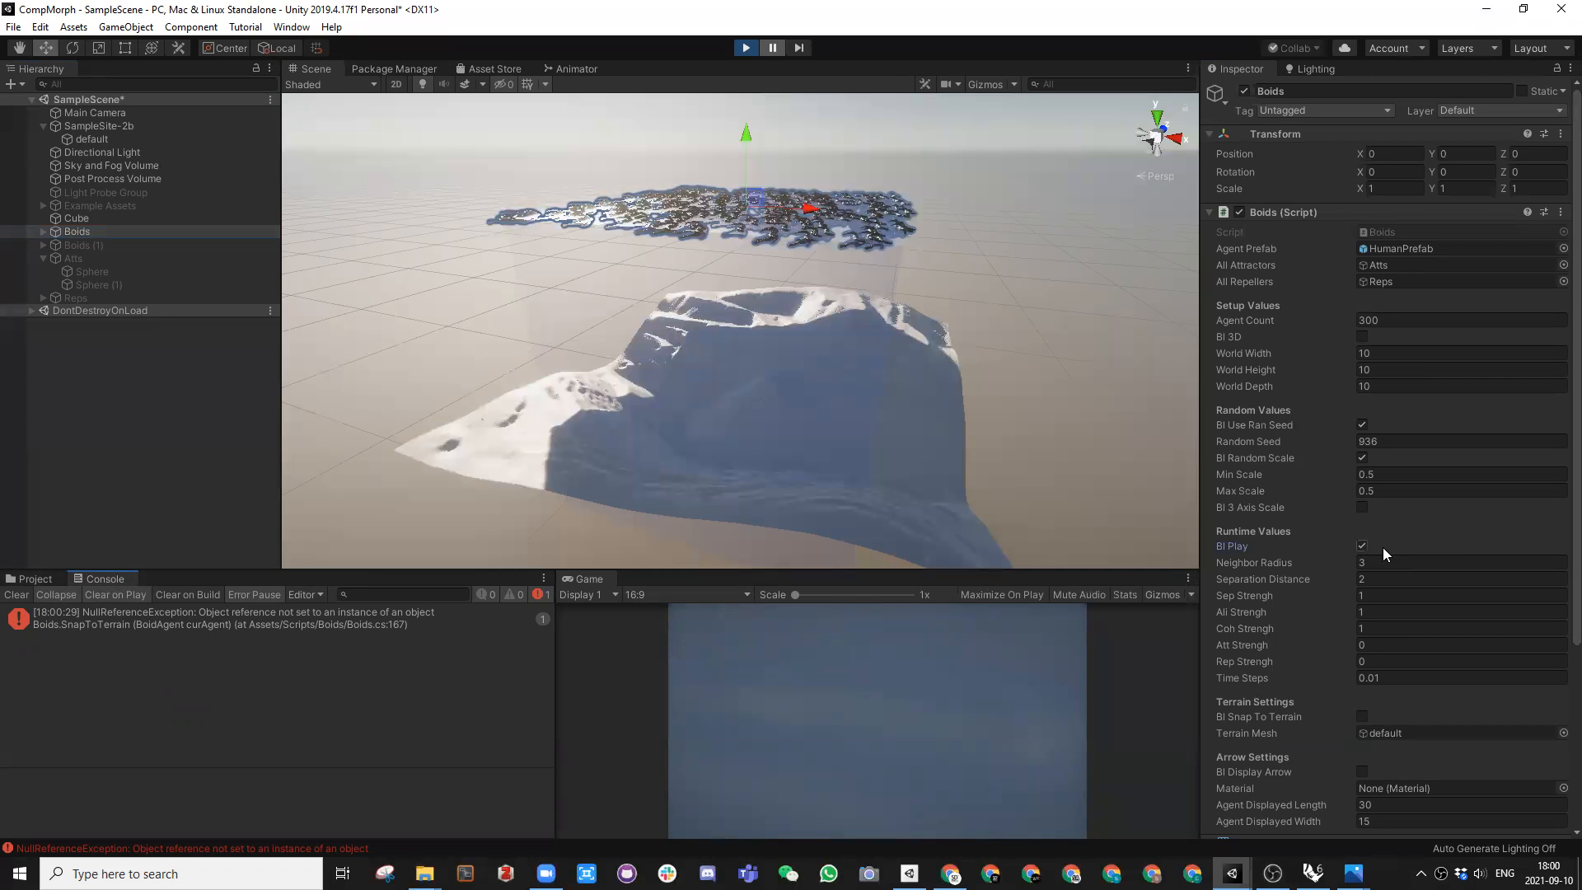
left_click(1361, 716)
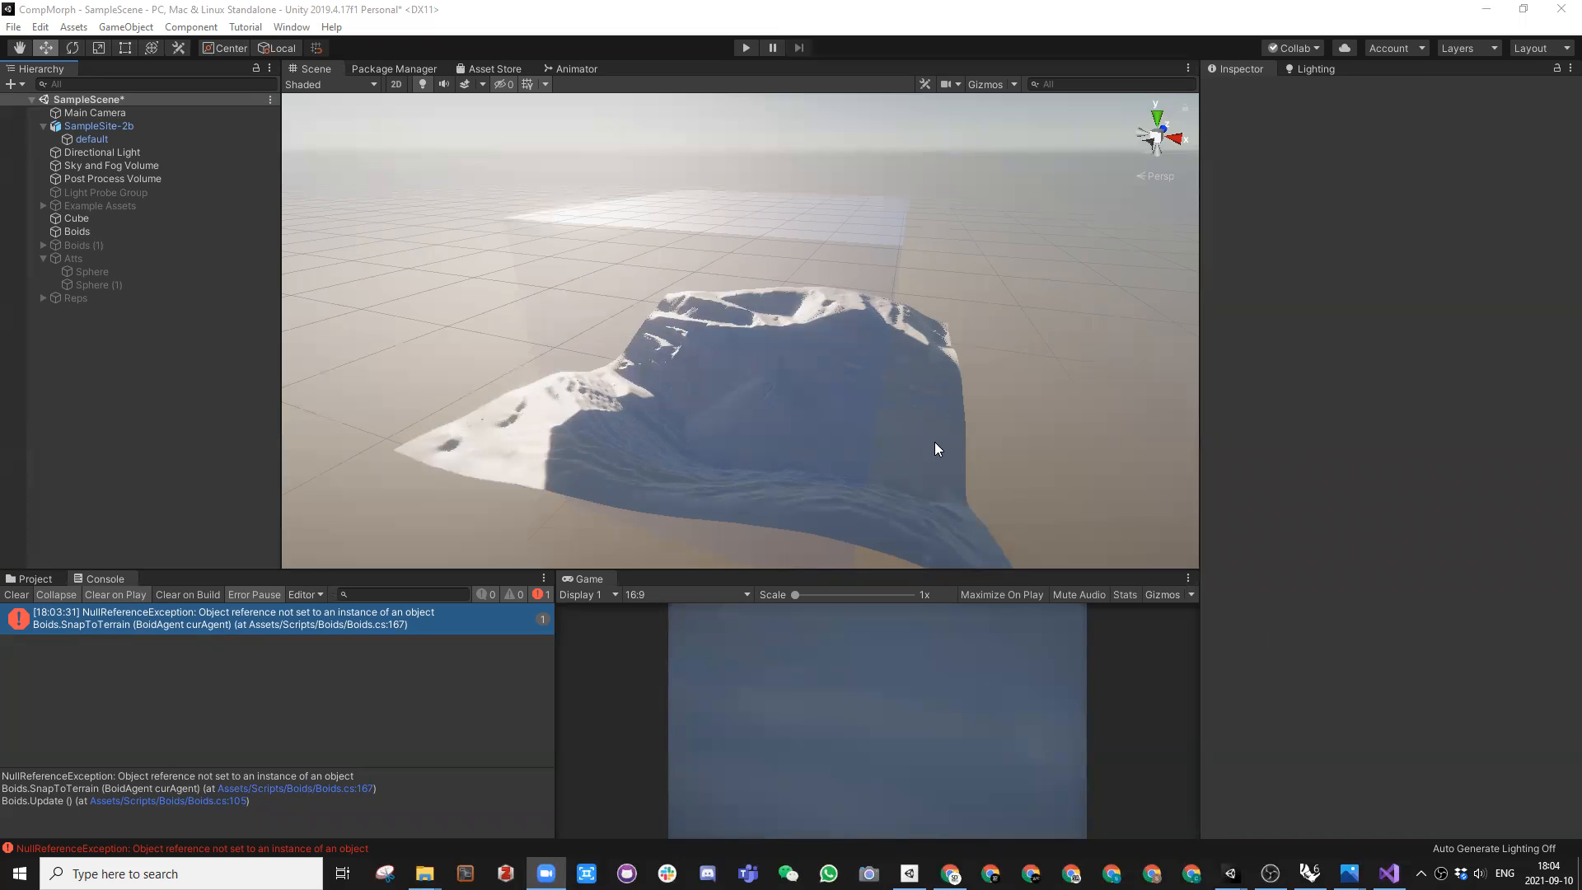
Step: Create a new material named TerrainTexture in the Materials folder of the project assets
left_click(38, 579)
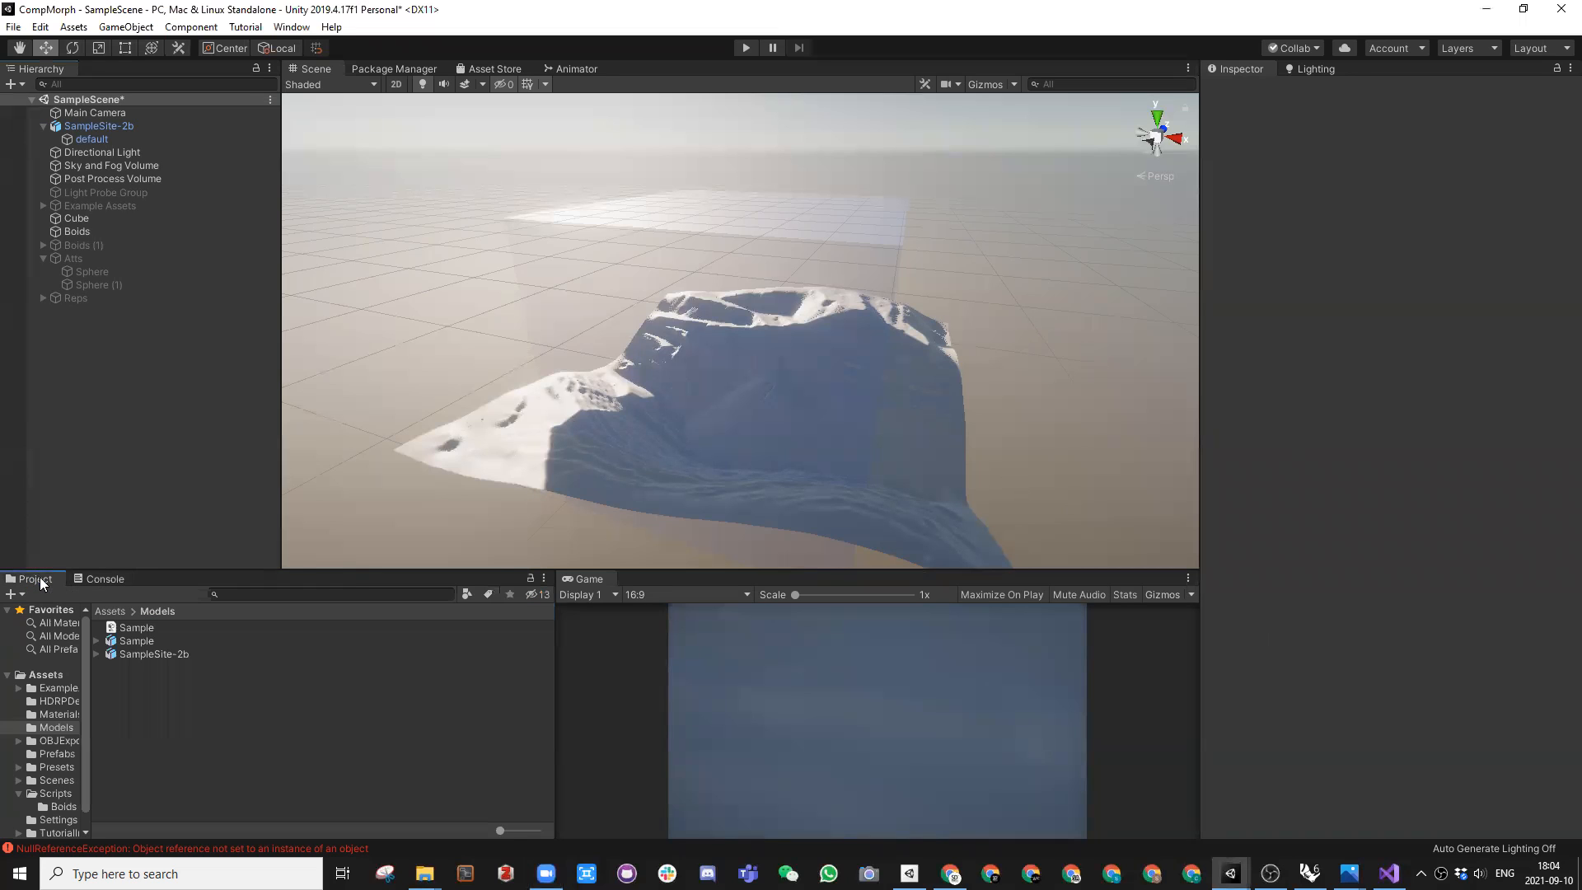
left_click(112, 612)
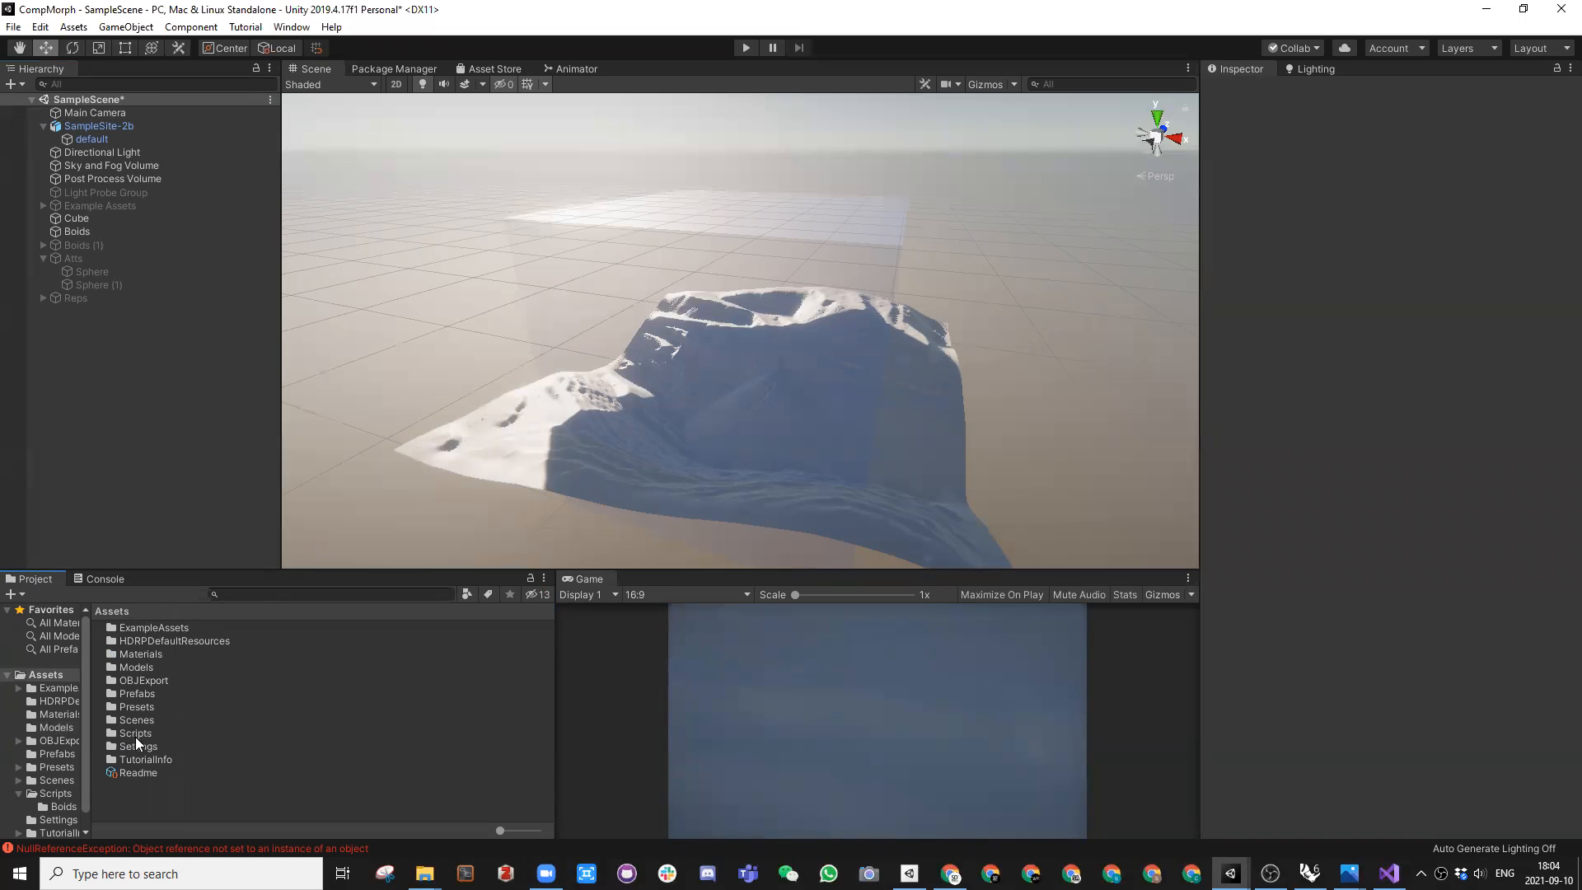
double_click(139, 653)
right_click(149, 695)
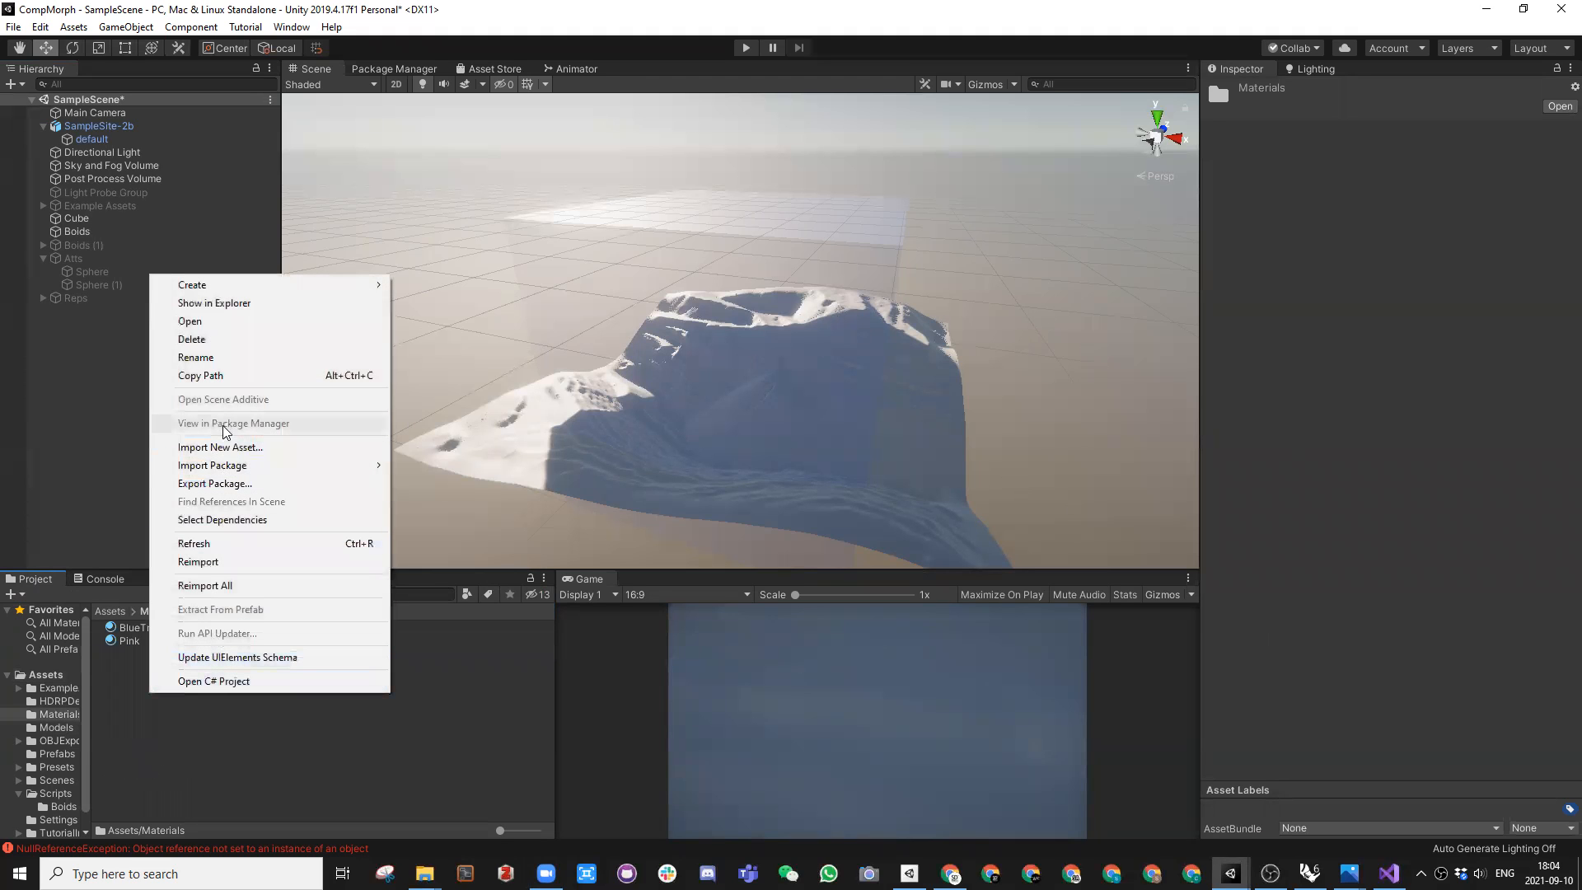
mouse_move(235, 287)
left_click(435, 433)
type("TerrainTexture")
key("Return")
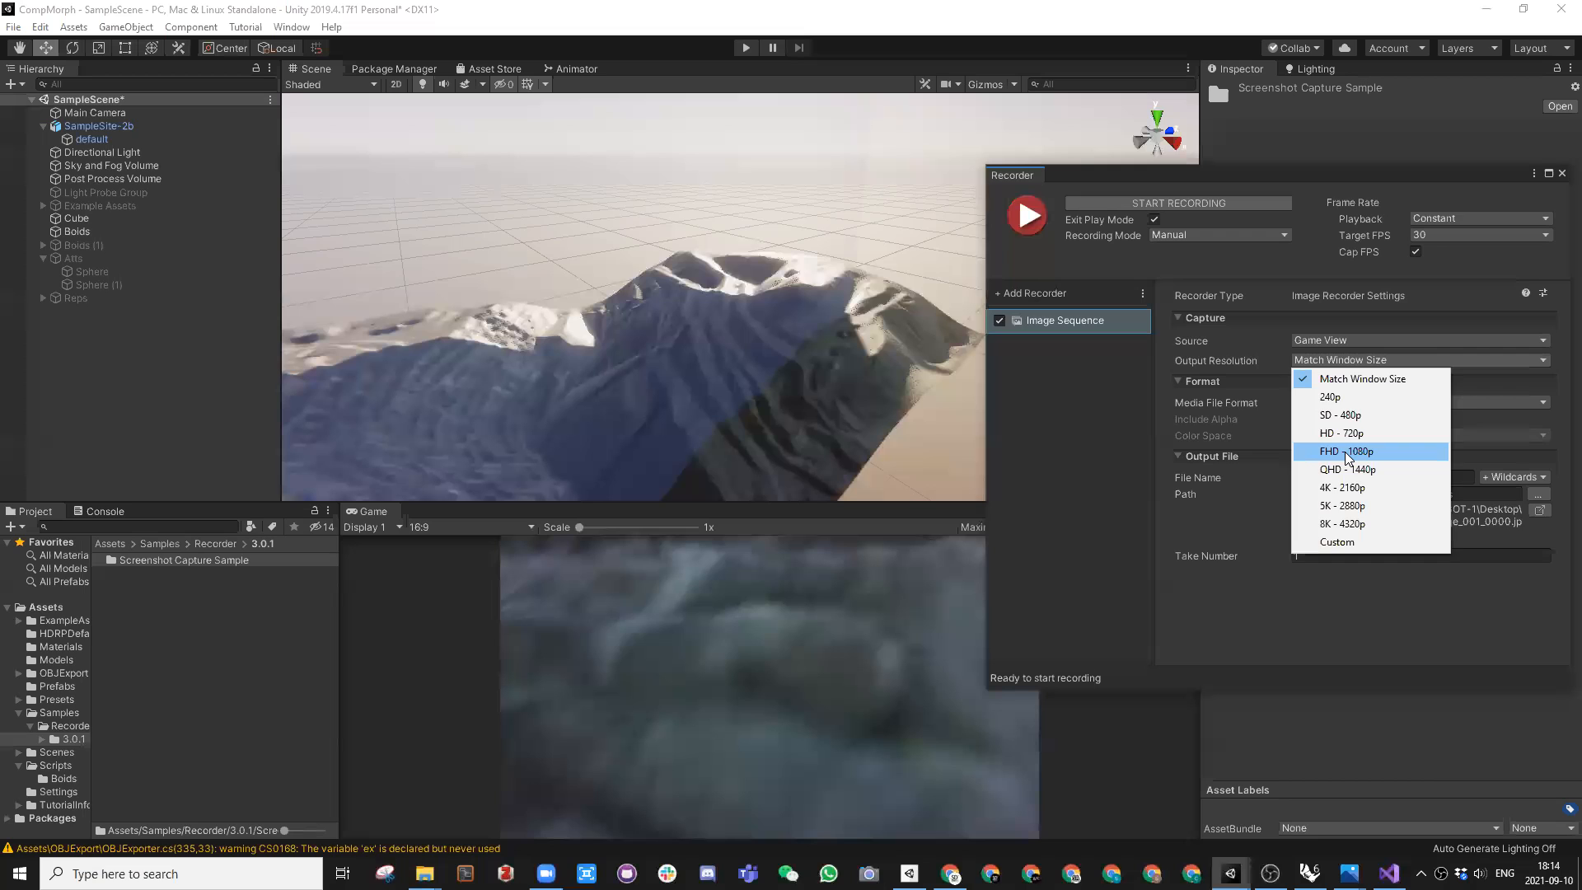
Step: Set the Image Sequence recorder to FHD - 1080p with JPEG output, and enable Bl Play on Boids during the recording
left_click(1328, 448)
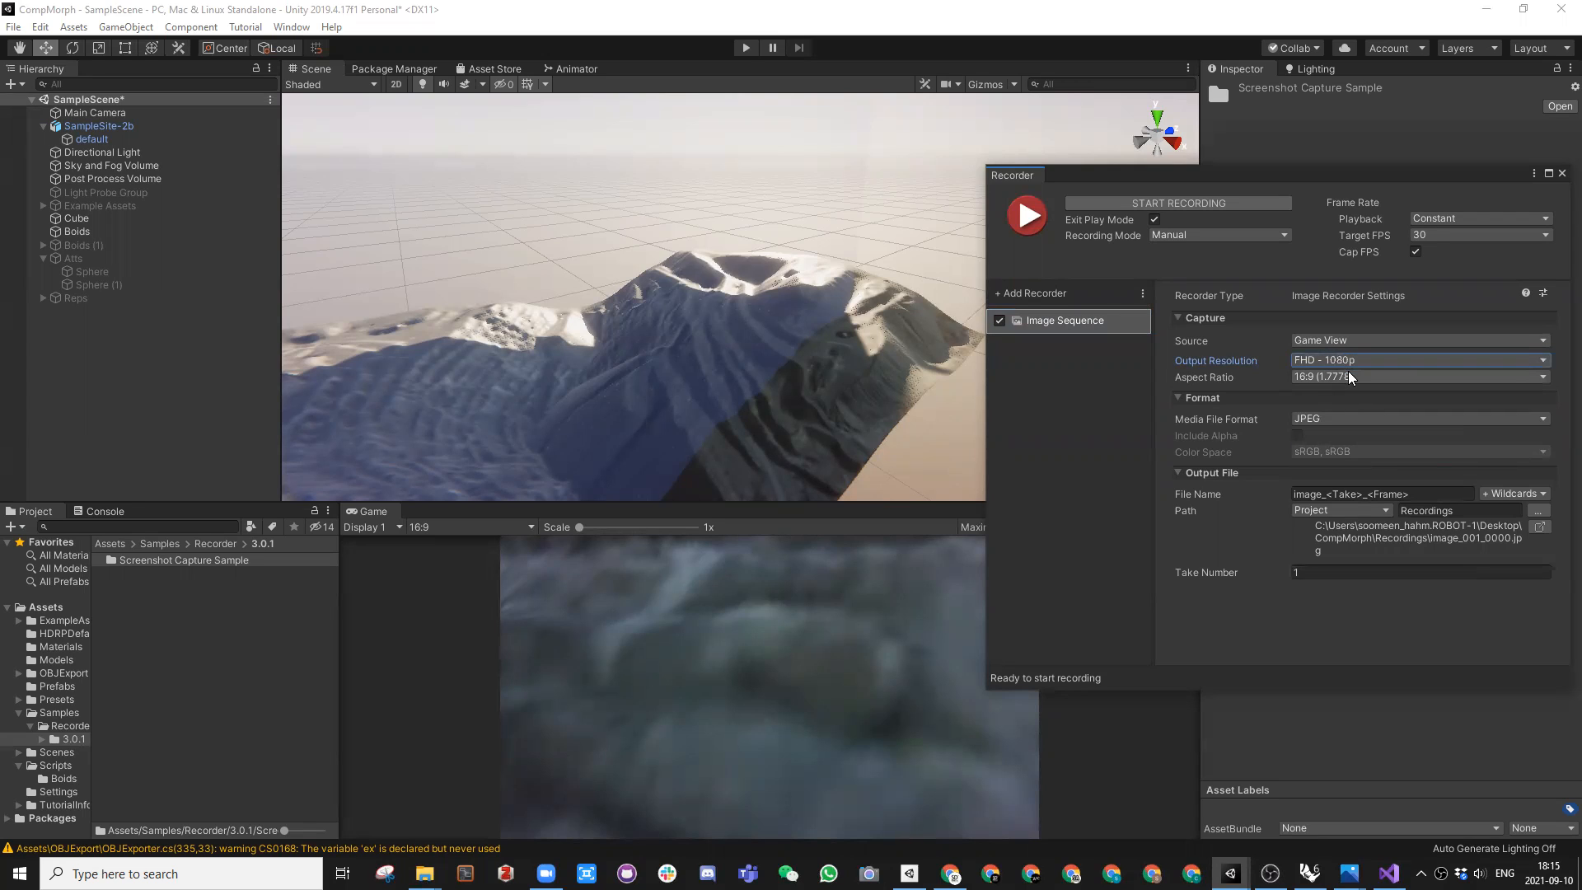
left_click(1316, 419)
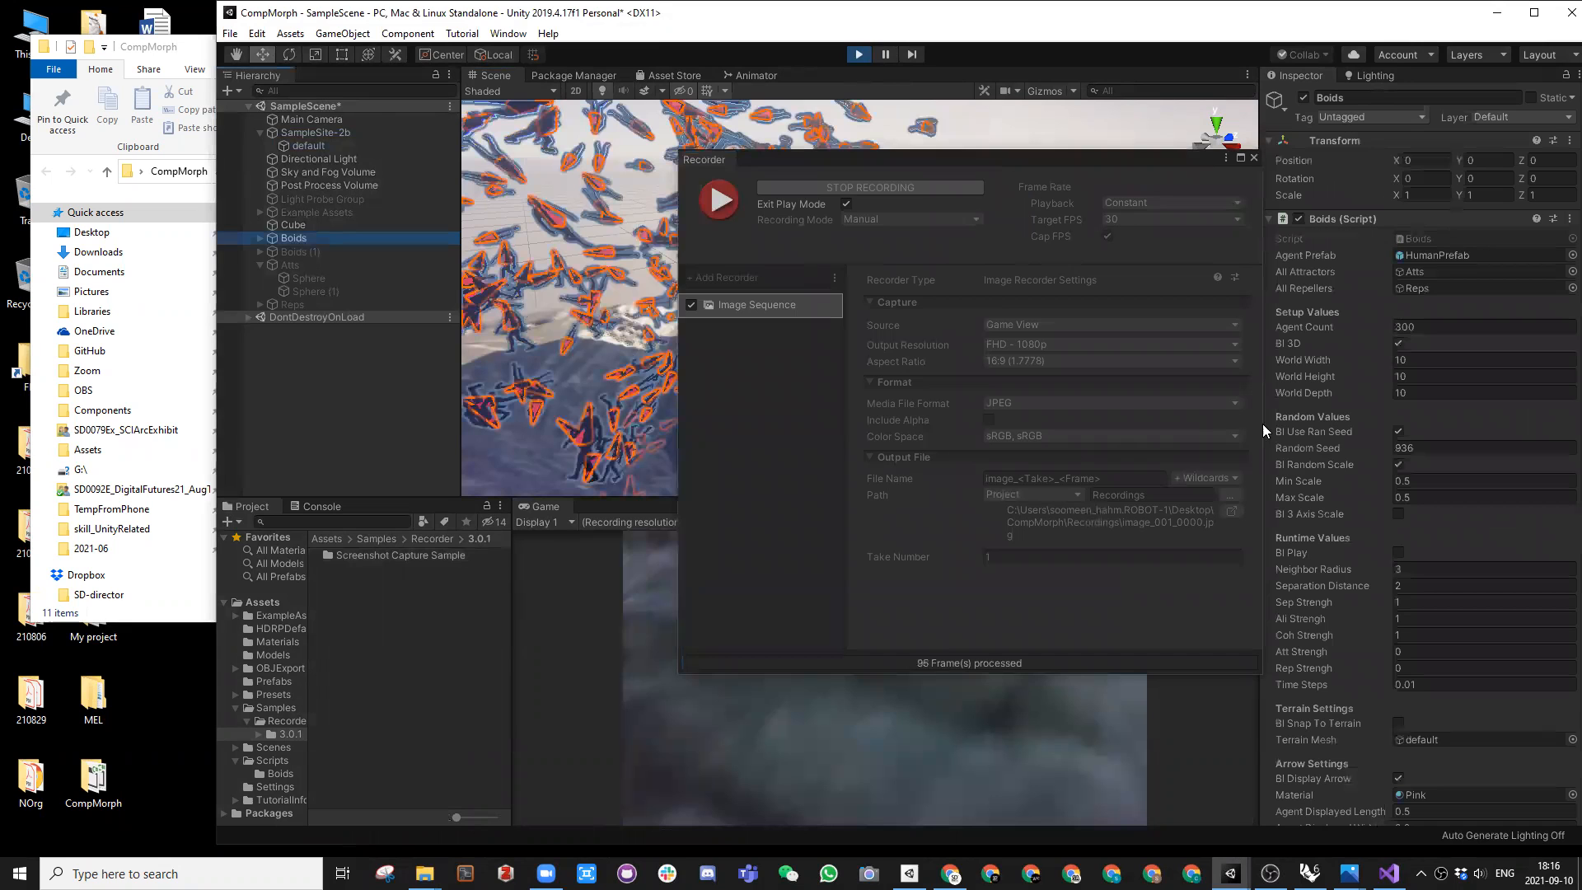
left_click(1397, 553)
Step: Switch to File Explorer, open the Recordings folder of the CompMorph project, and look through the captured frames
left_click(191, 52)
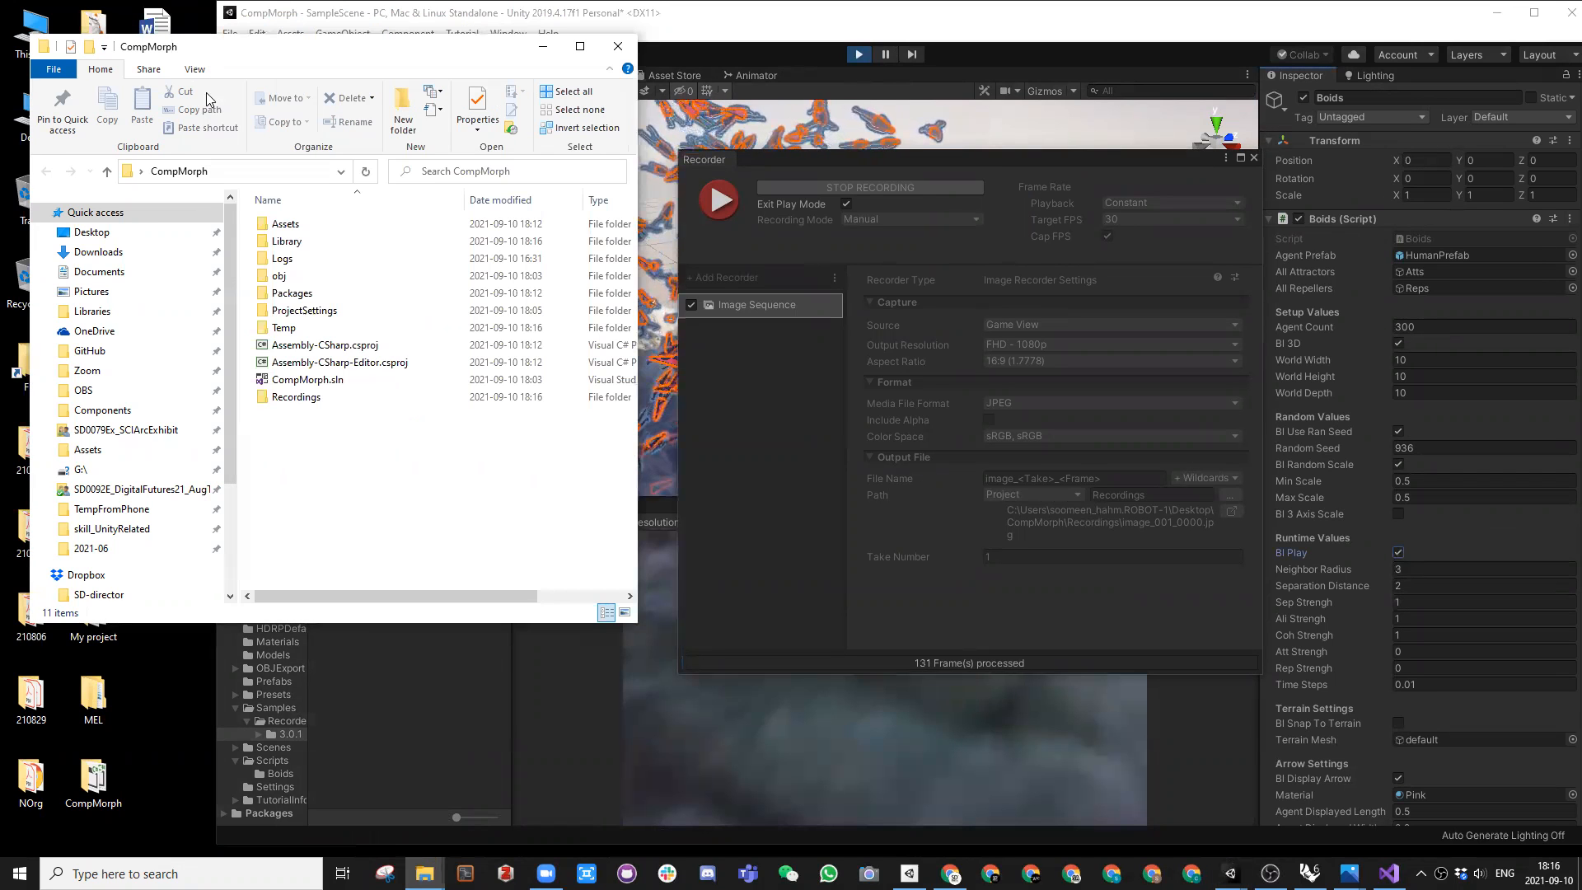
double_click(290, 398)
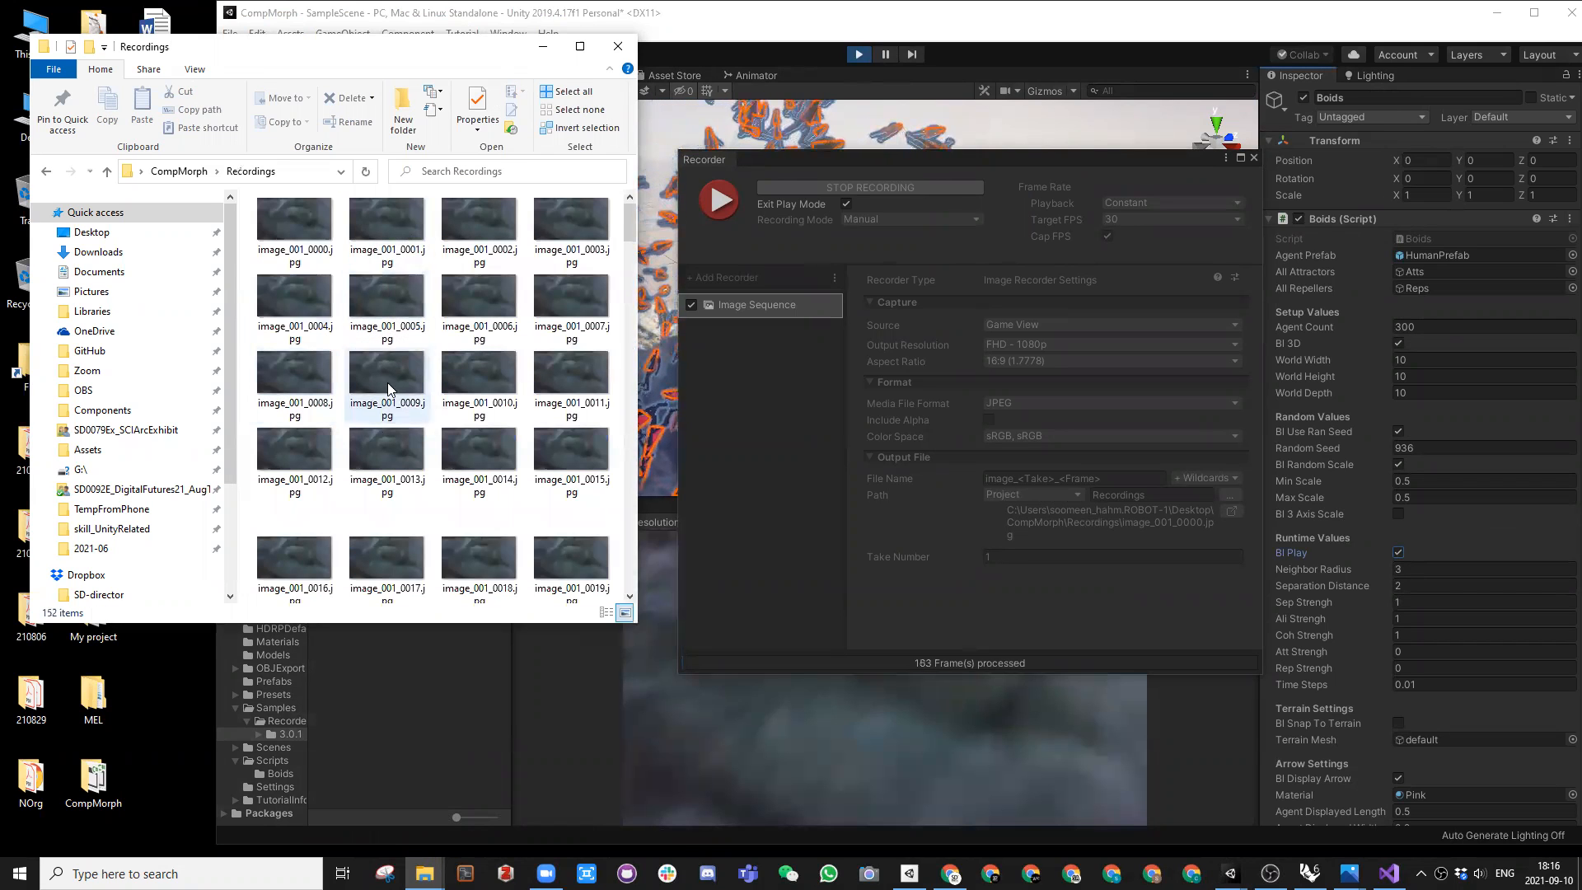
scroll(417, 445, "down", 9)
scroll(478, 396, "down", 20)
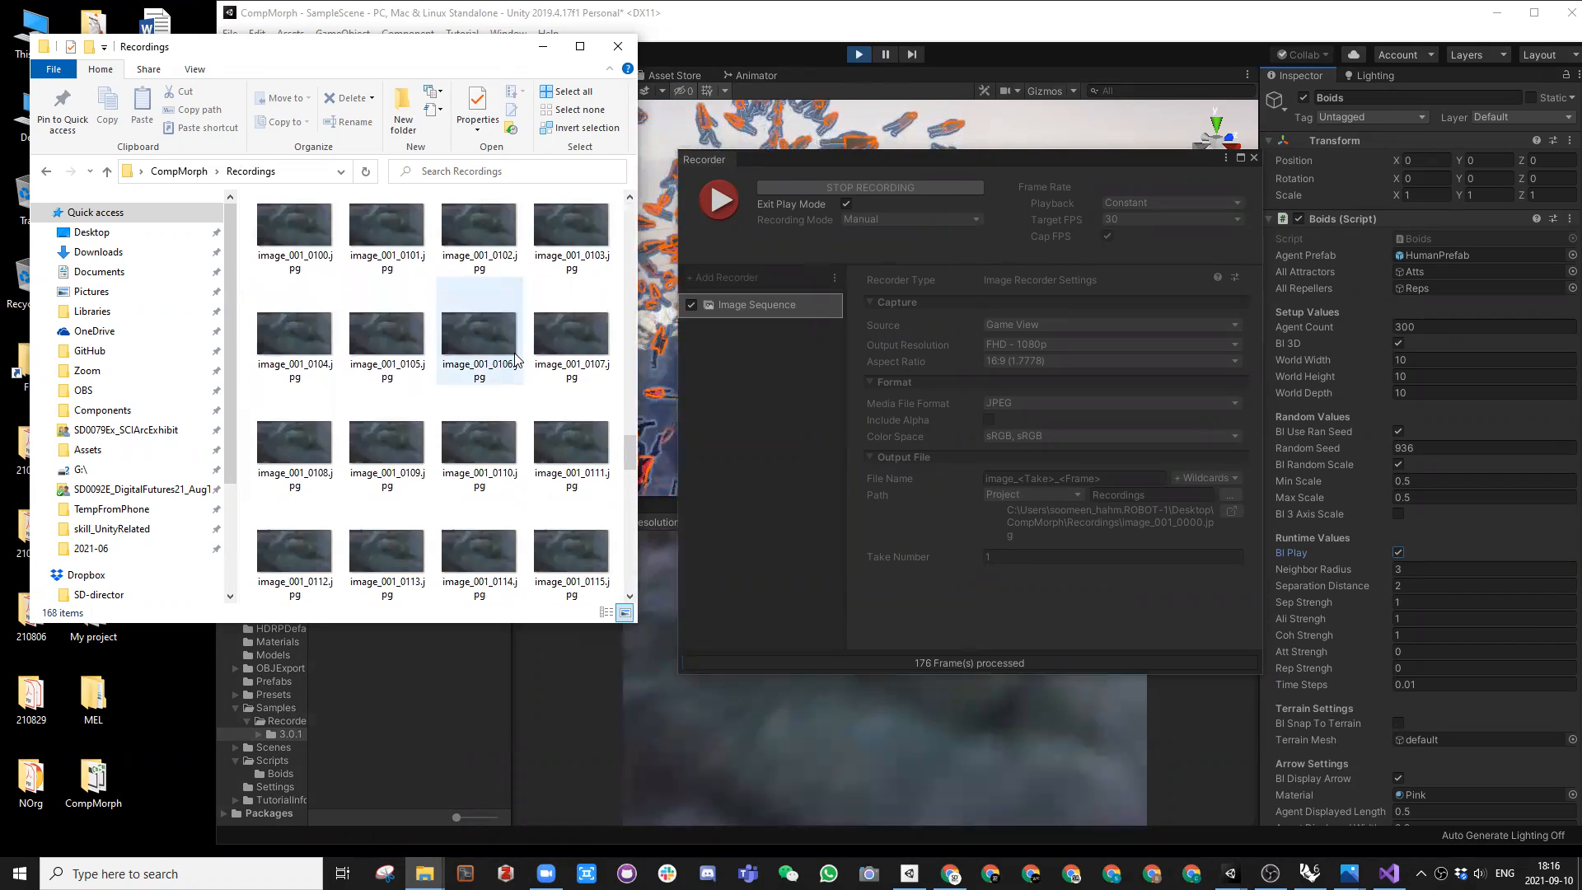
scroll(431, 538, "down", 3)
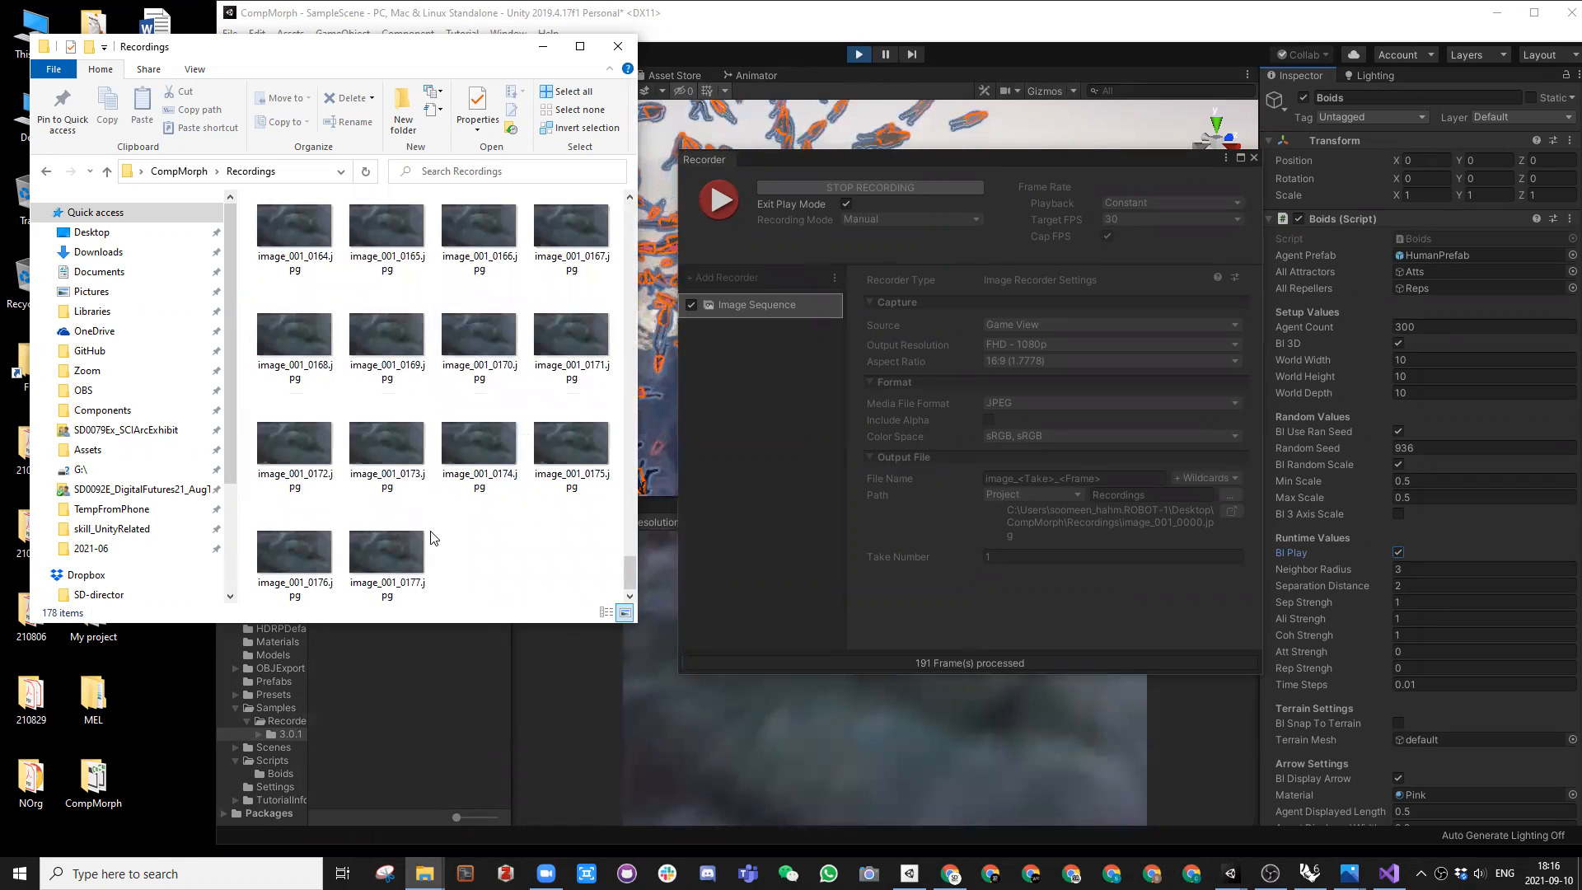
scroll(437, 535, "down", 5)
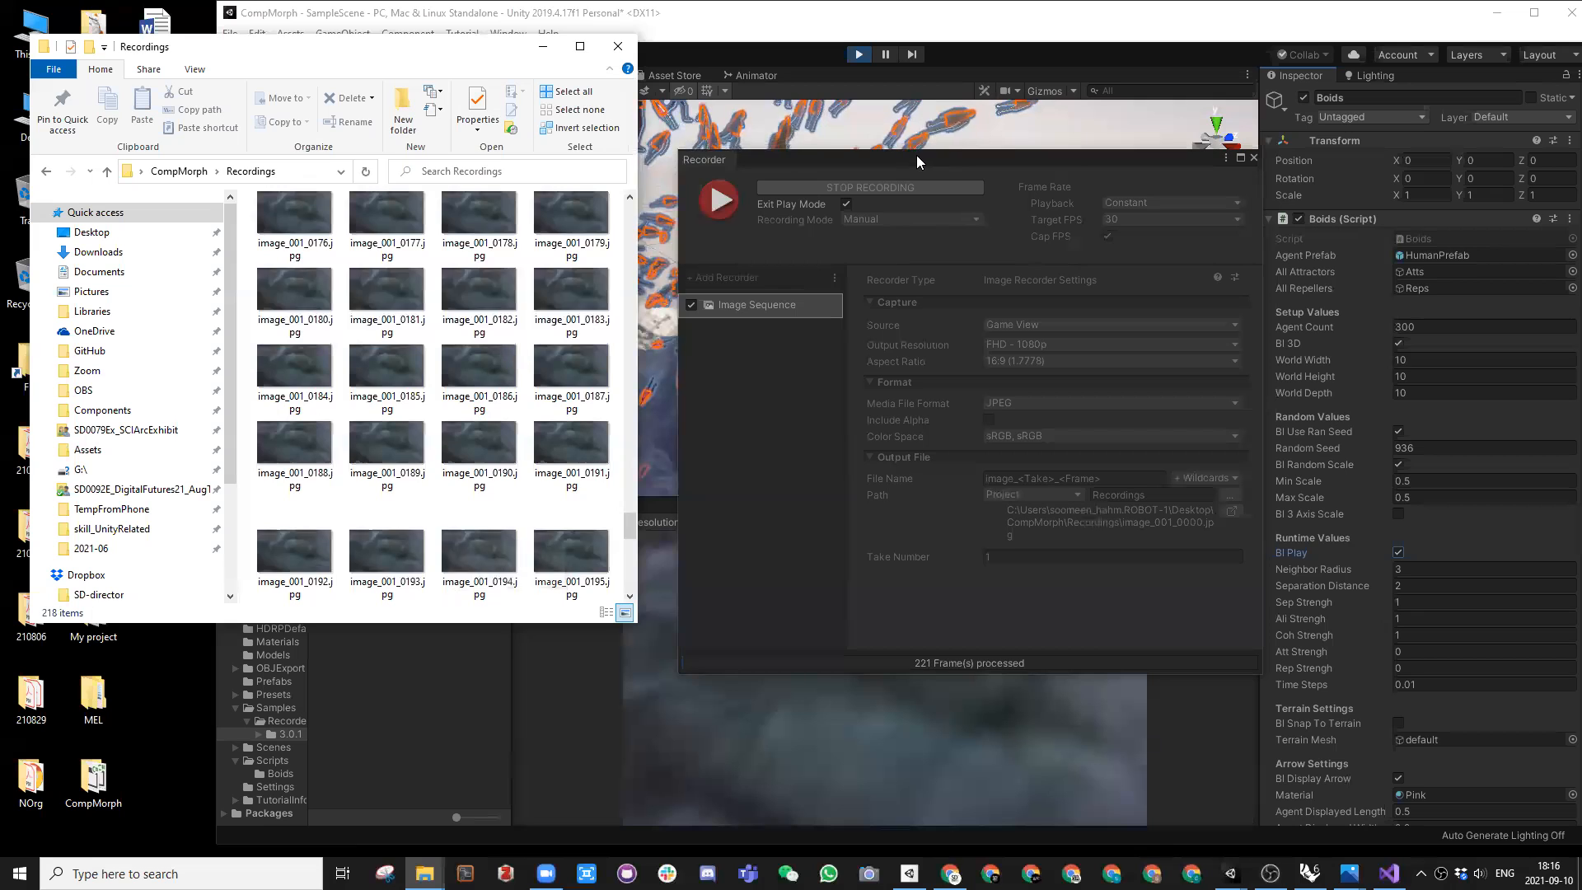
Step: Return to Unity, move the Recorder window clear of the Scene view, and stop the recording run
left_click(947, 156)
left_click_drag(1069, 155, 1578, 160)
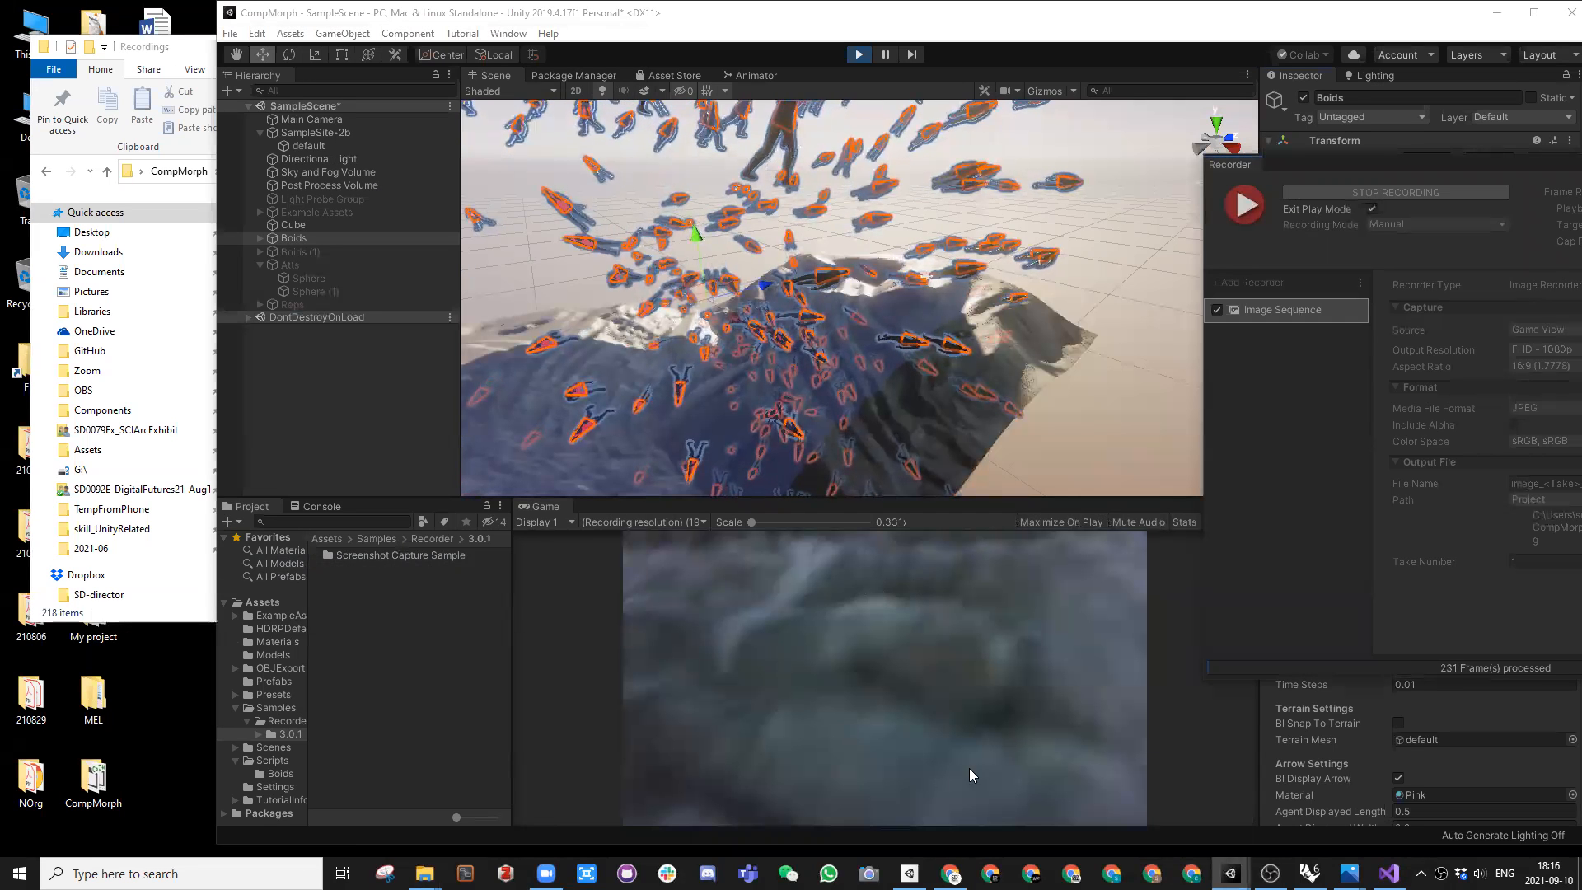
left_click(859, 55)
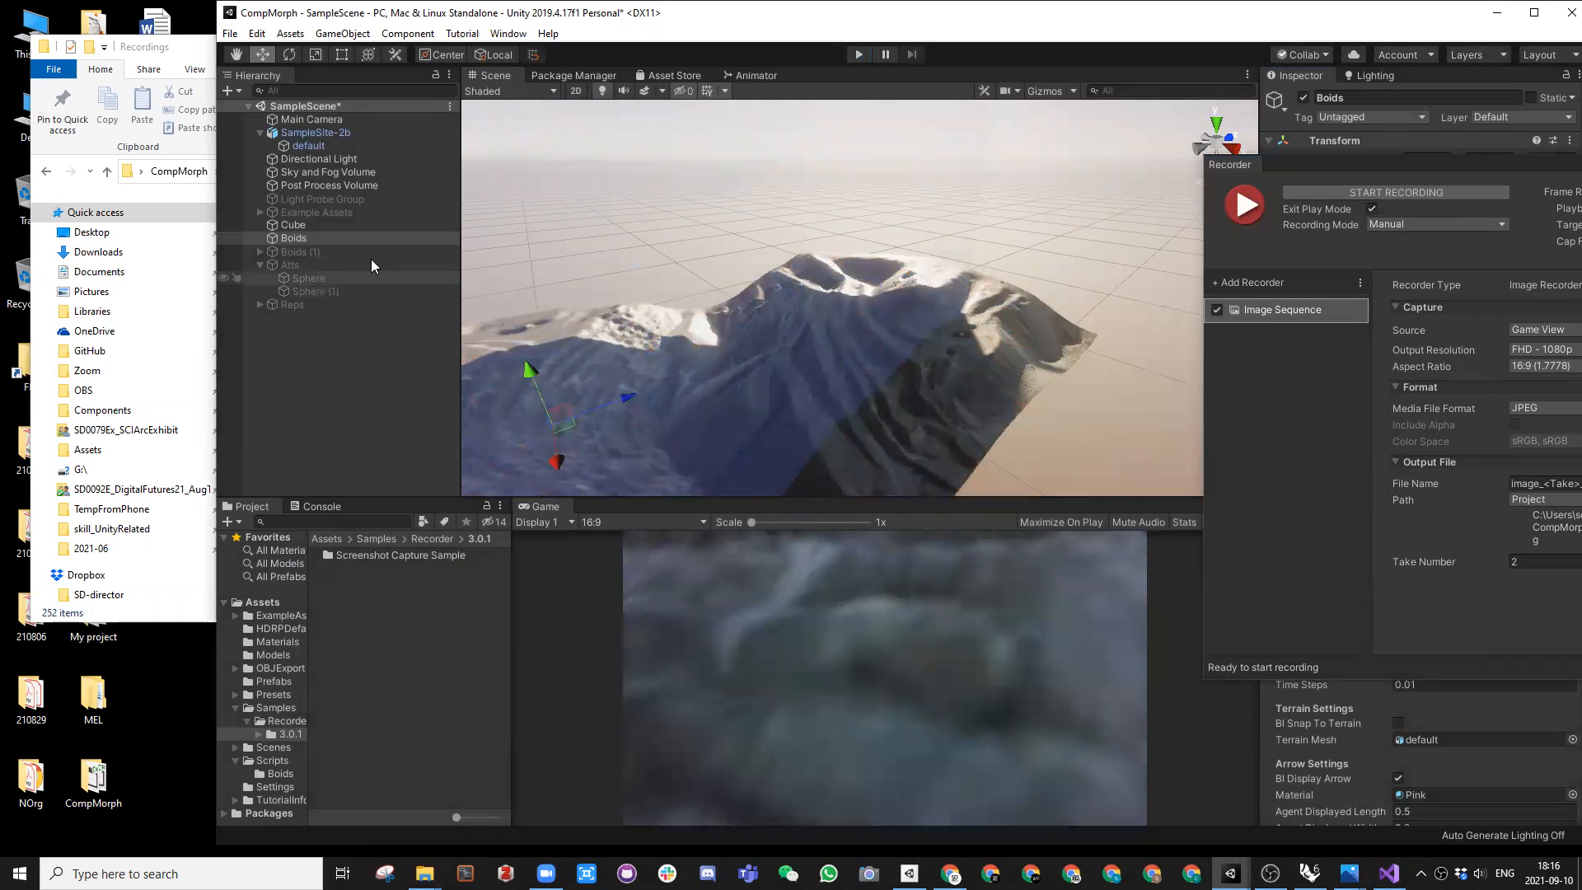
Step: Align the Main Camera with the current Scene view of the terrain
left_click(311, 119)
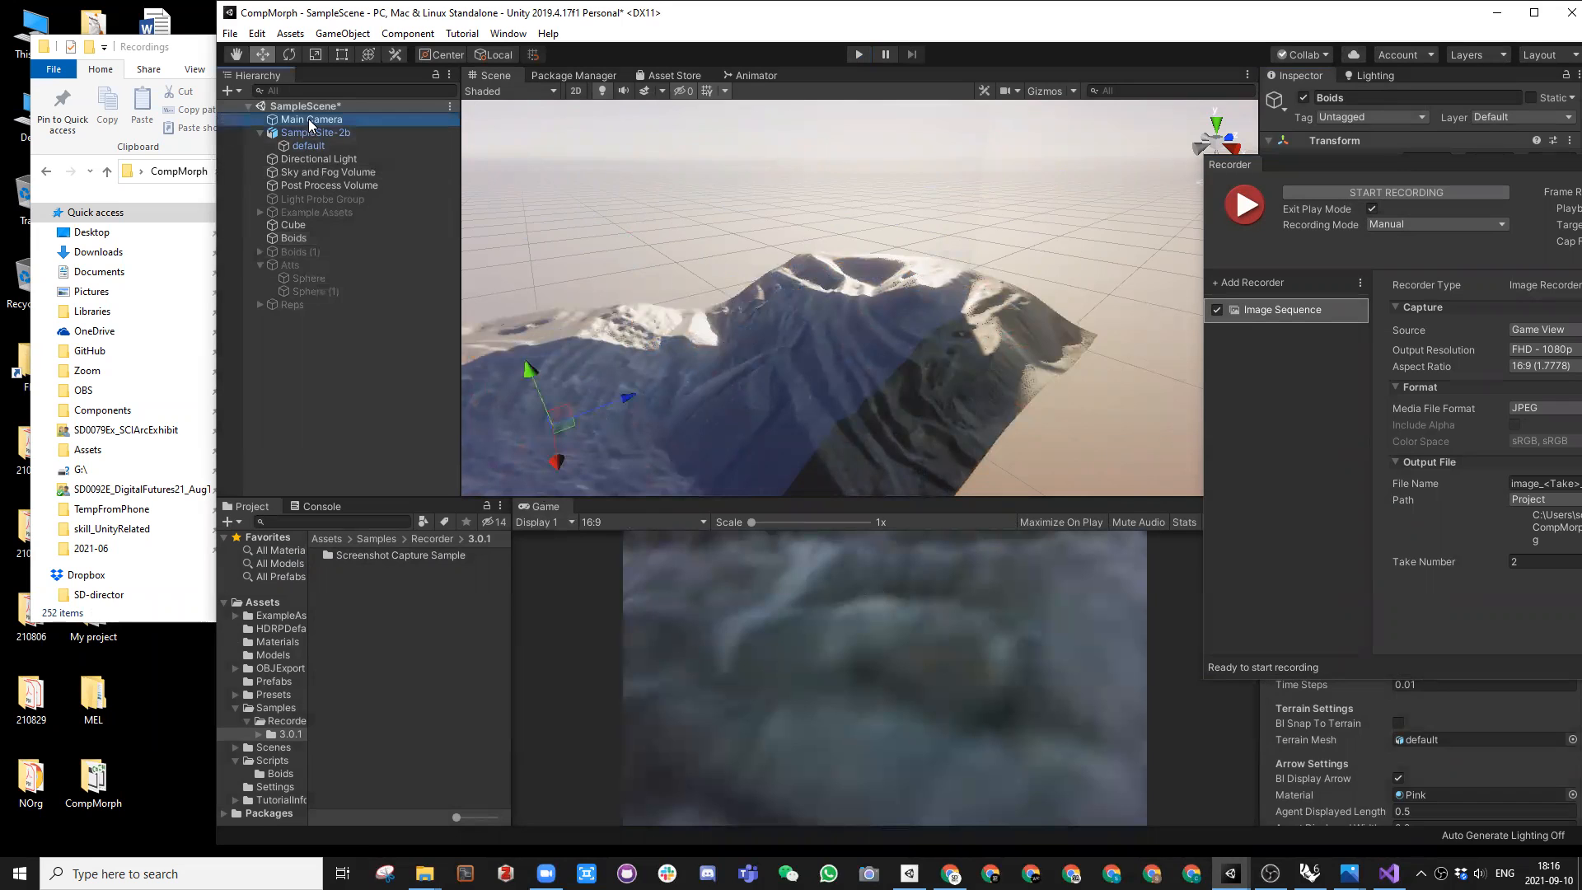
key("ctrl+shift+f")
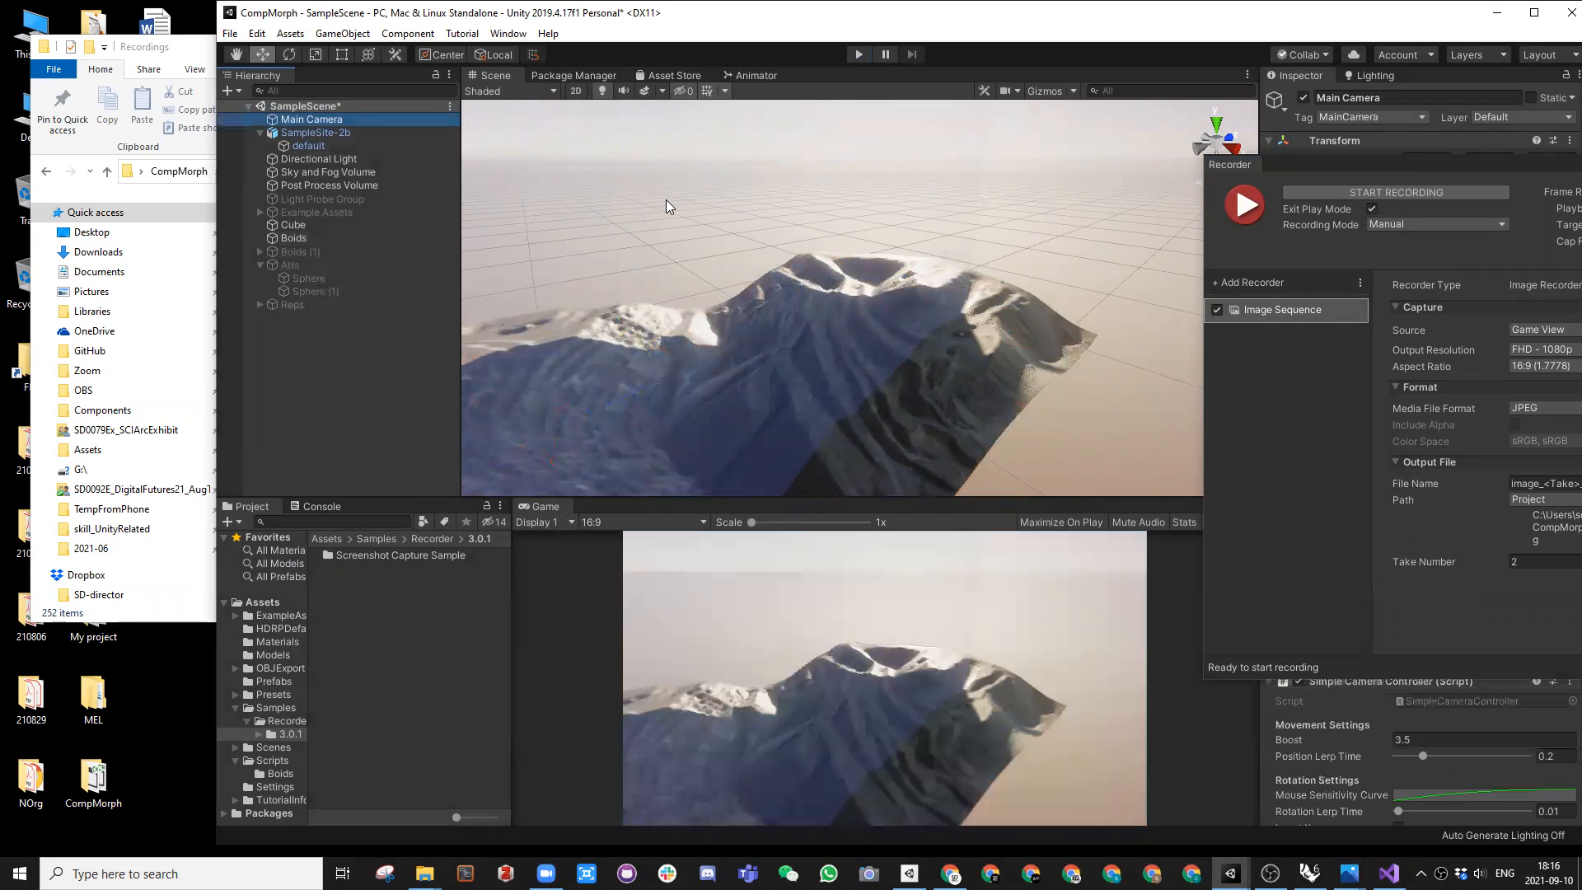
Step: Switch to File Explorer and delete all previously captured frames from the Recordings folder
left_click(198, 59)
left_click(350, 379)
key("ctrl+a")
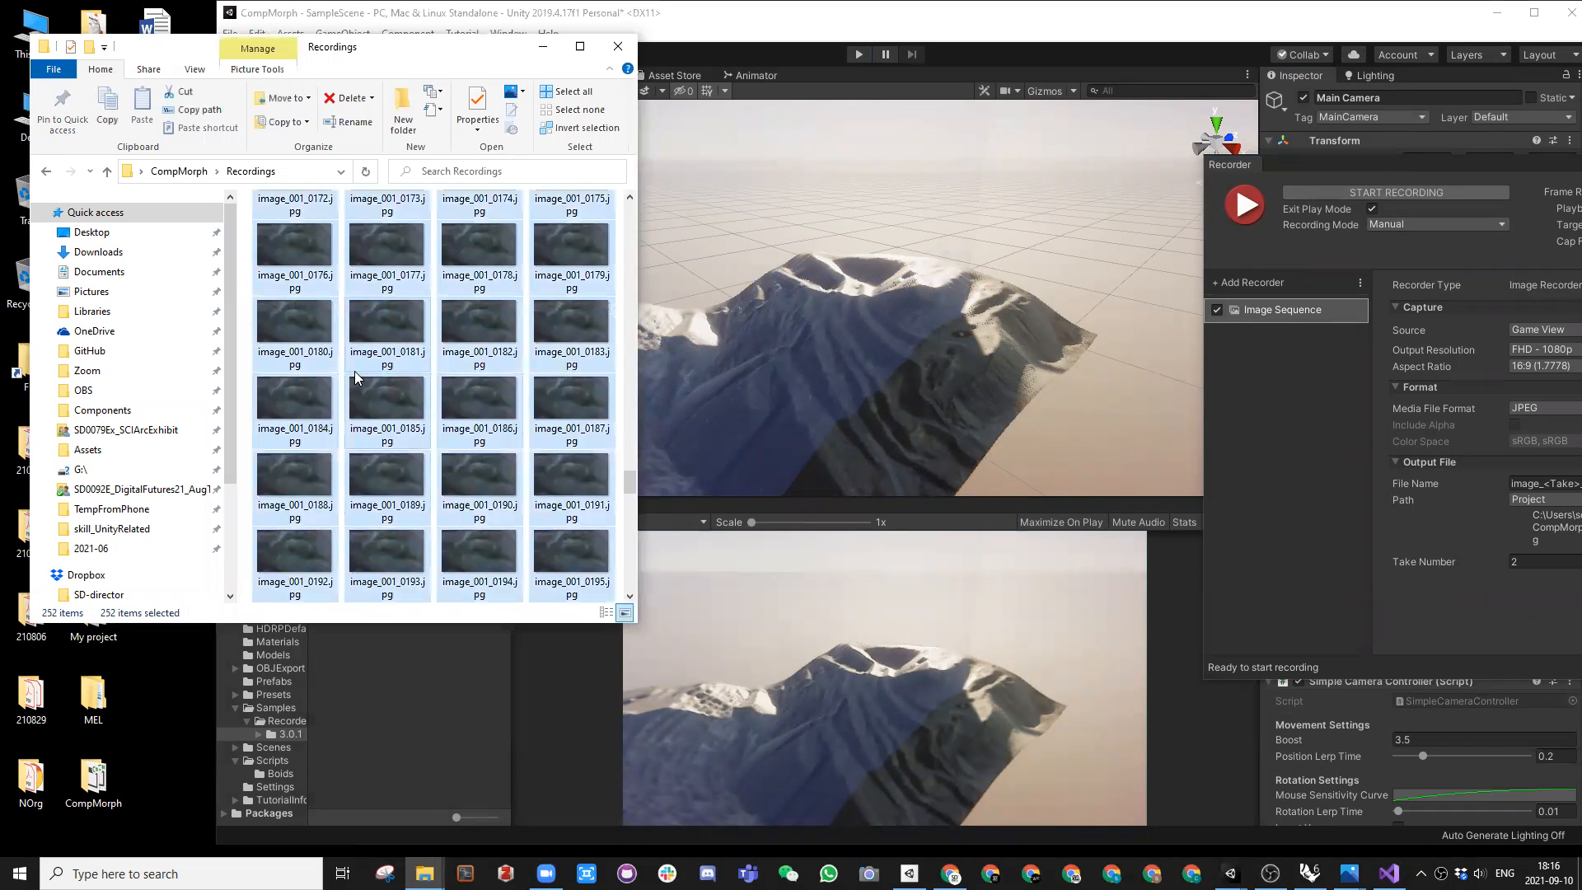
key("Delete")
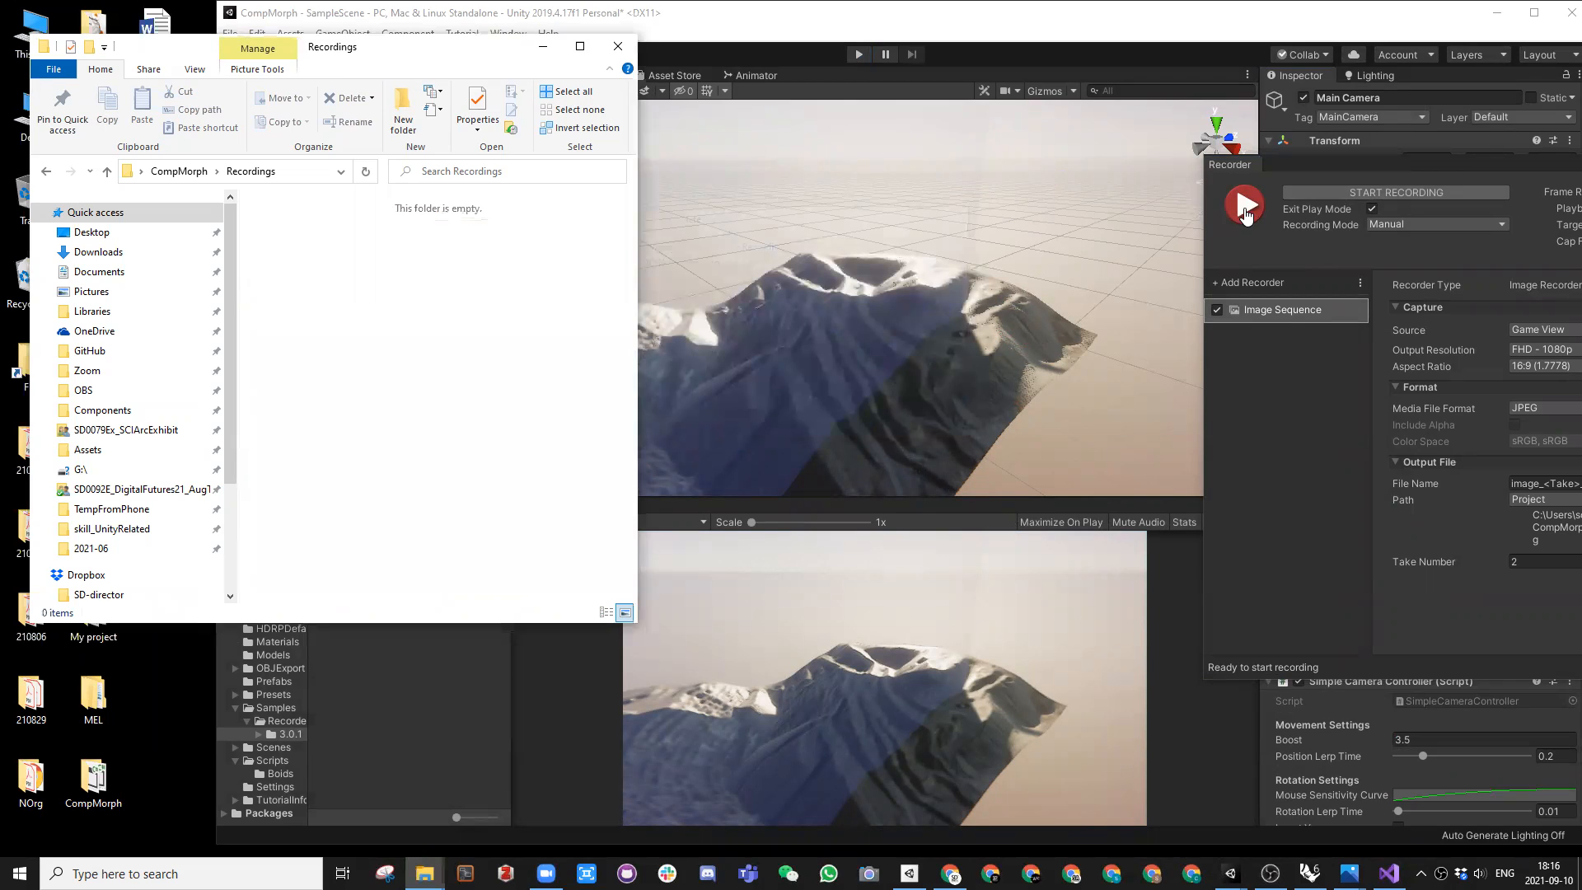
Step: Return to Unity, start a new image sequence recording, and enable Bl Play on Boids while it runs
left_click(1245, 205)
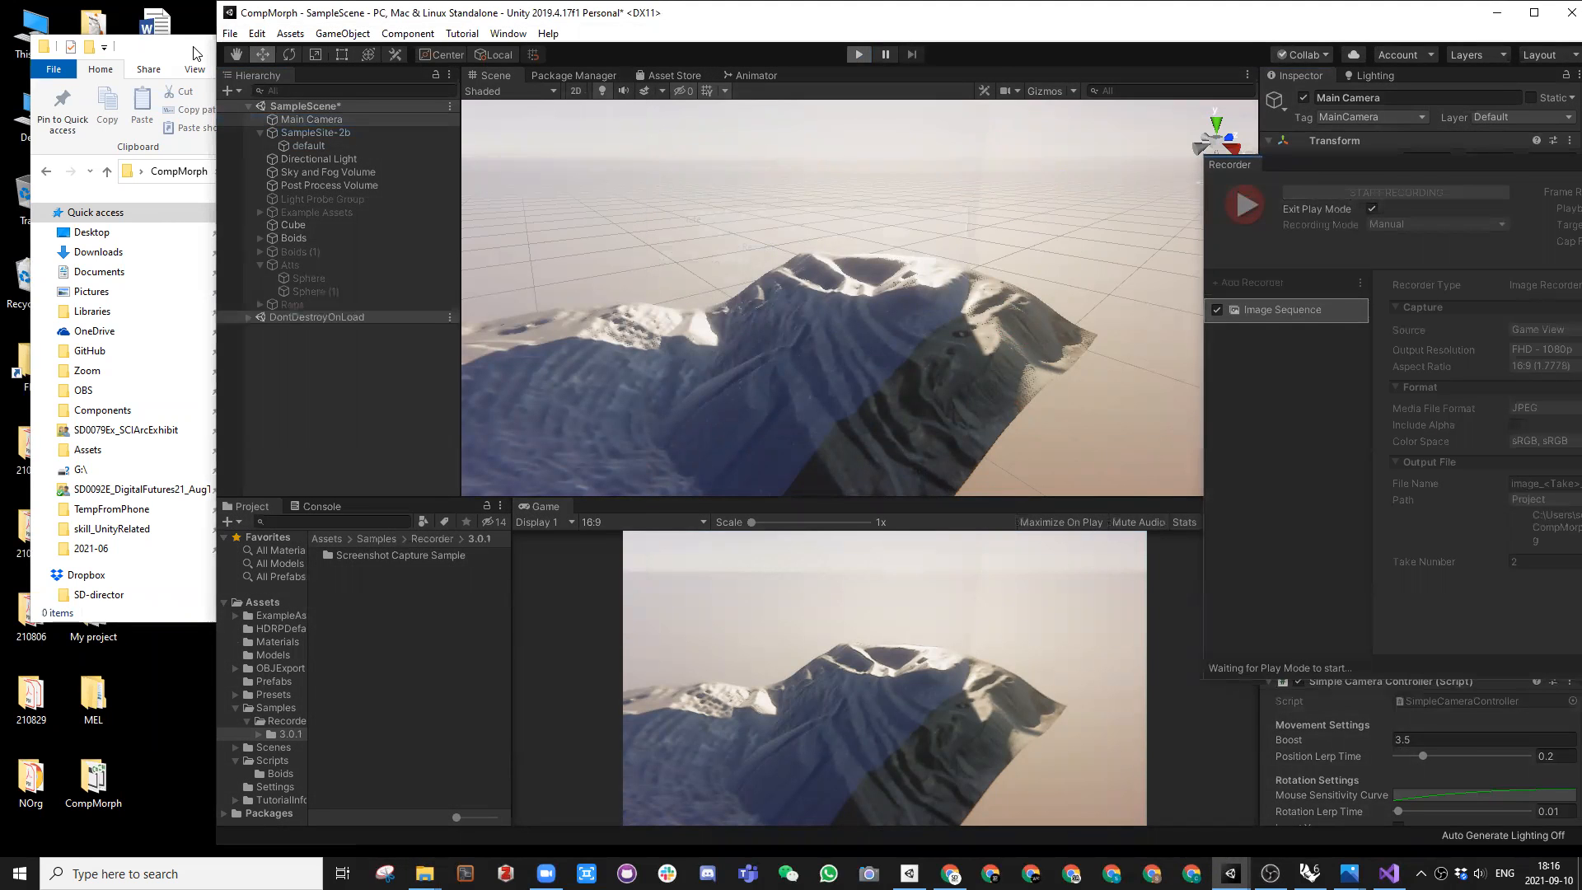
left_click(194, 53)
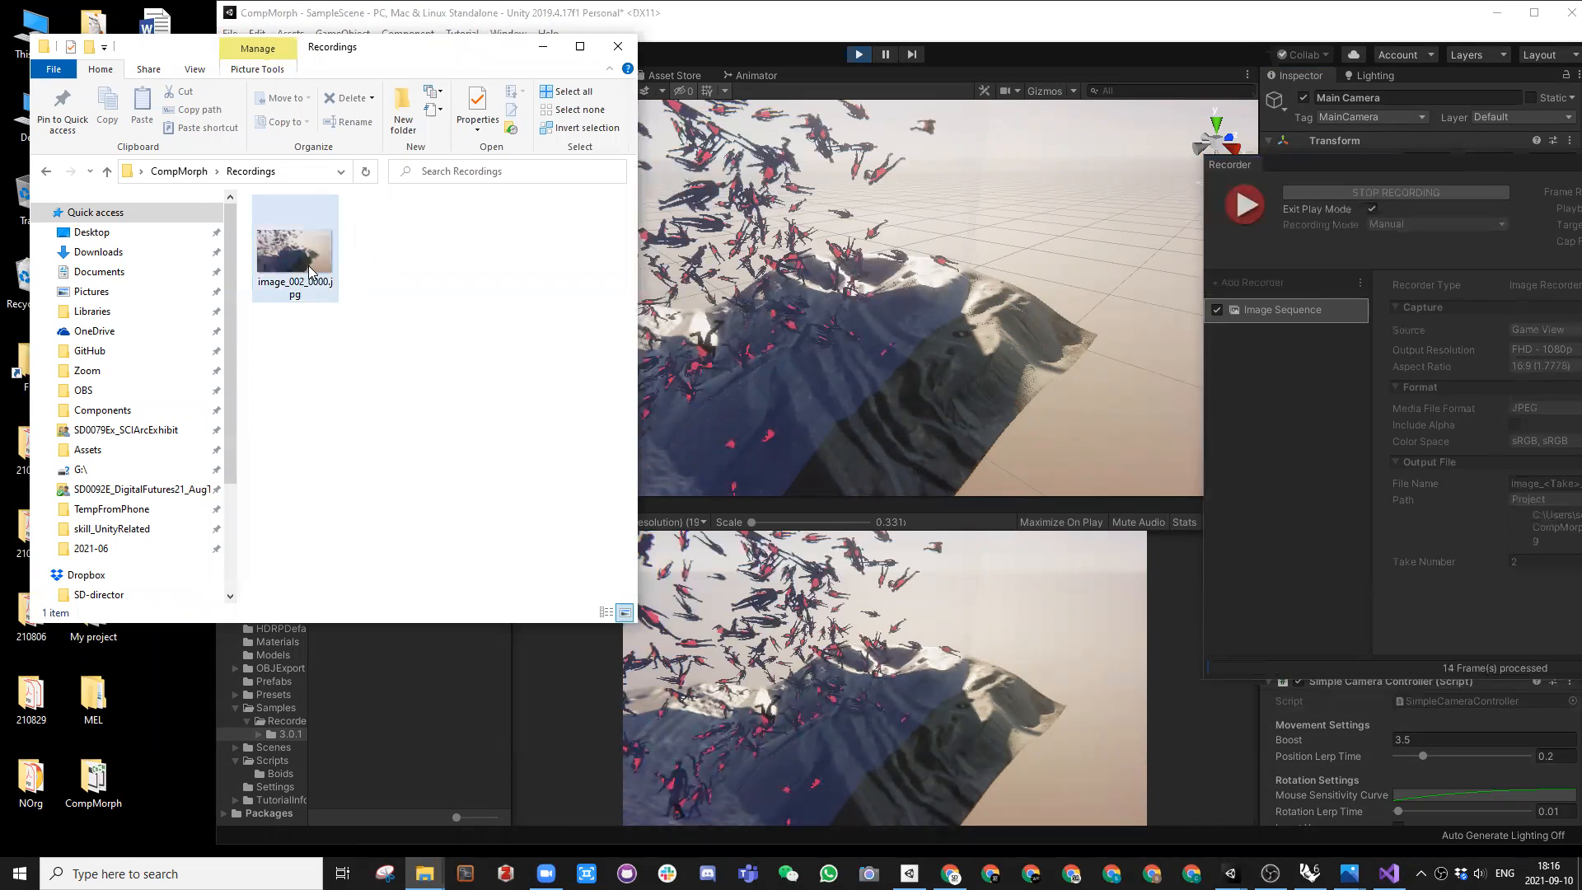
scroll(313, 276, "down", 2)
left_click(797, 12)
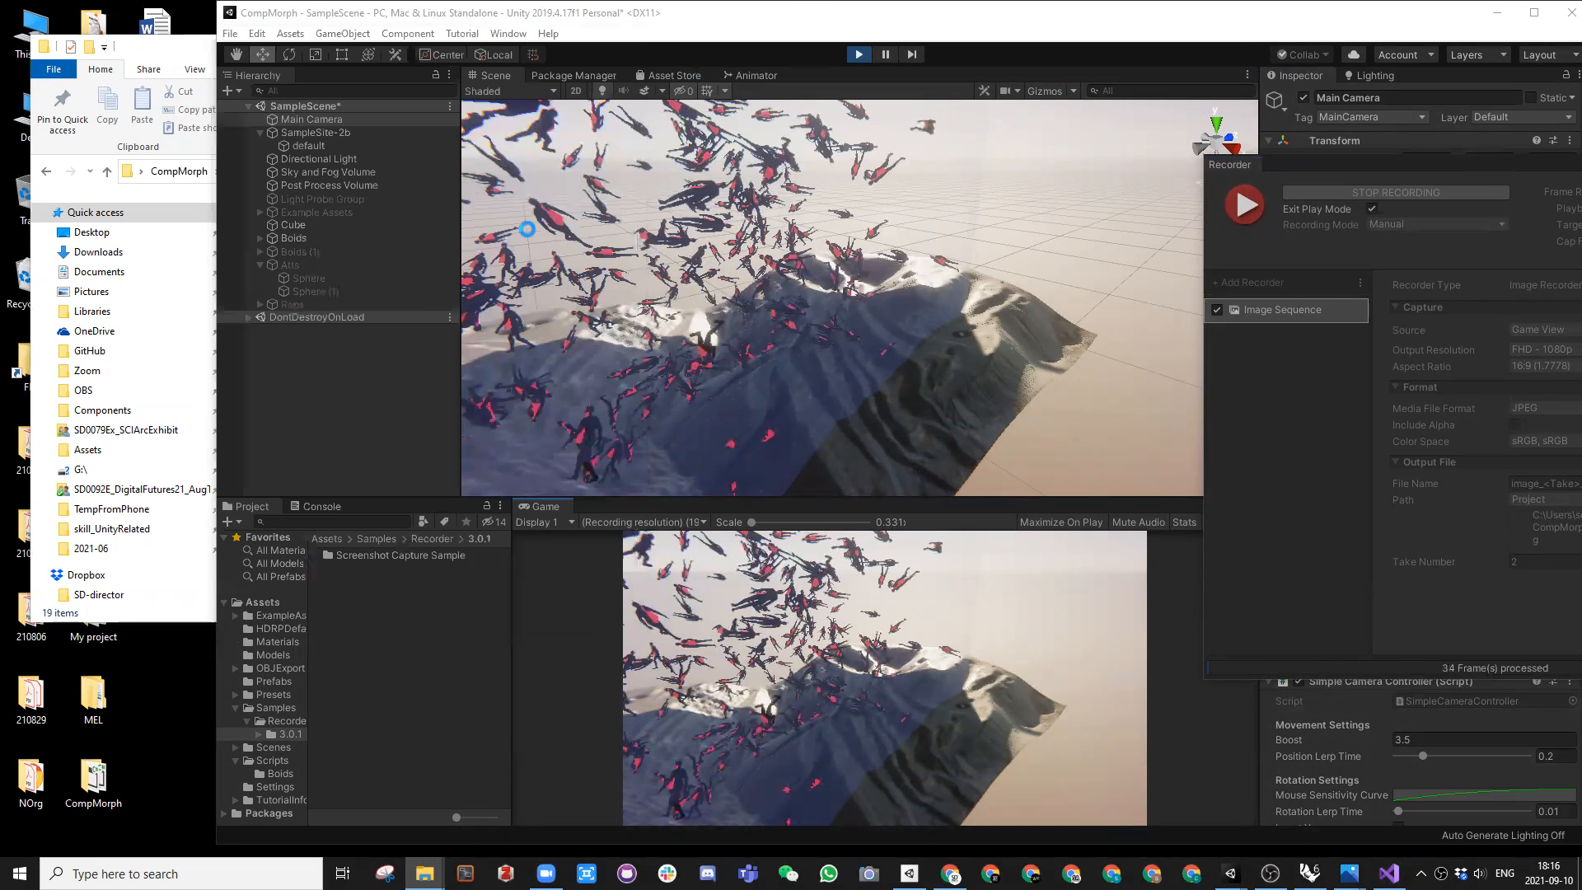
left_click(295, 239)
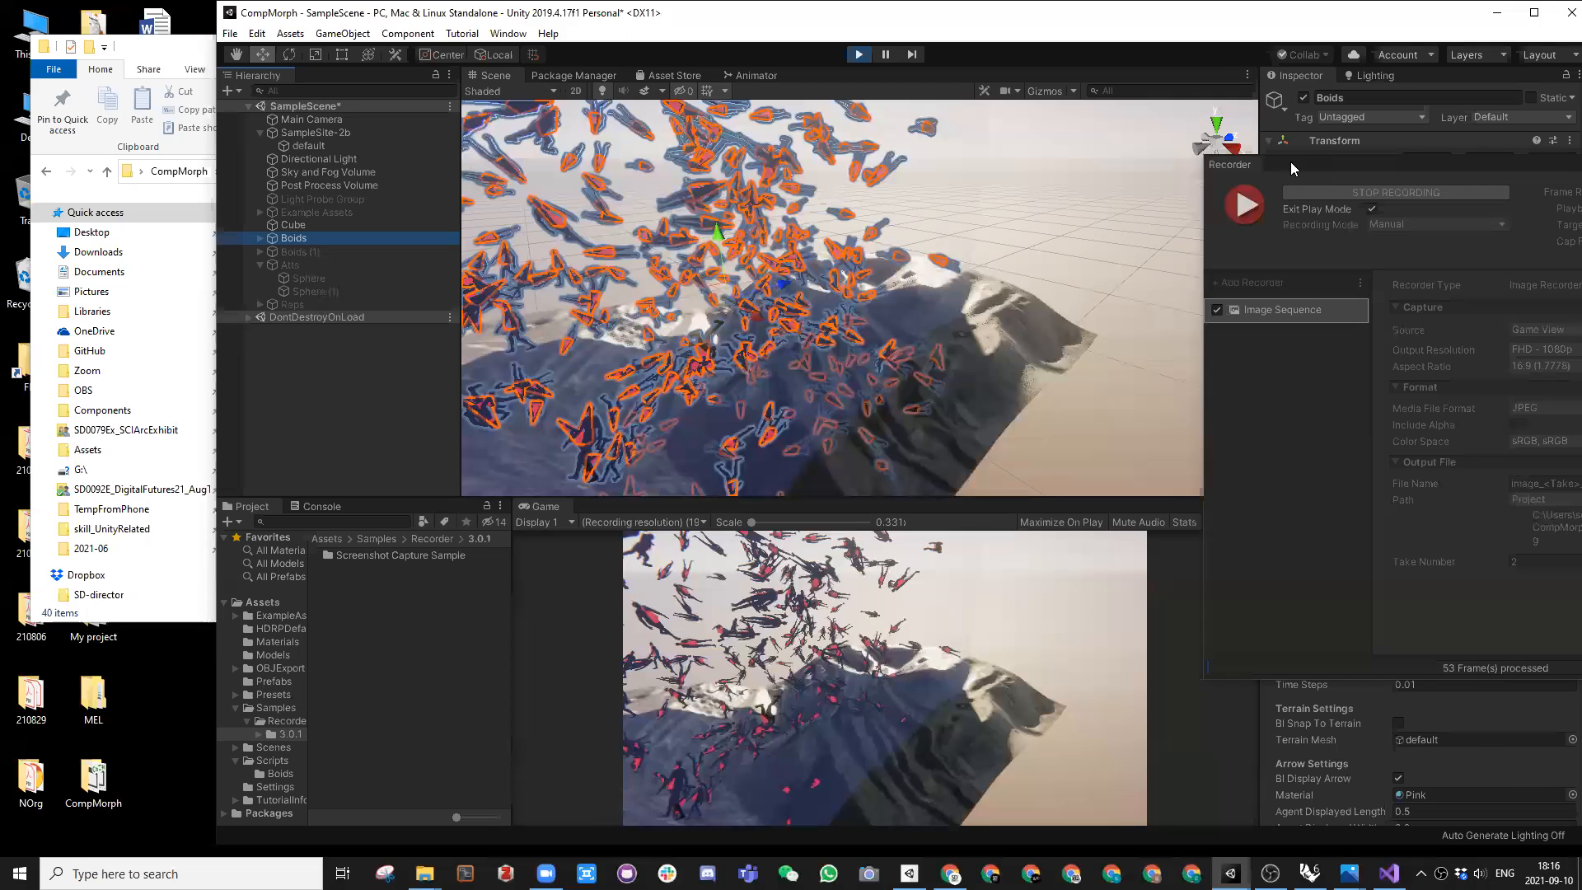
left_click(1398, 552)
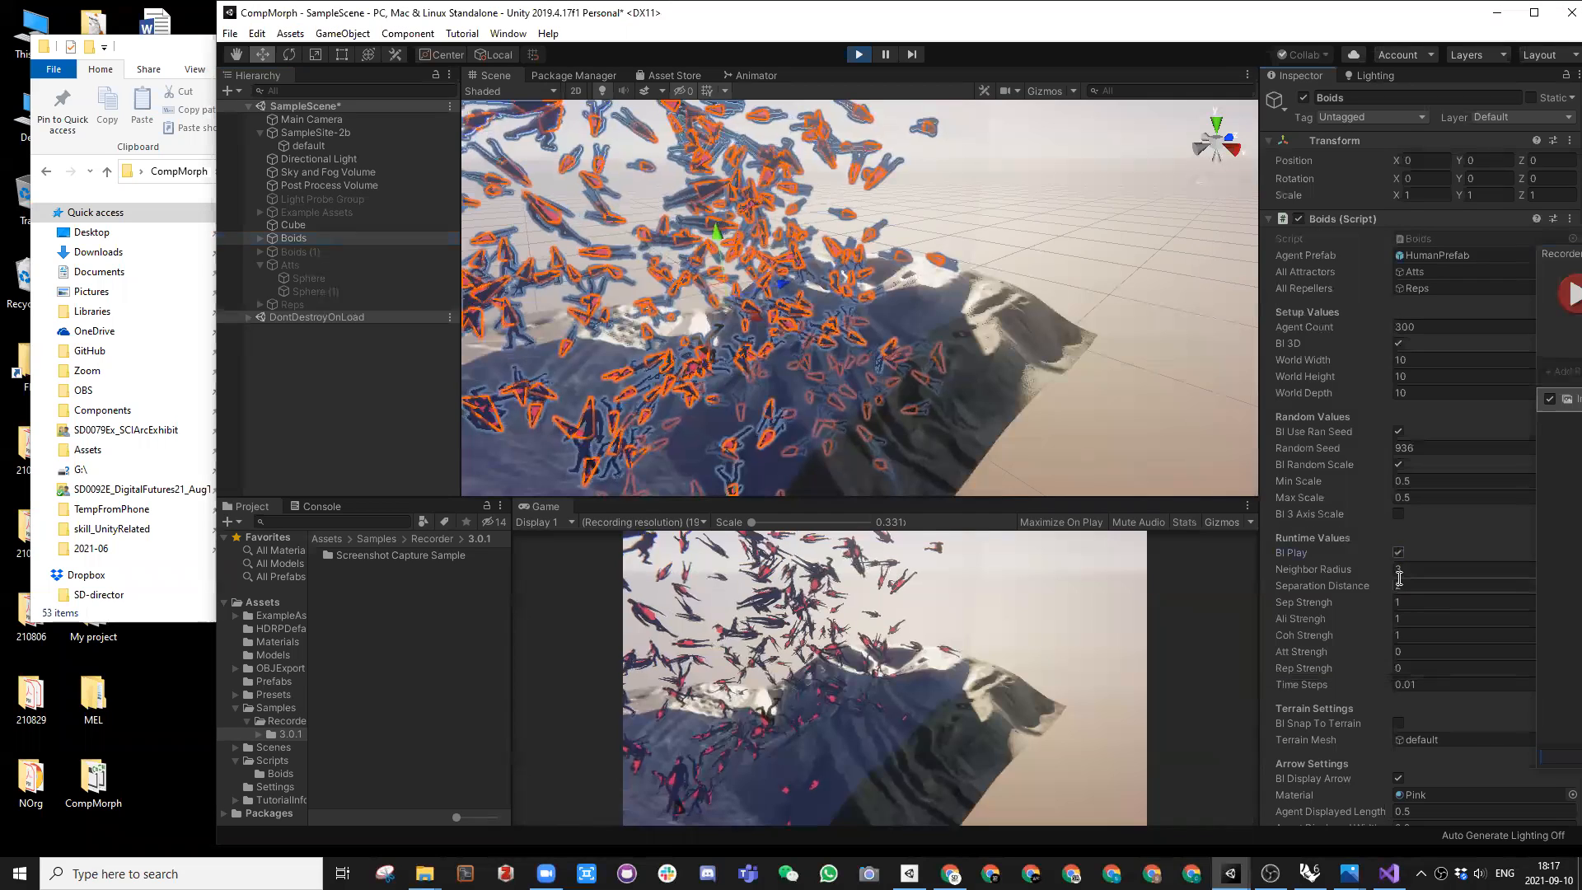
Step: Switch to File Explorer, open image_002_0102.jpg from the Recordings folder in Photos, and browse forward through the frames up to image_002_0116.jpg
left_click(171, 48)
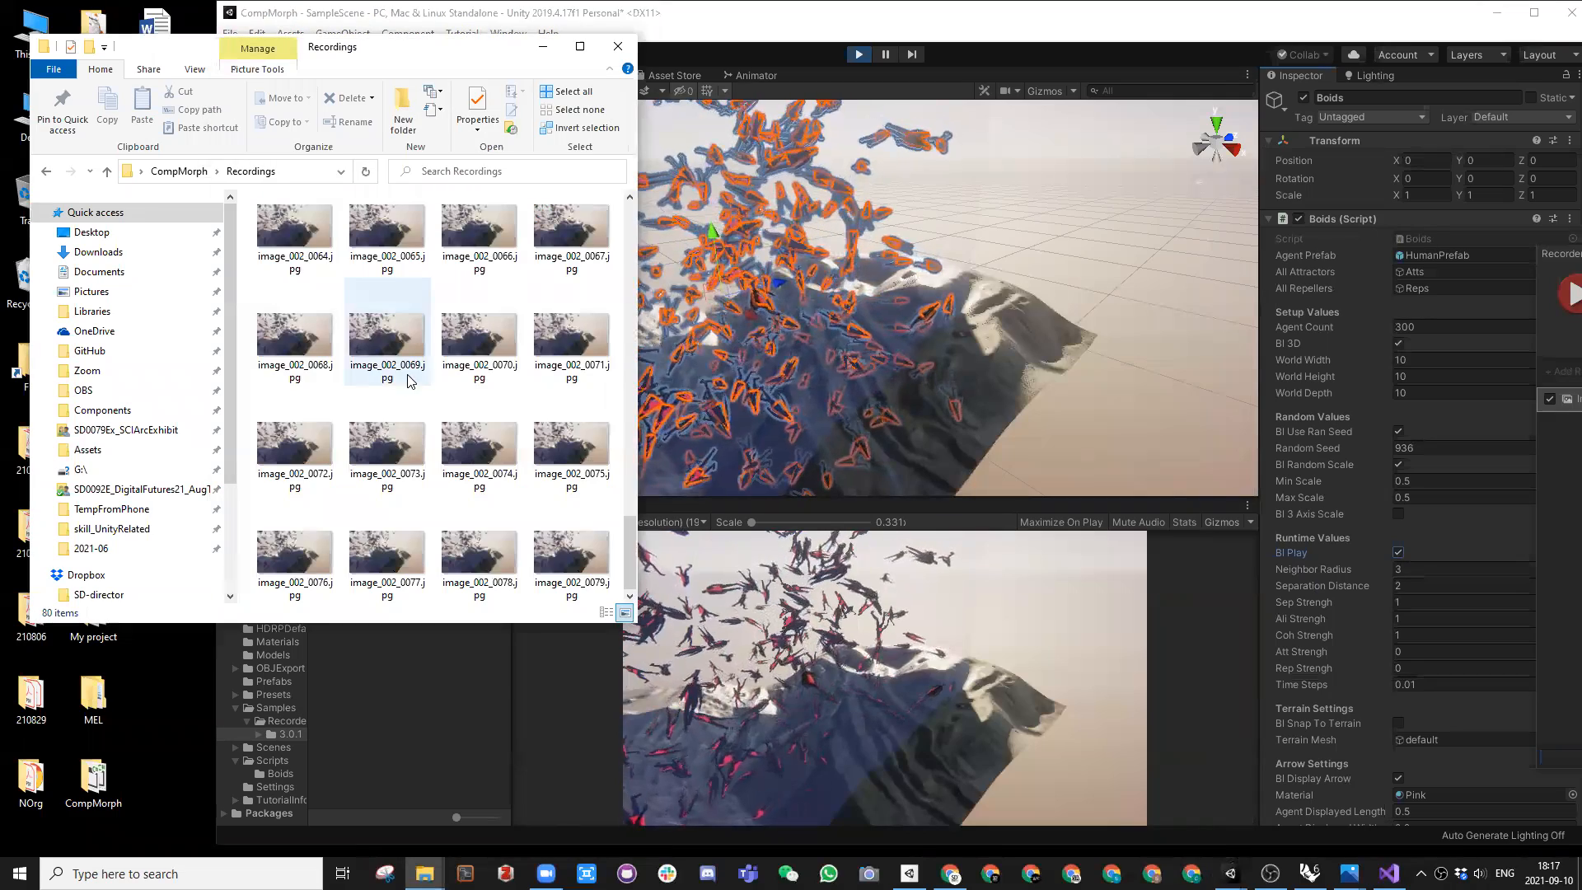
double_click(478, 441)
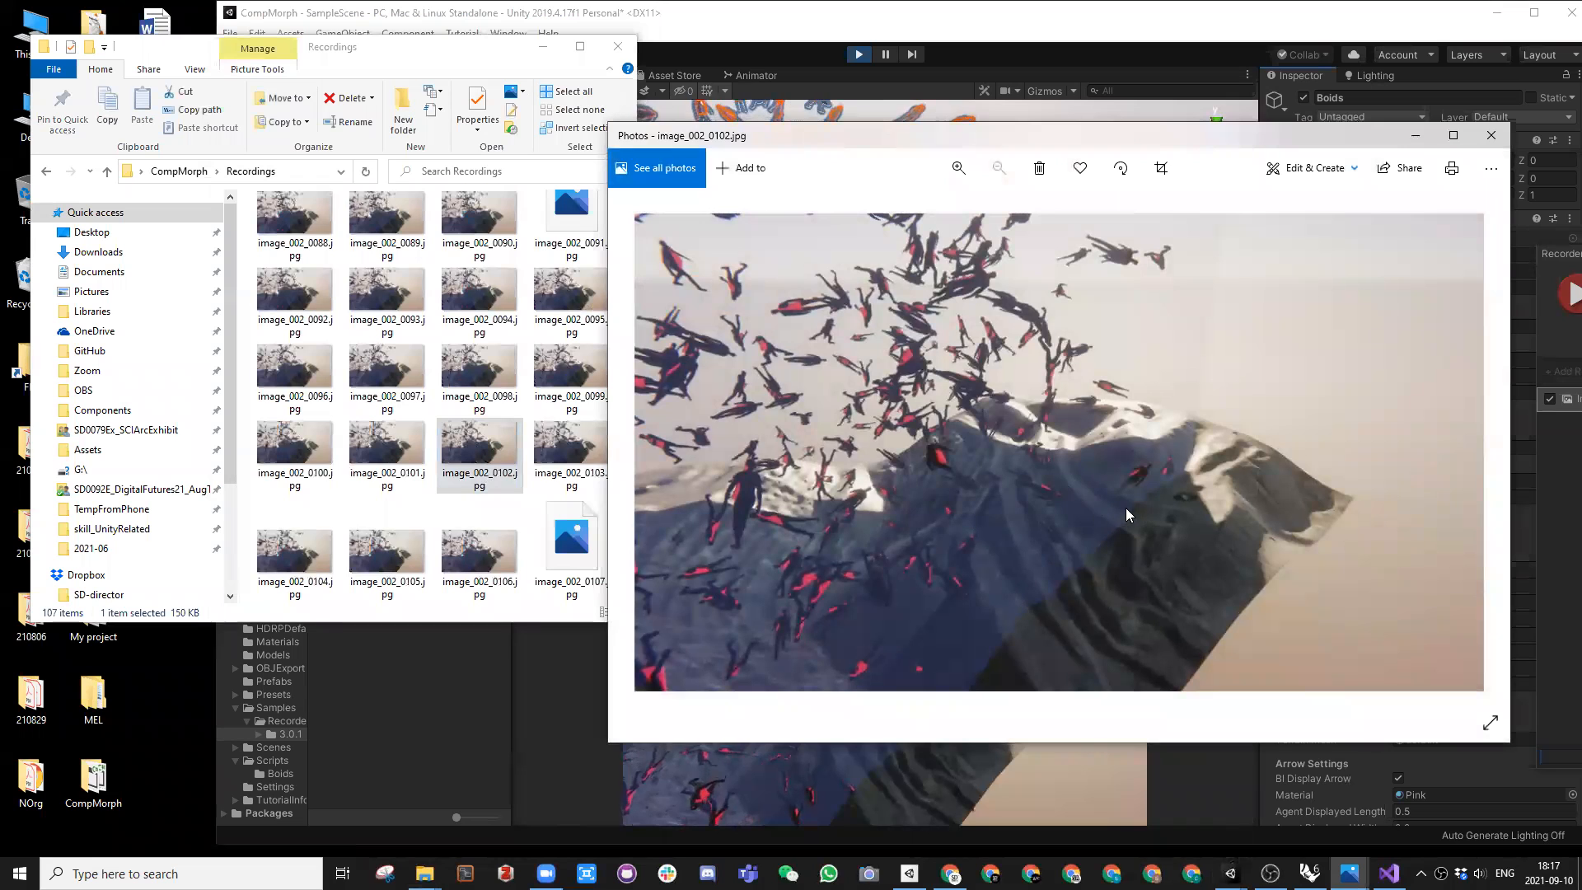
key("Right")
key("Right")
key("Right")
key("Right")
key("Right")
key("Right")
key("Right")
key("Right")
key("Right")
key("Right")
key("Right")
key("Right")
key("Right")
key("Right")
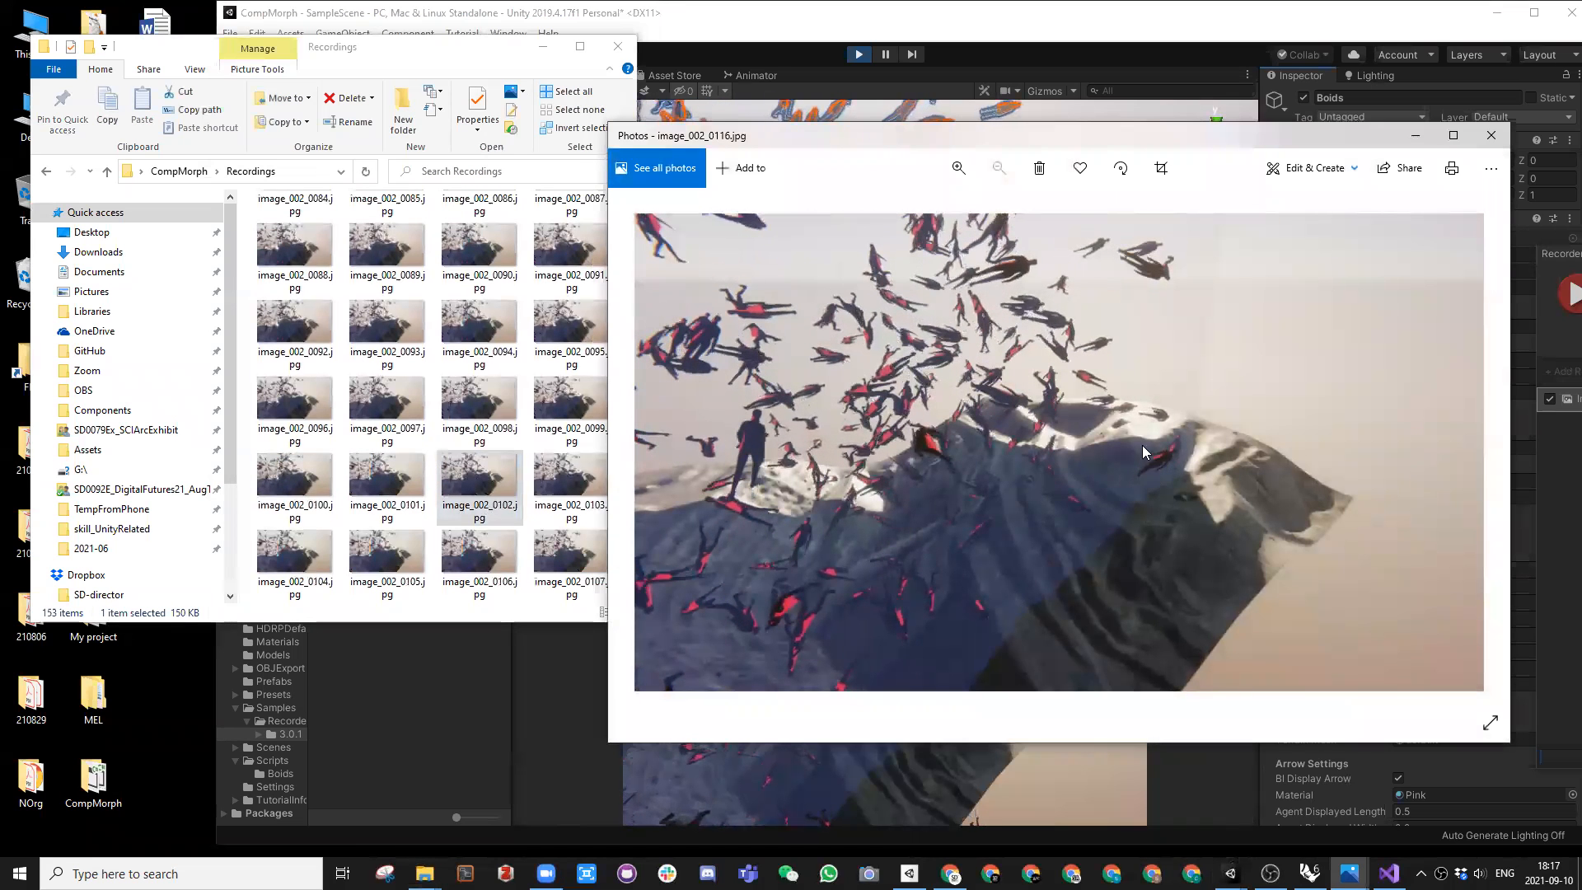
left_click_drag(1001, 135, 842, 140)
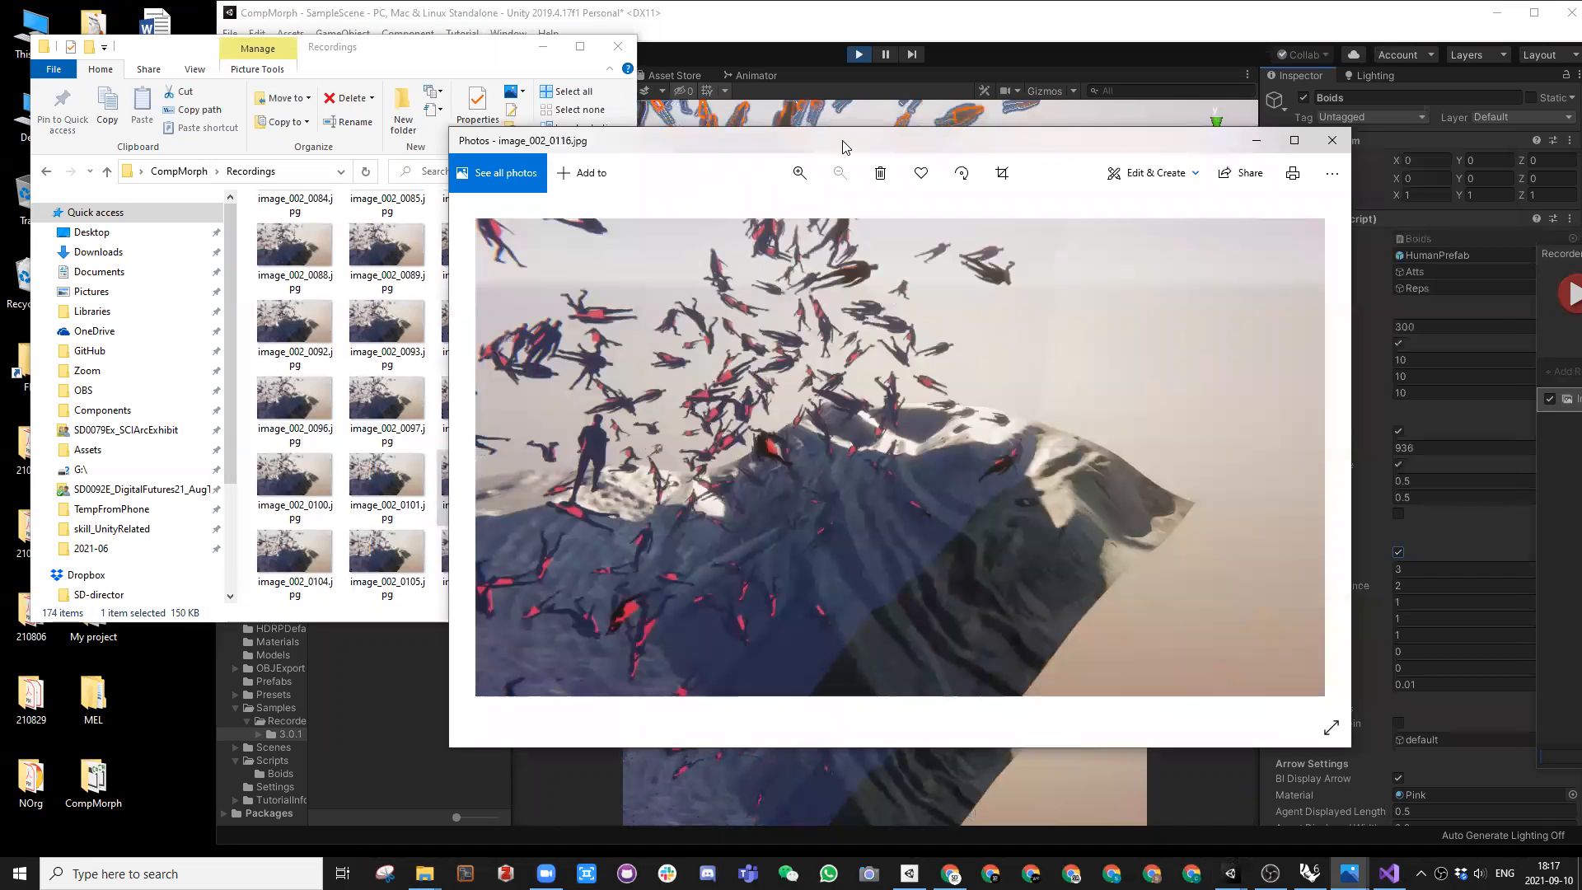
scroll(1005, 429, "up", 1)
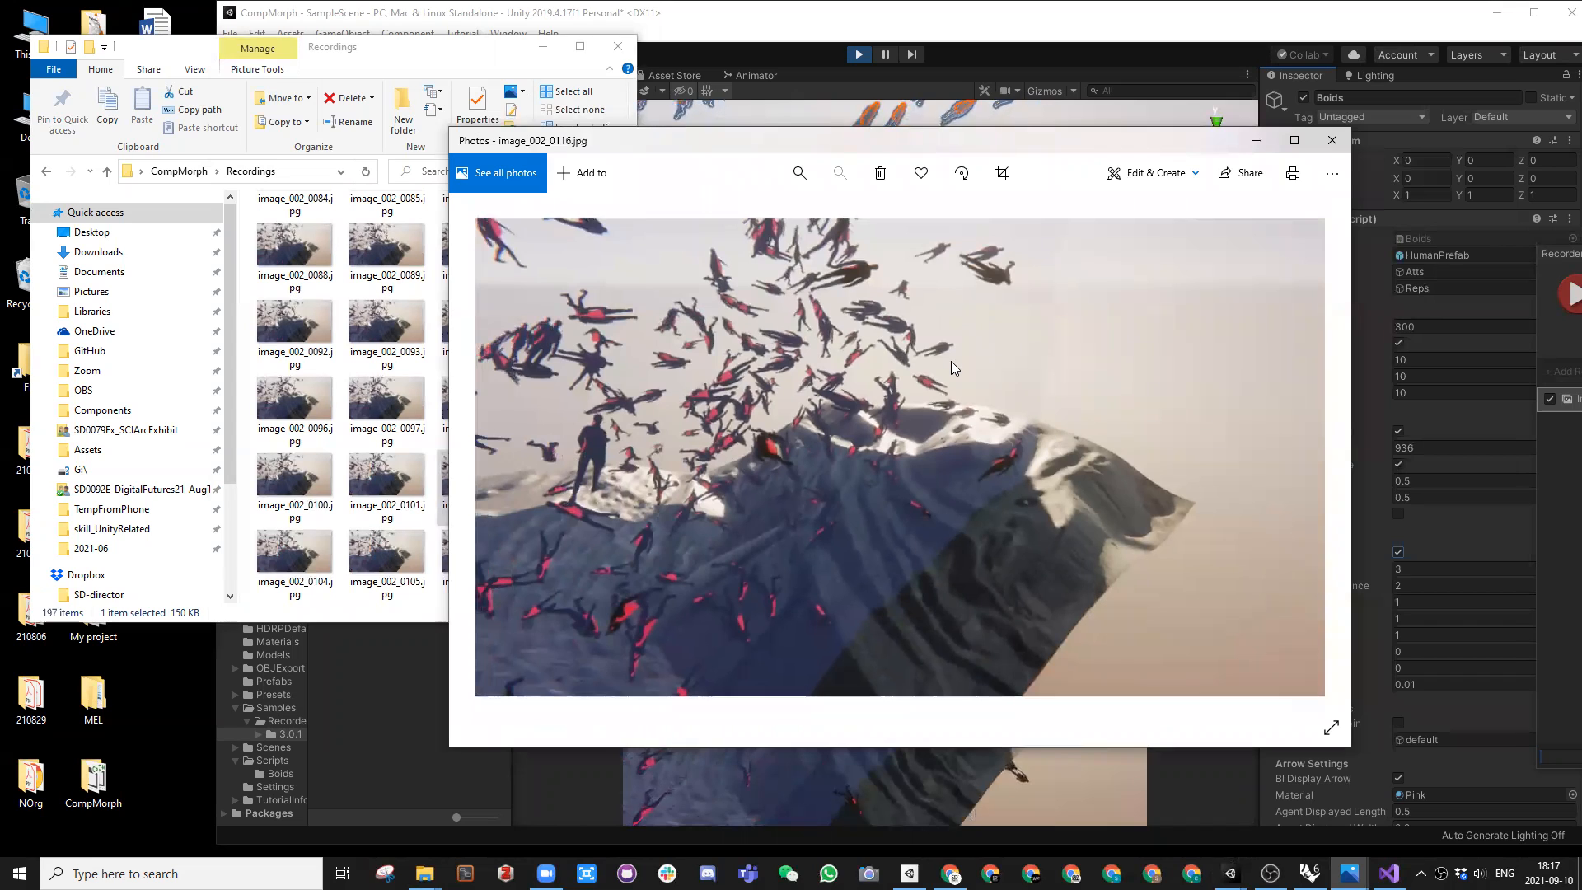
left_click_drag(916, 148, 880, 156)
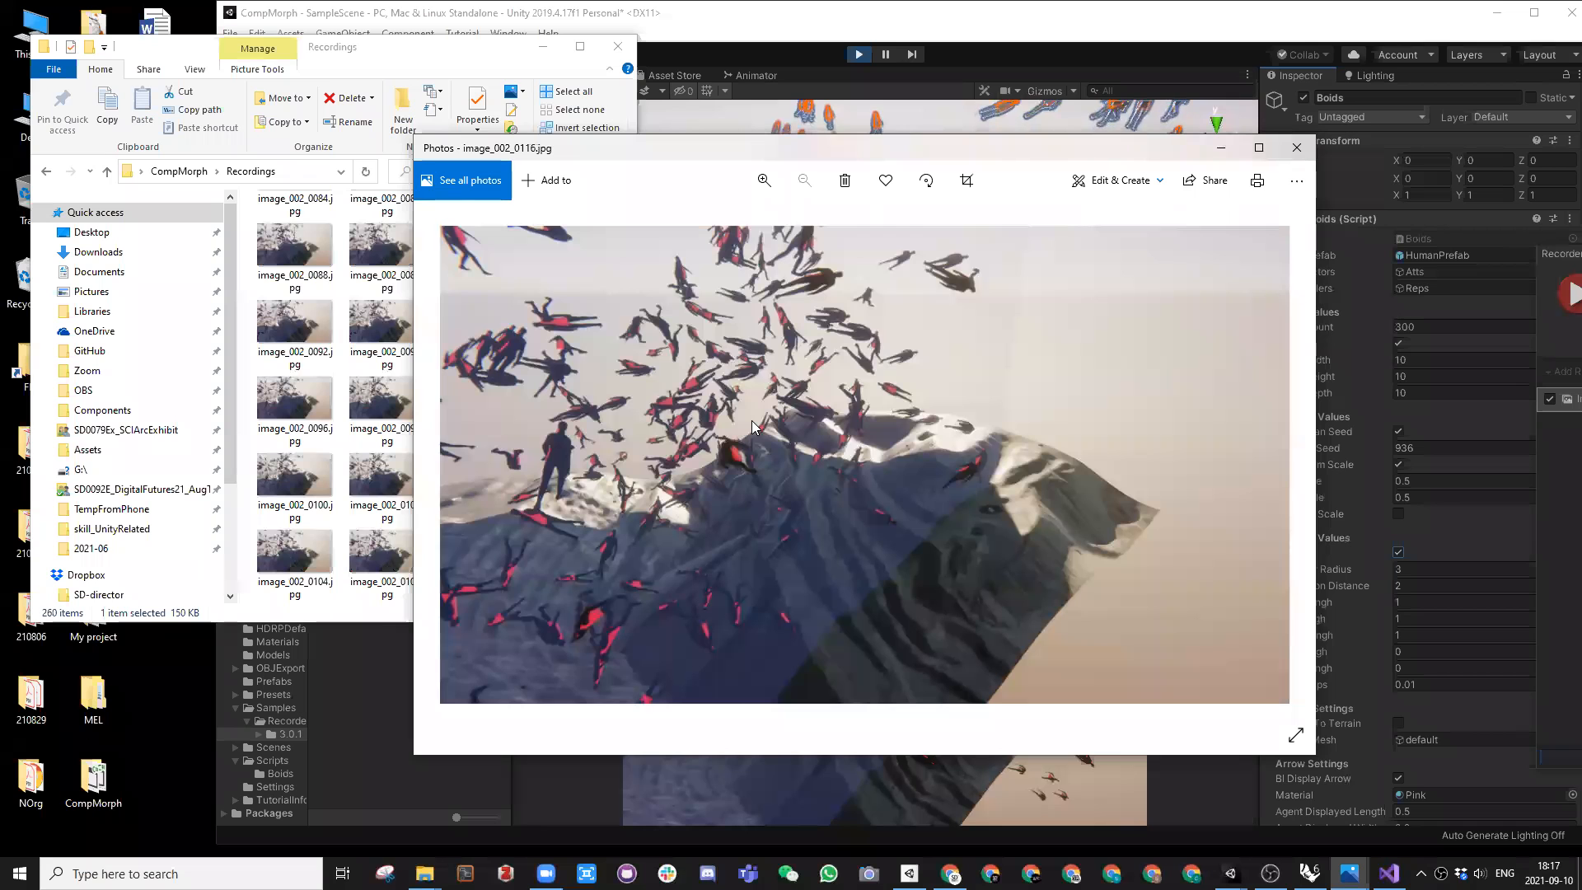
left_click(1296, 149)
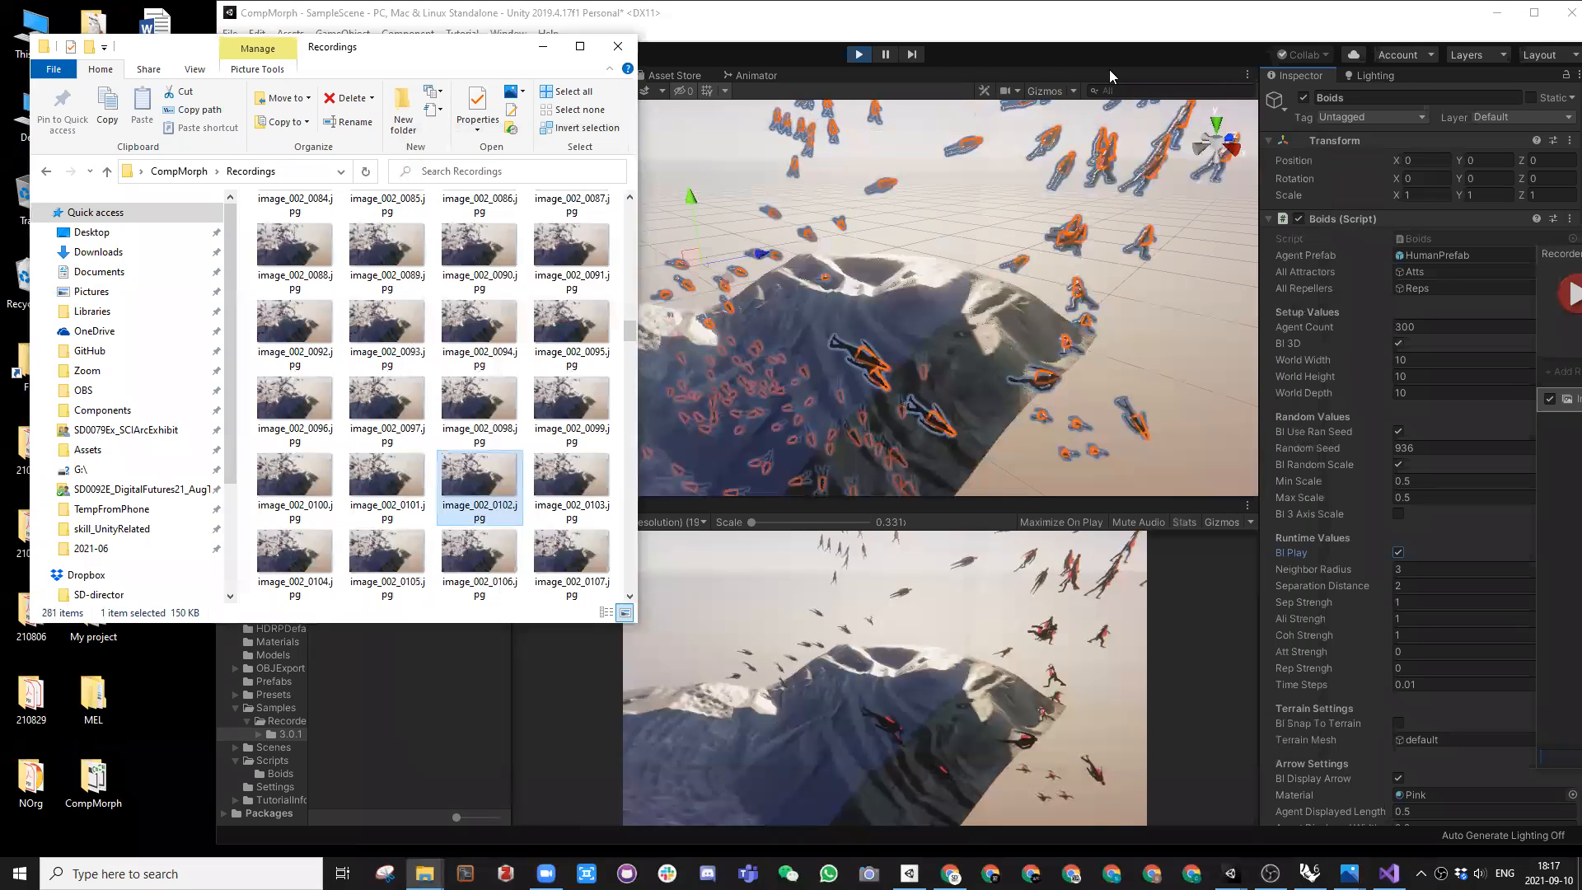
Step: Return to Unity, exit Play mode to end the recording, and review the Boids script settings
left_click(860, 55)
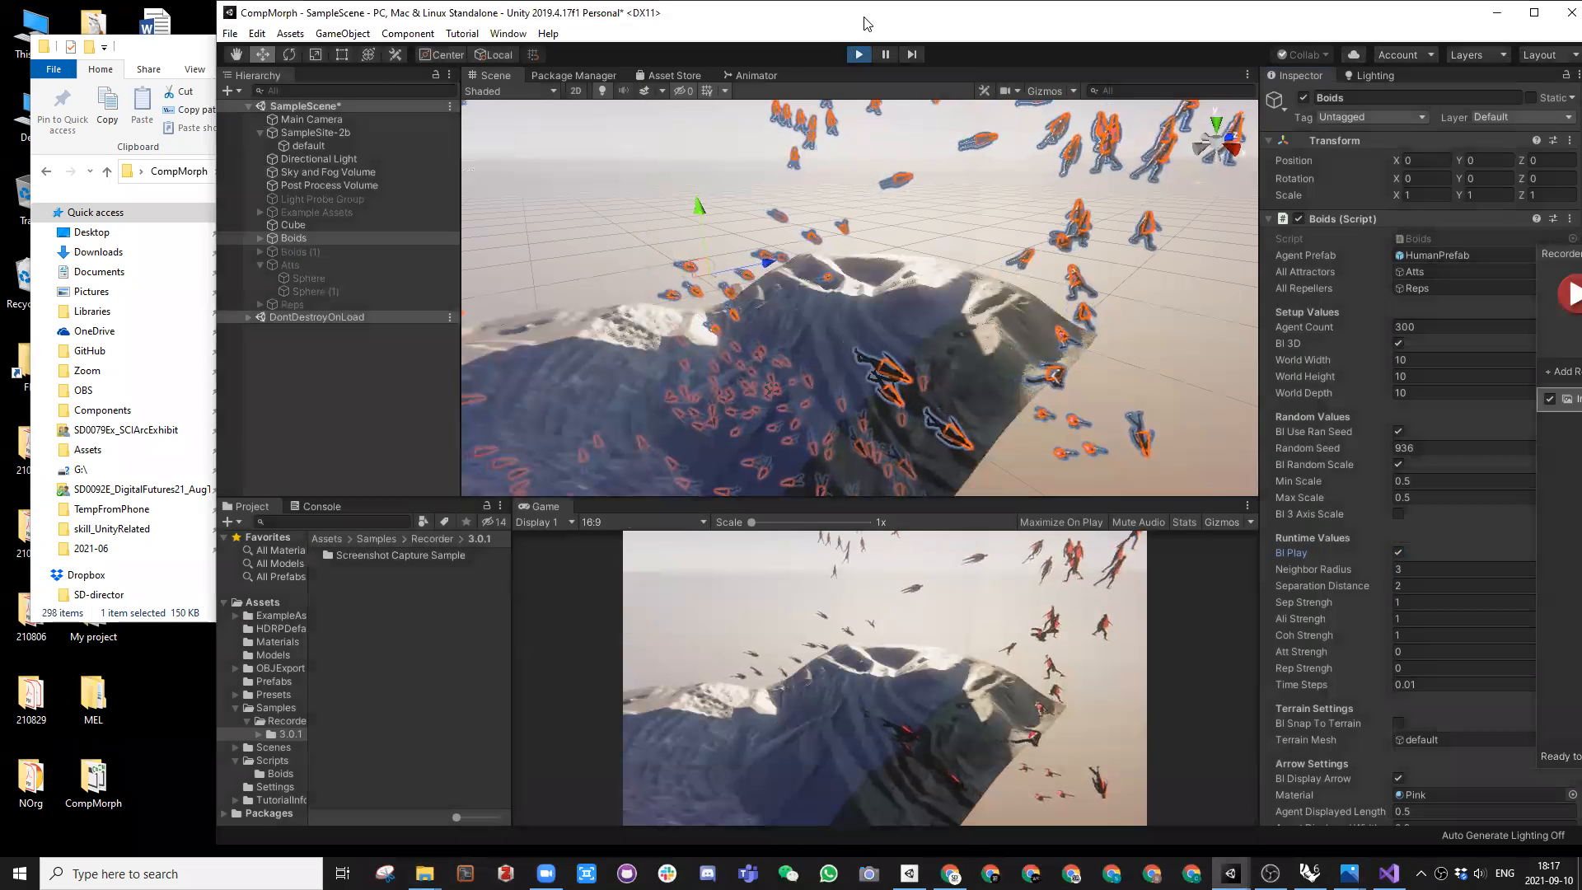
left_click_drag(859, 22, 805, 22)
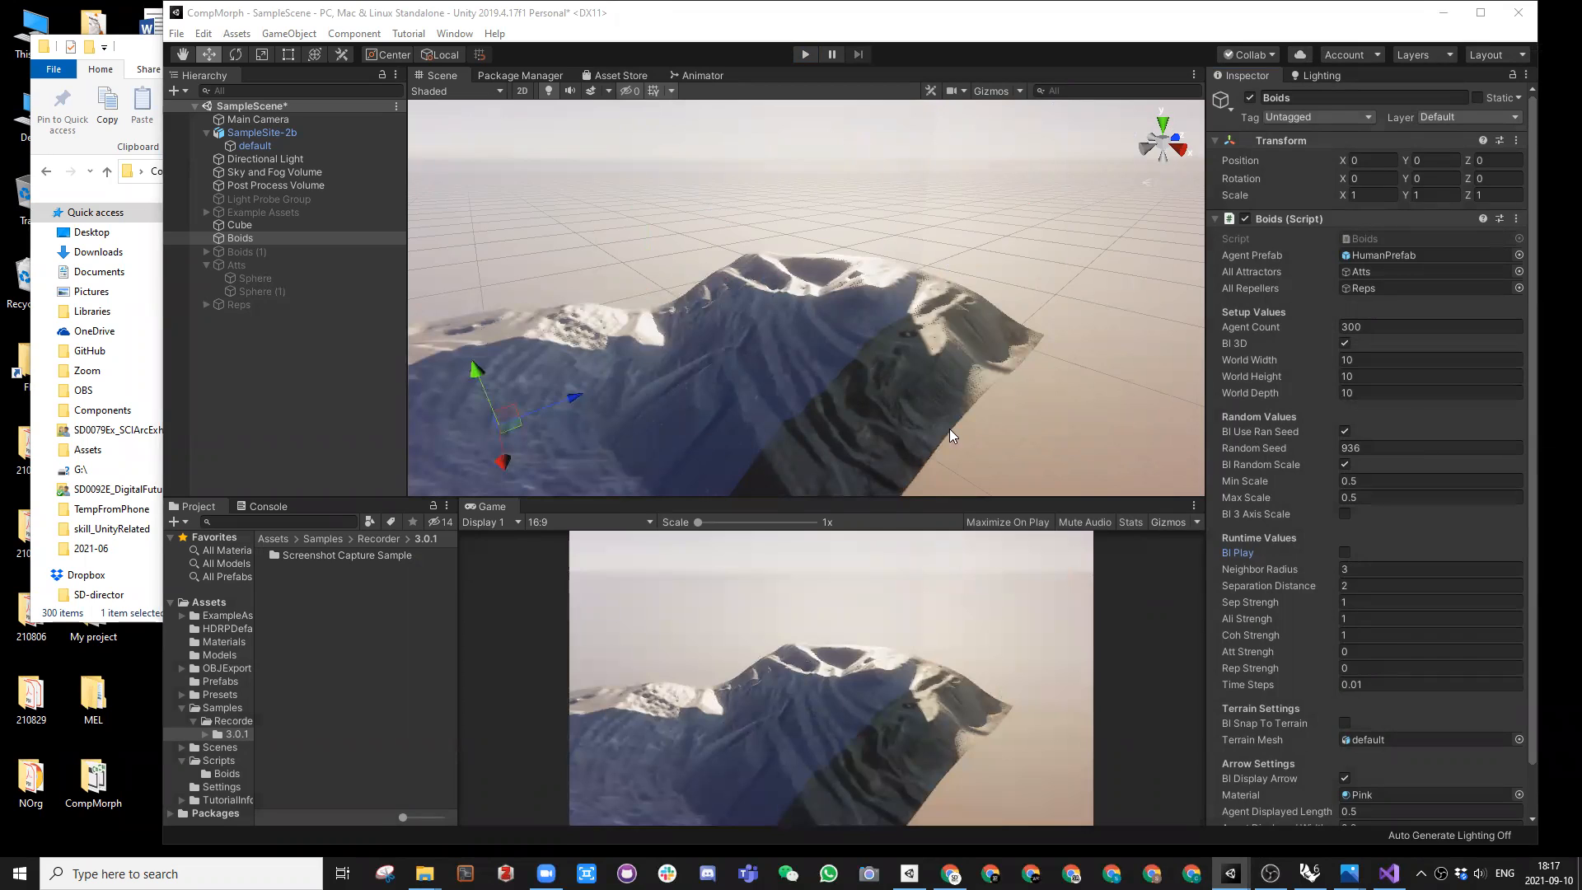
scroll(1284, 464, "down", 2)
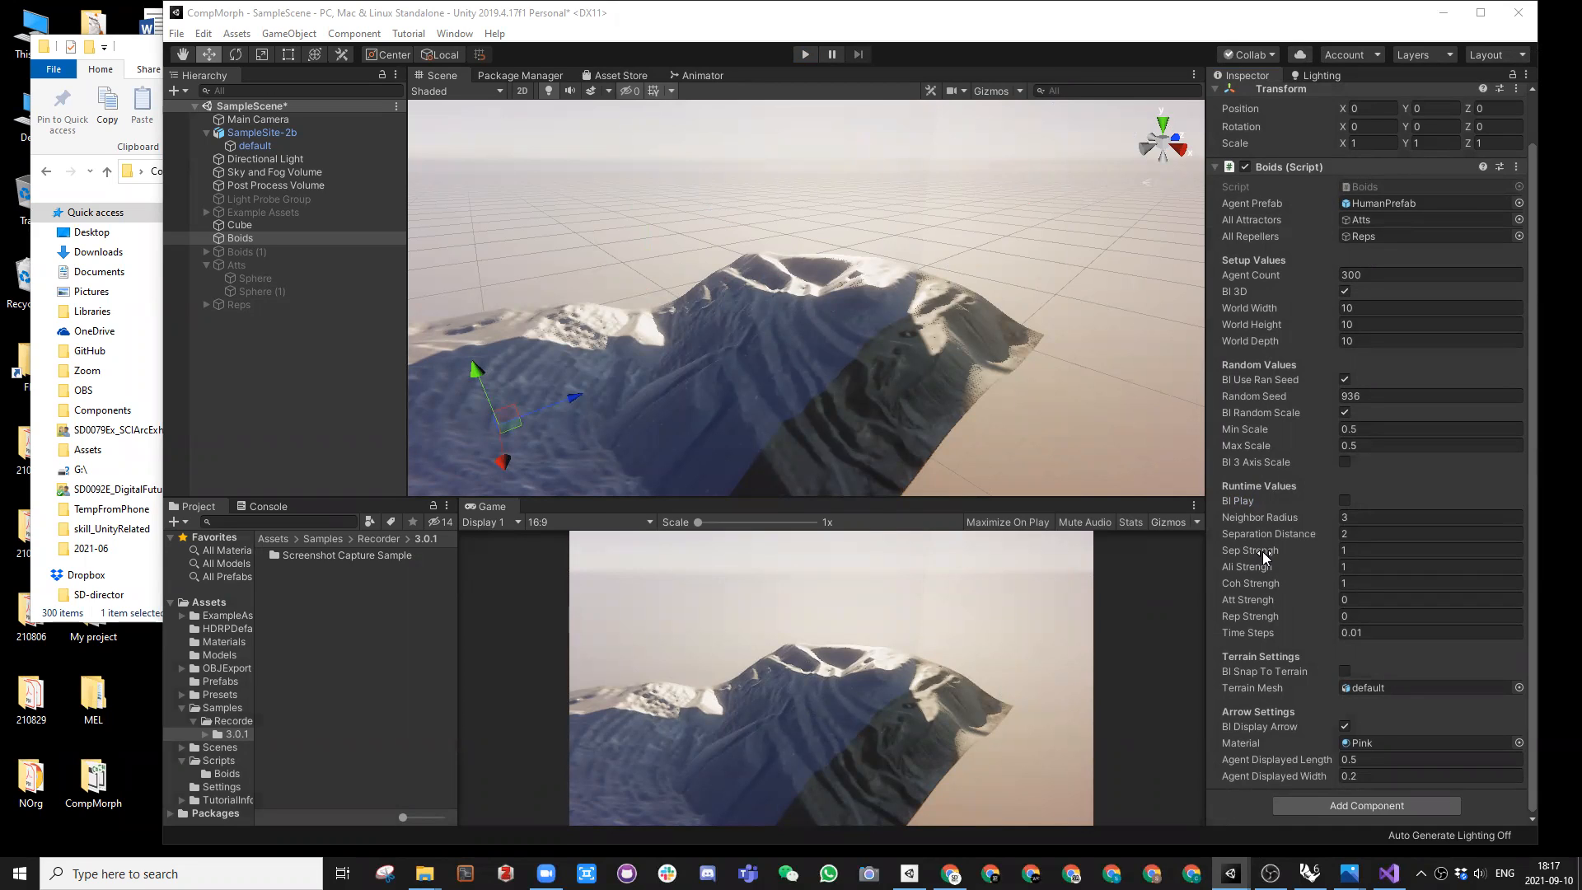
scroll(1262, 551, "up", 2)
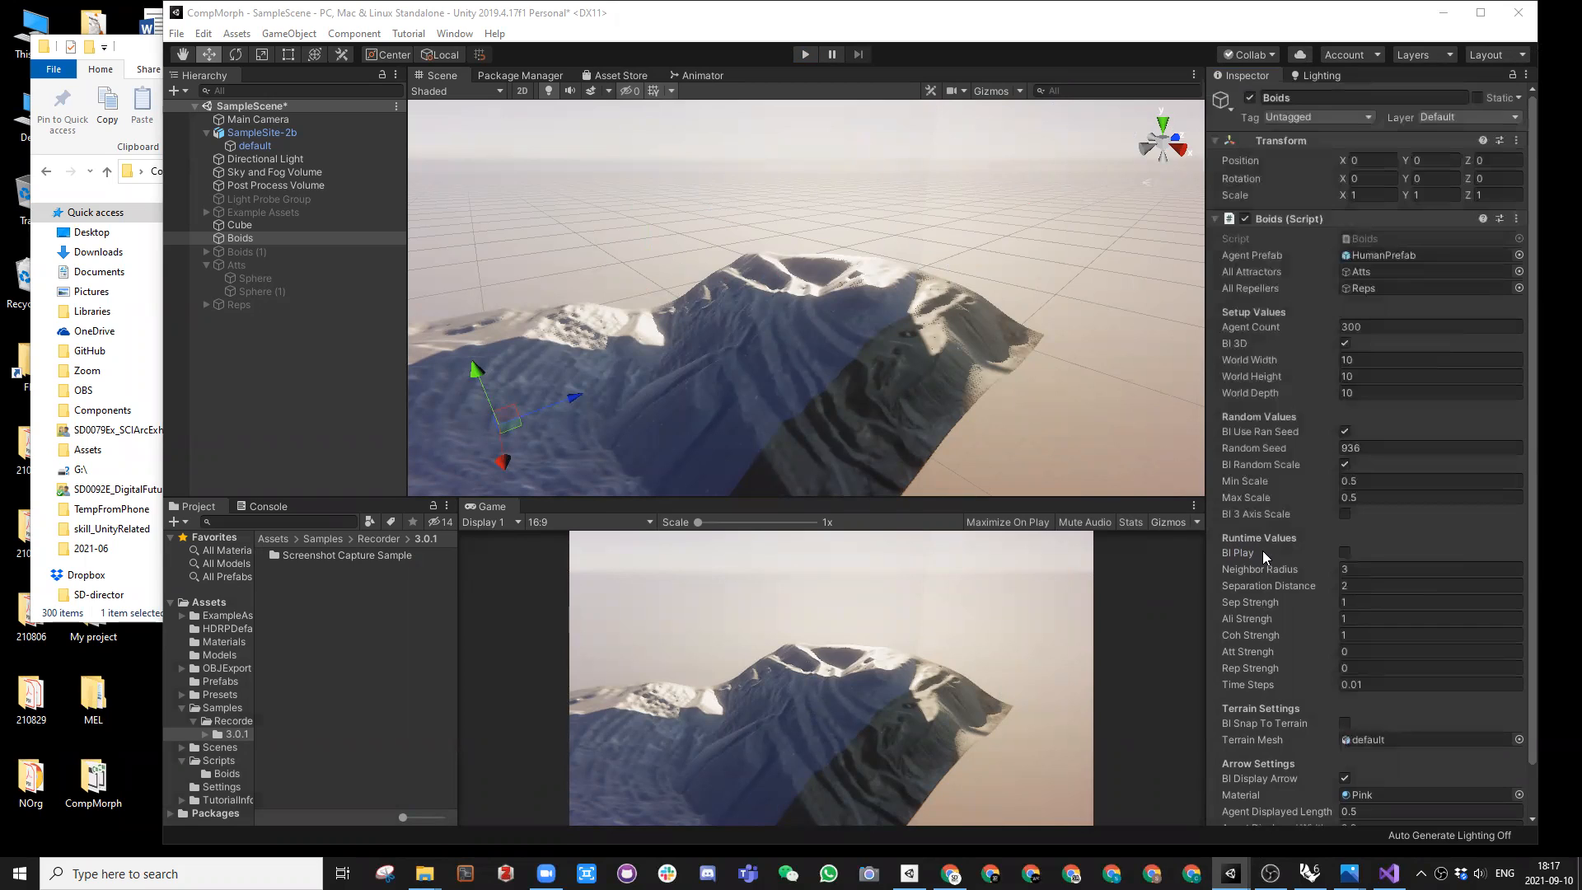